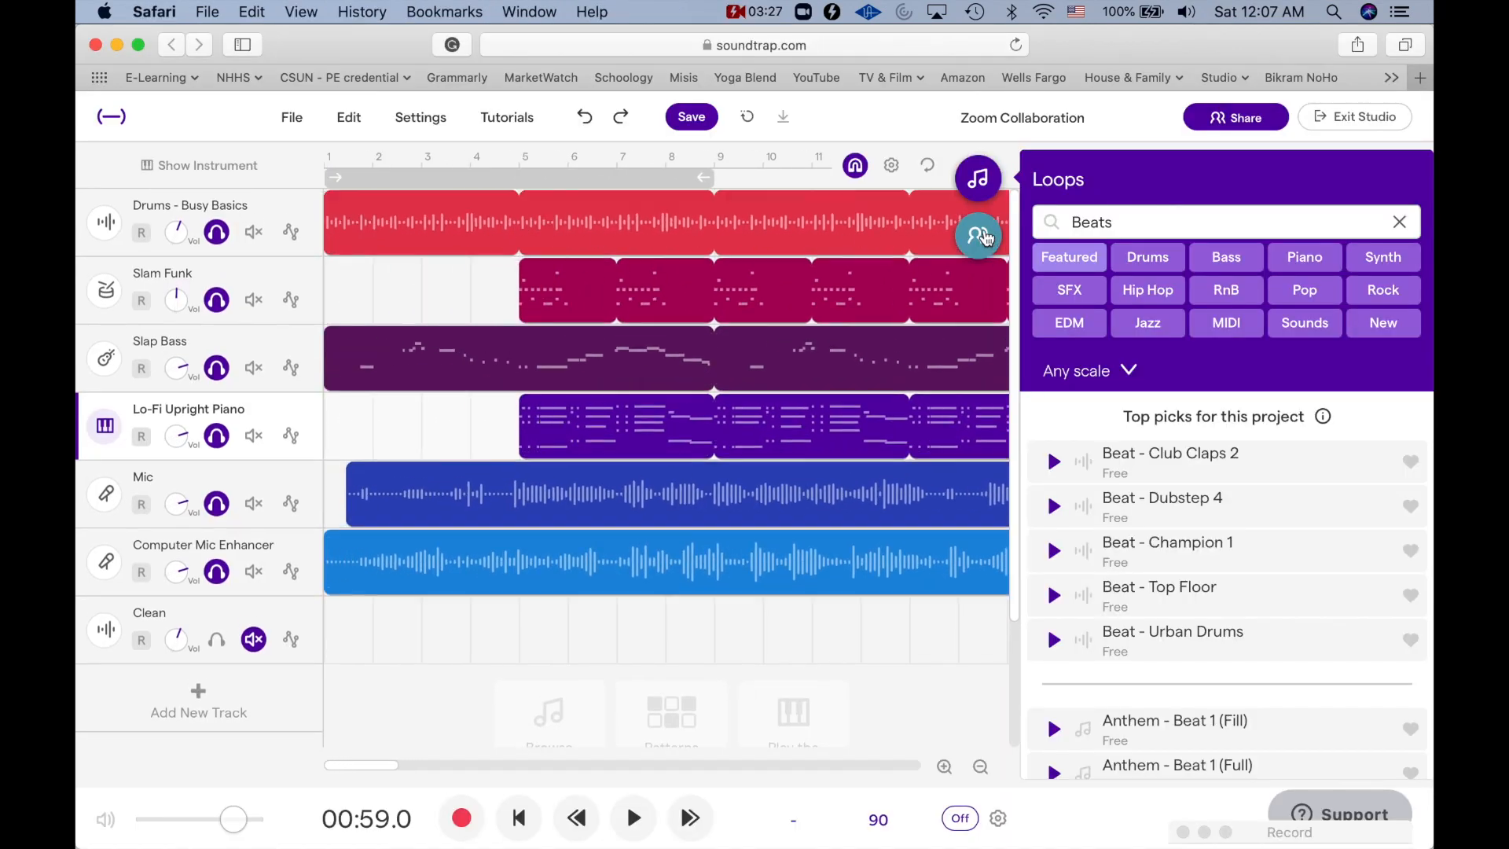
Show the Zoom Collaboration project's collaborators and chat, and close that view again
left_click(982, 235)
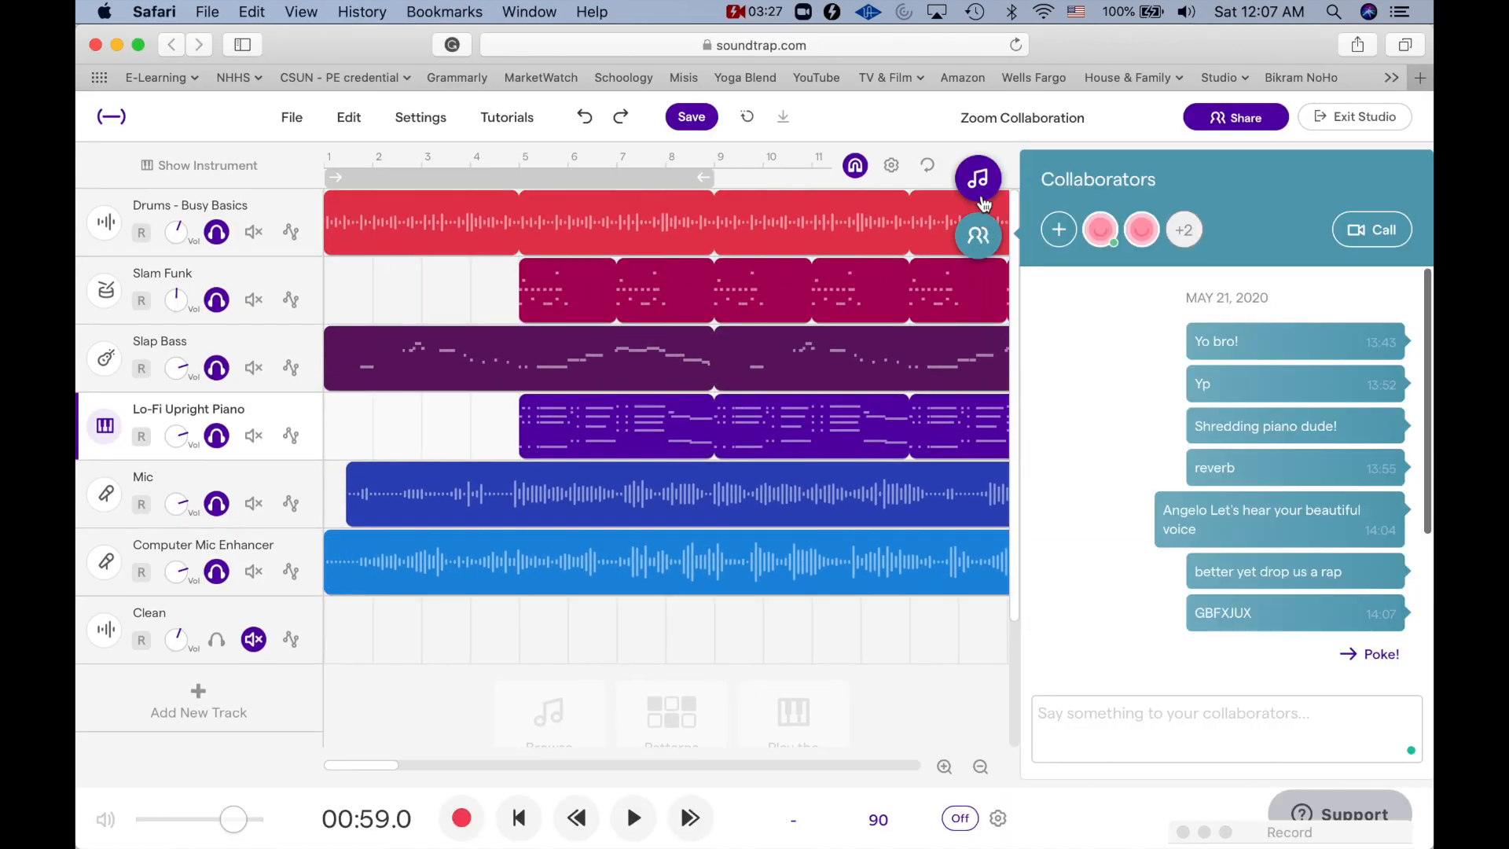
left_click(982, 235)
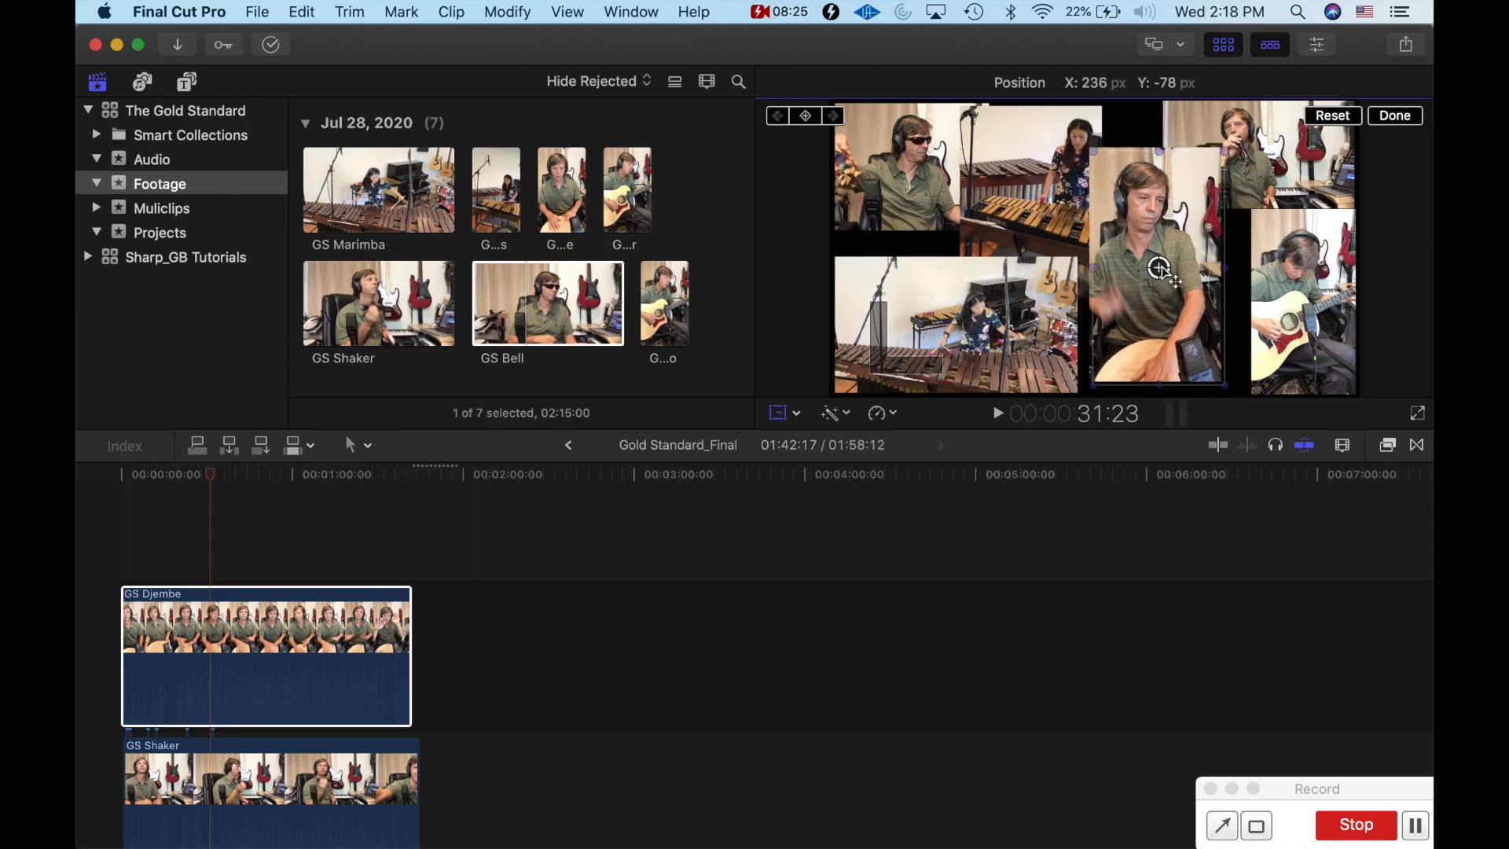
Switch to Final Cut Pro and shift the GS Djembe clip's picture slightly in the viewer
left_click_drag(1162, 269, 1168, 272)
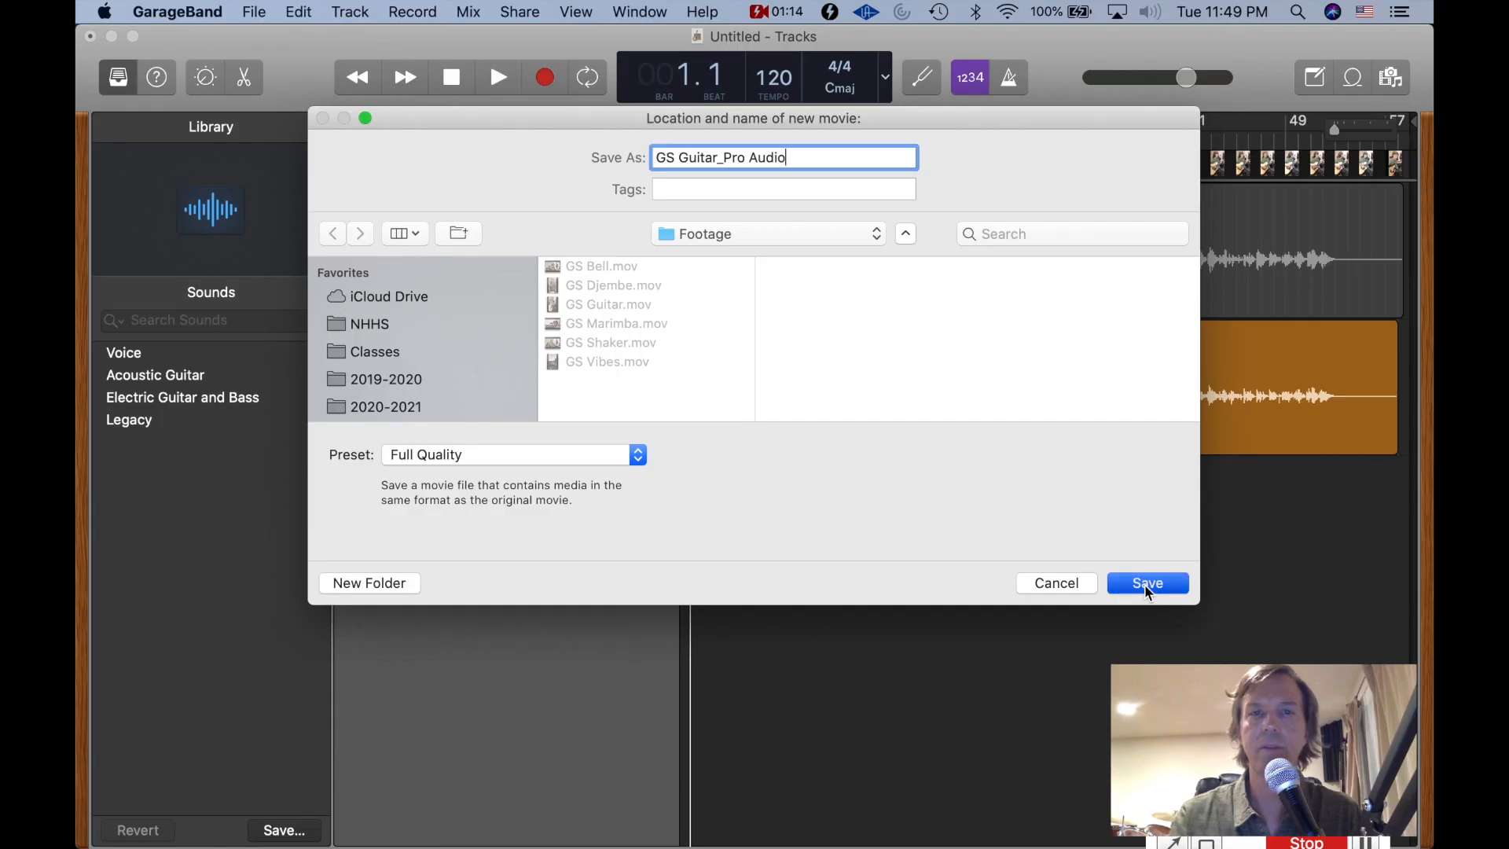
Switch to GarageBand and save the movie as GS Guitar_Pro Audio in the Footage folder with the Full Quality preset
left_click(1145, 579)
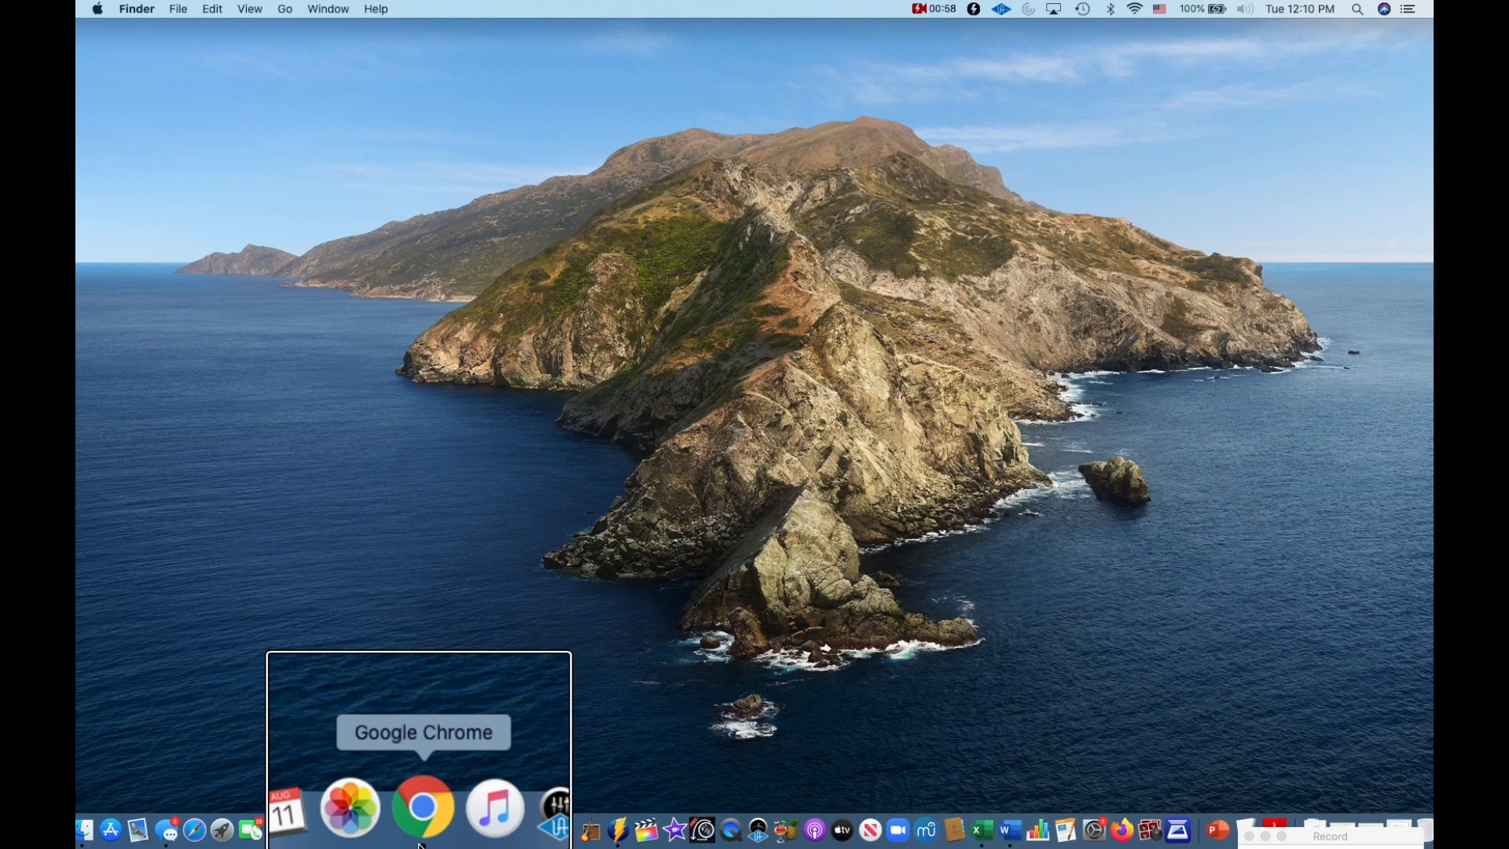
Switch to Google Chrome, open the bookmarked Schoology site and log in as an employee
left_click(420, 827)
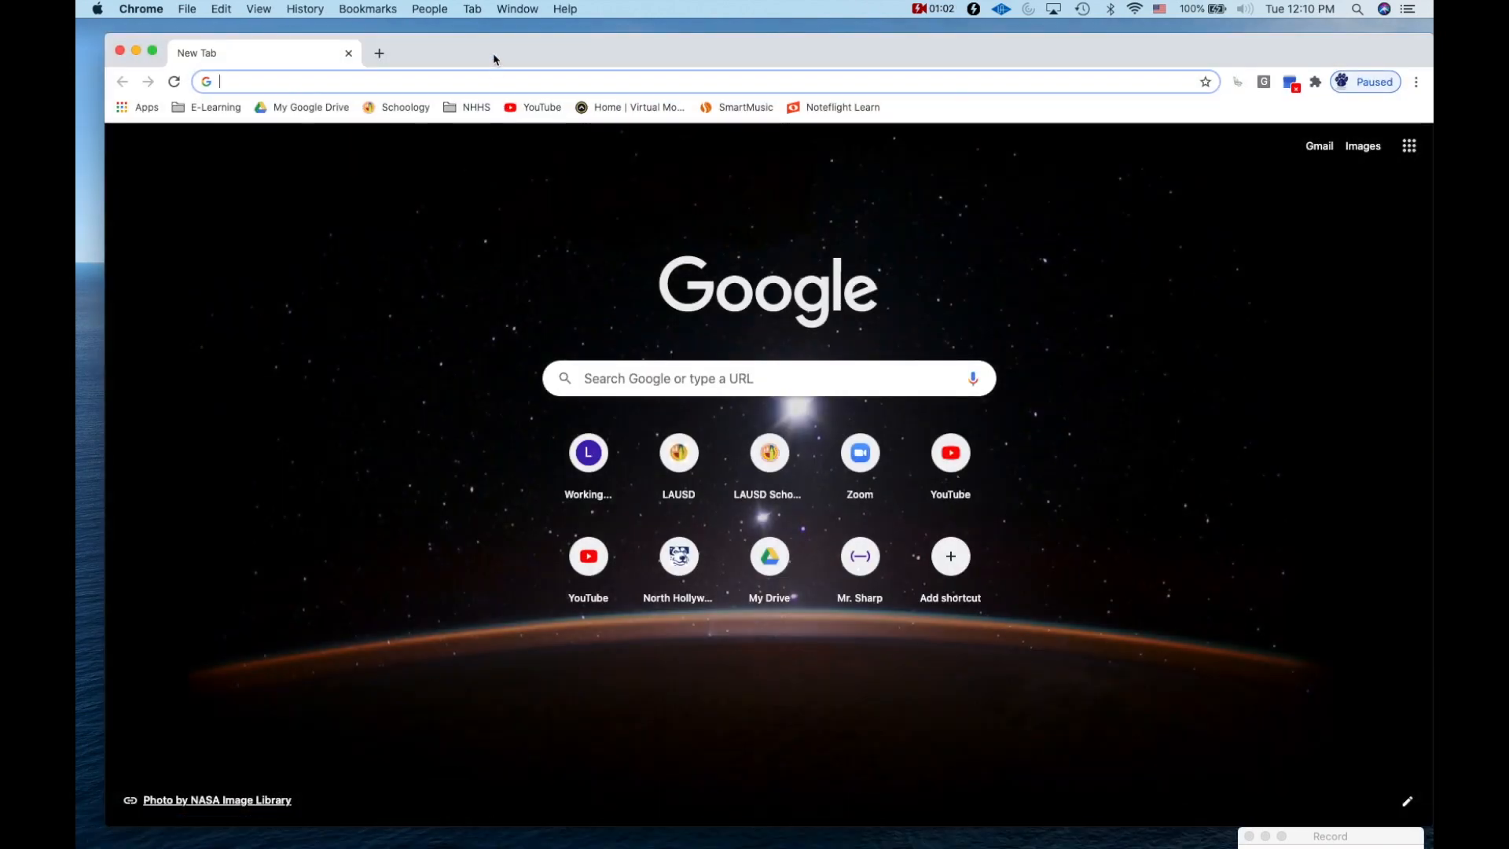
left_click_drag(492, 54, 476, 39)
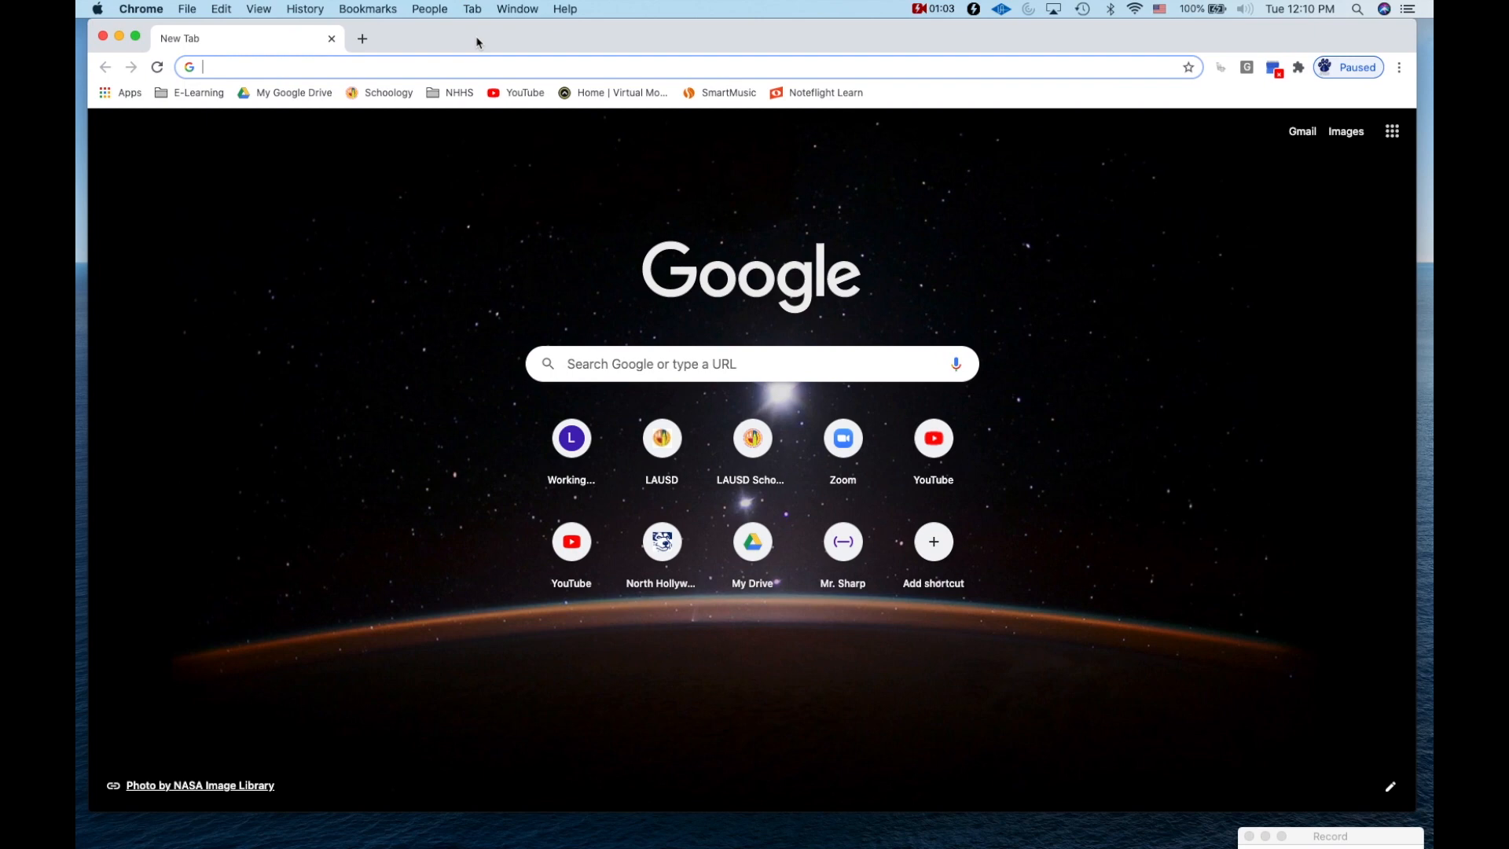
left_click(369, 94)
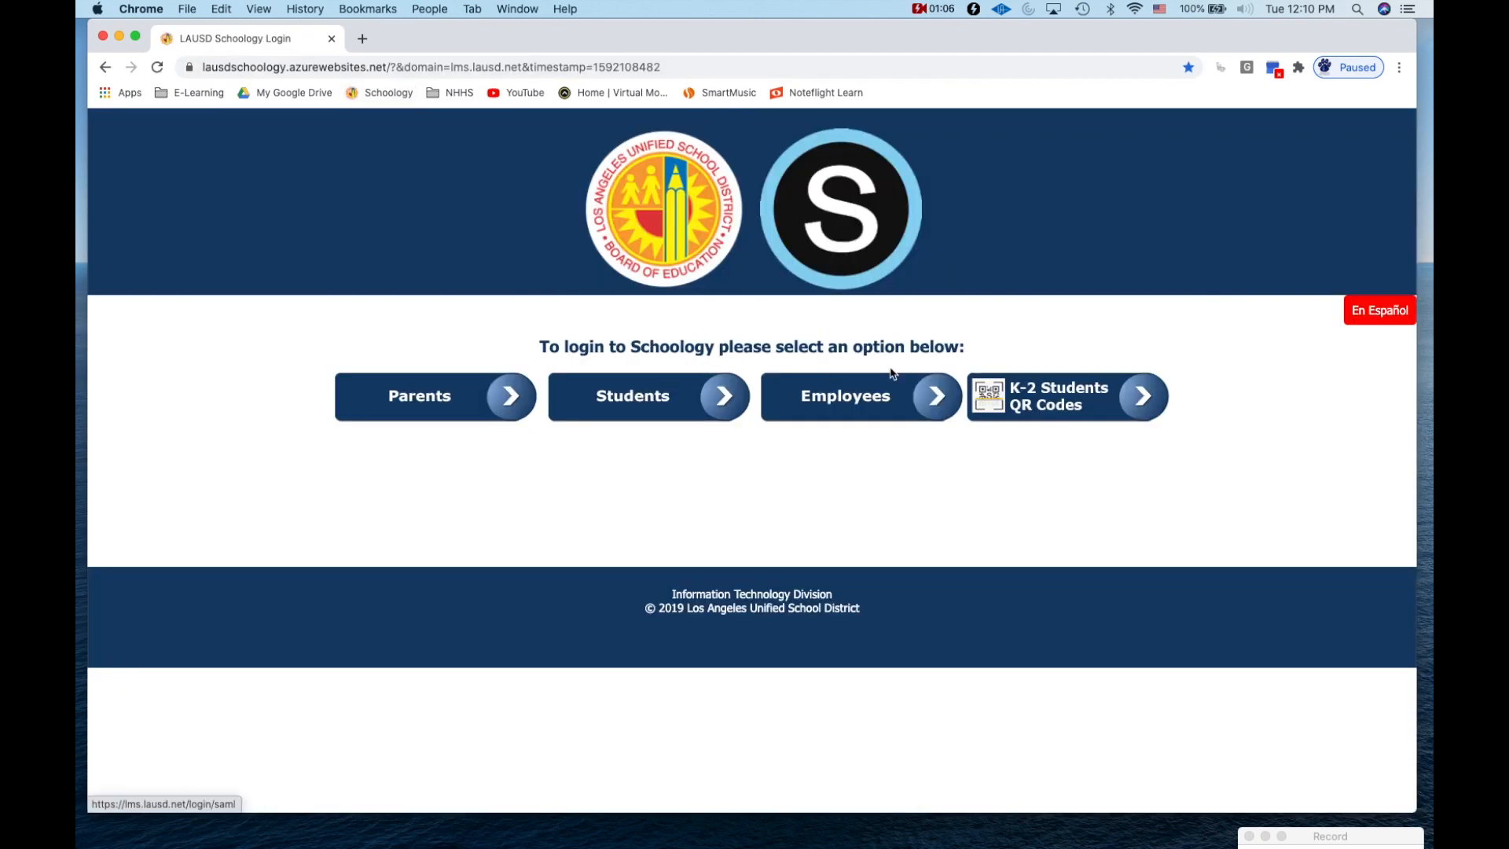
left_click(887, 399)
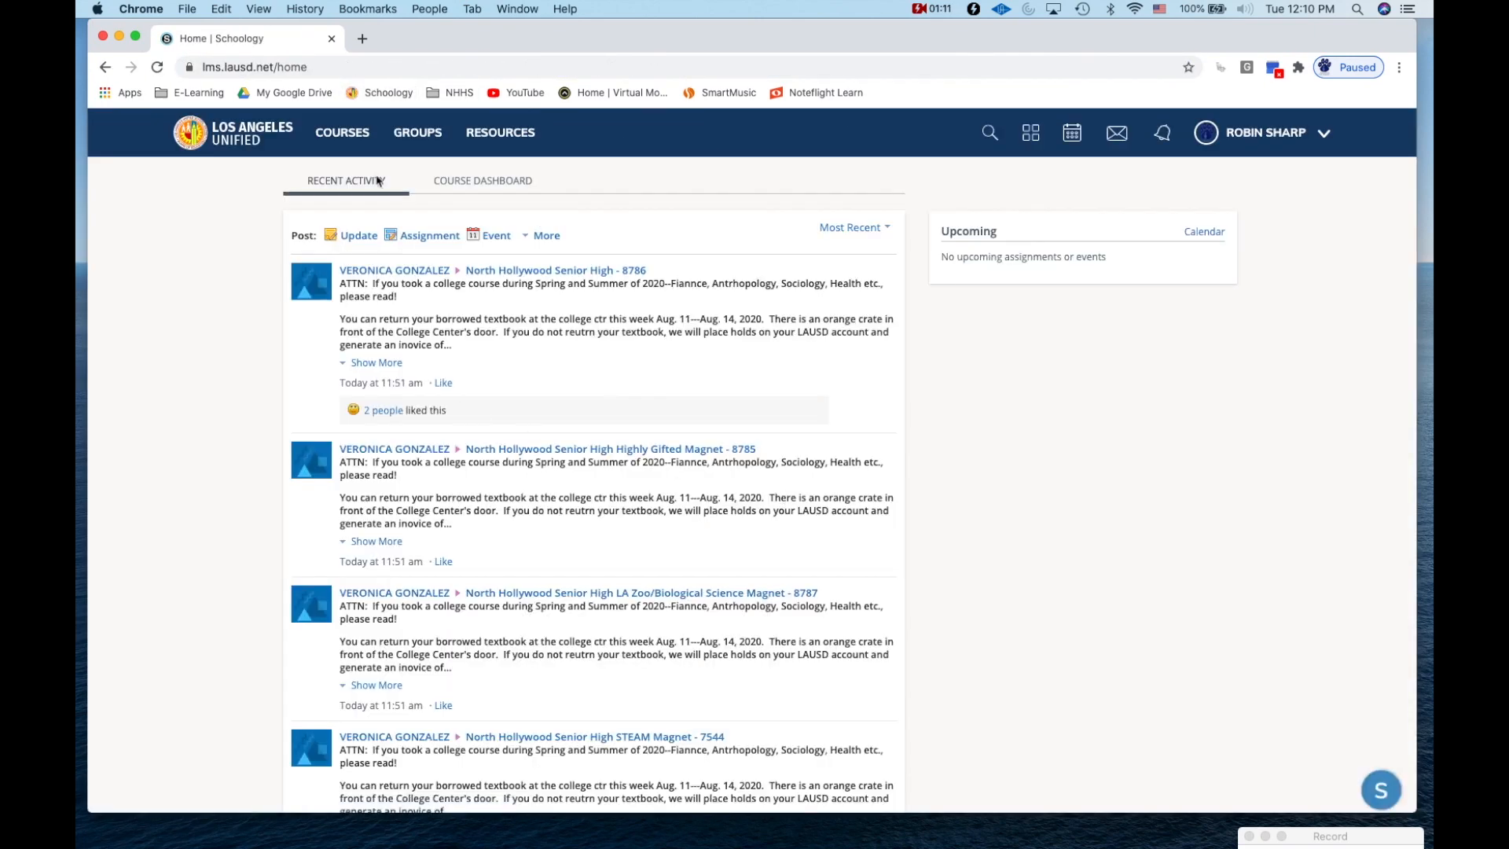
Open My Sandbox Course from the list of courses
left_click(352, 148)
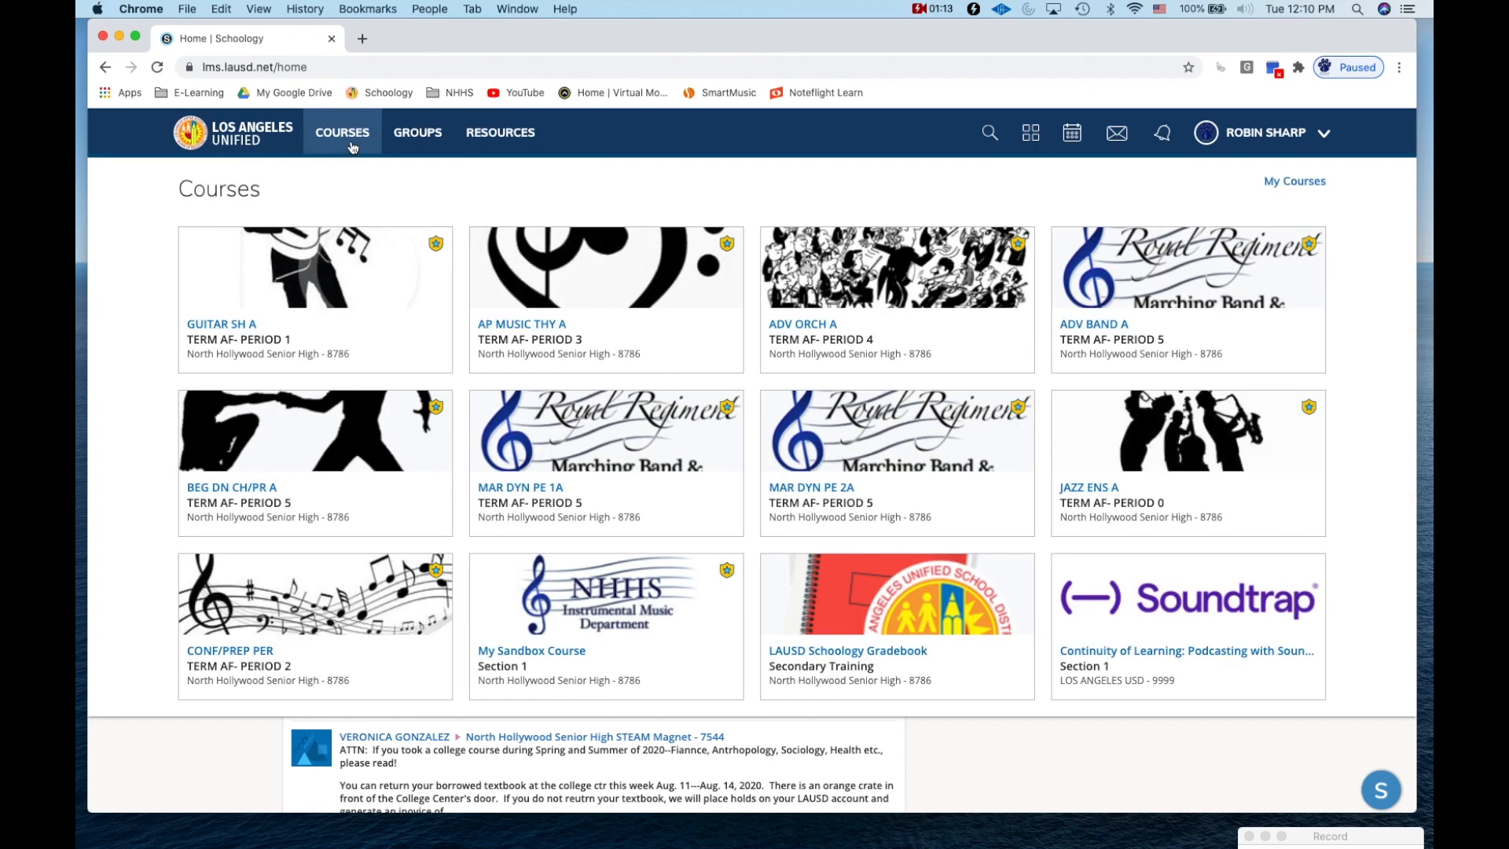
left_click(660, 627)
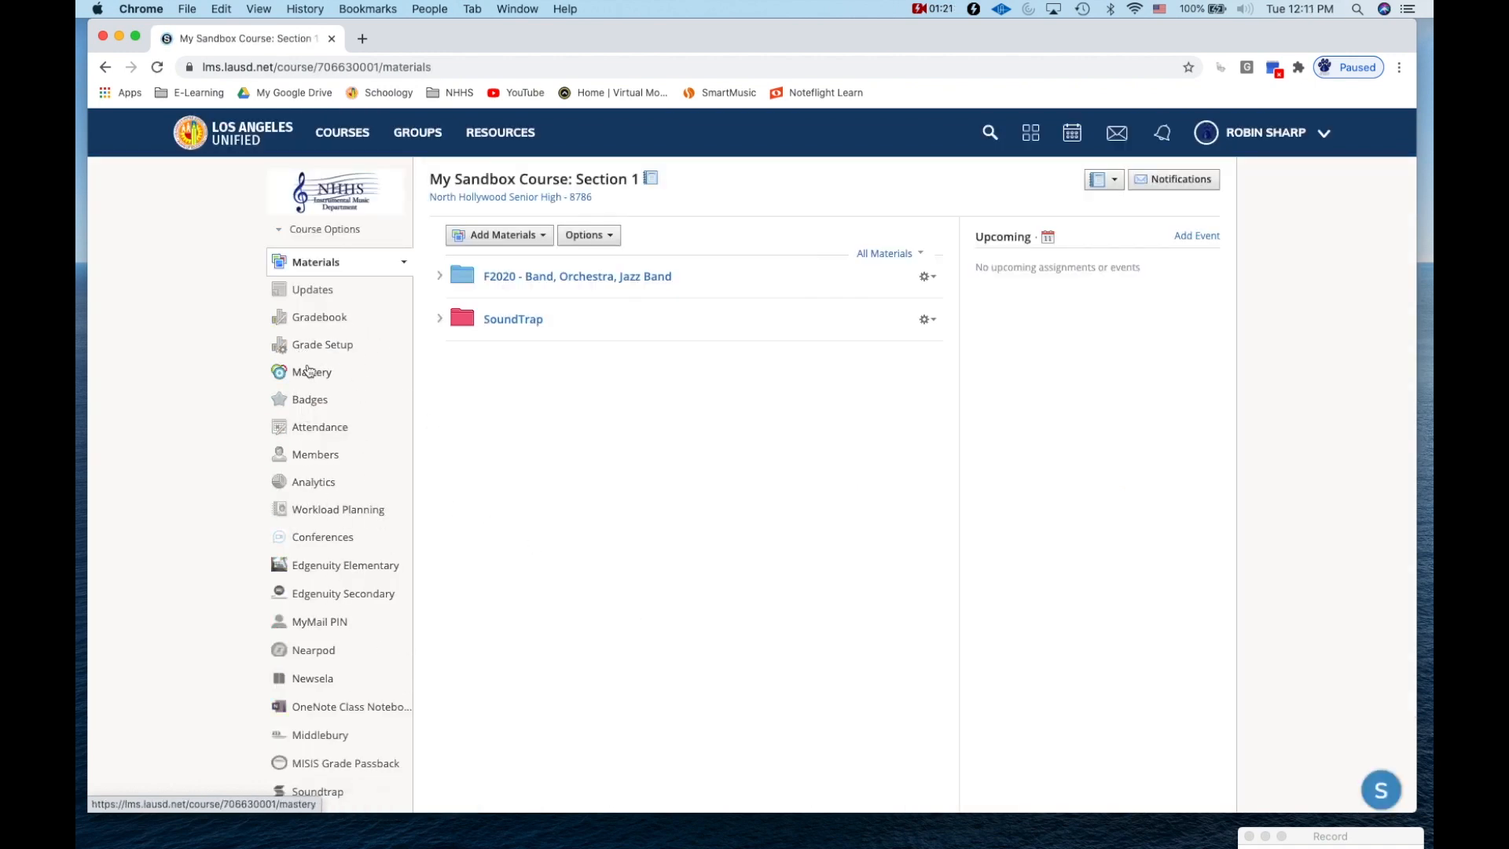
Launch the Soundtrap app from the sandbox course and reposition and enlarge its window to cover most of the screen
scroll(297, 624, "down", 5)
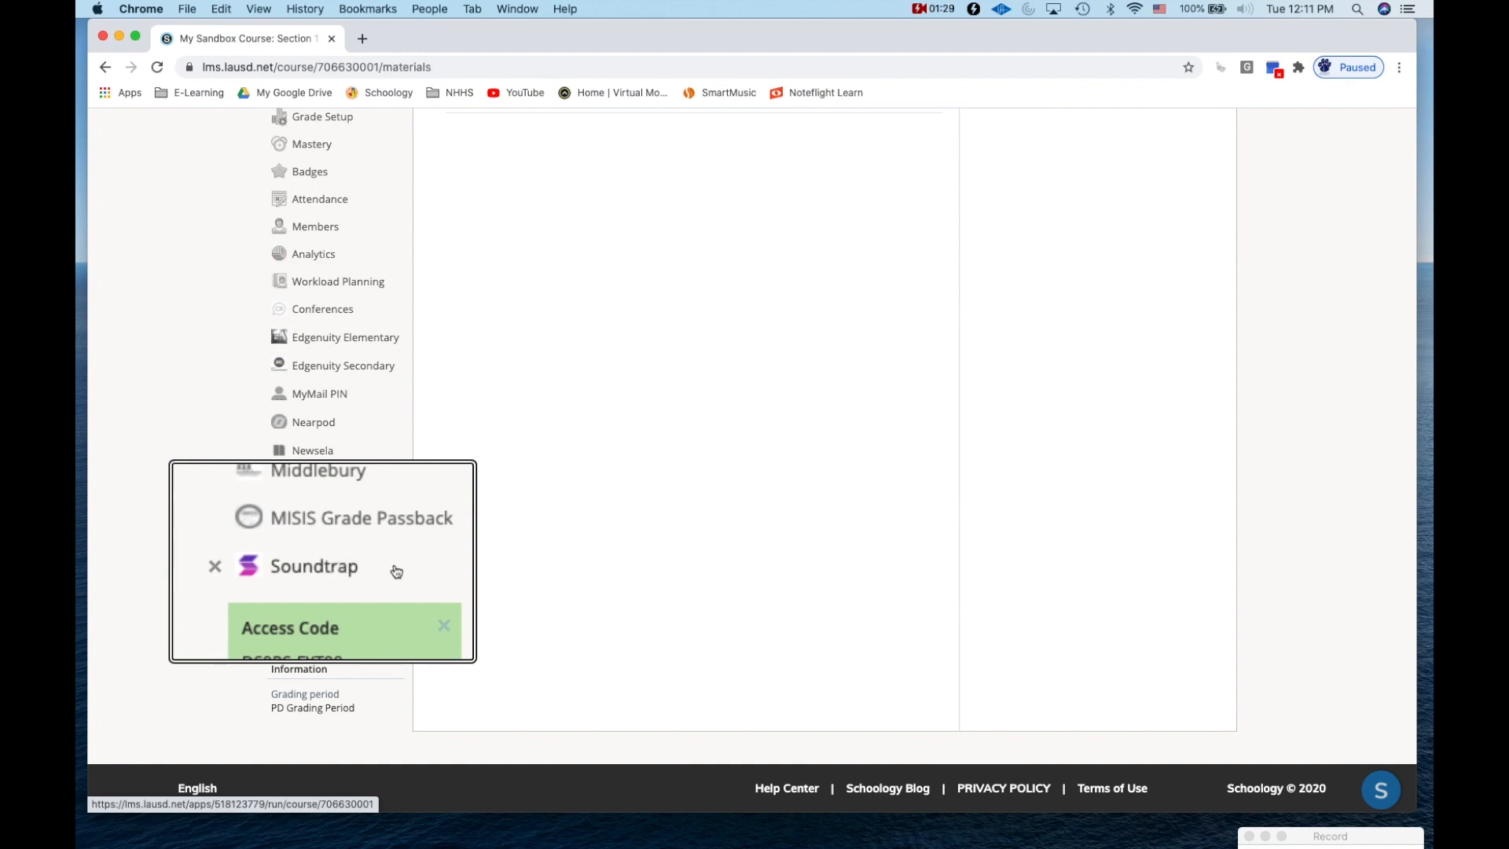
left_click(324, 565)
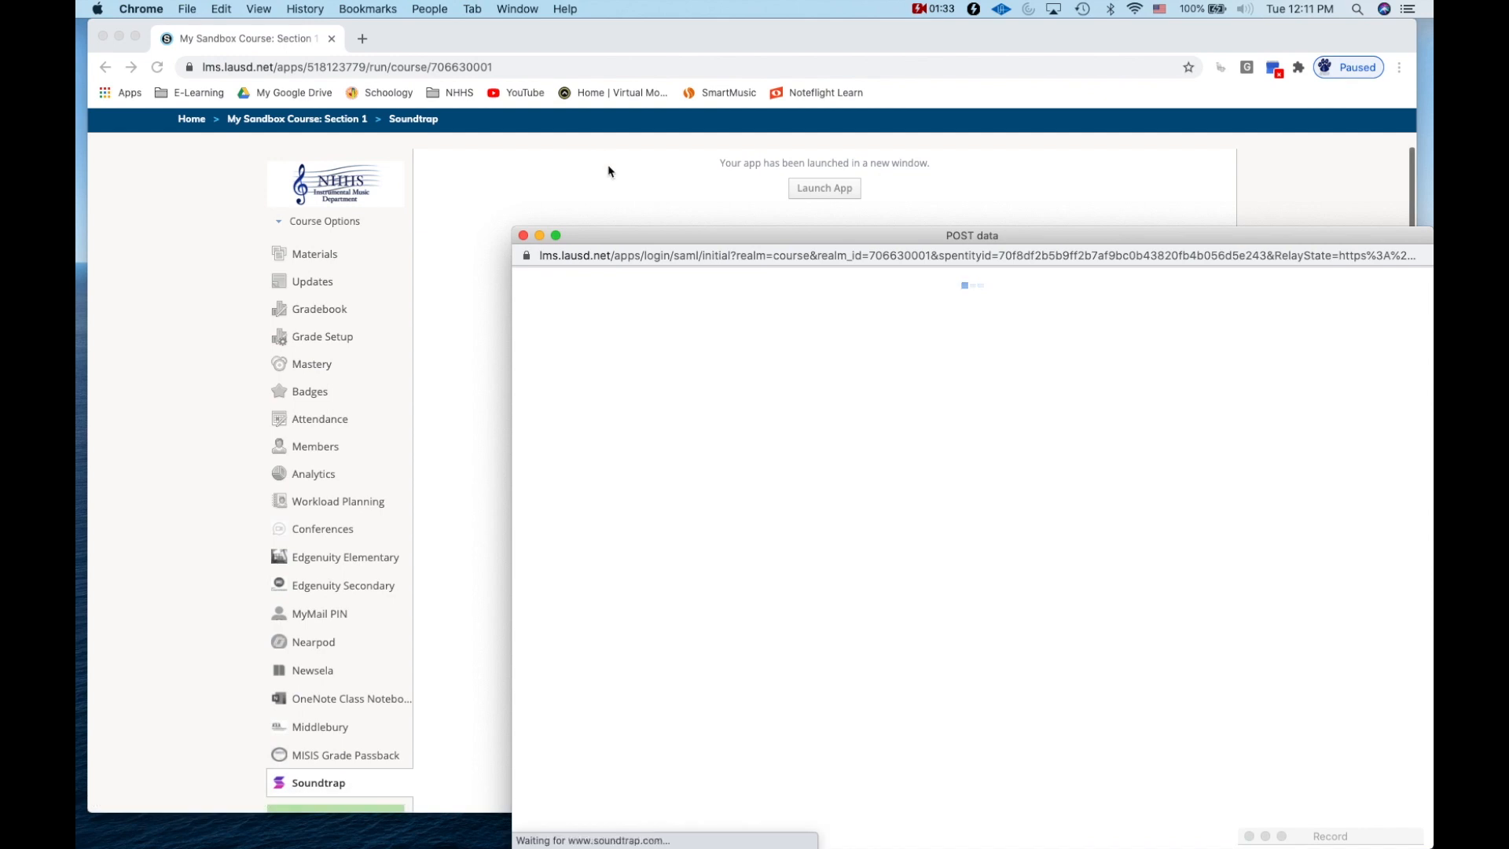
left_click_drag(647, 235, 235, 36)
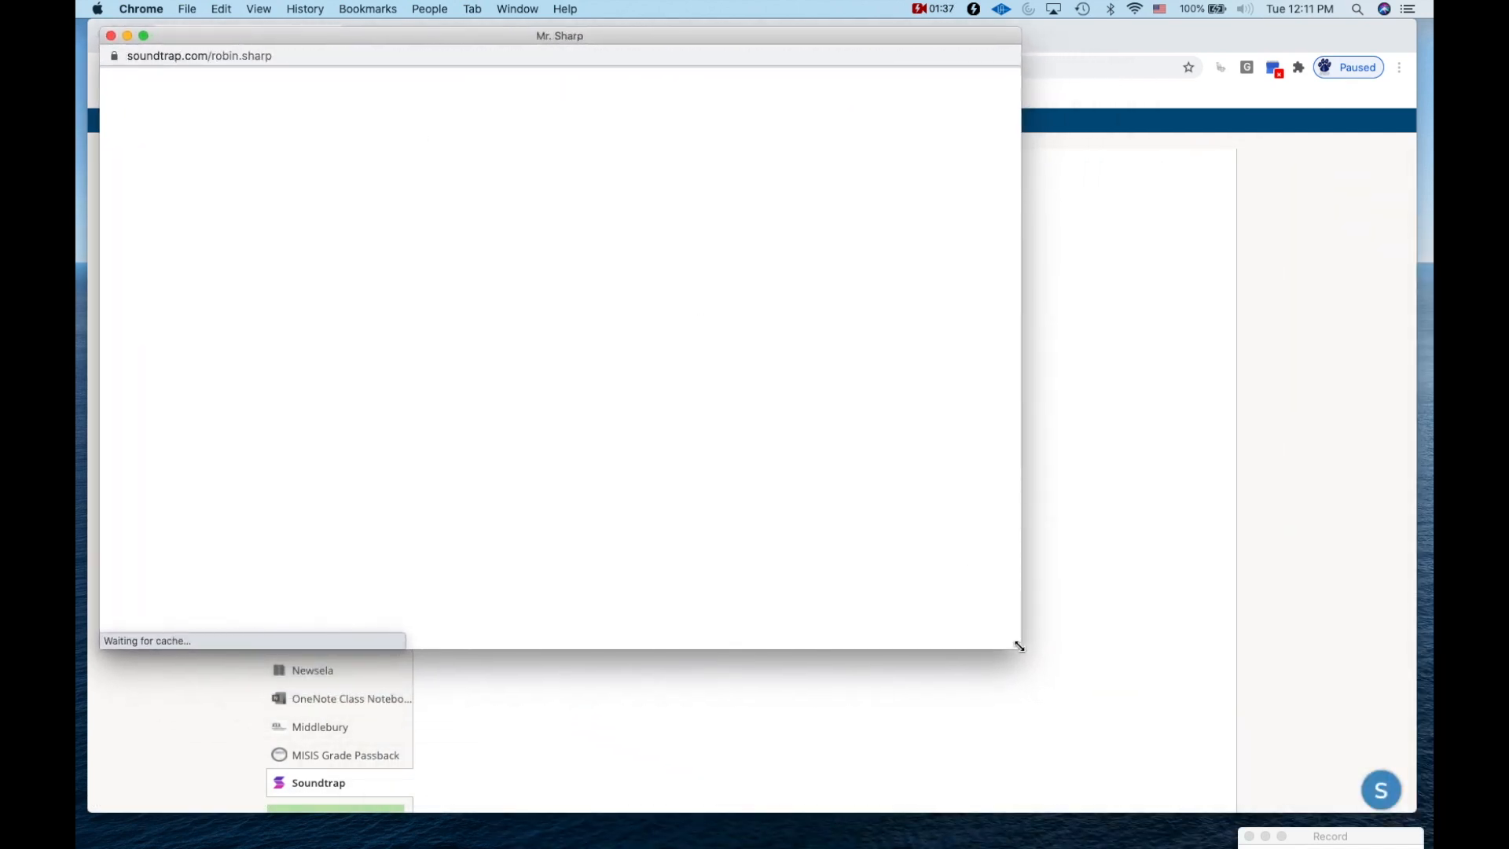
left_click_drag(1022, 645, 1399, 808)
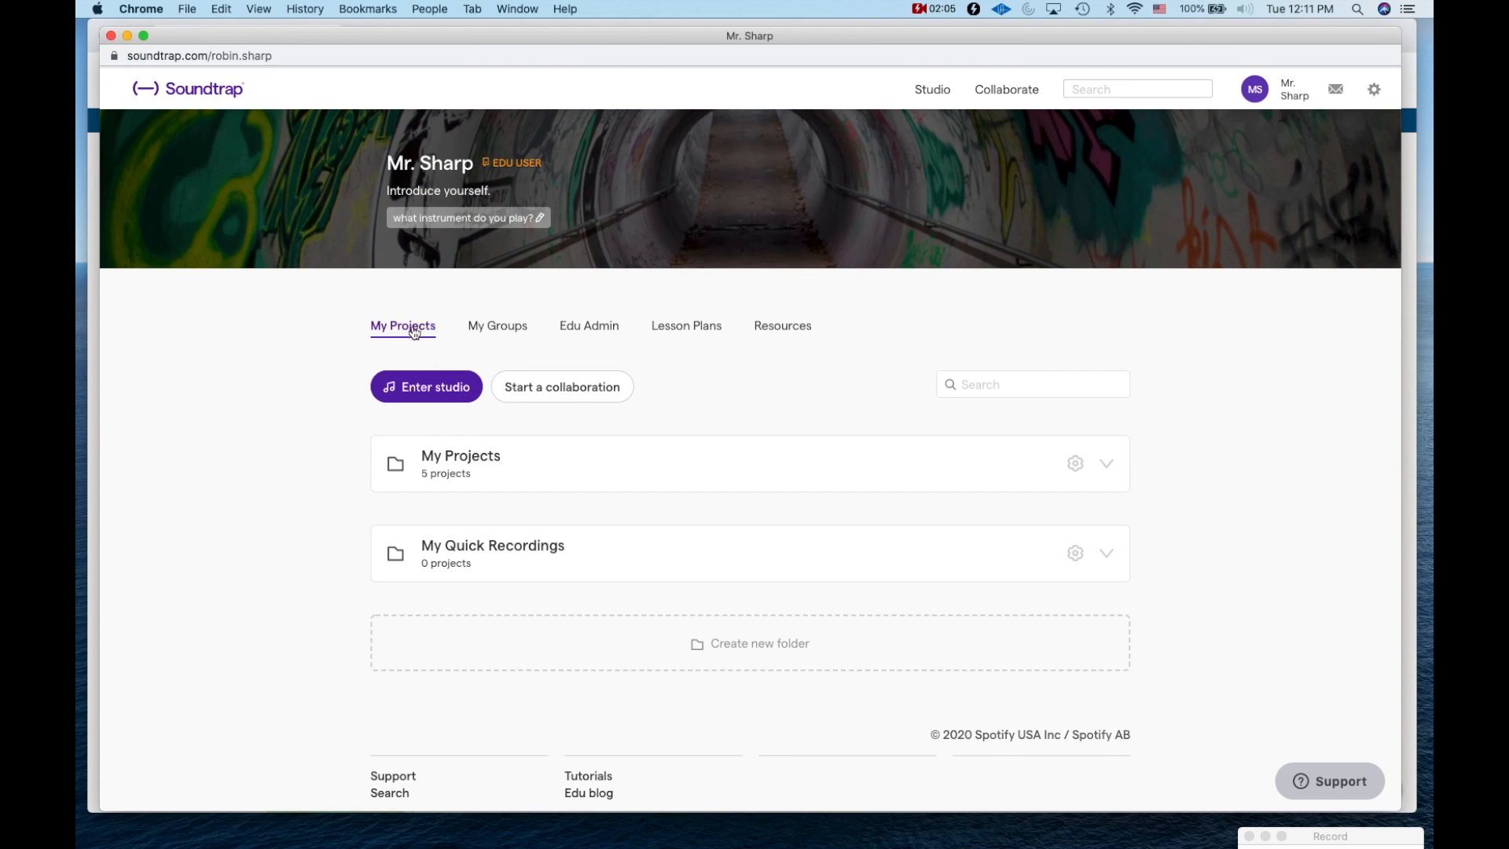
Enter the Soundtrap studio from the projects page and create a new podcast project from scratch
scroll(579, 602, "down", 3)
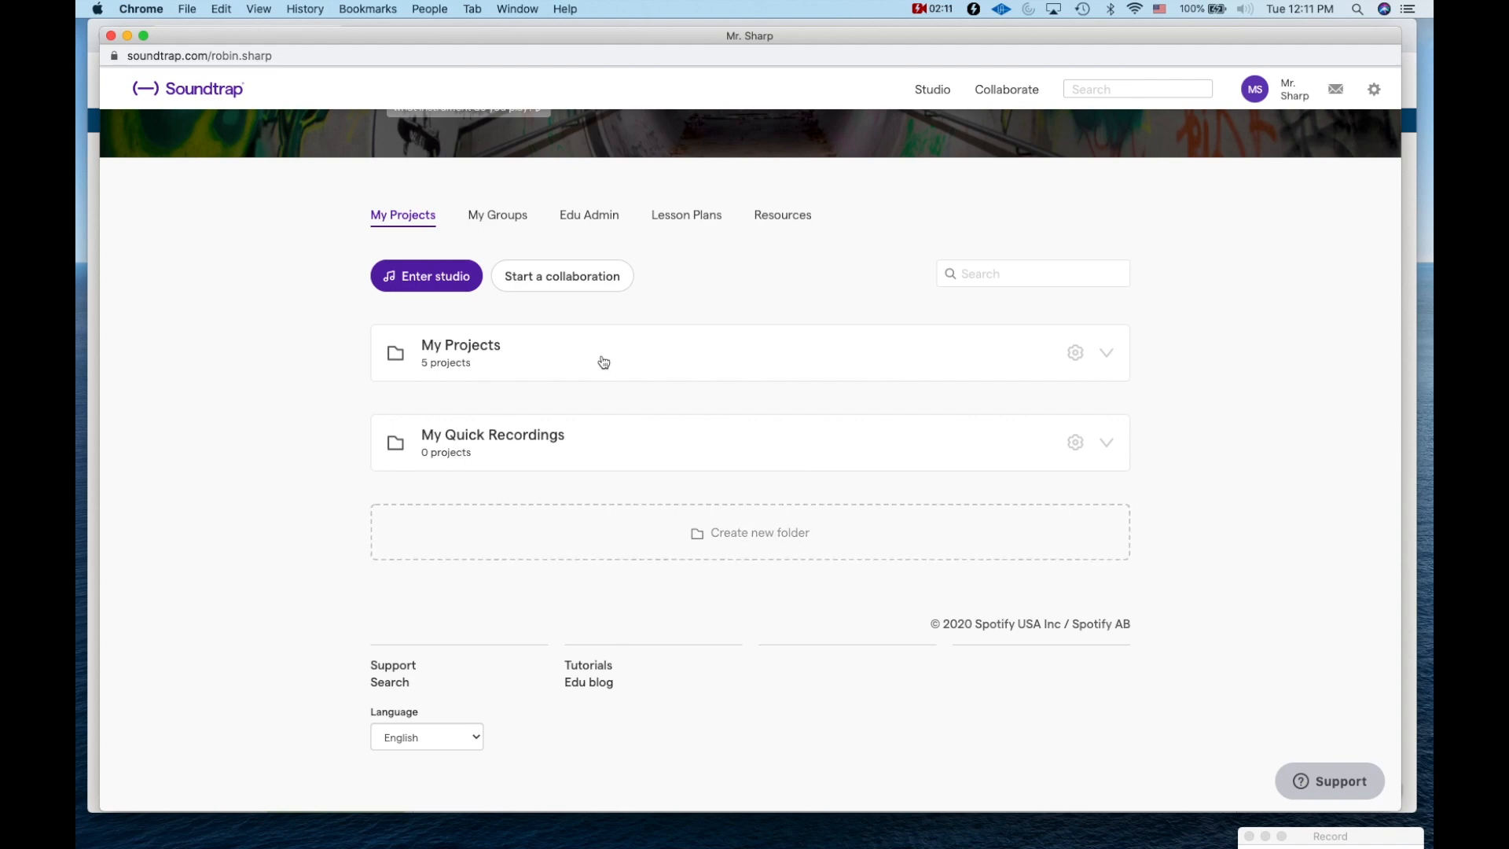
scroll(562, 488, "up", 3)
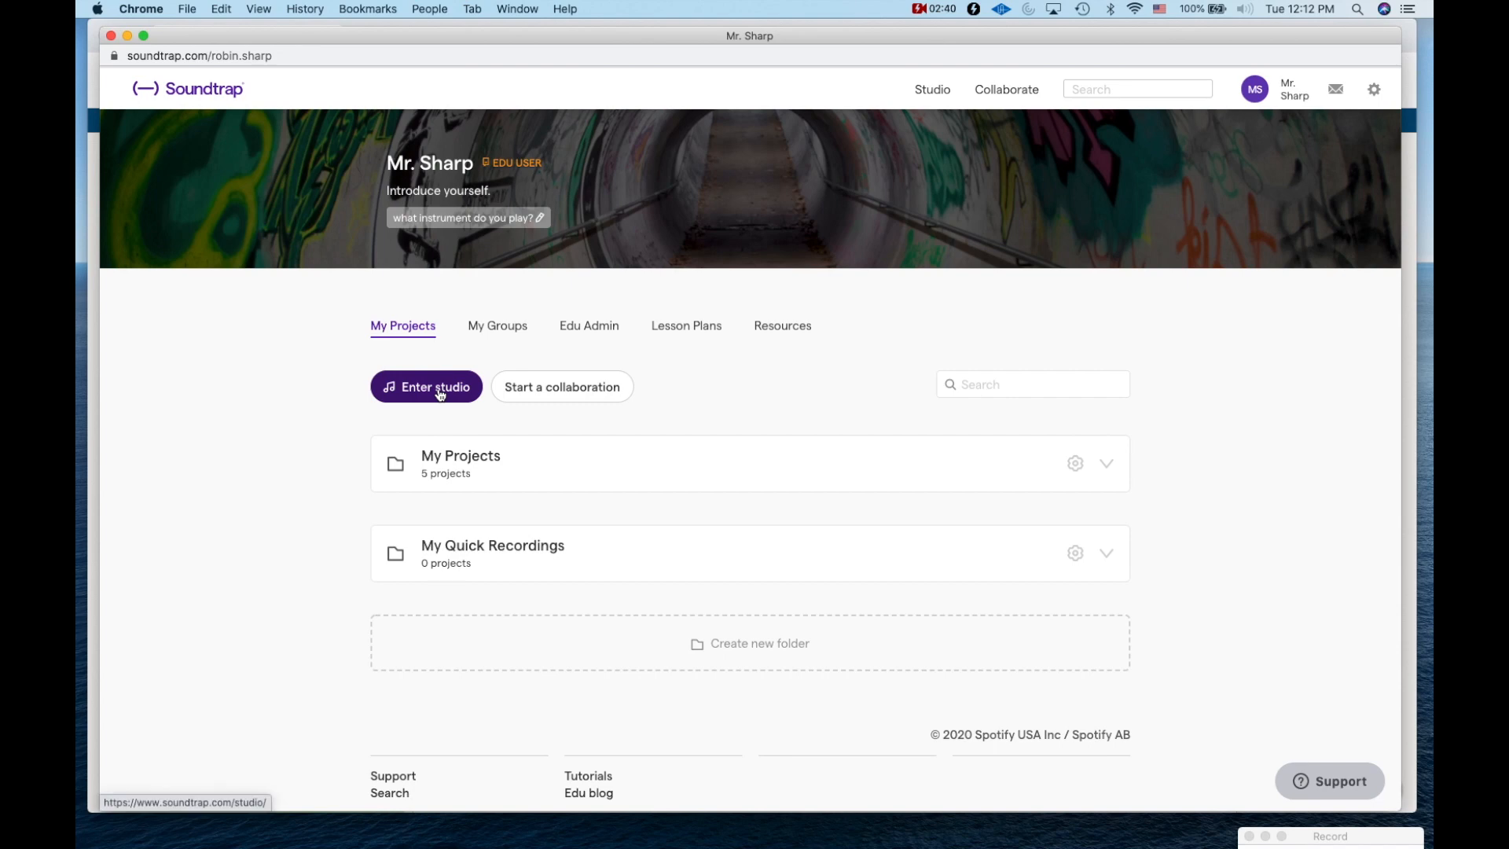
scroll(440, 394, "up", 4)
scroll(440, 395, "down", 4)
scroll(440, 394, "up", 3)
scroll(440, 395, "down", 3)
left_click(440, 395)
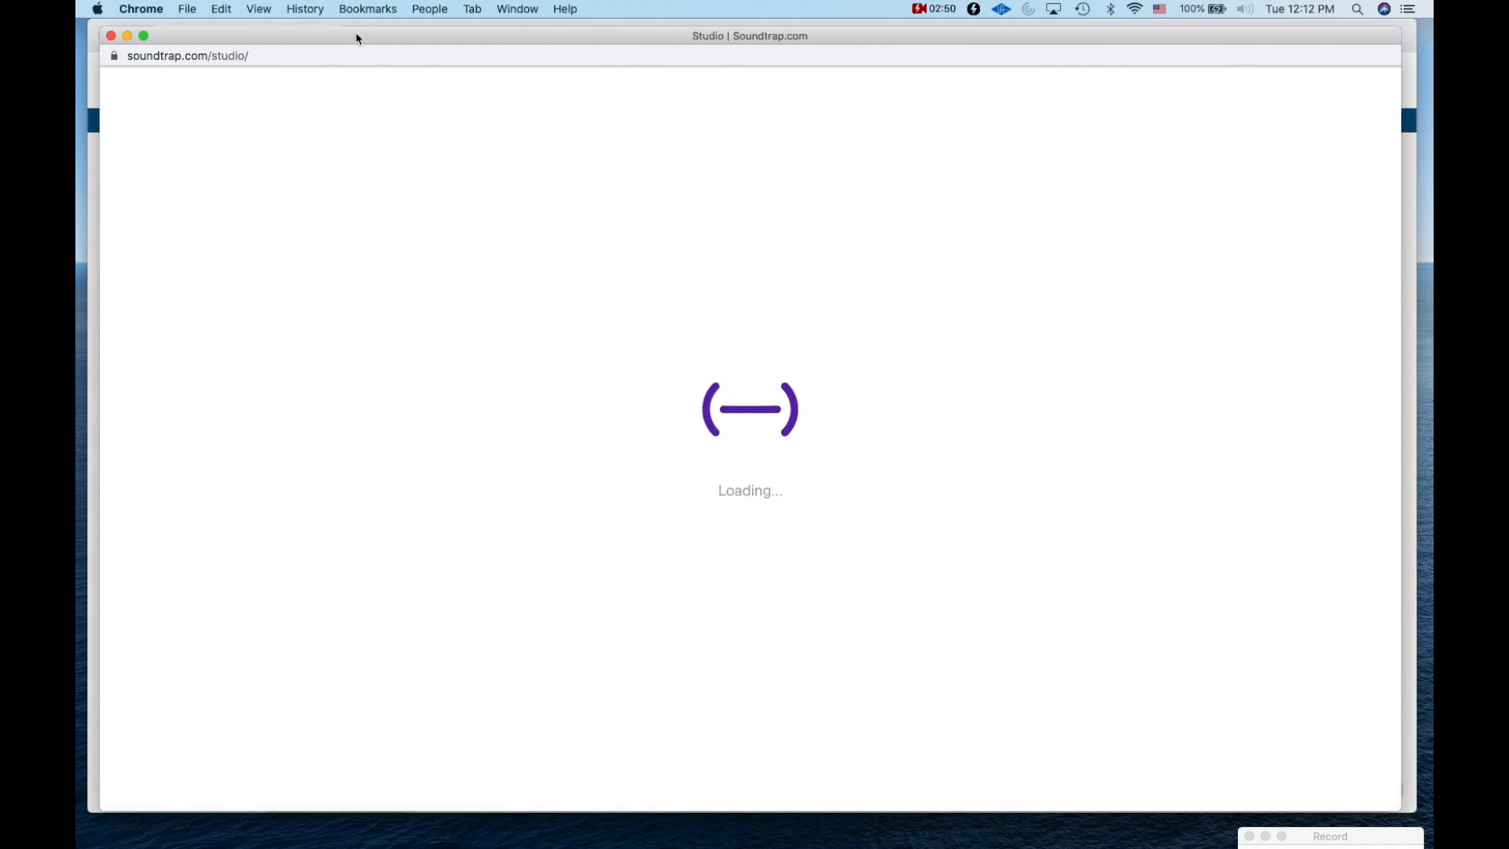
left_click_drag(358, 36, 346, 30)
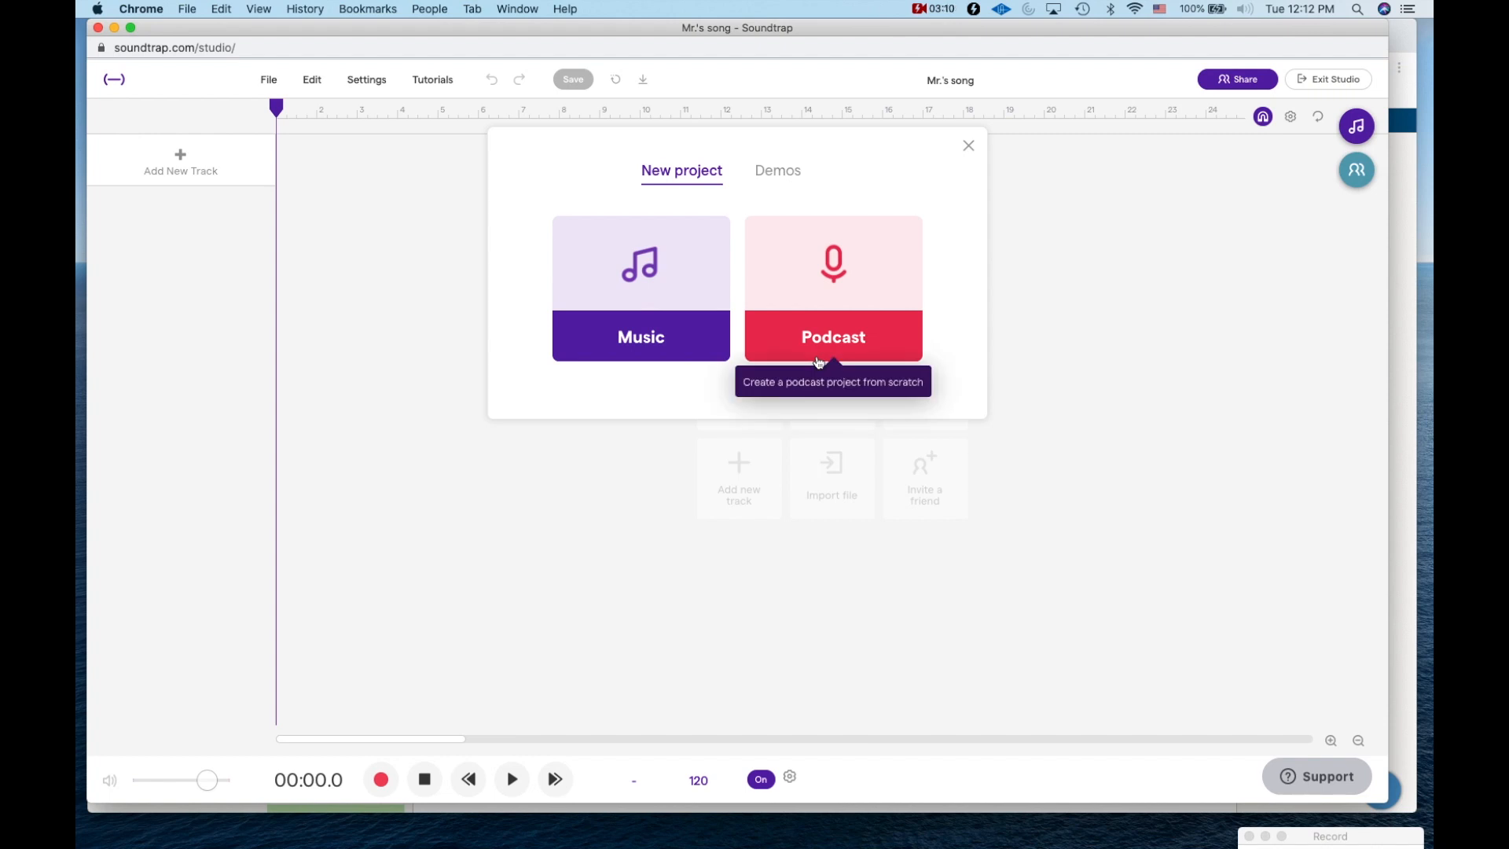
left_click(843, 337)
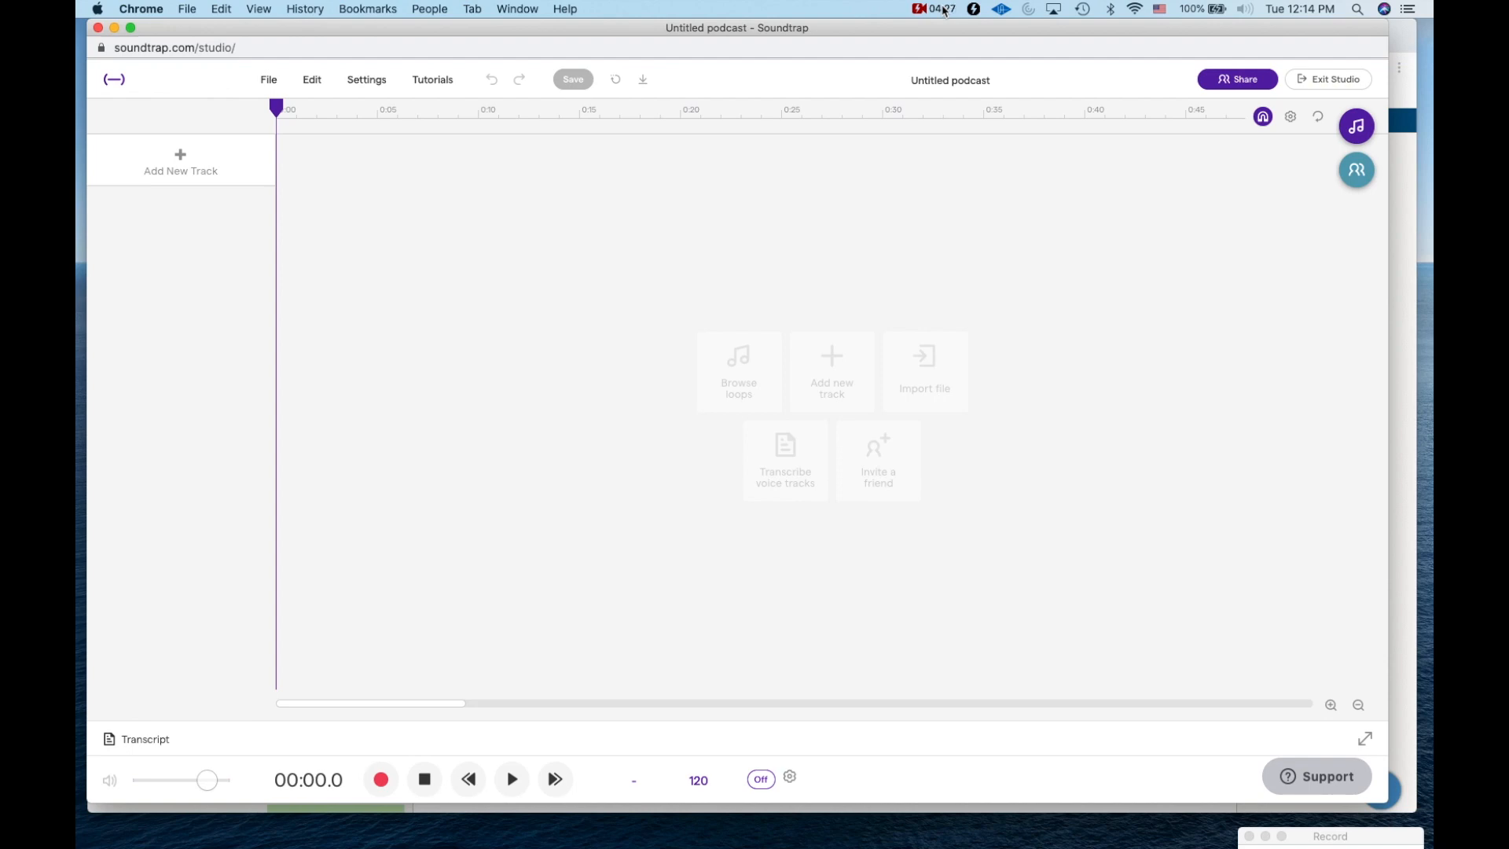
left_click(944, 11)
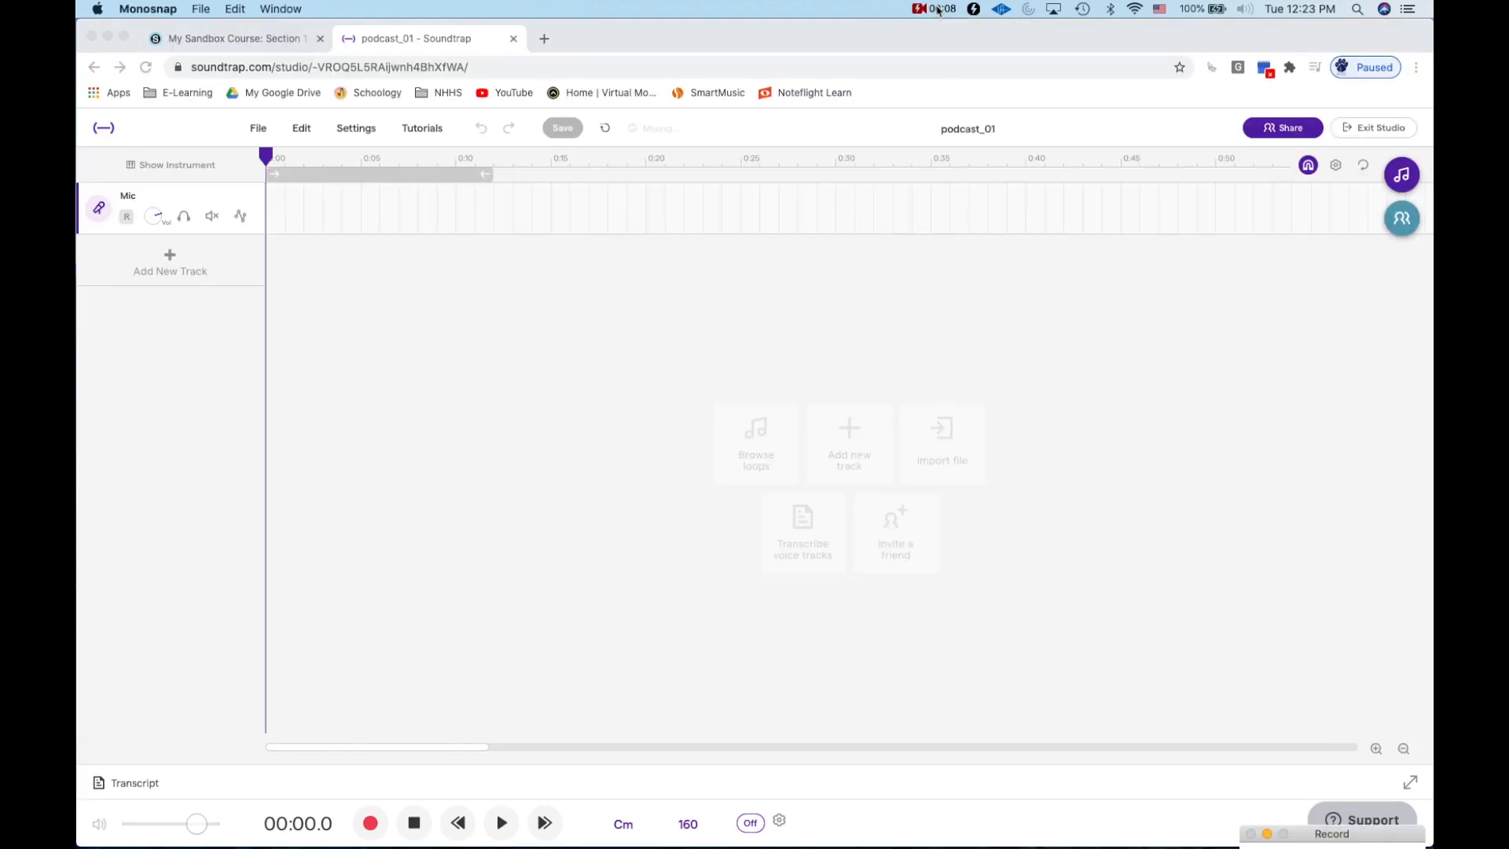
Exit the podcast_01 studio to return to the project list
left_click(1384, 132)
left_click(1380, 132)
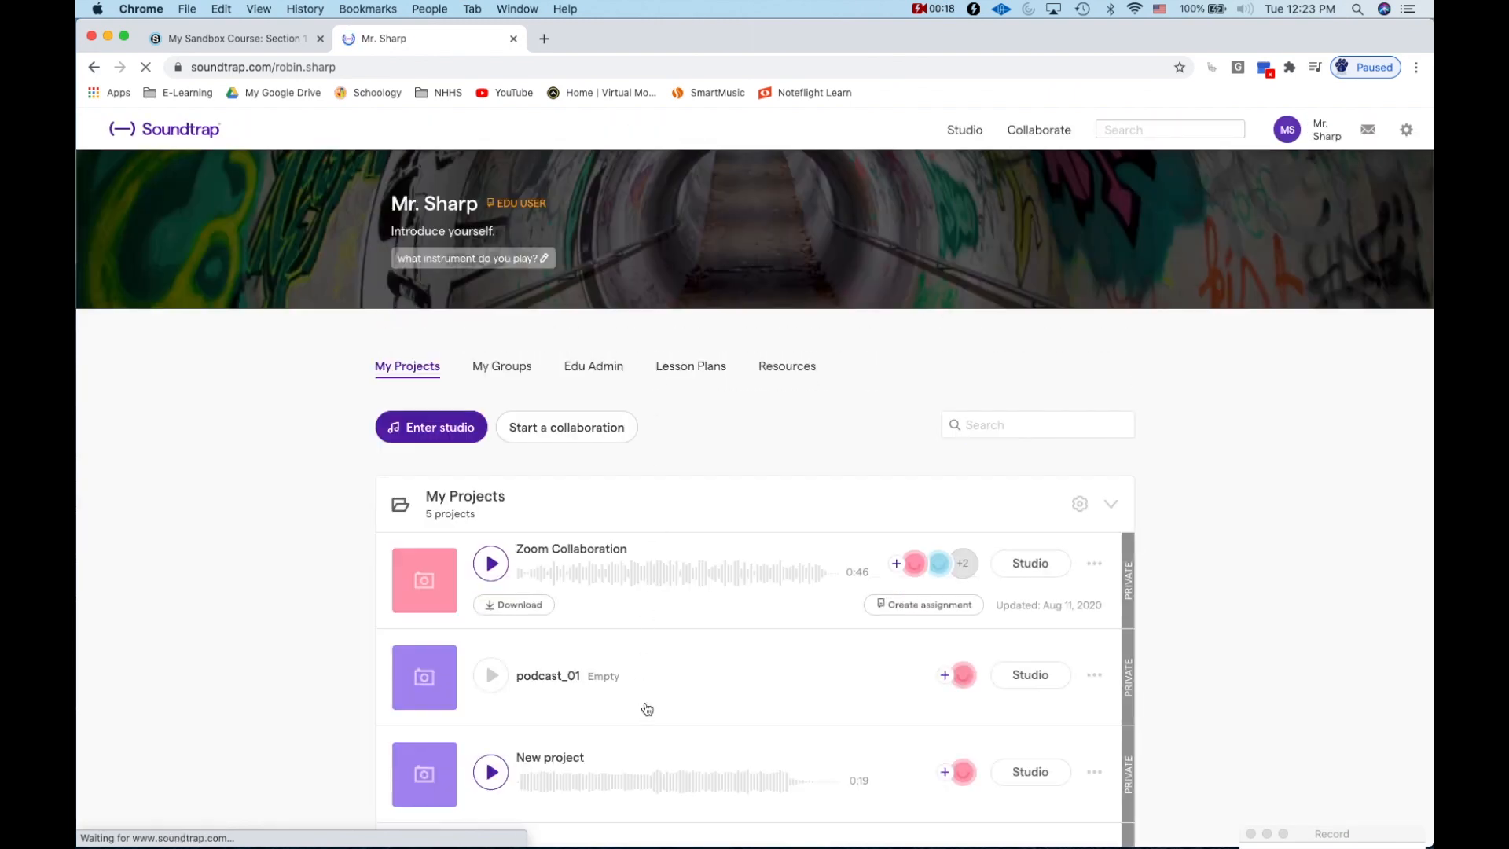
Open the Zoom Collaboration project in the studio and hide its collaborators chat
scroll(837, 672, "down", 5)
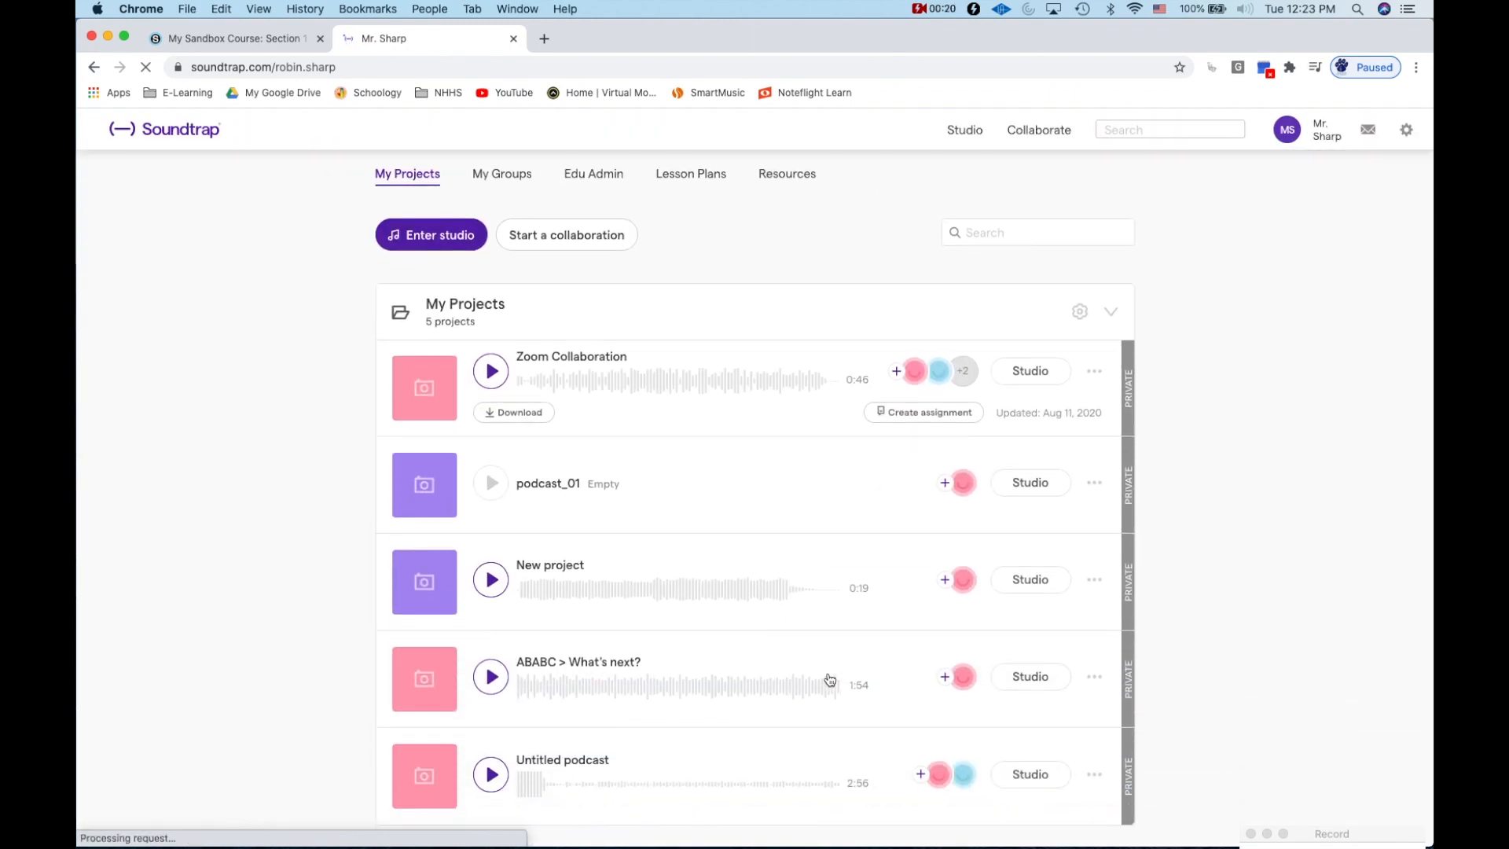
scroll(826, 677, "up", 1)
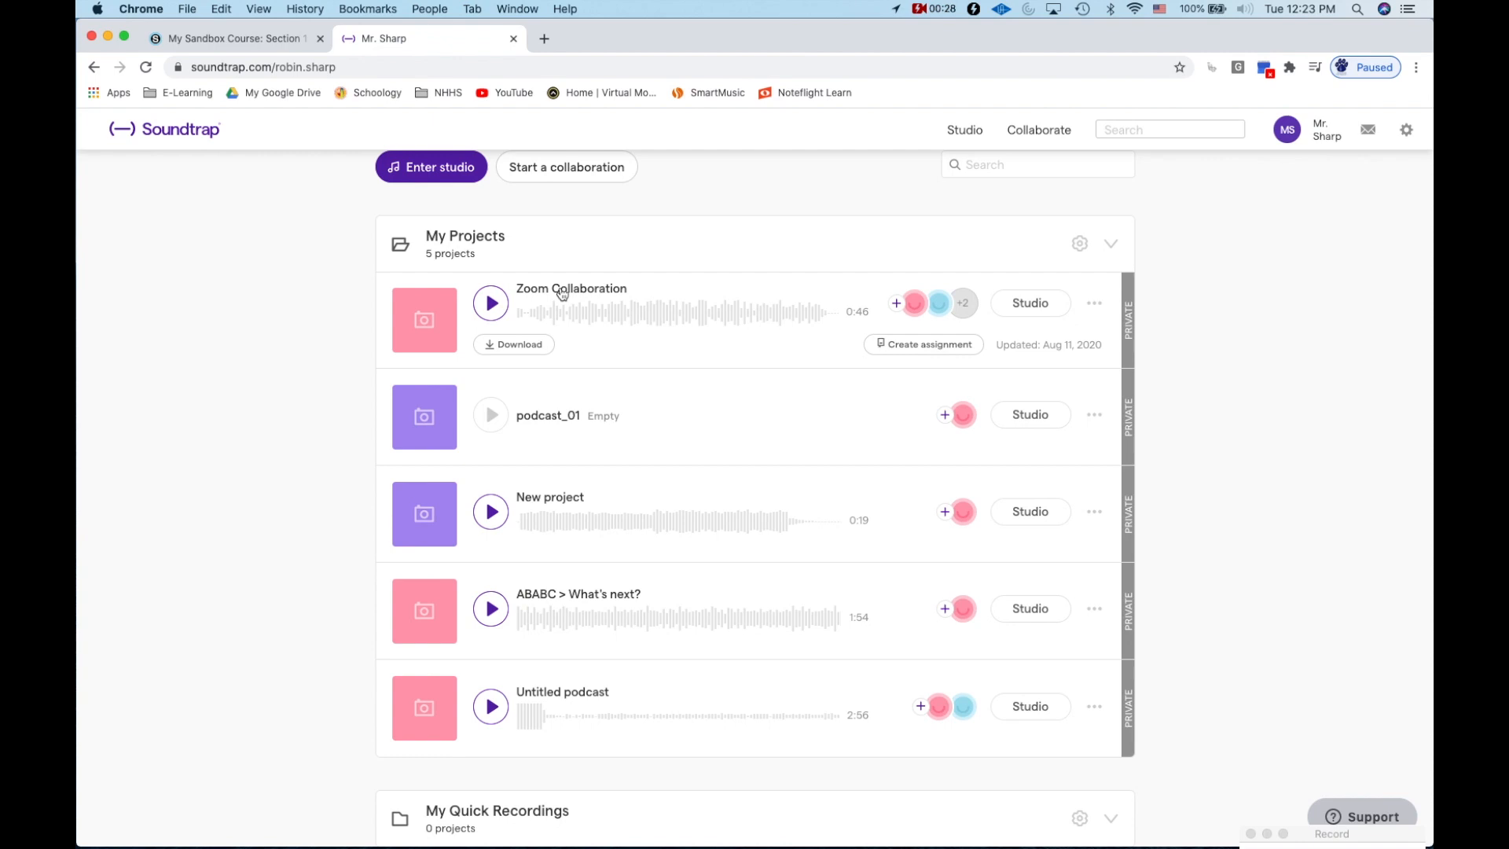
left_click(1028, 305)
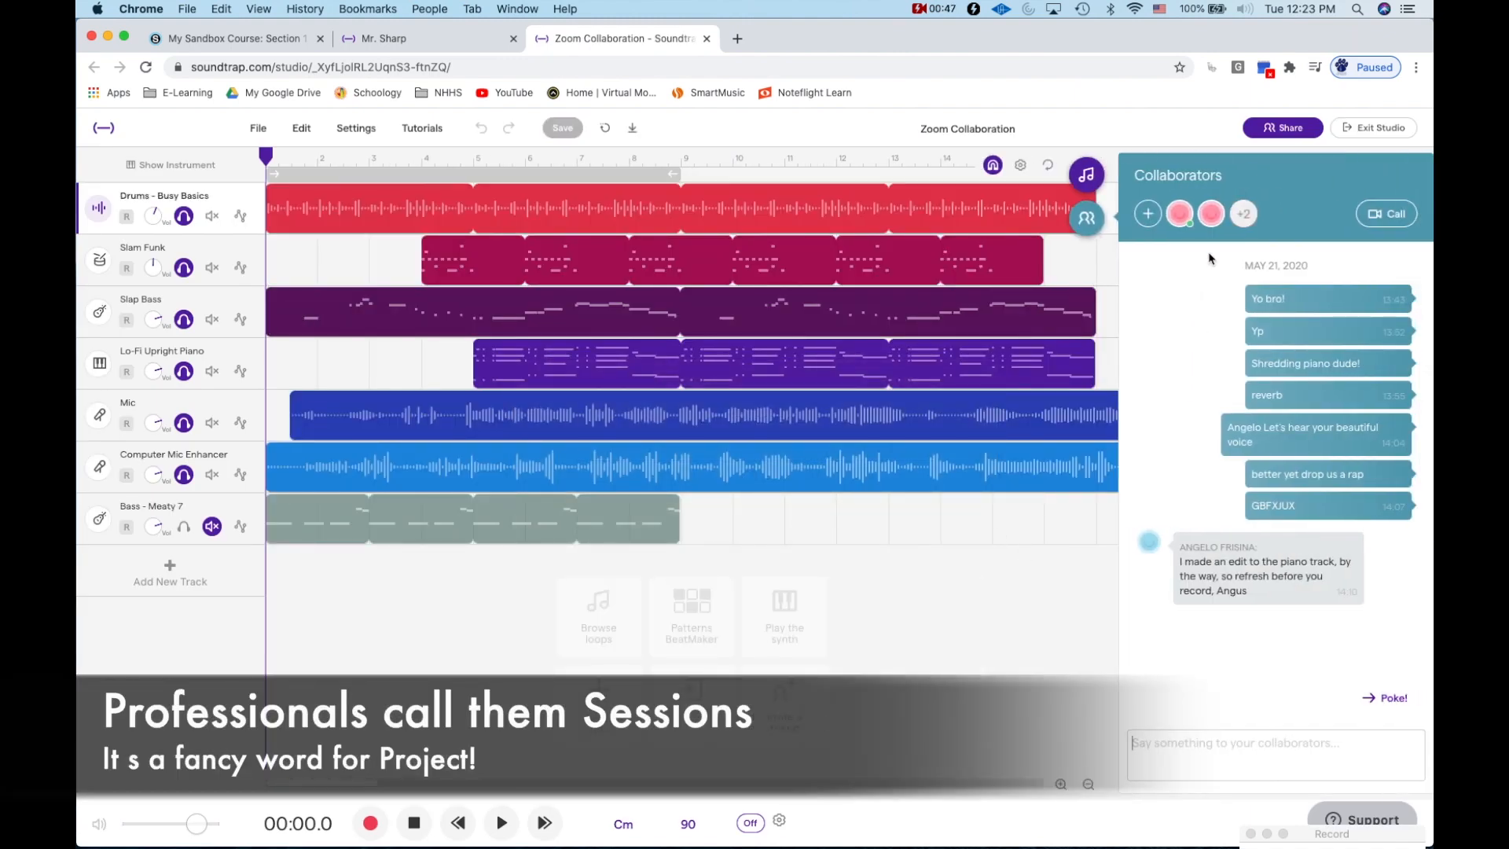
left_click(1086, 218)
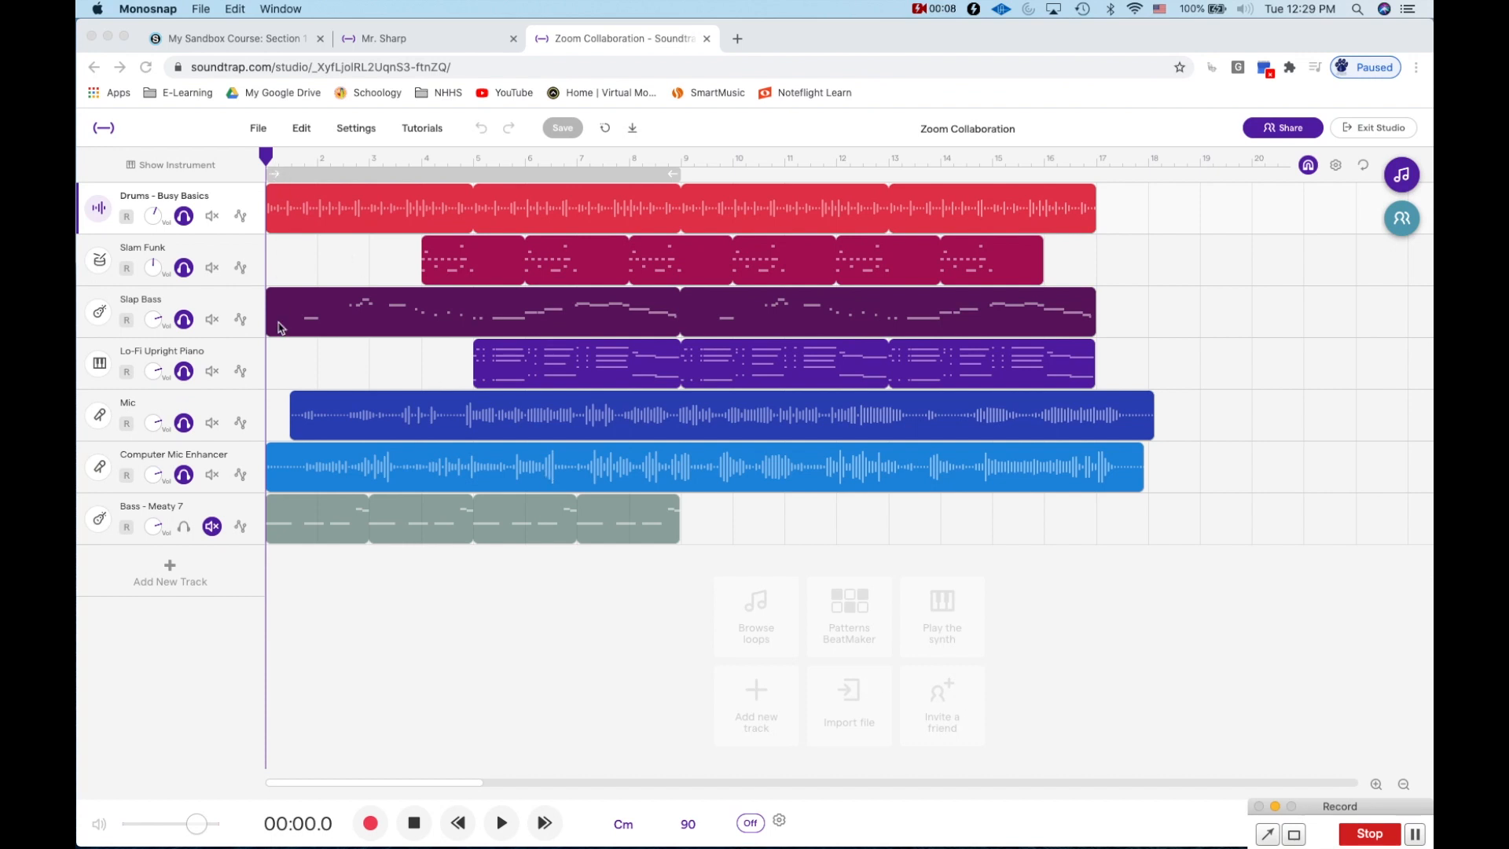
Play the Zoom Collaboration project from the beginning and stop the playback
left_click(582, 45)
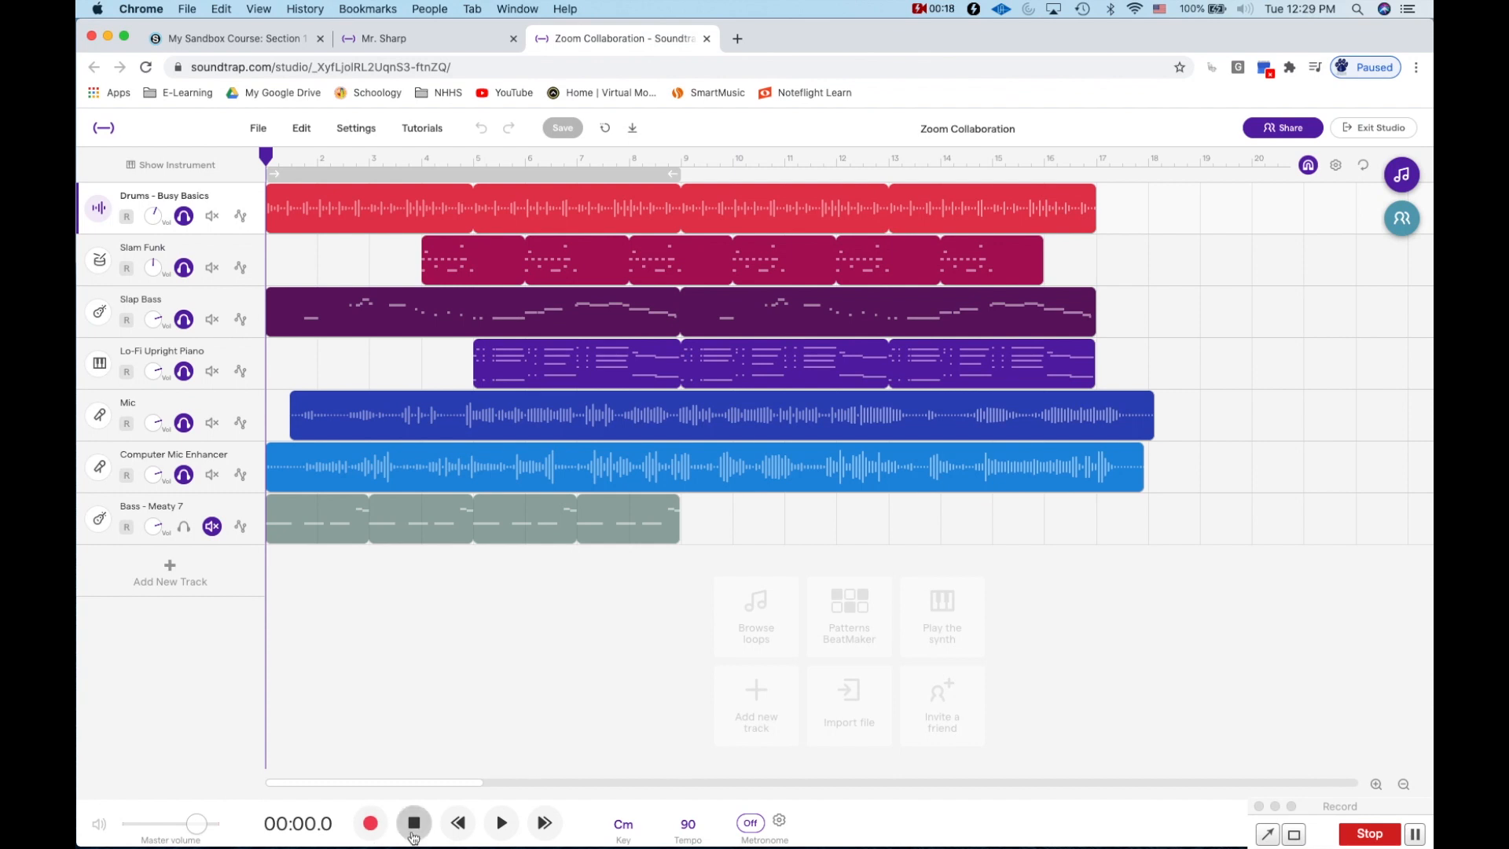
left_click(502, 823)
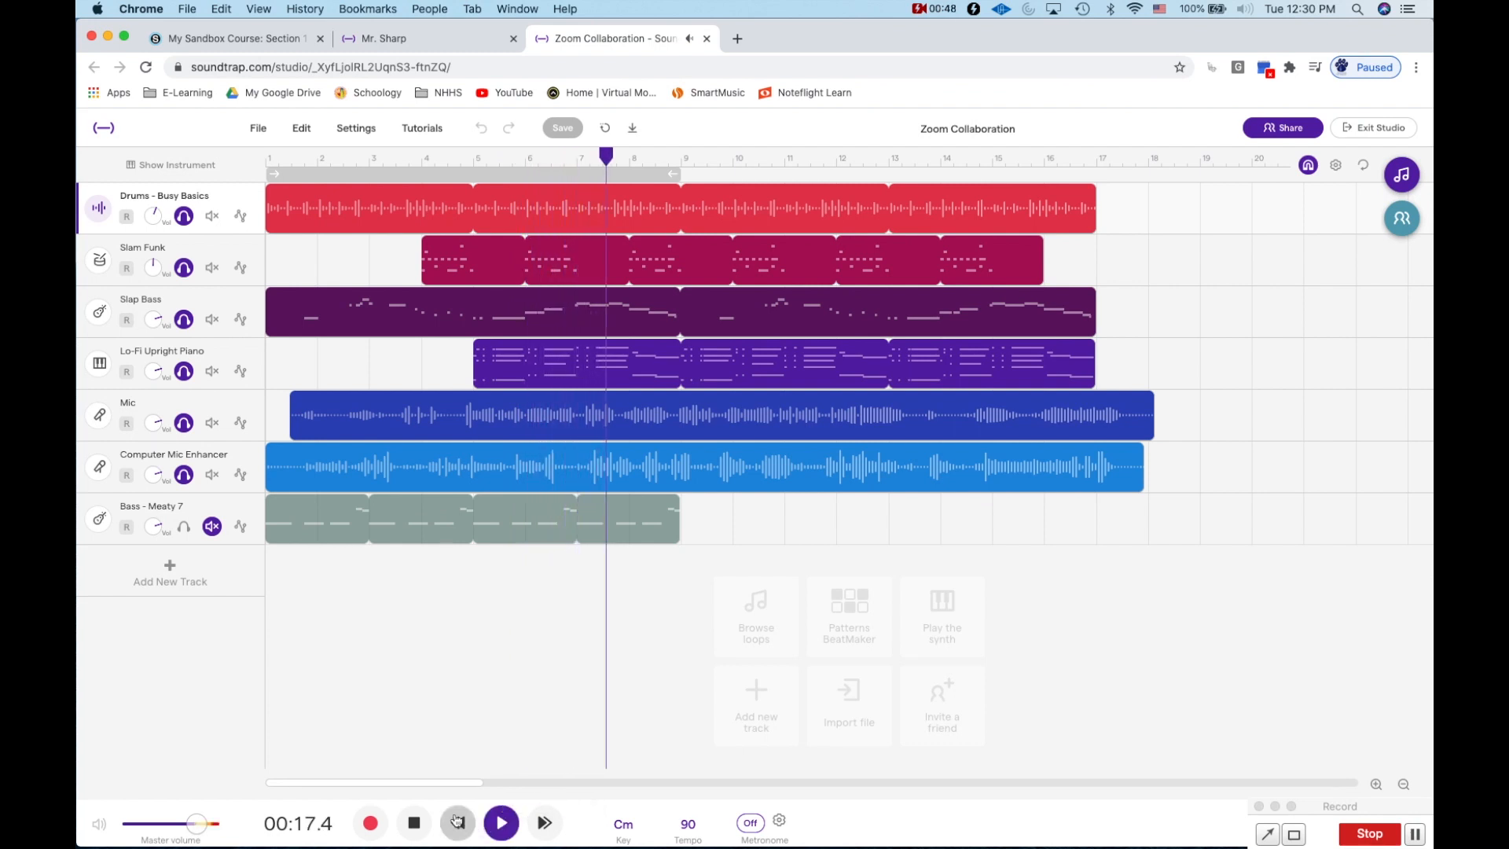
left_click(414, 823)
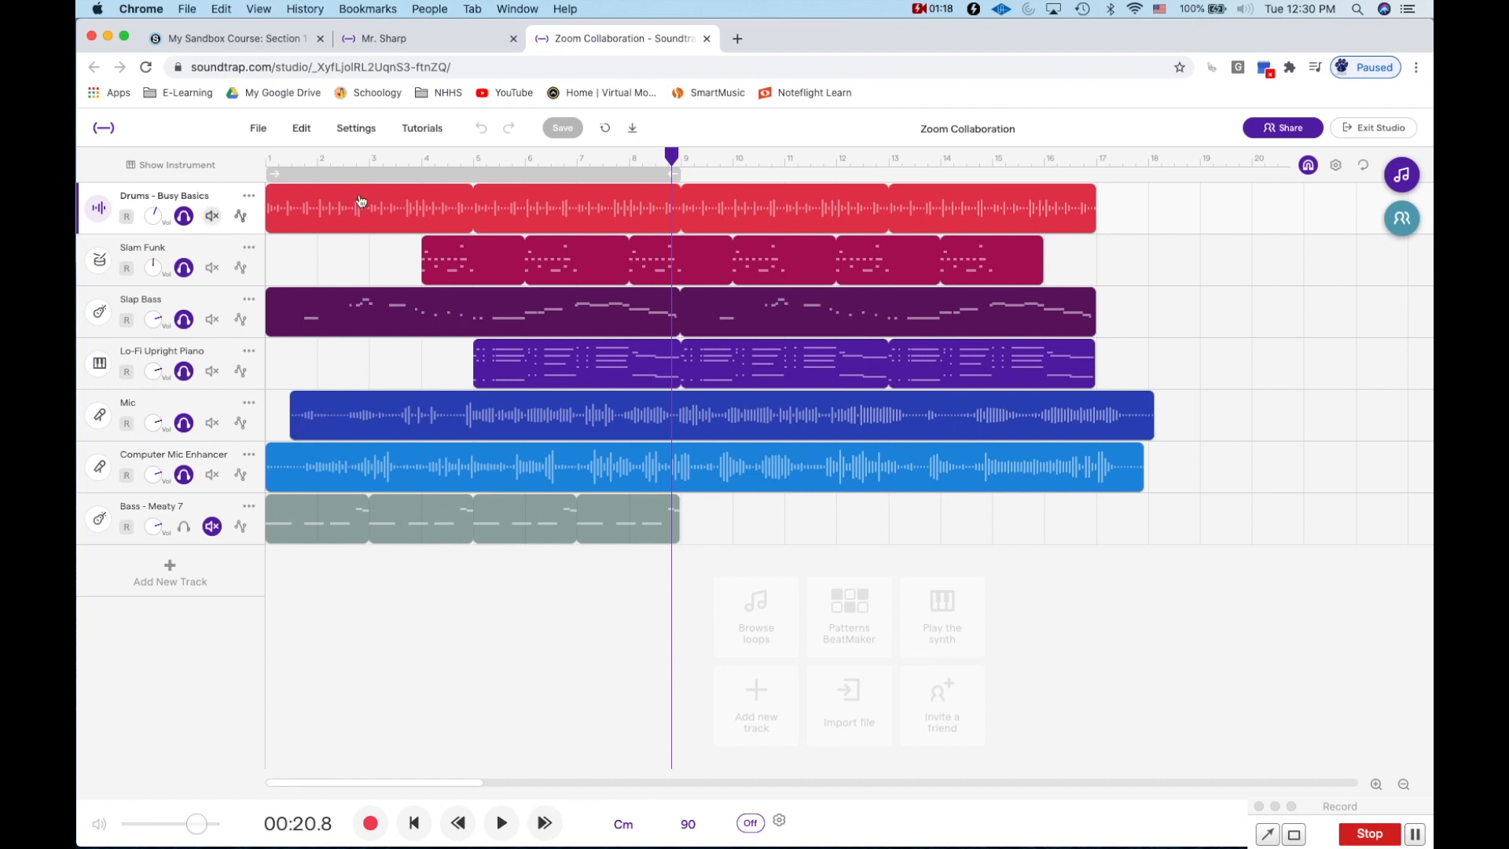
Look over the track regions, and open the loops library to view the featured loops before closing it again
mouse_move(453, 200)
mouse_move(570, 263)
mouse_move(673, 375)
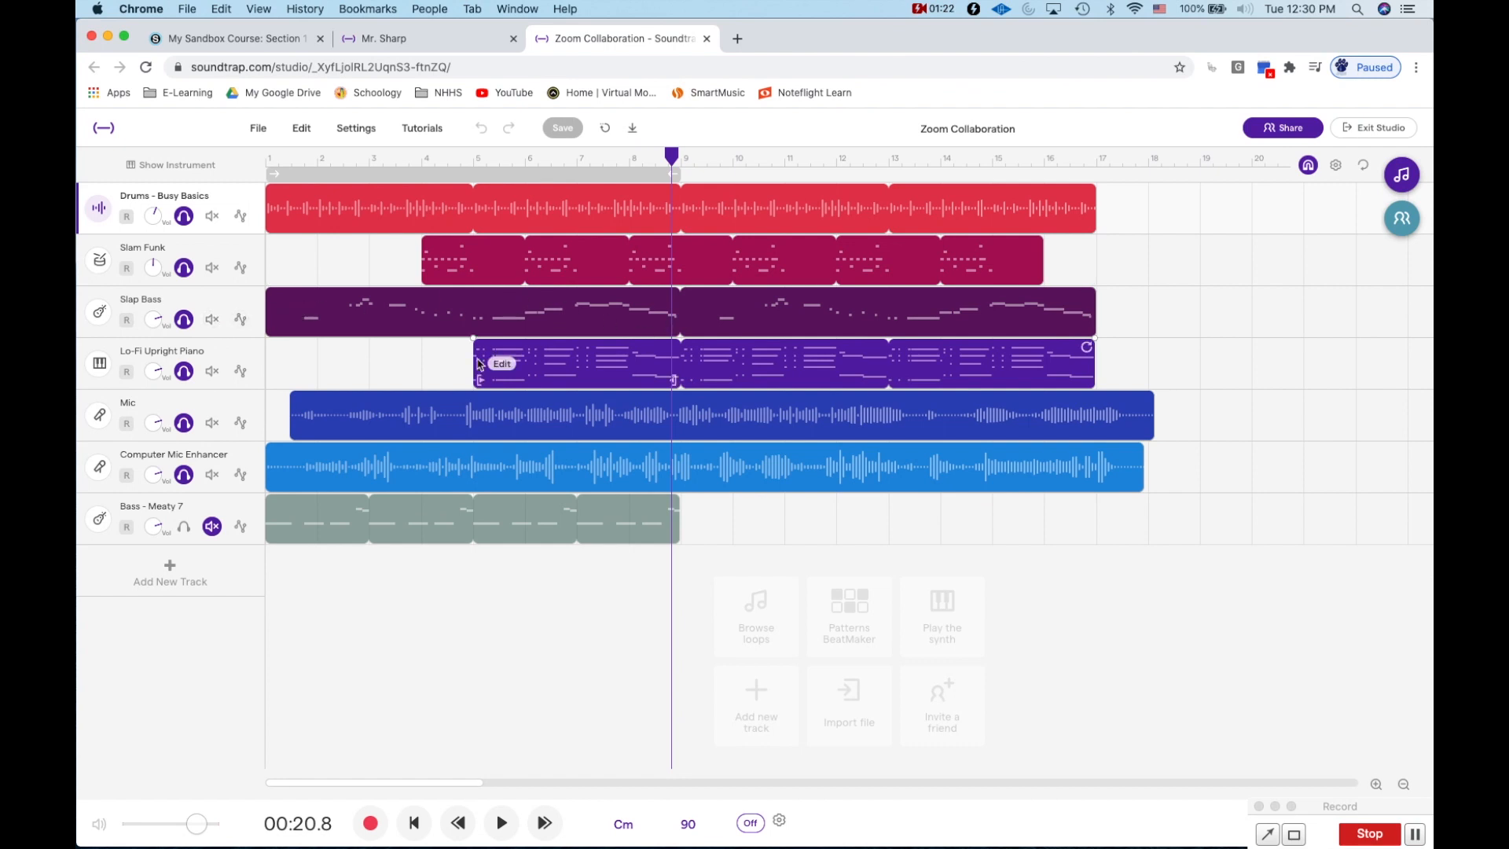
left_click(1401, 177)
left_click(1083, 175)
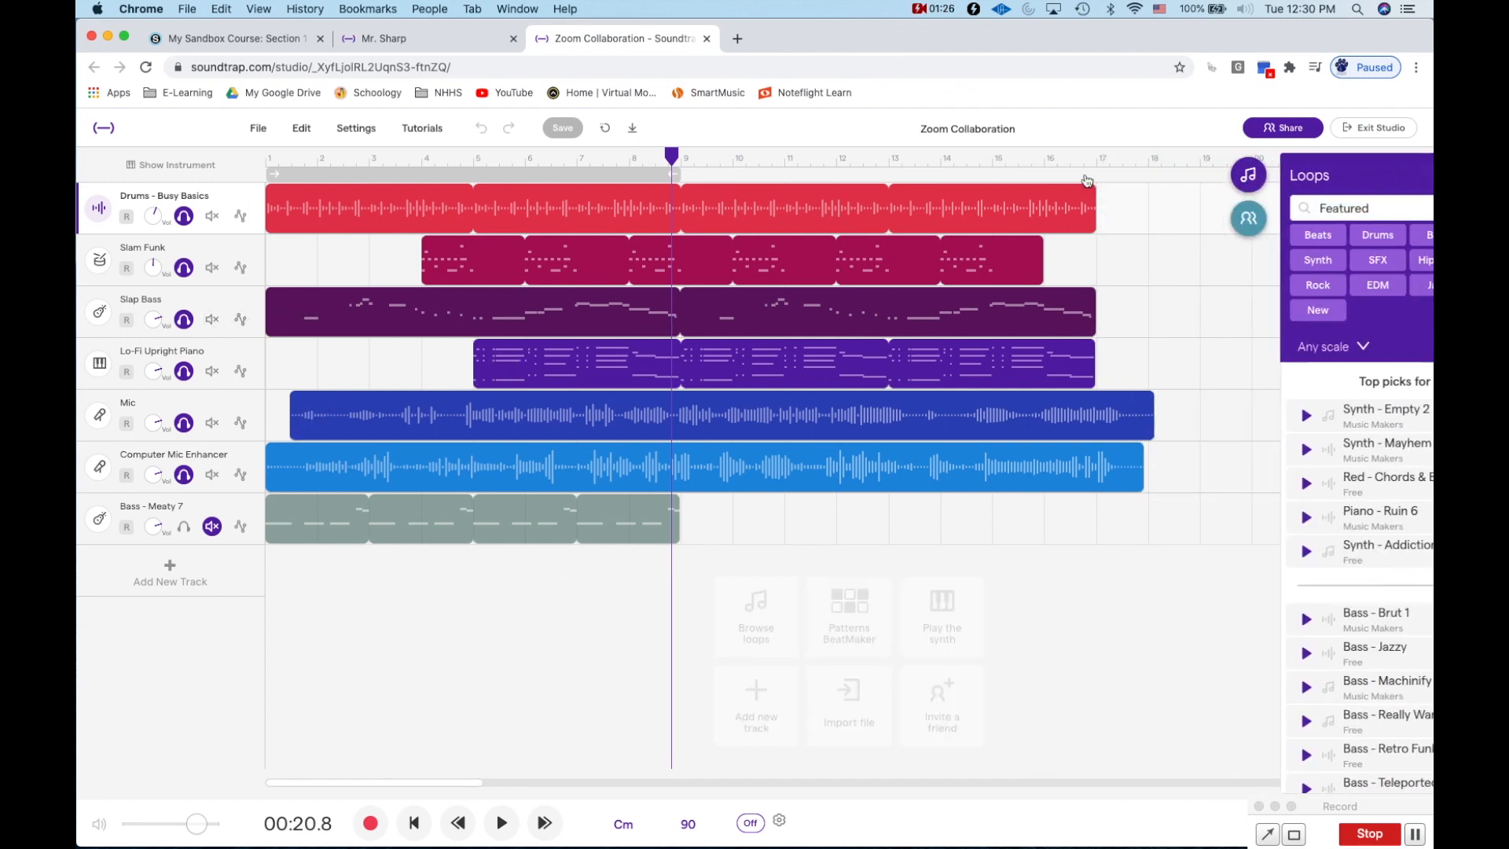
left_click(1401, 174)
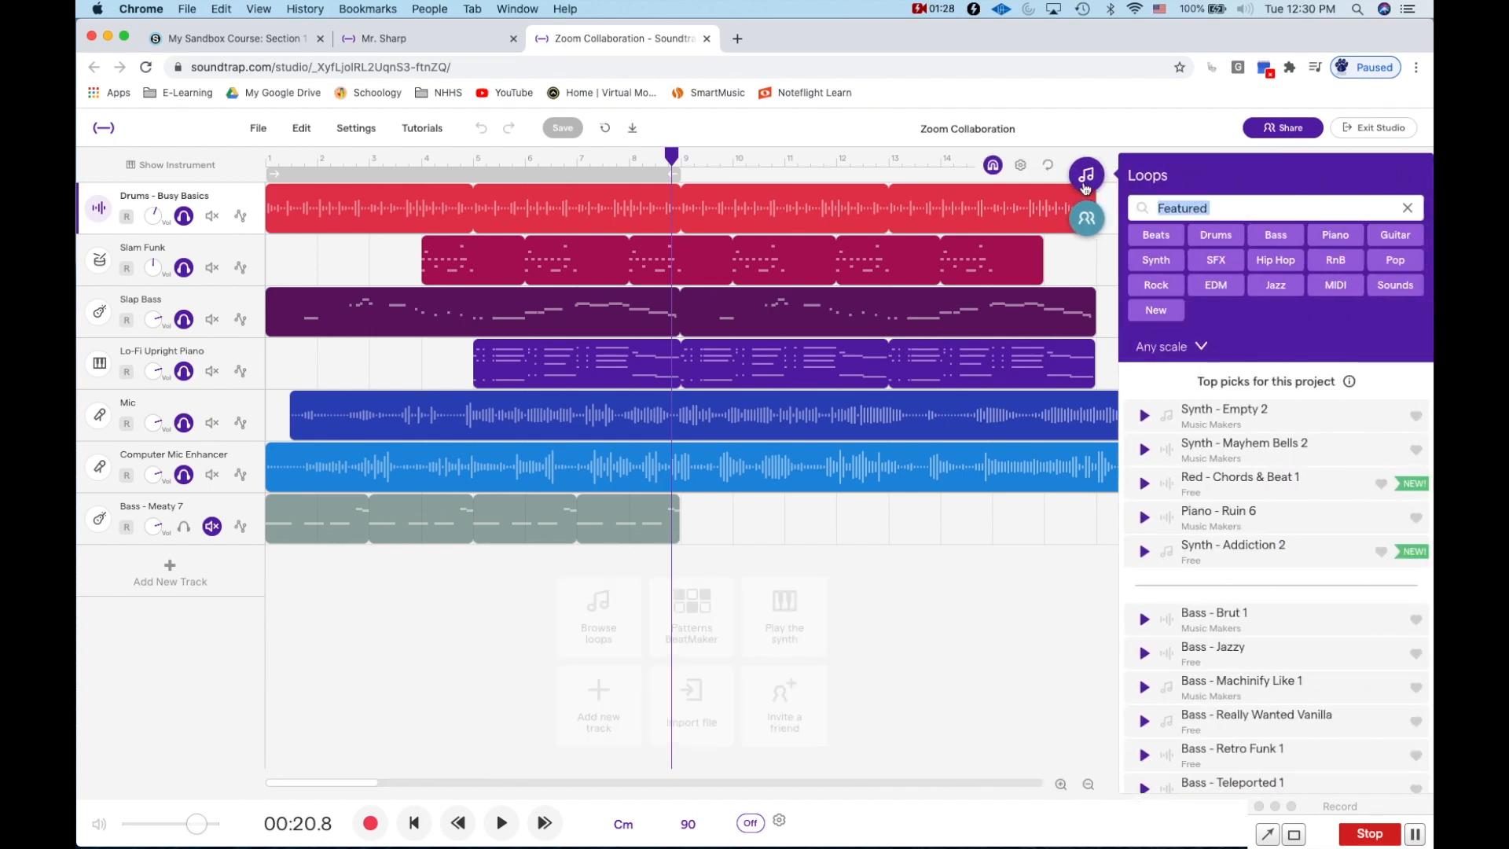
left_click(1085, 180)
left_click(1395, 175)
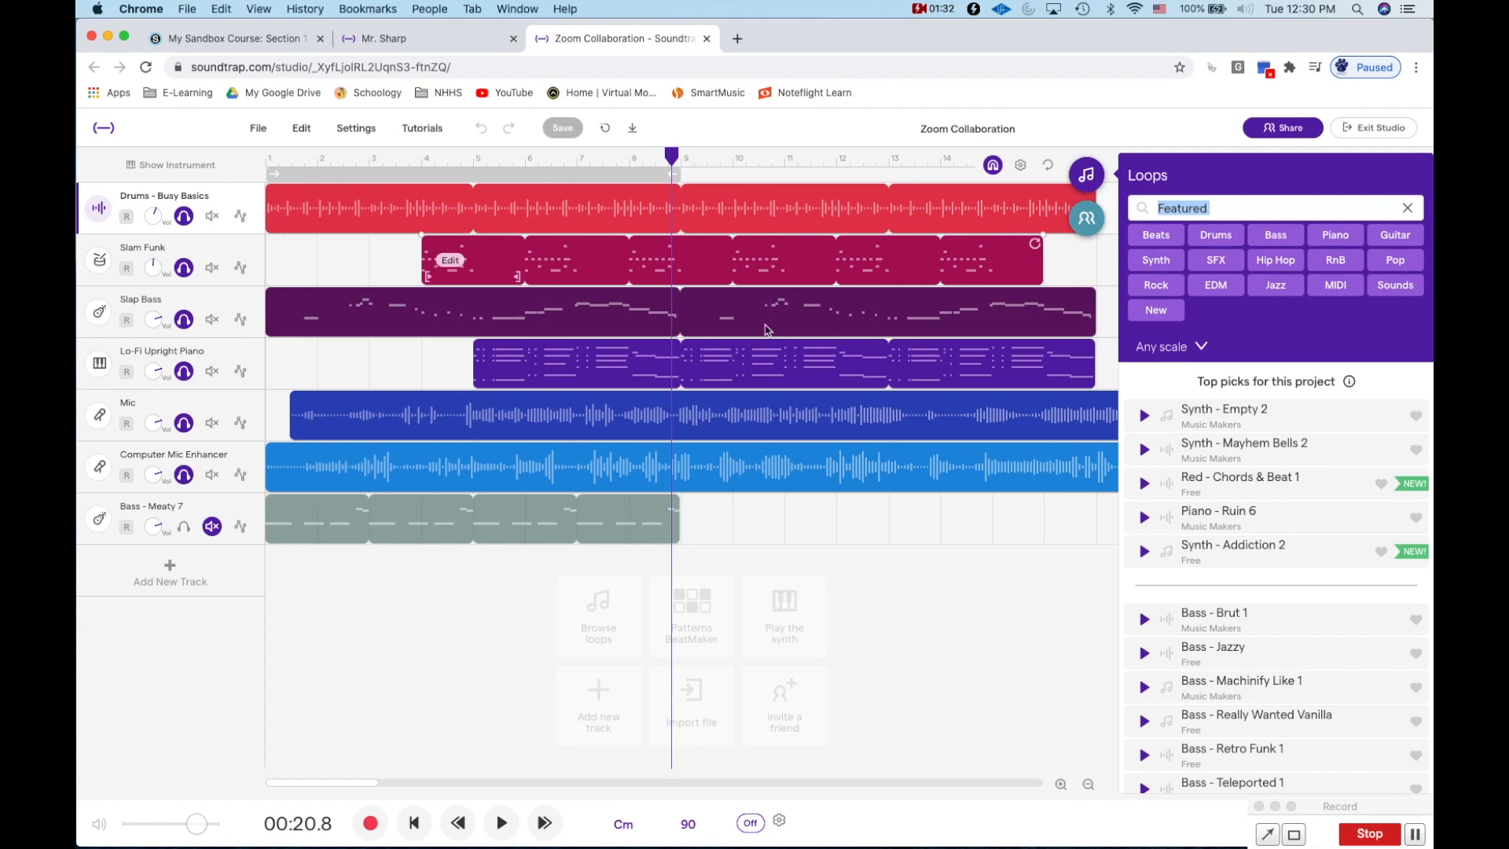
left_click(1088, 175)
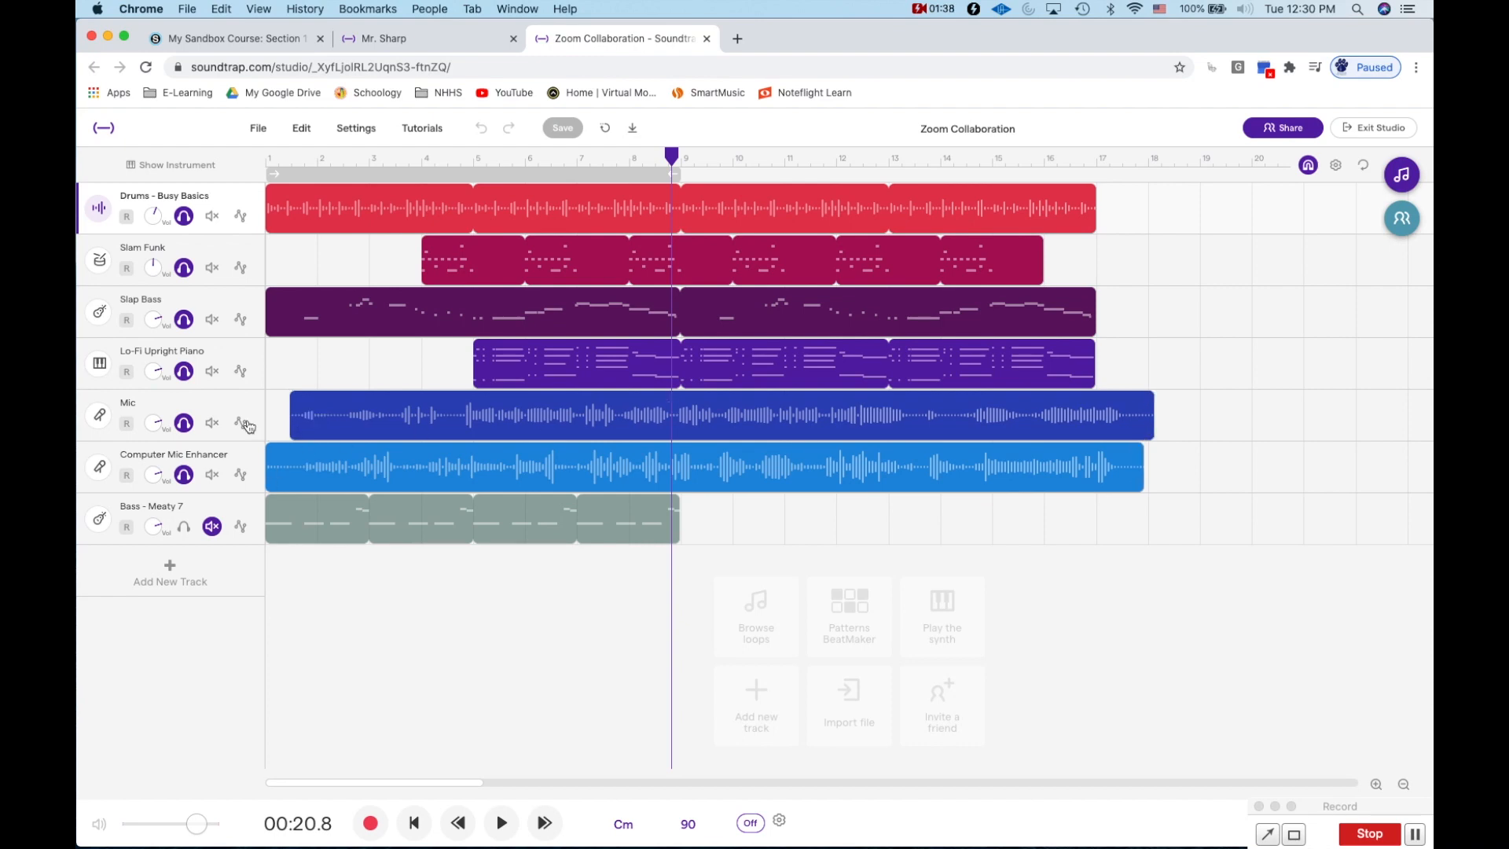
scroll(150, 409, "up", 3)
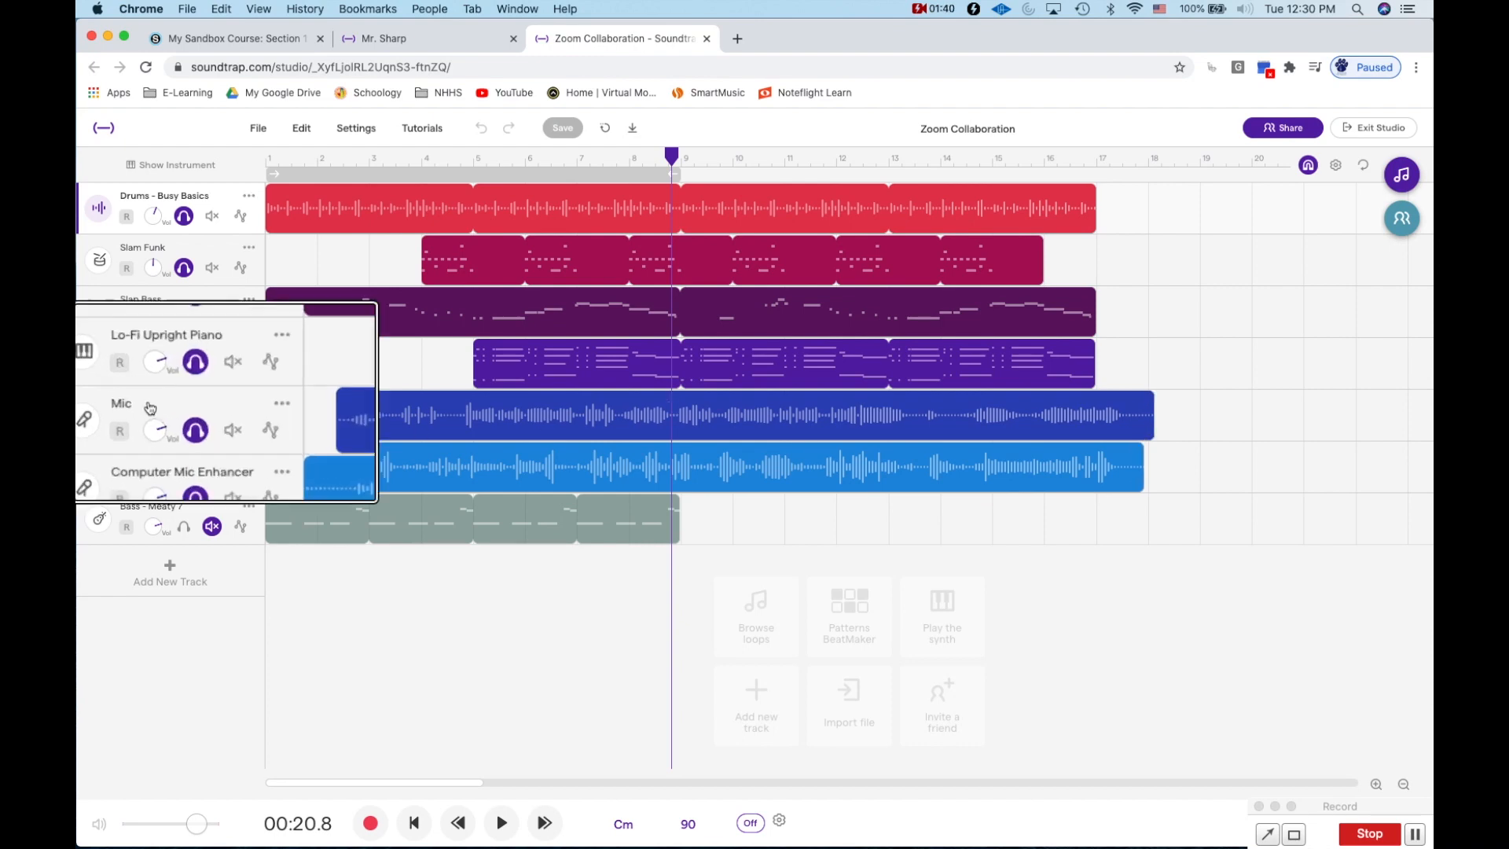
scroll(151, 409, "down", 3)
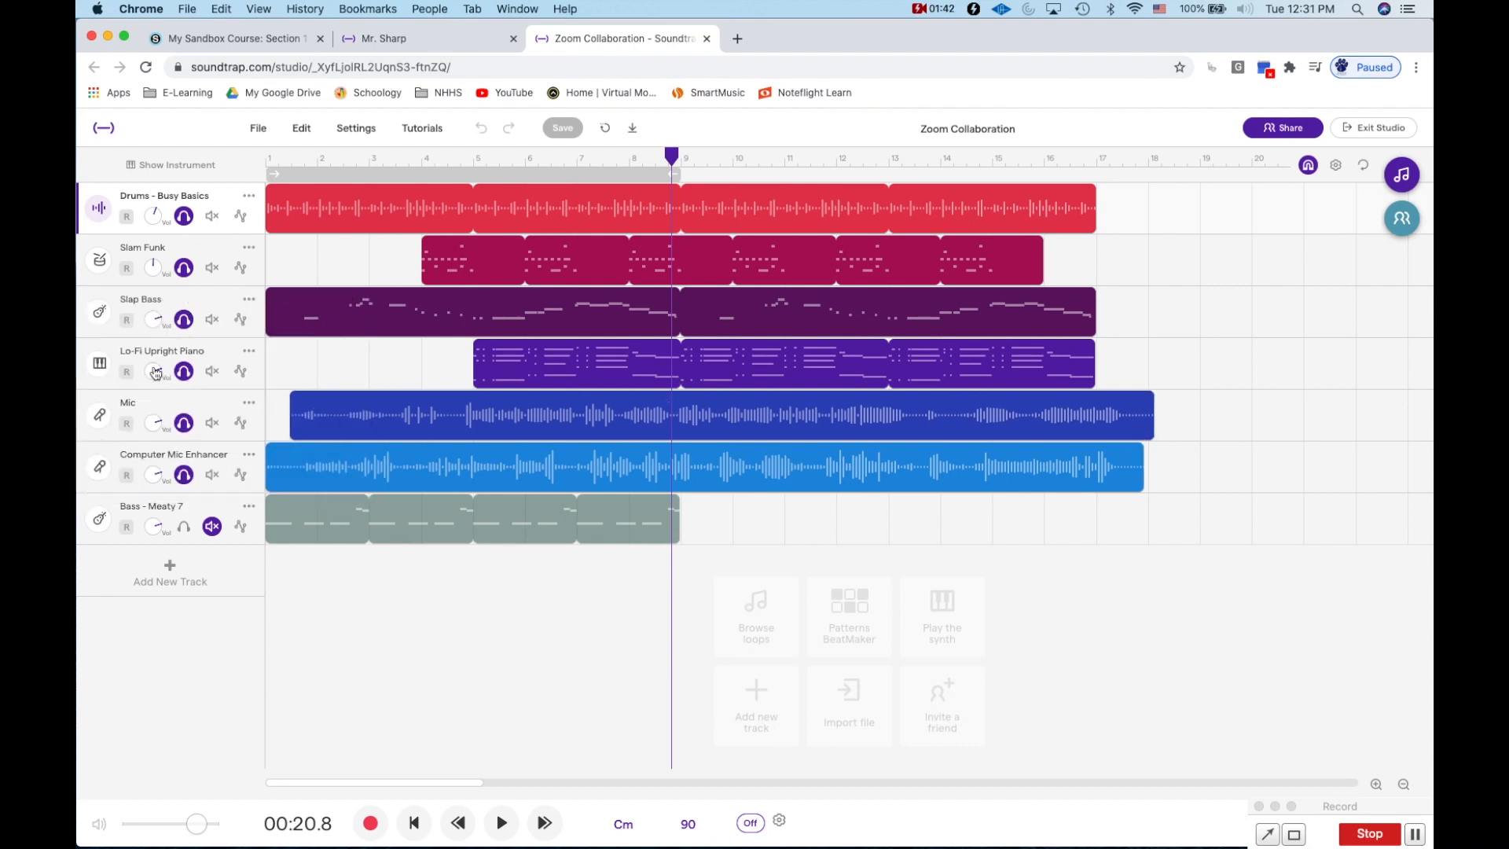
Examine the track names and controls in the track list, from Lo-Fi Upright Piano up to Drums - Busy Basics
scroll(161, 366, "up", 3)
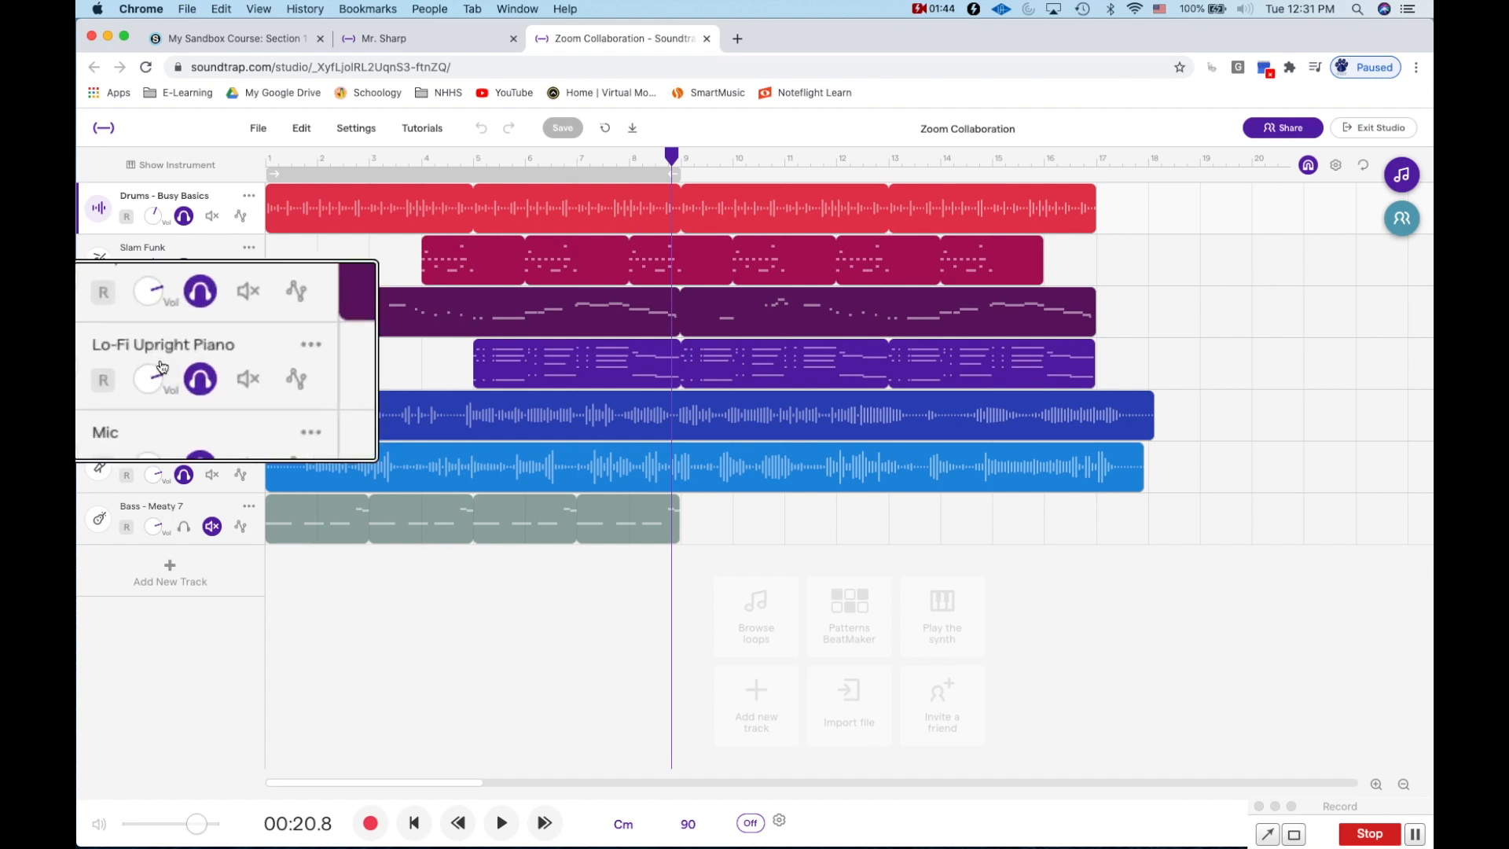
scroll(161, 366, "down", 3)
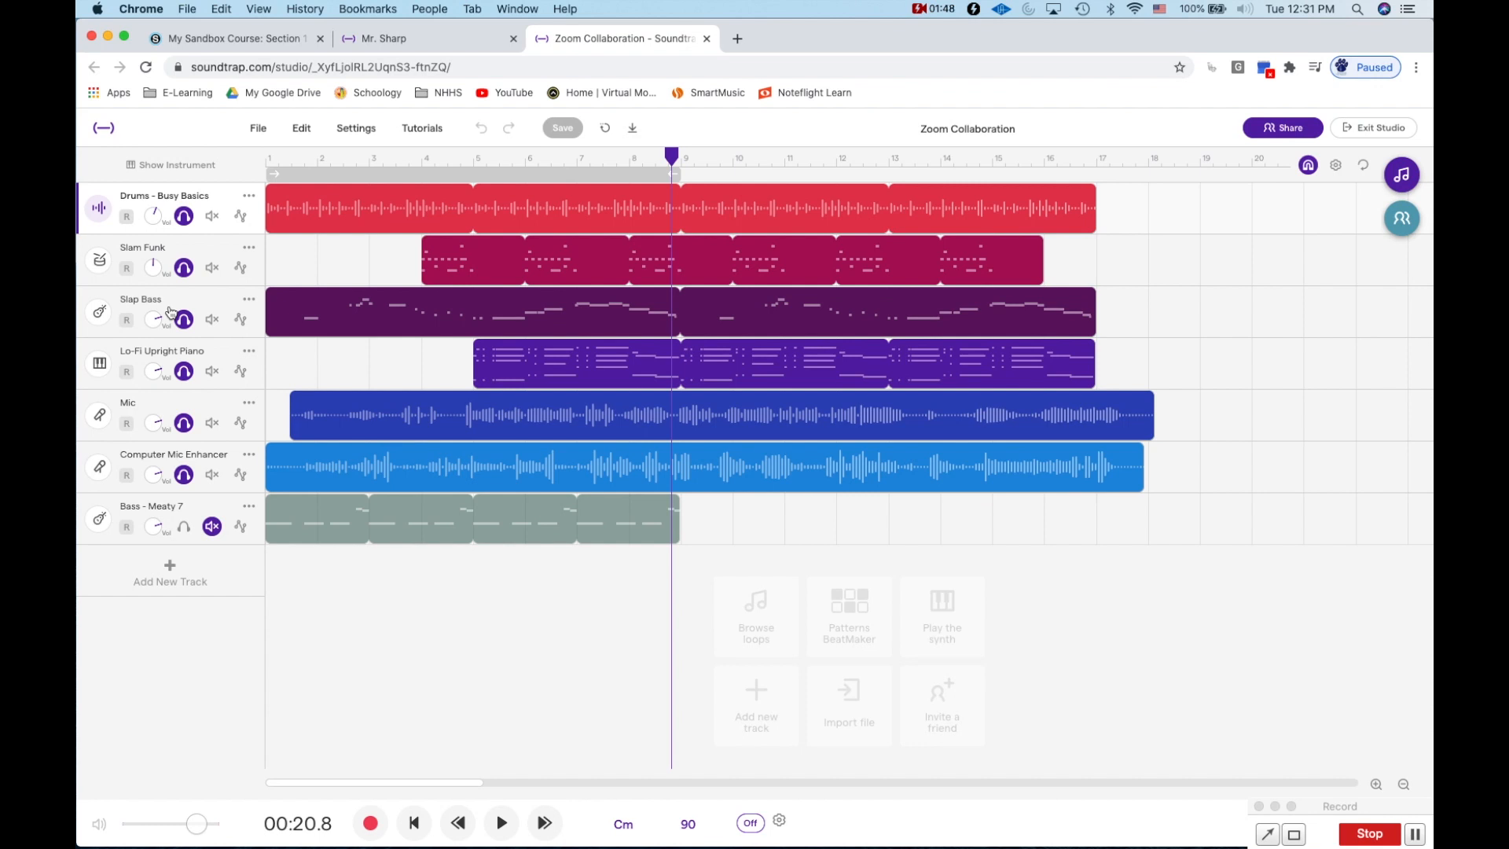
scroll(170, 312, "up", 3)
scroll(170, 312, "down", 3)
scroll(170, 206, "up", 3)
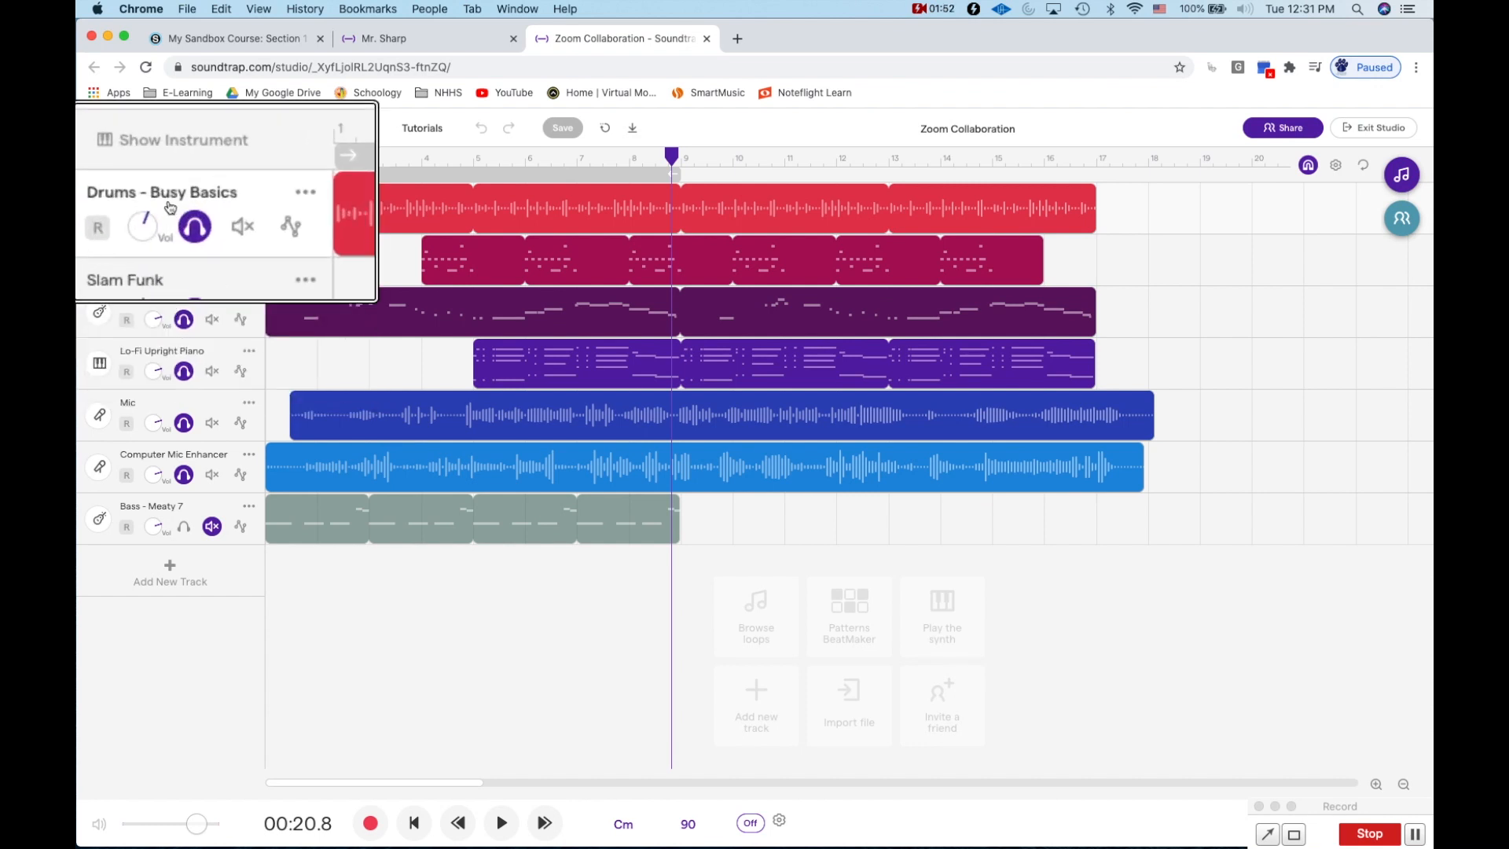
scroll(169, 206, "down", 3)
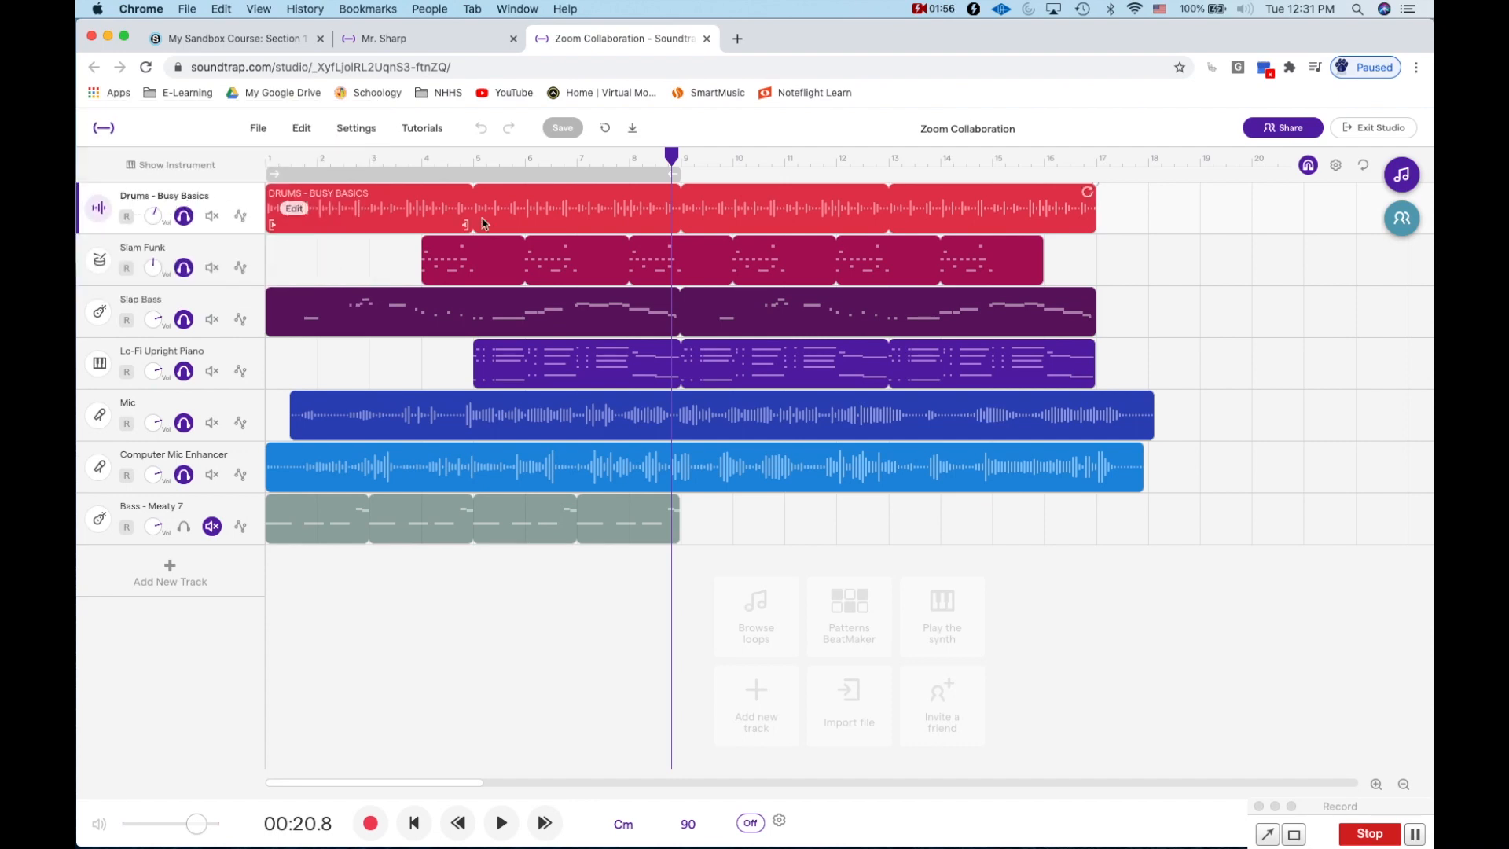
Search the loops library for "busy basic" without the Featured filter and preview the Drums - Busy Basics loop
left_click(1401, 174)
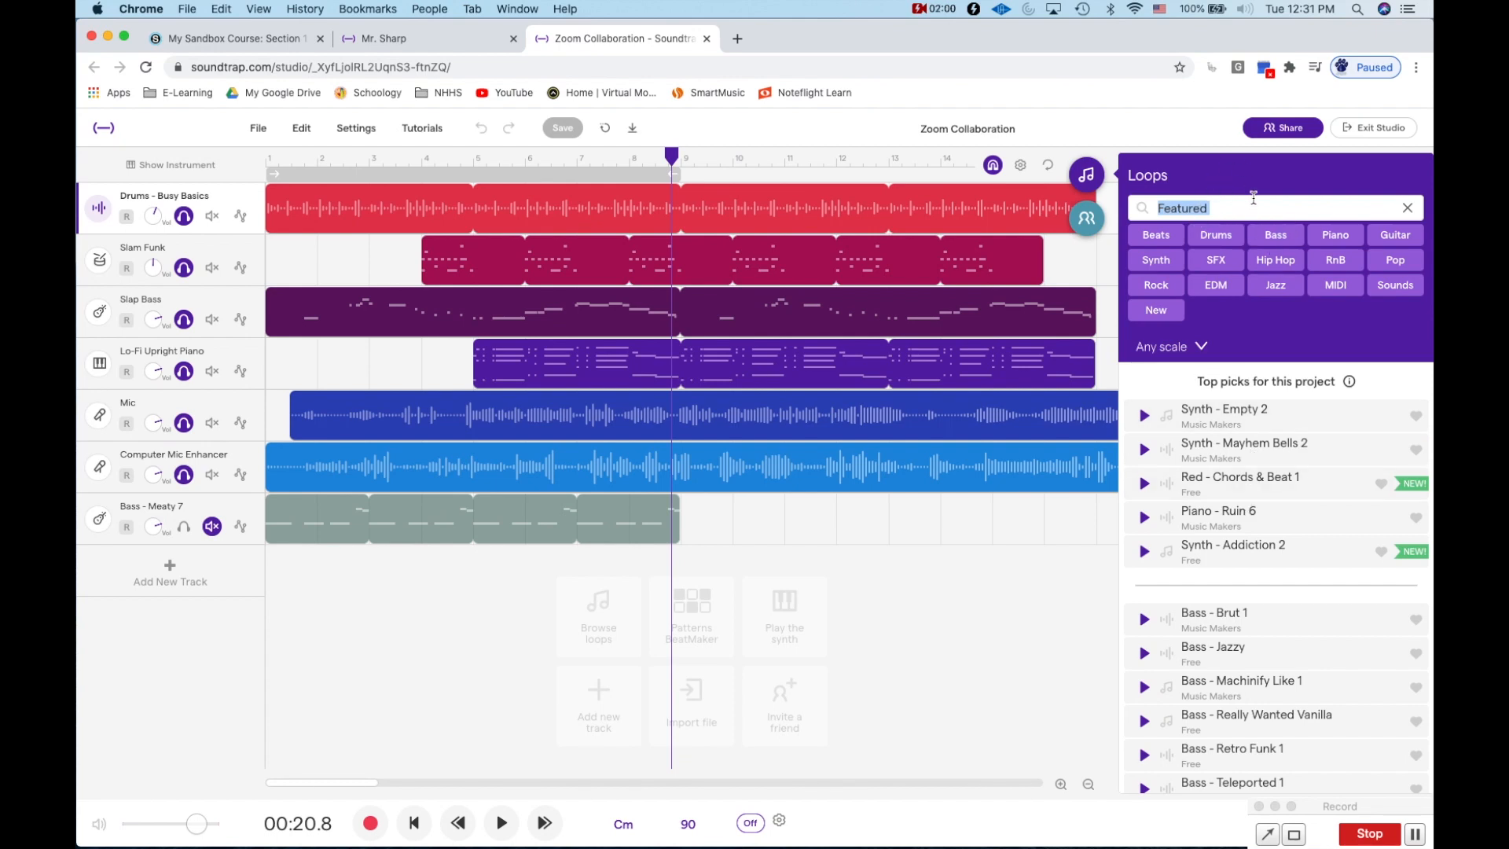
left_click(1407, 207)
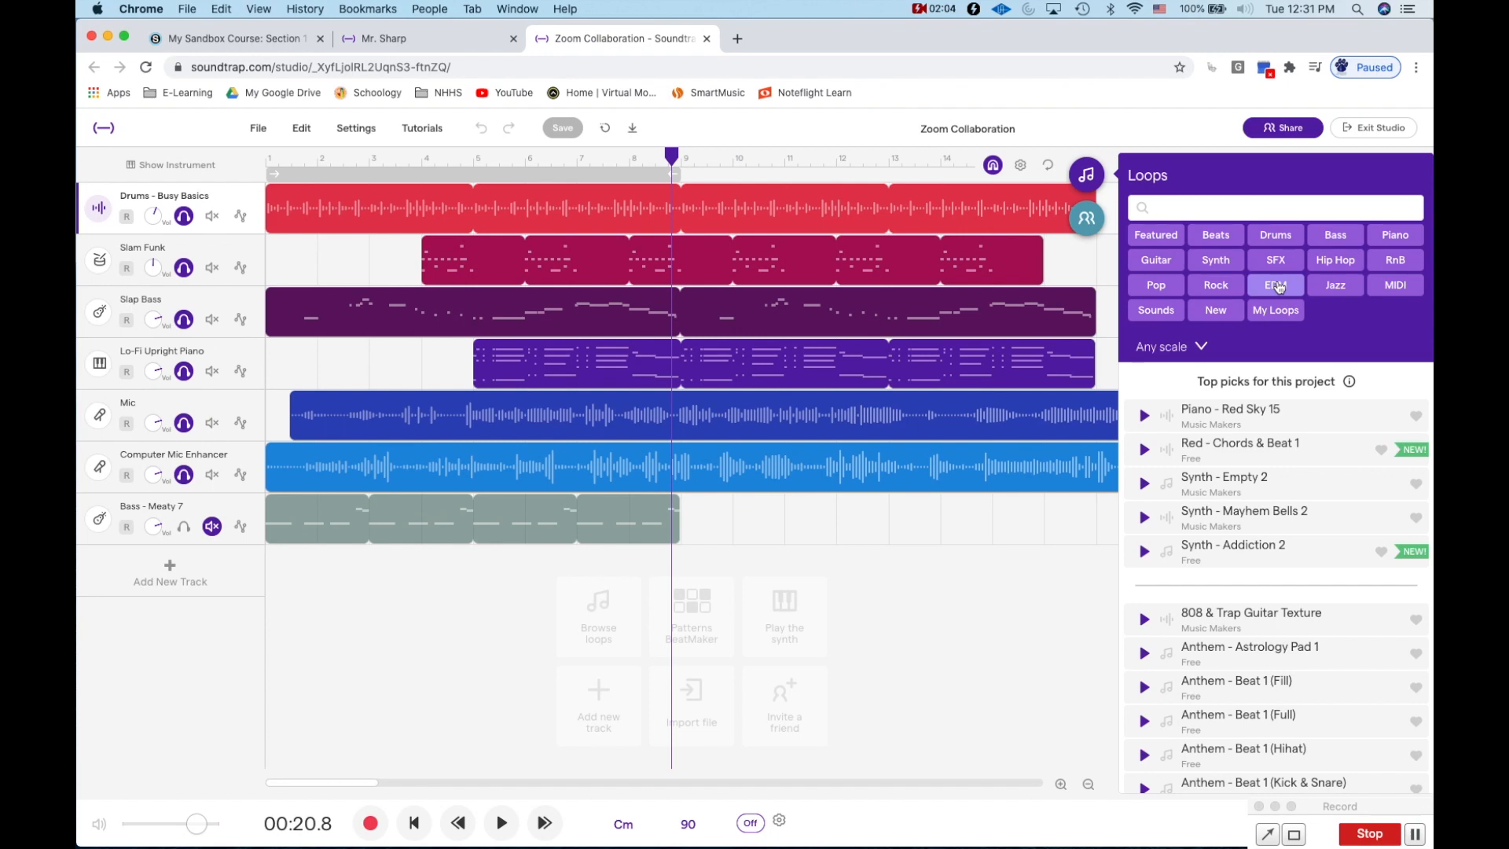
type("busy")
key("BackSpace")
key("BackSpace")
key("BackSpace")
key("BackSpace")
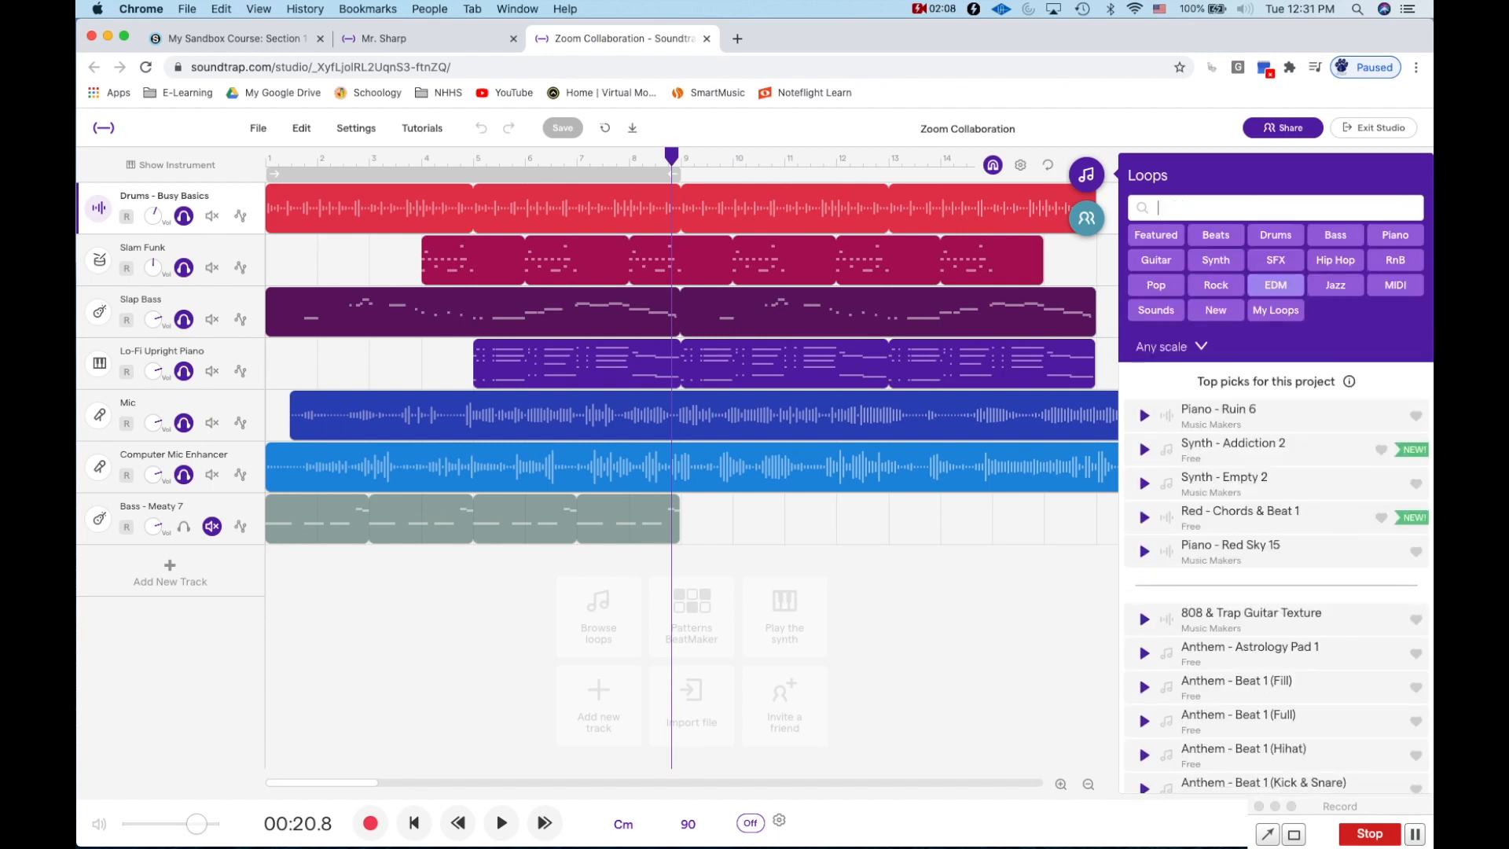
type("busy")
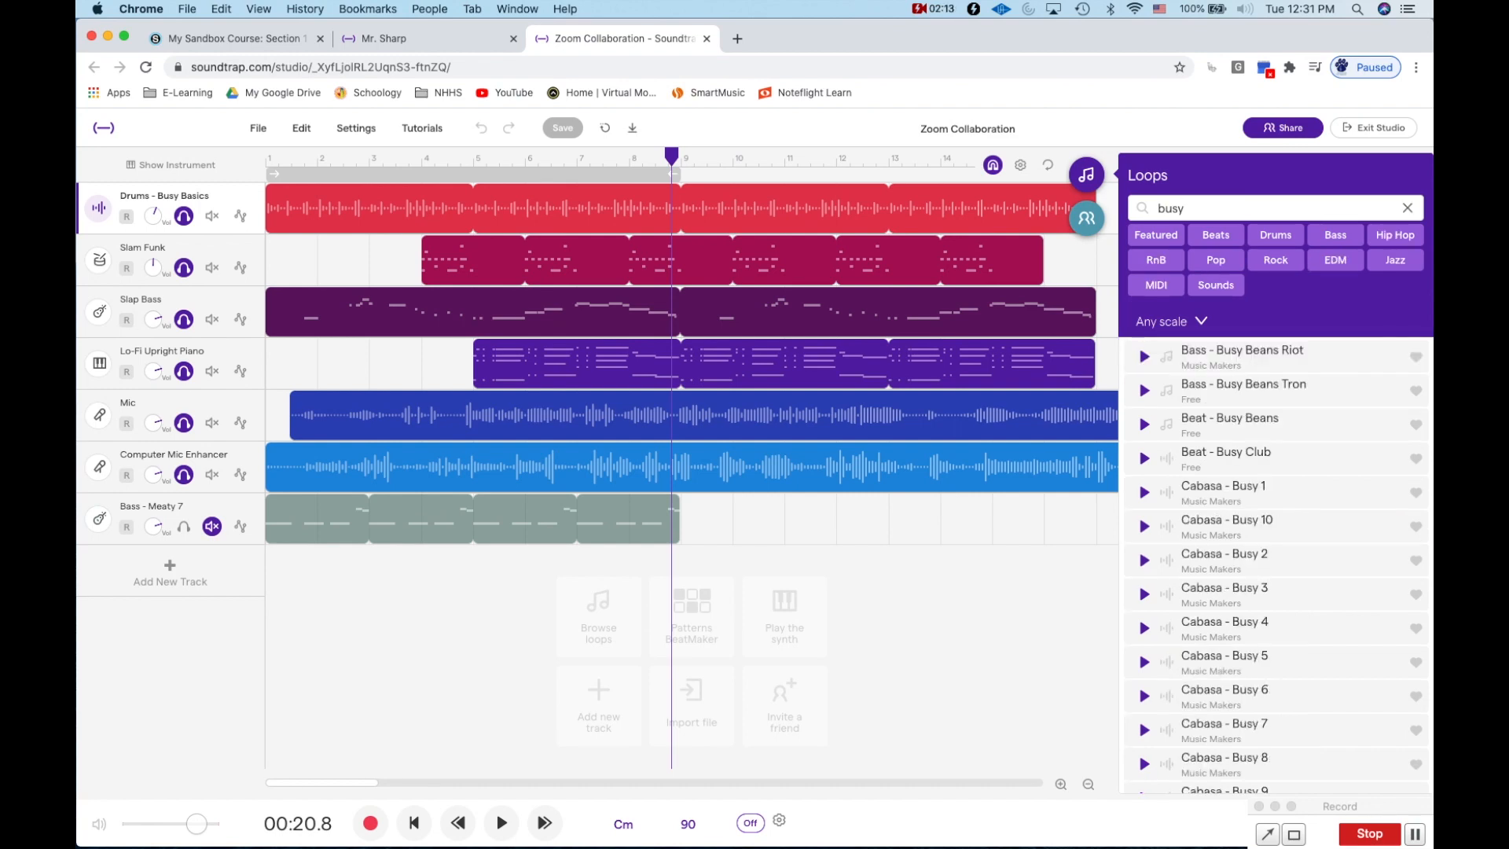
type(" basic")
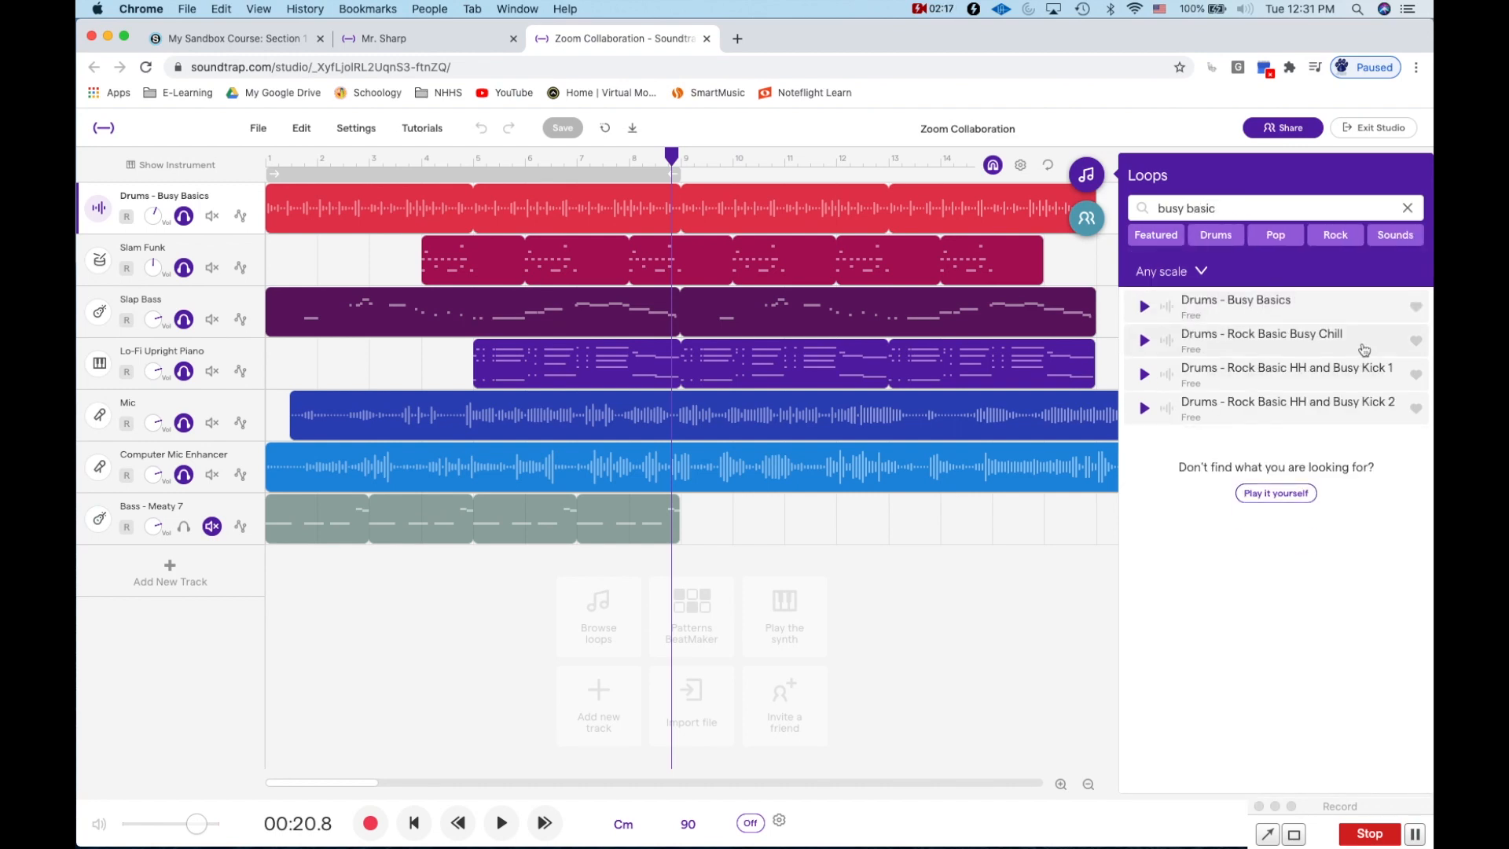
left_click(1144, 307)
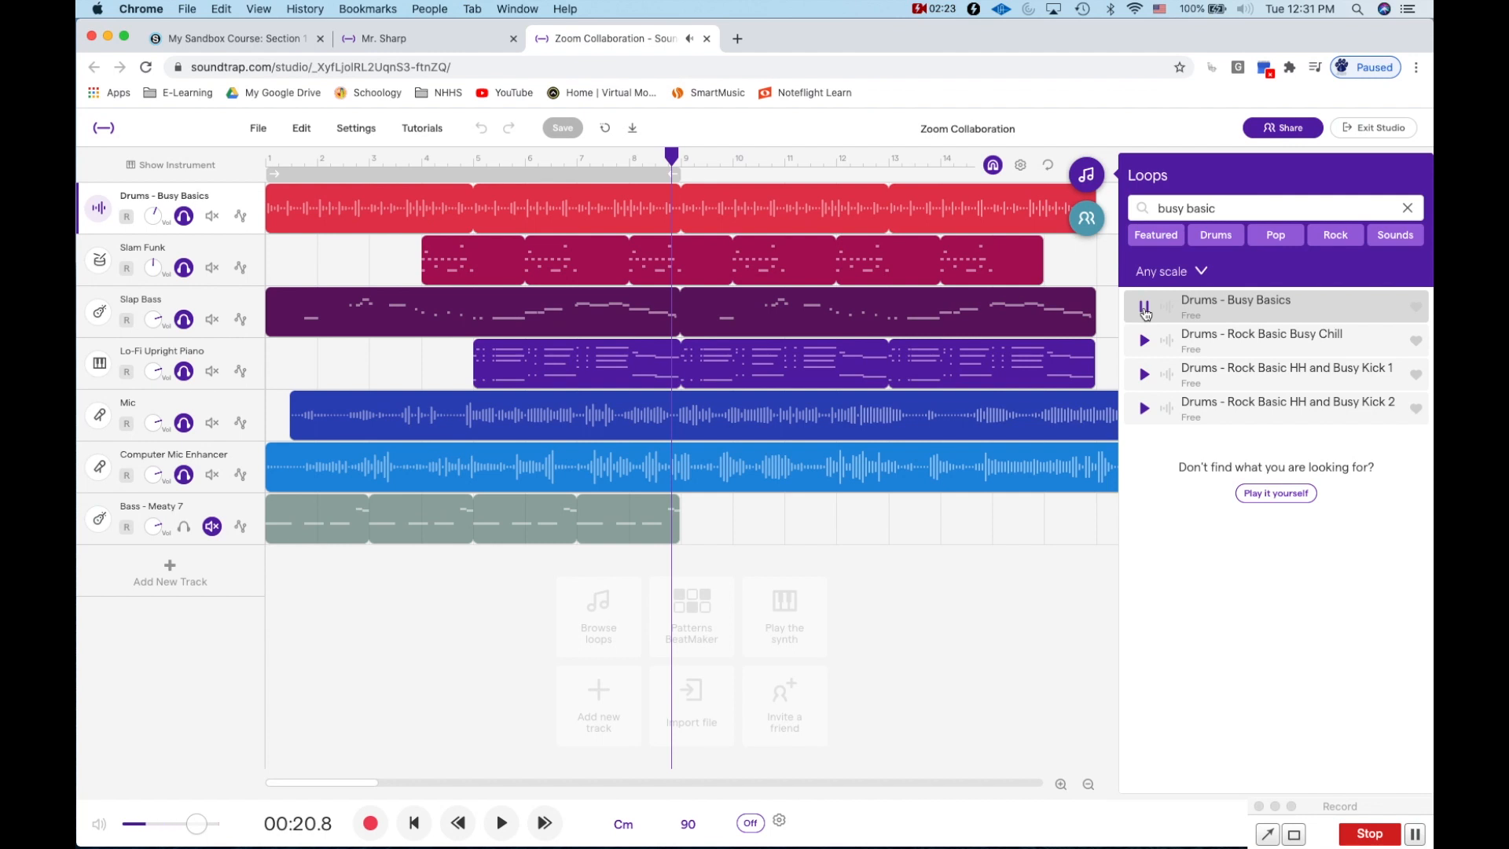
left_click(1144, 308)
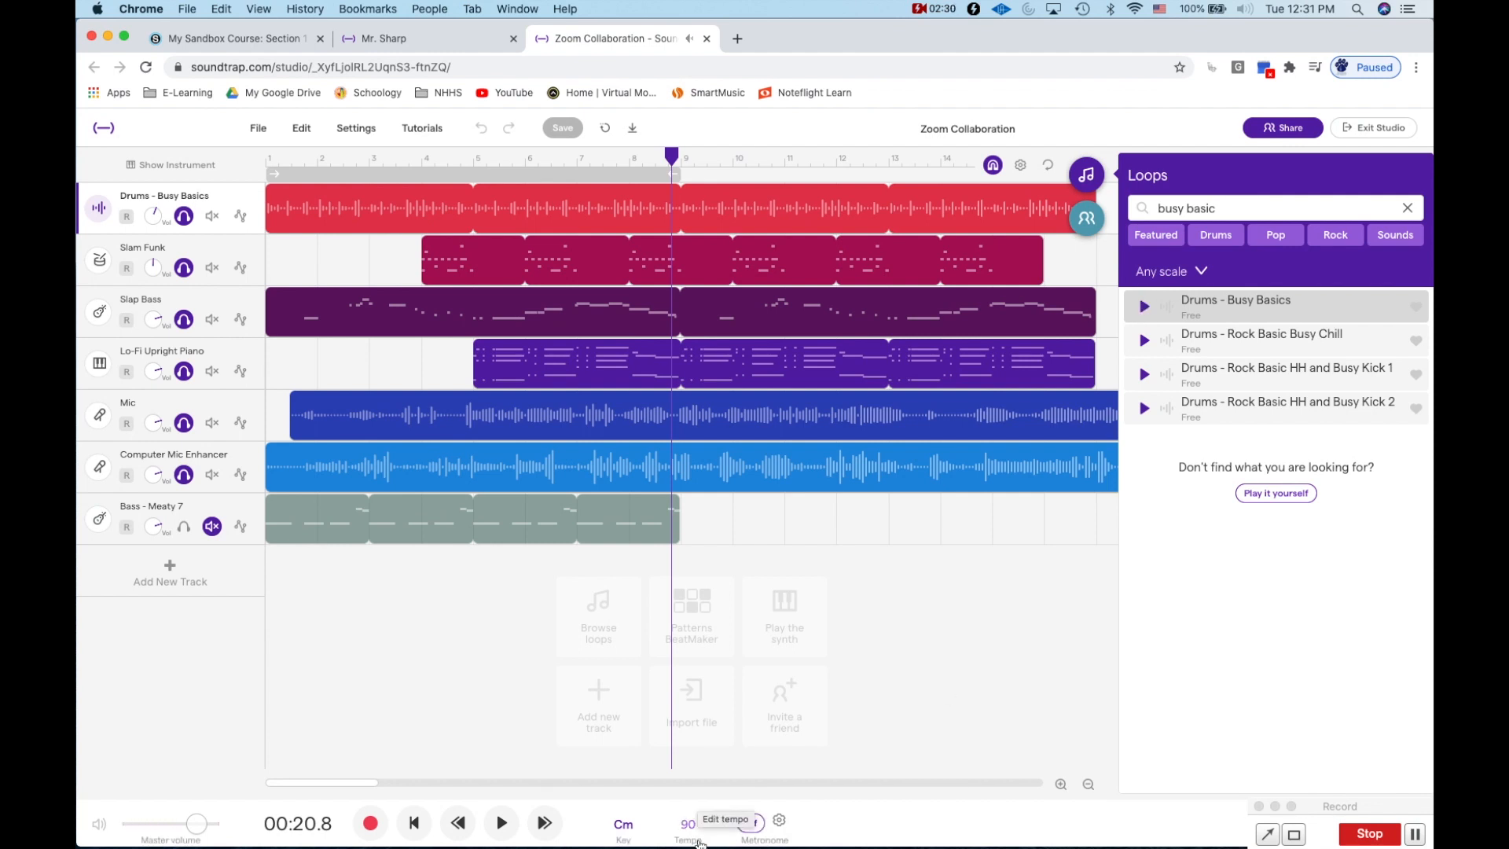
Take a close look at the project's tempo and key settings, and close the loops library
key("alt+super+8")
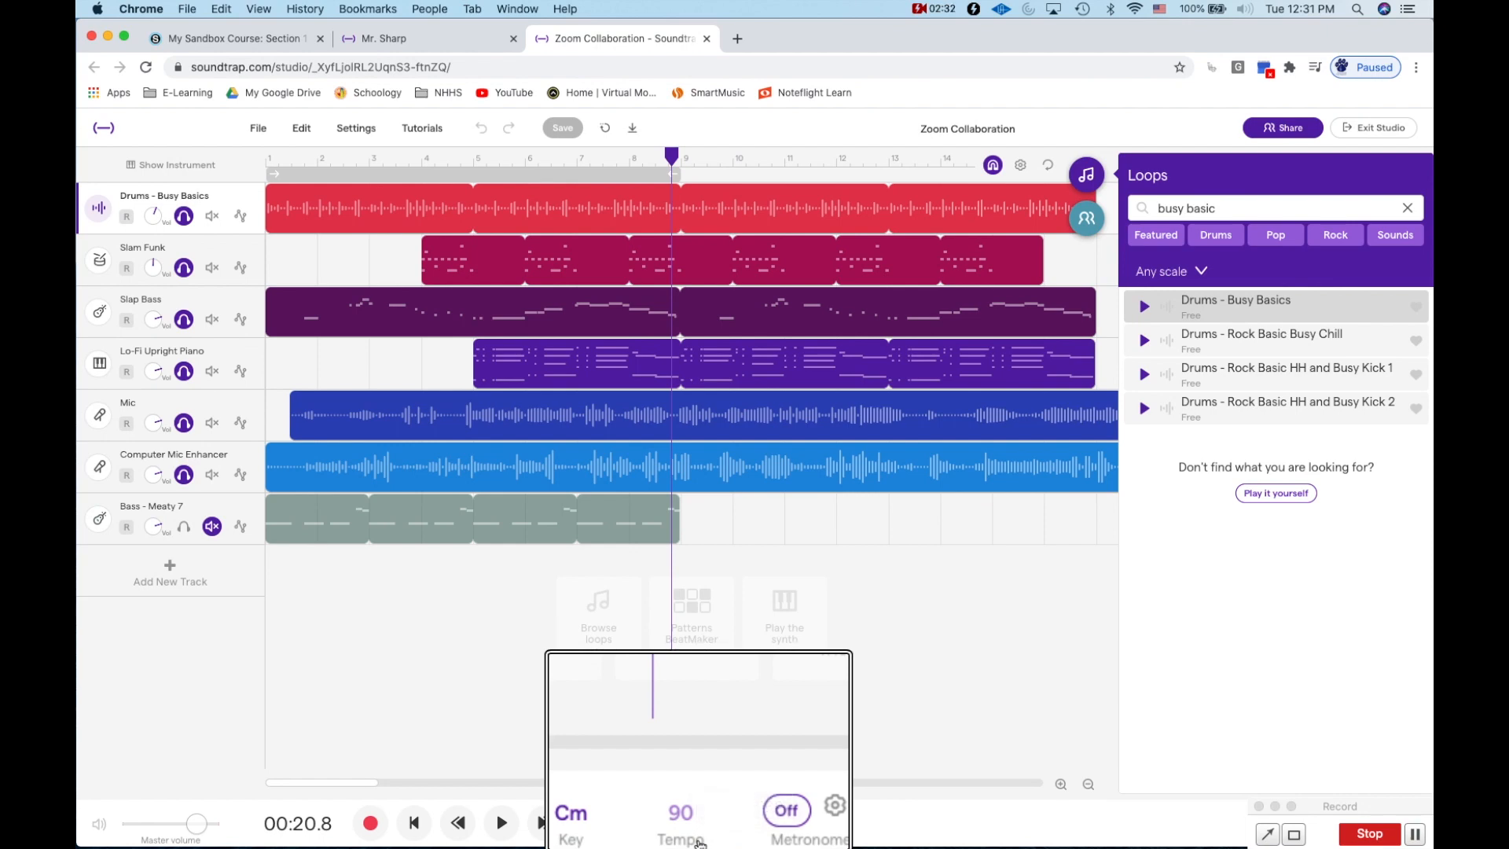
key("alt+super+8")
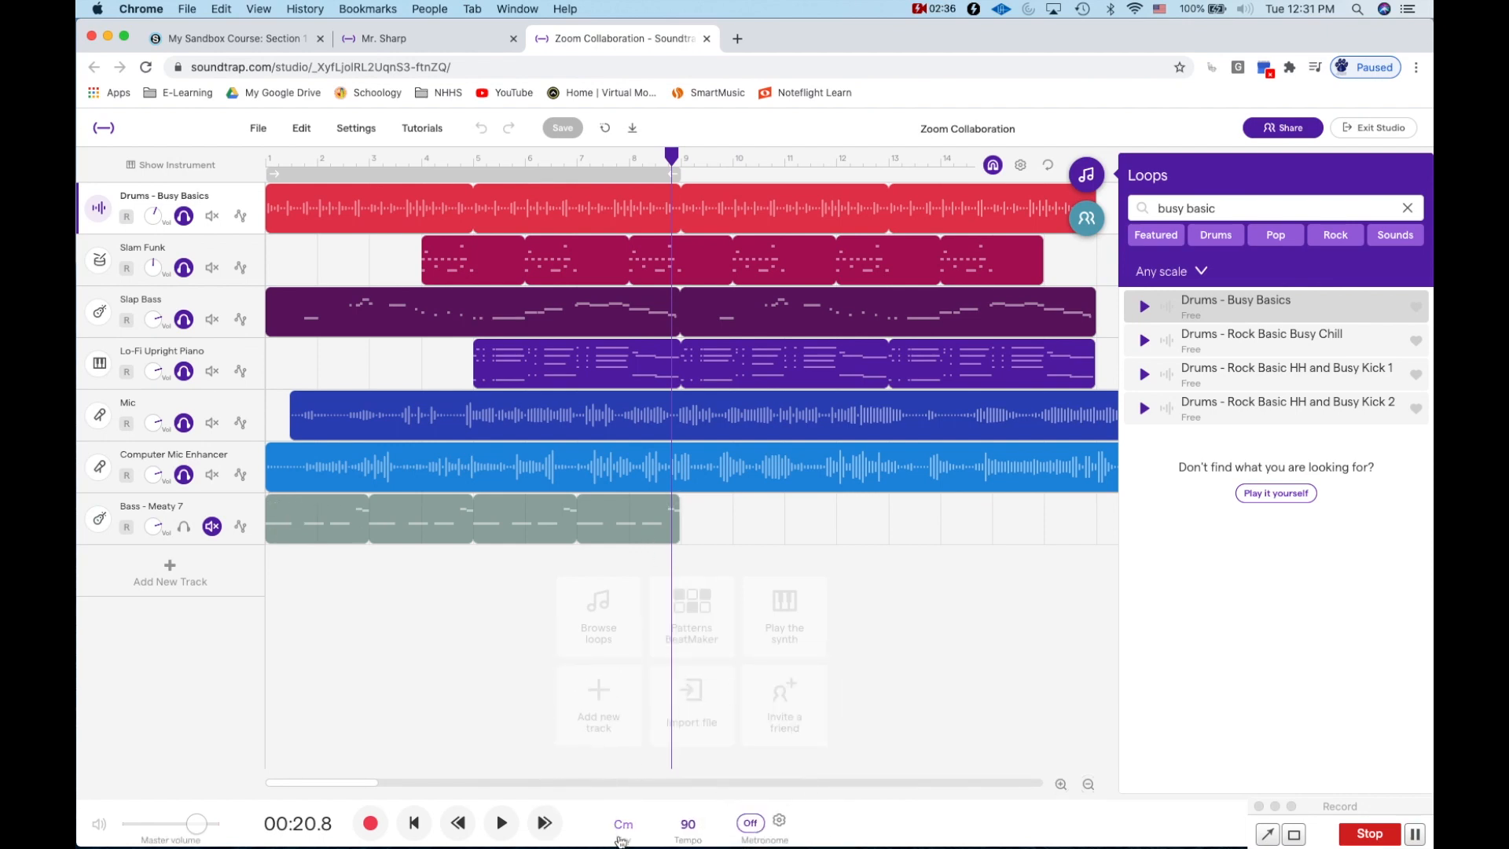
scroll(628, 839, "up", 3)
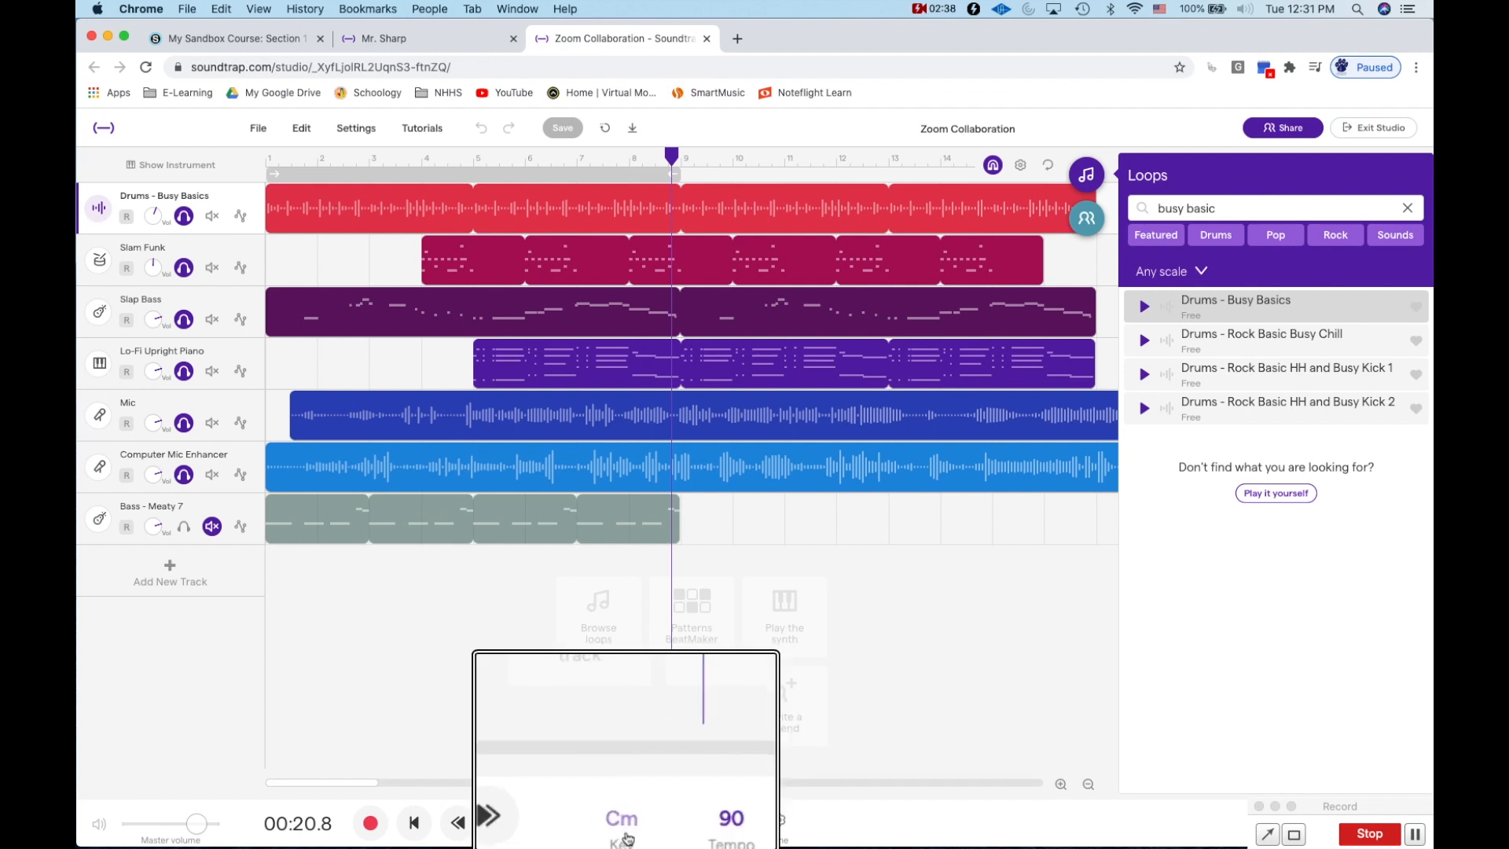
scroll(628, 840, "down", 3)
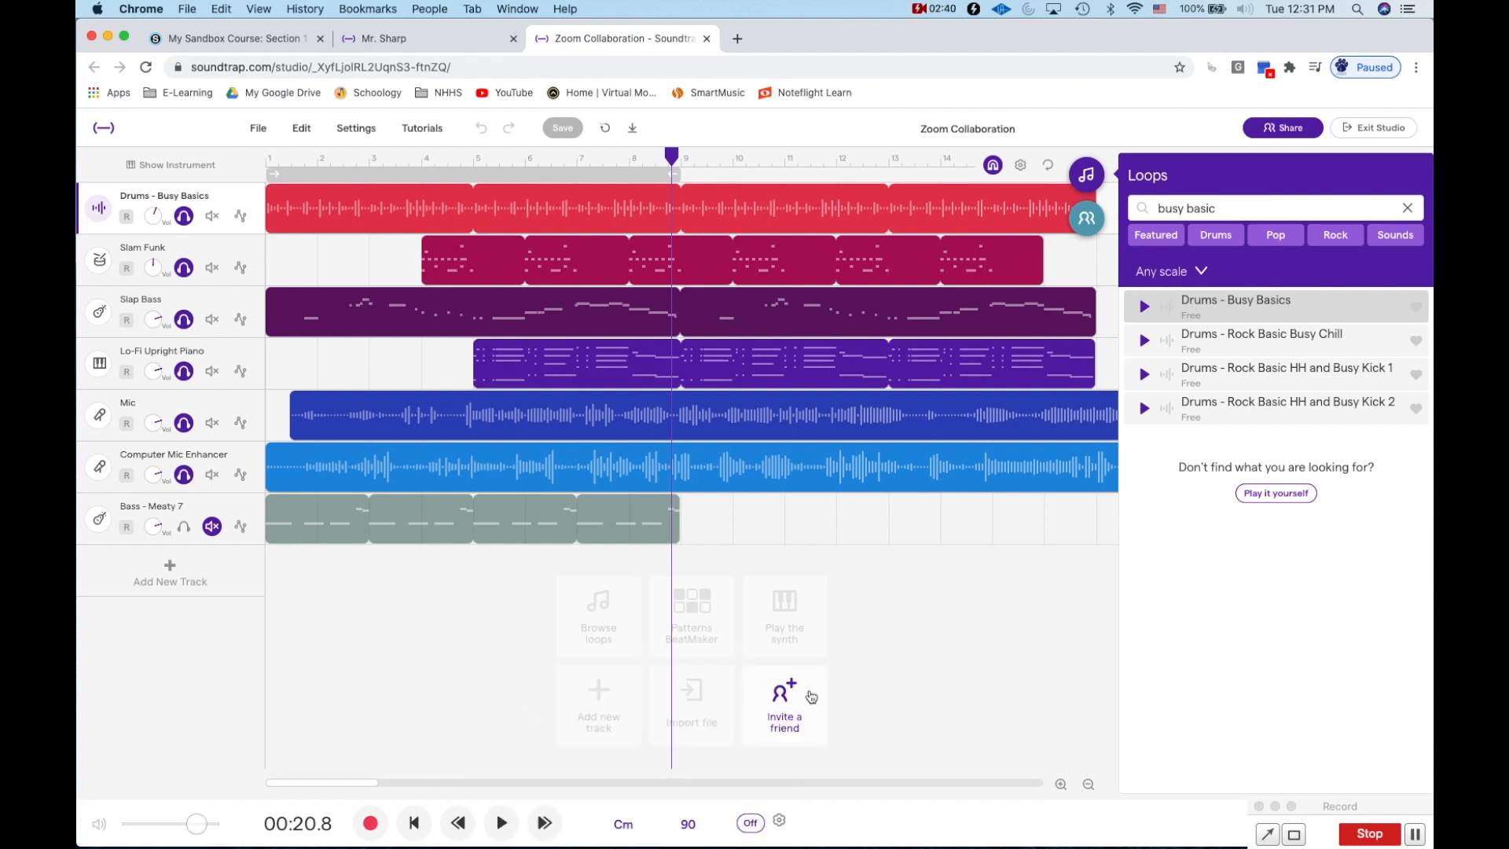
left_click(1086, 174)
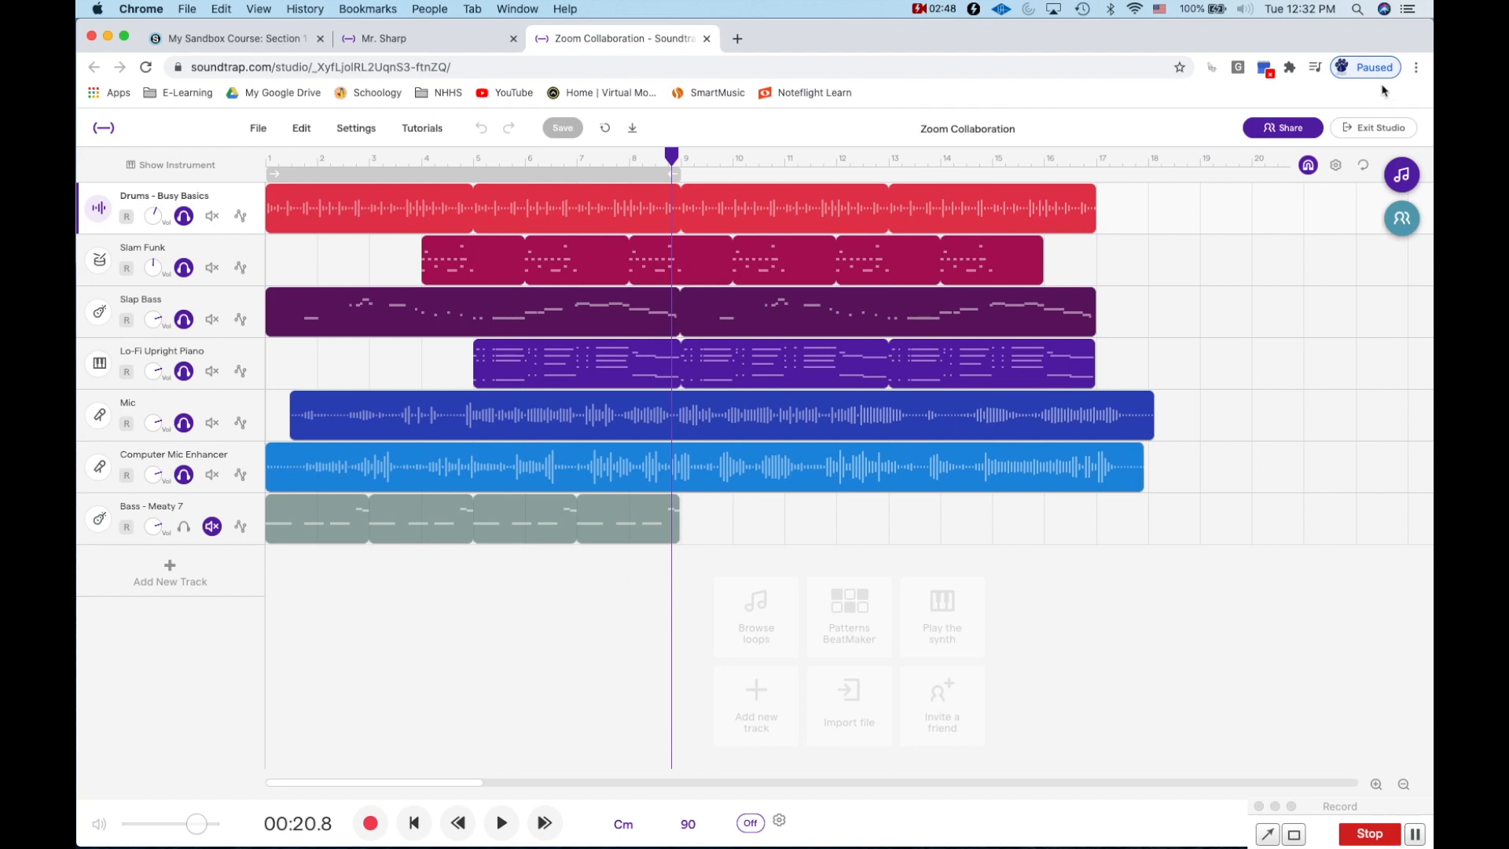
Exit the Zoom Collaboration studio and open the podcast_01 project in the studio
left_click(1366, 134)
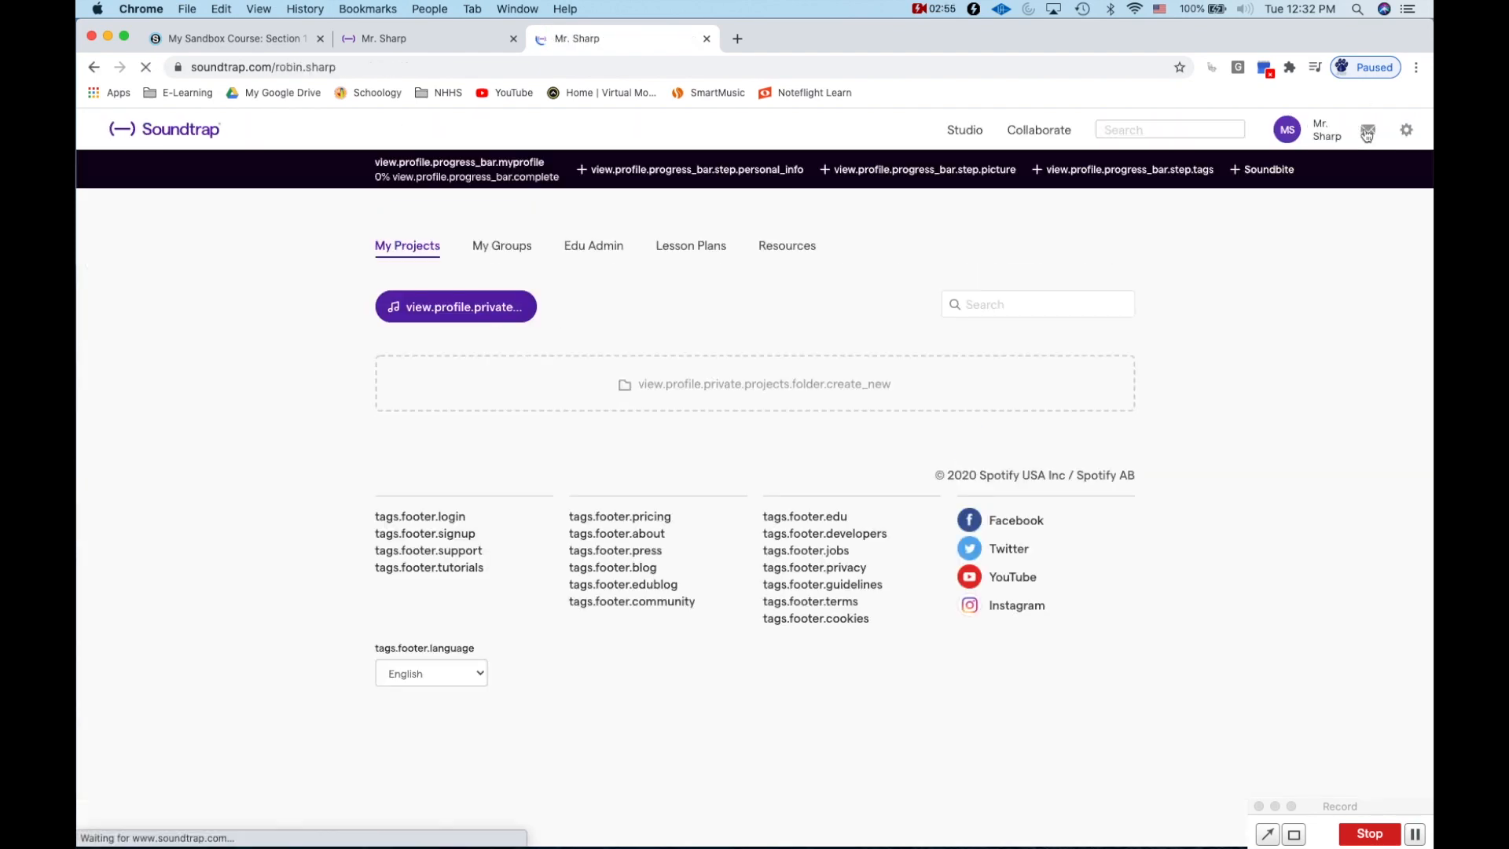
scroll(717, 620, "down", 3)
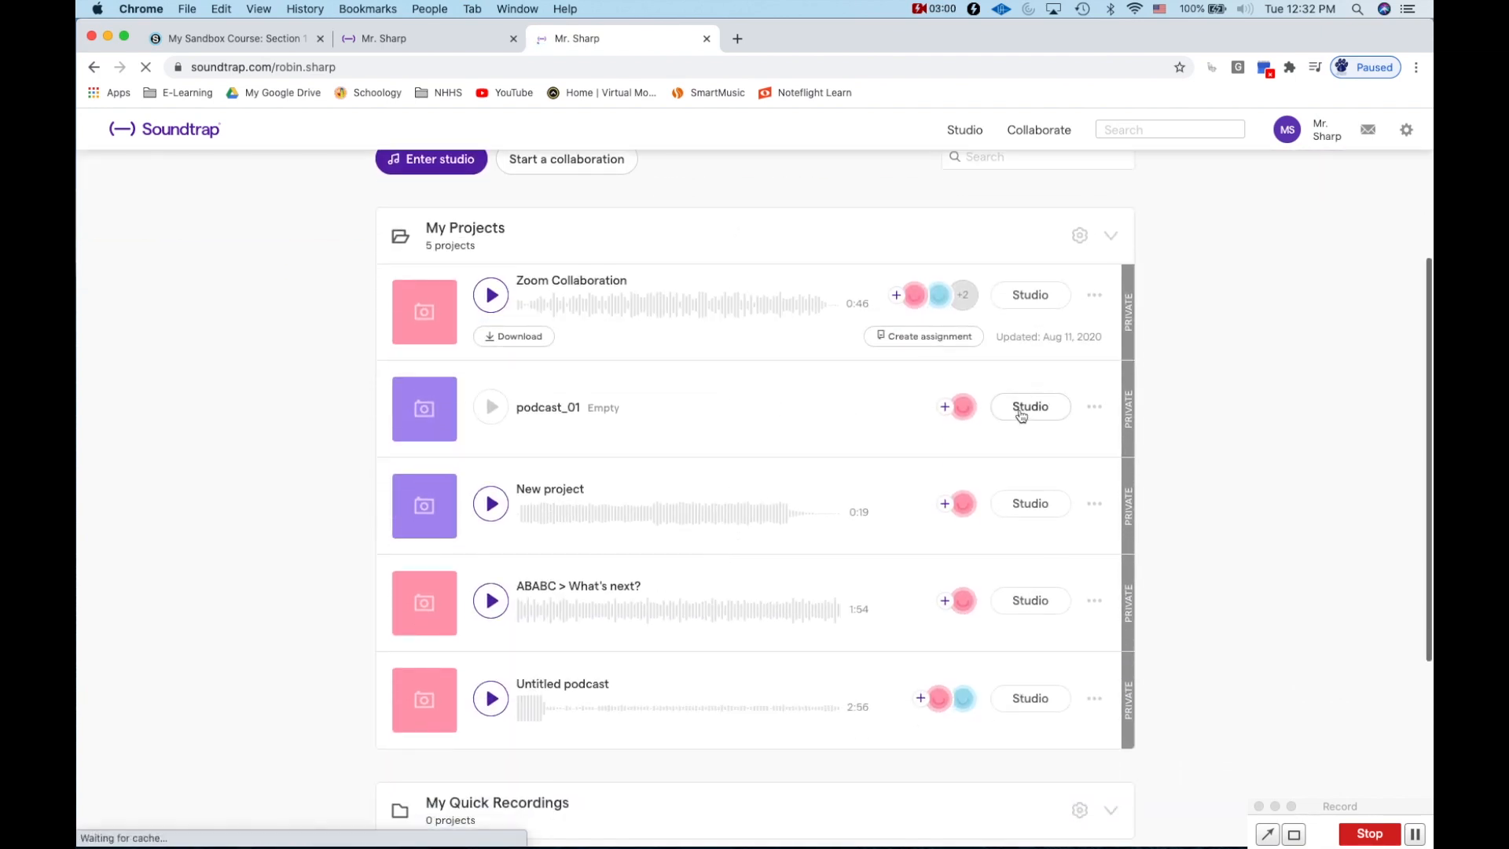
left_click(1021, 415)
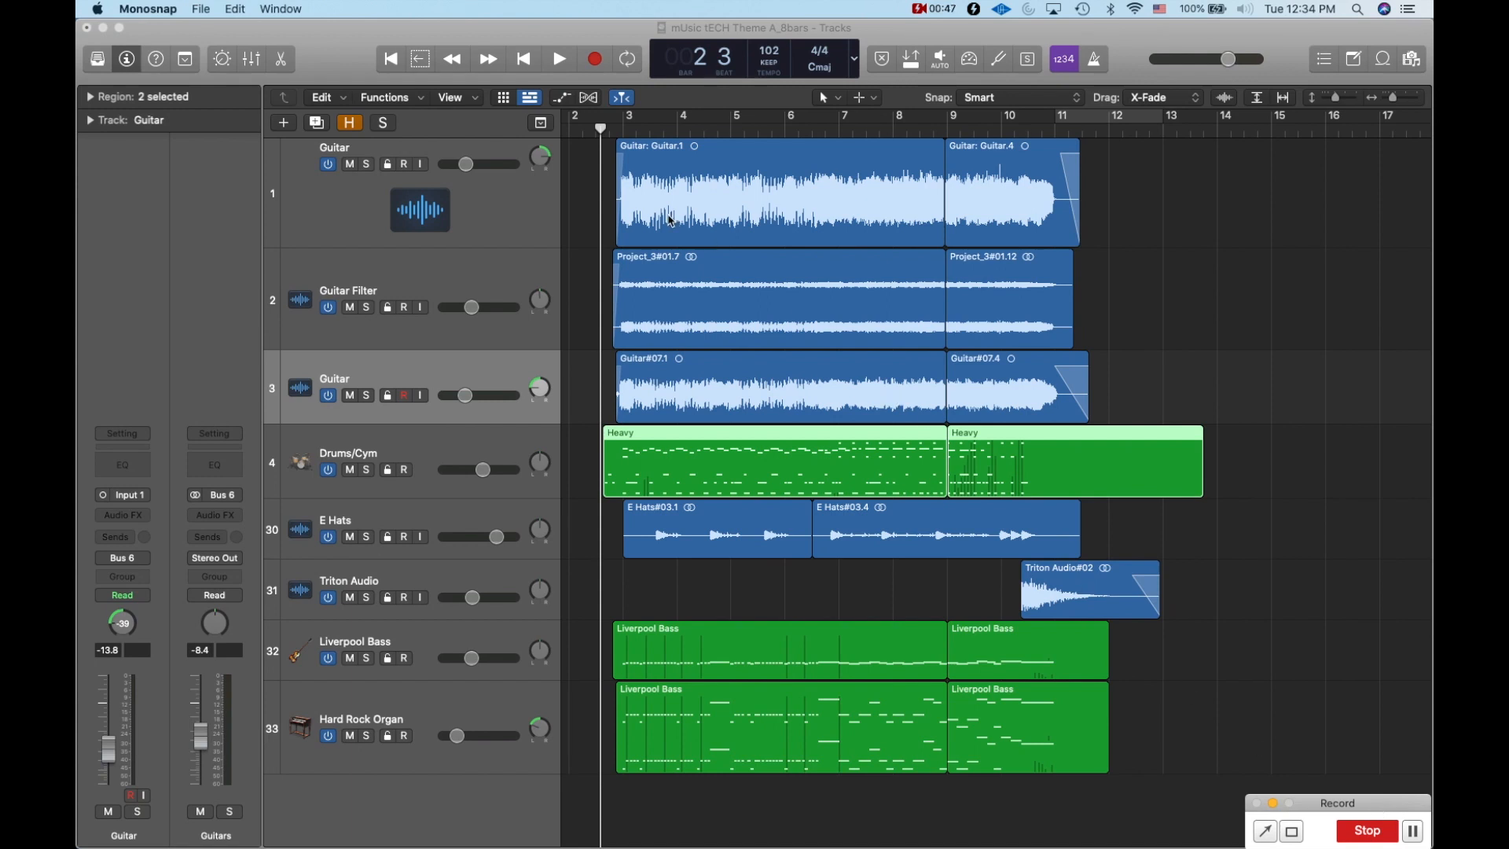
Switch to the mUsic tECH Theme A_8bars project in Logic Pro X, play it and stop the playback
left_click(574, 34)
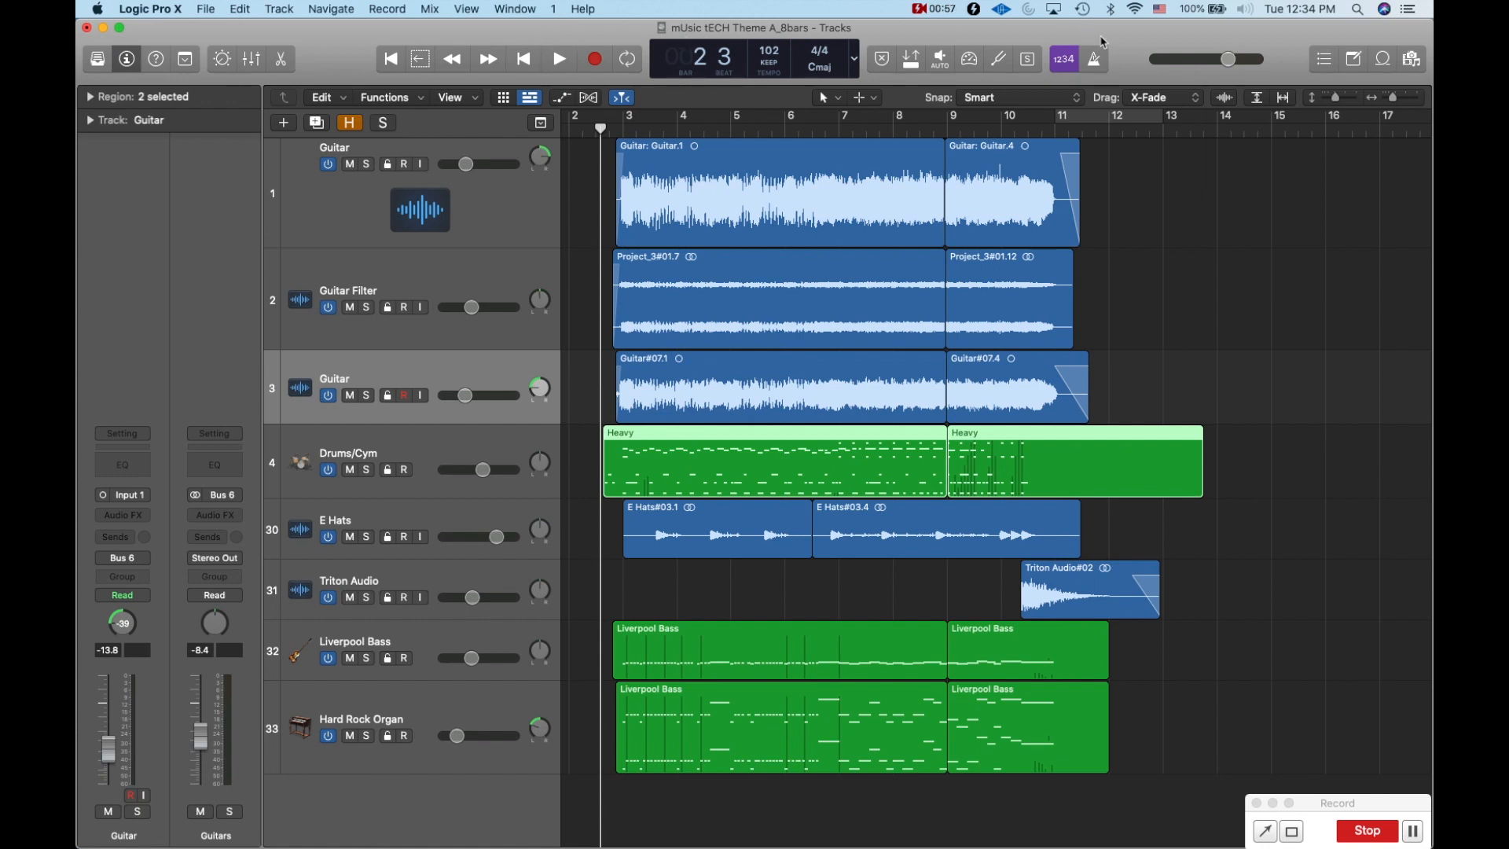
left_click(560, 58)
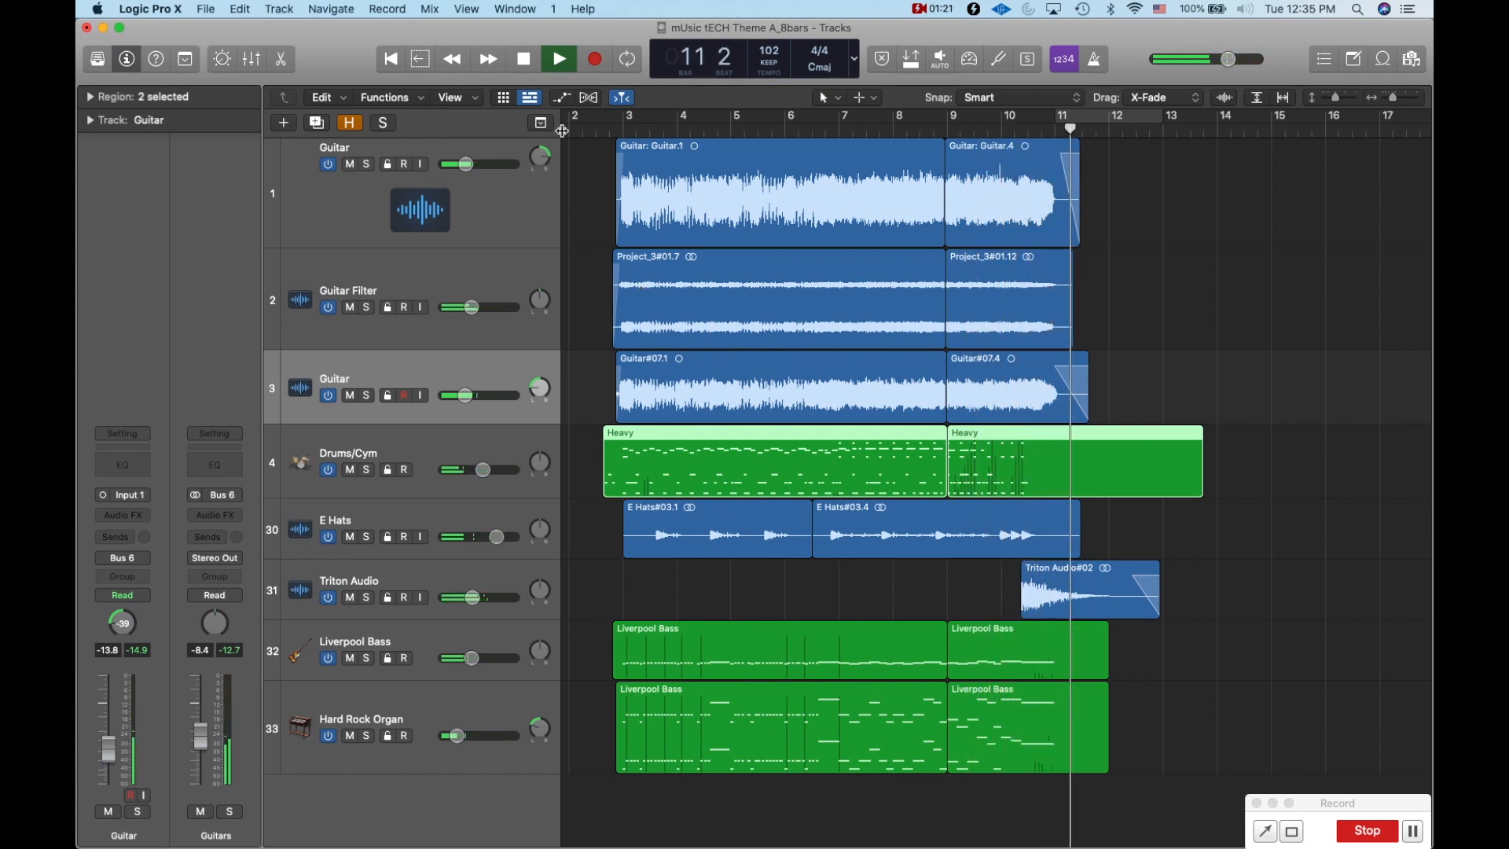
left_click(523, 60)
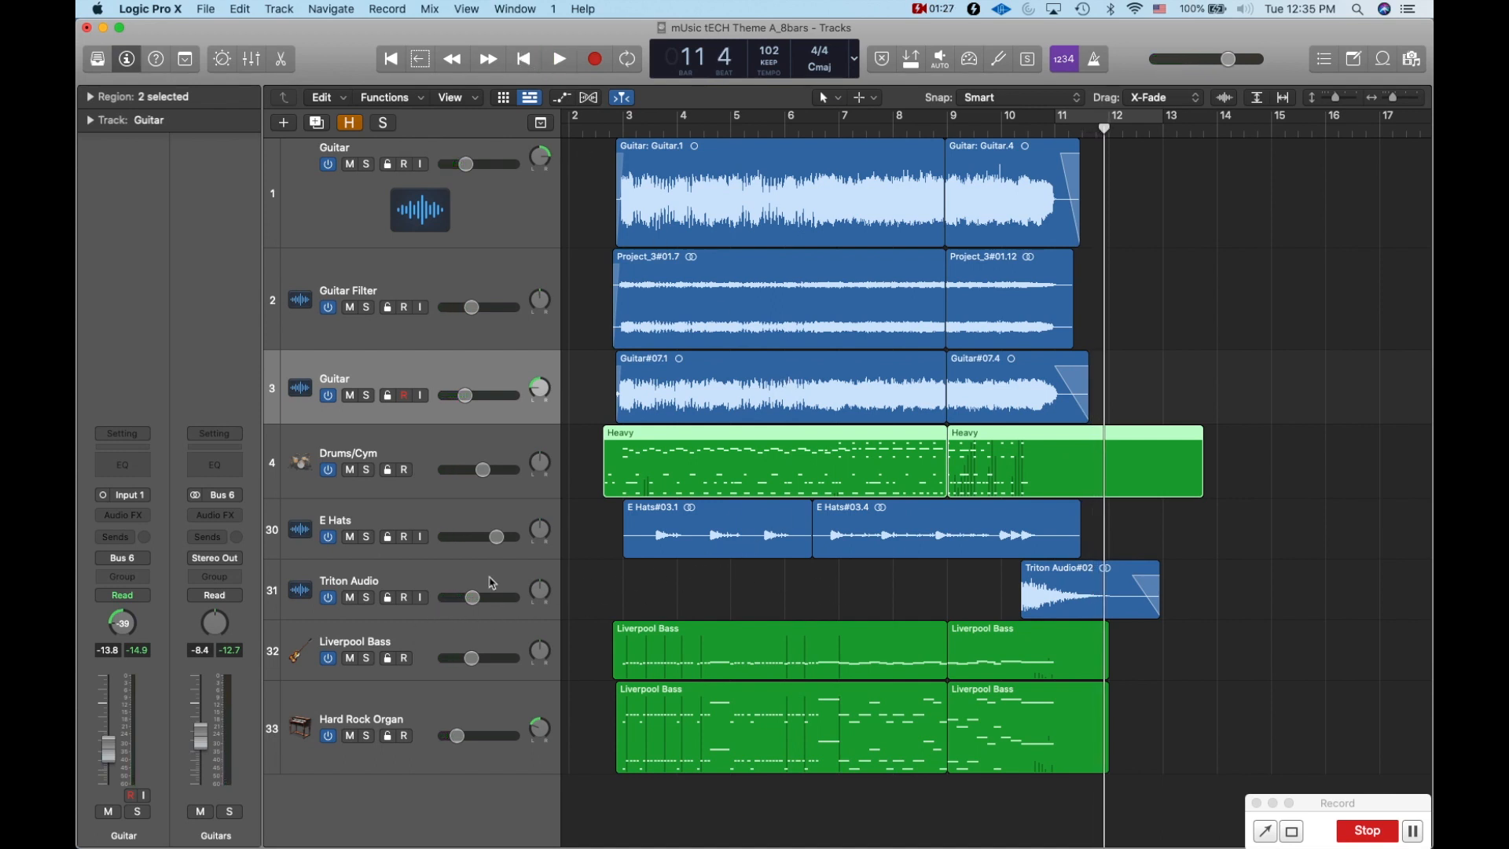
Solo the Triton Audio track, play its region from just before it starts around bar 10, and turn the solo off
left_click(366, 597)
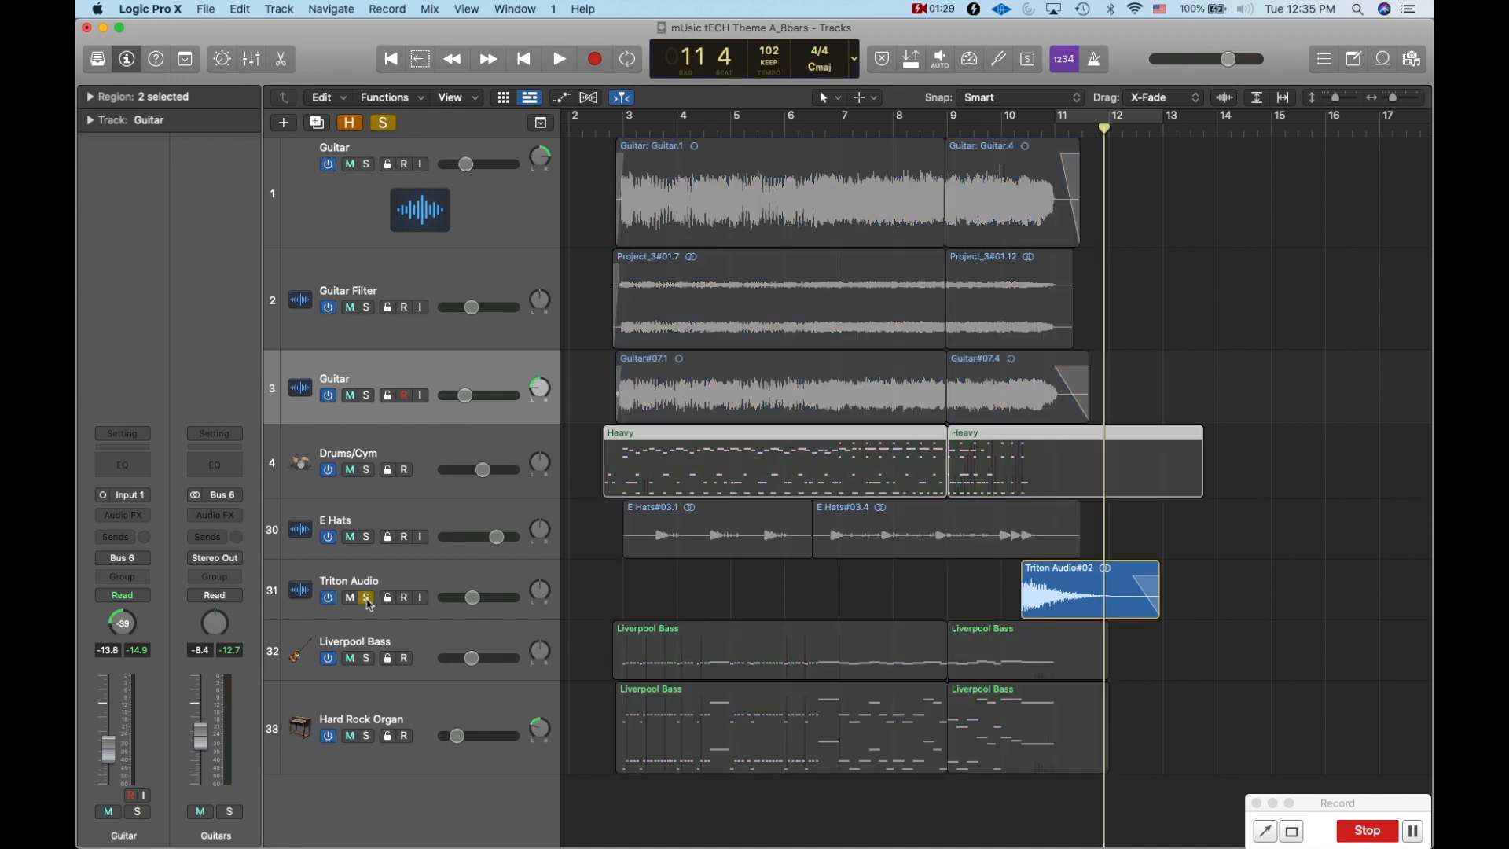
left_click_drag(1103, 130, 1015, 146)
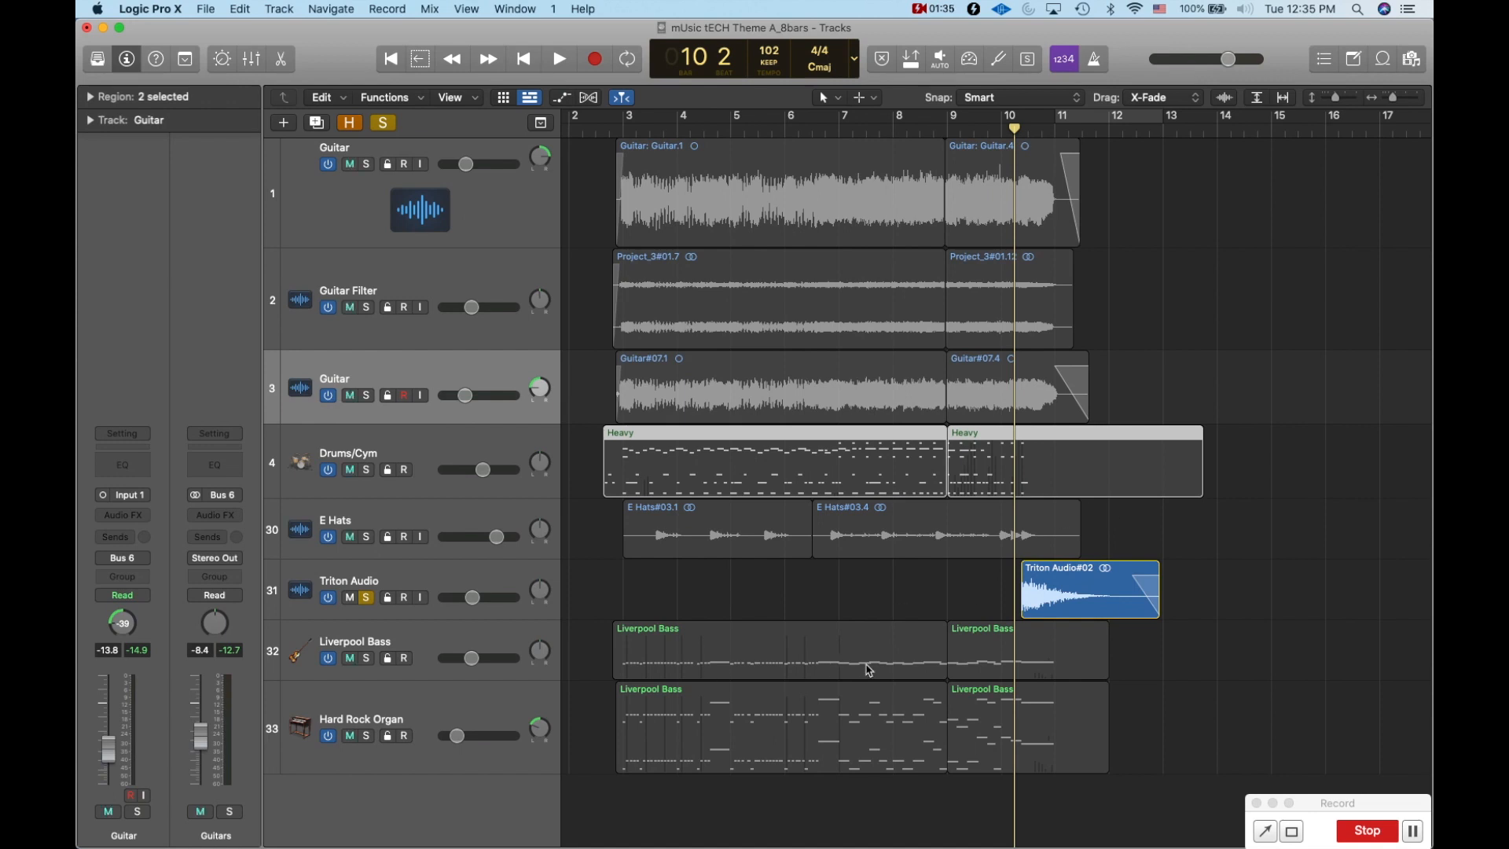
key("space")
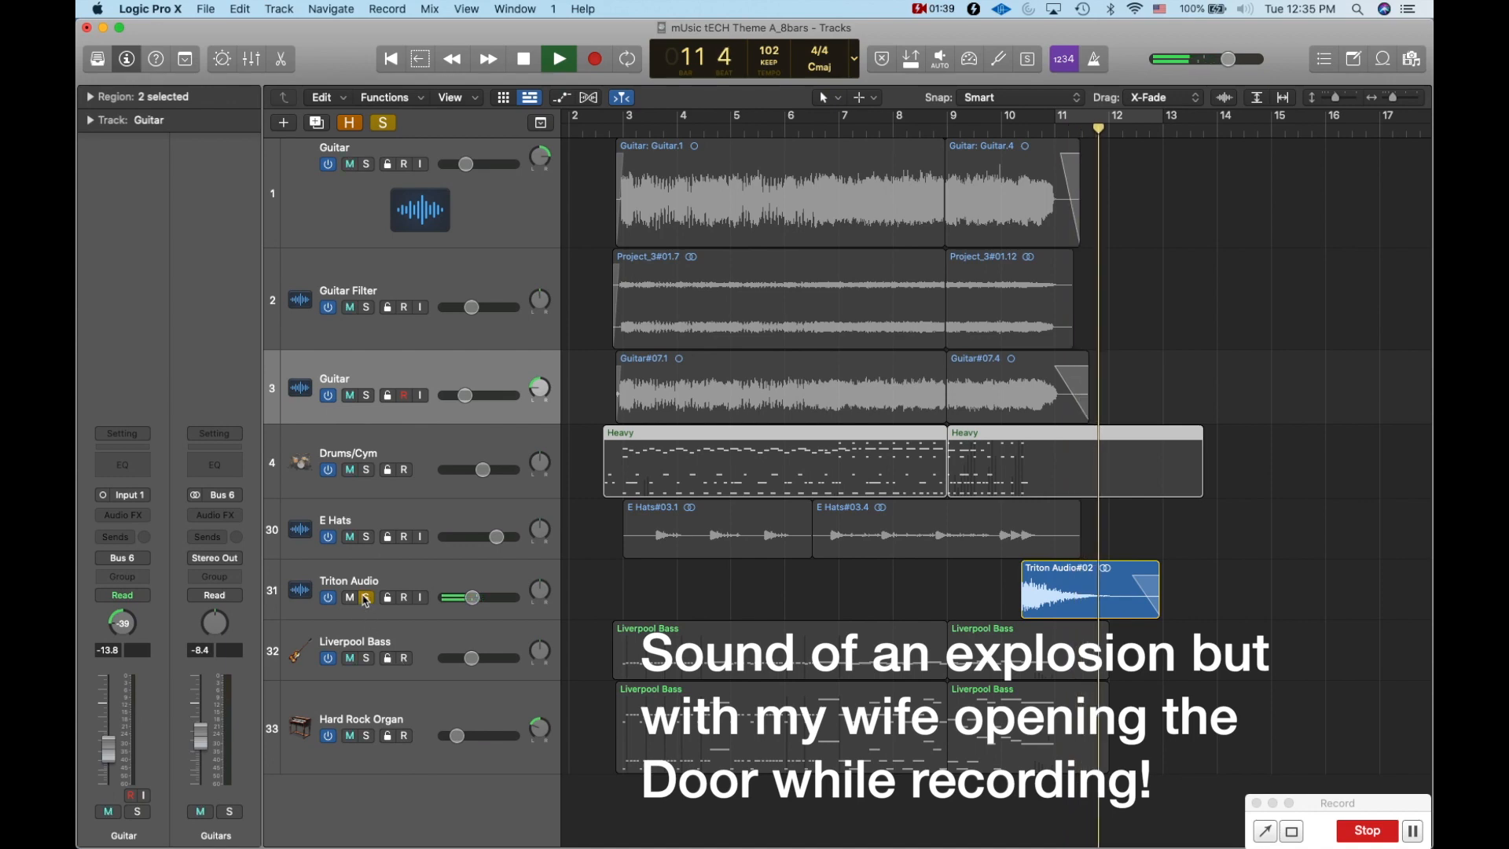
key("space")
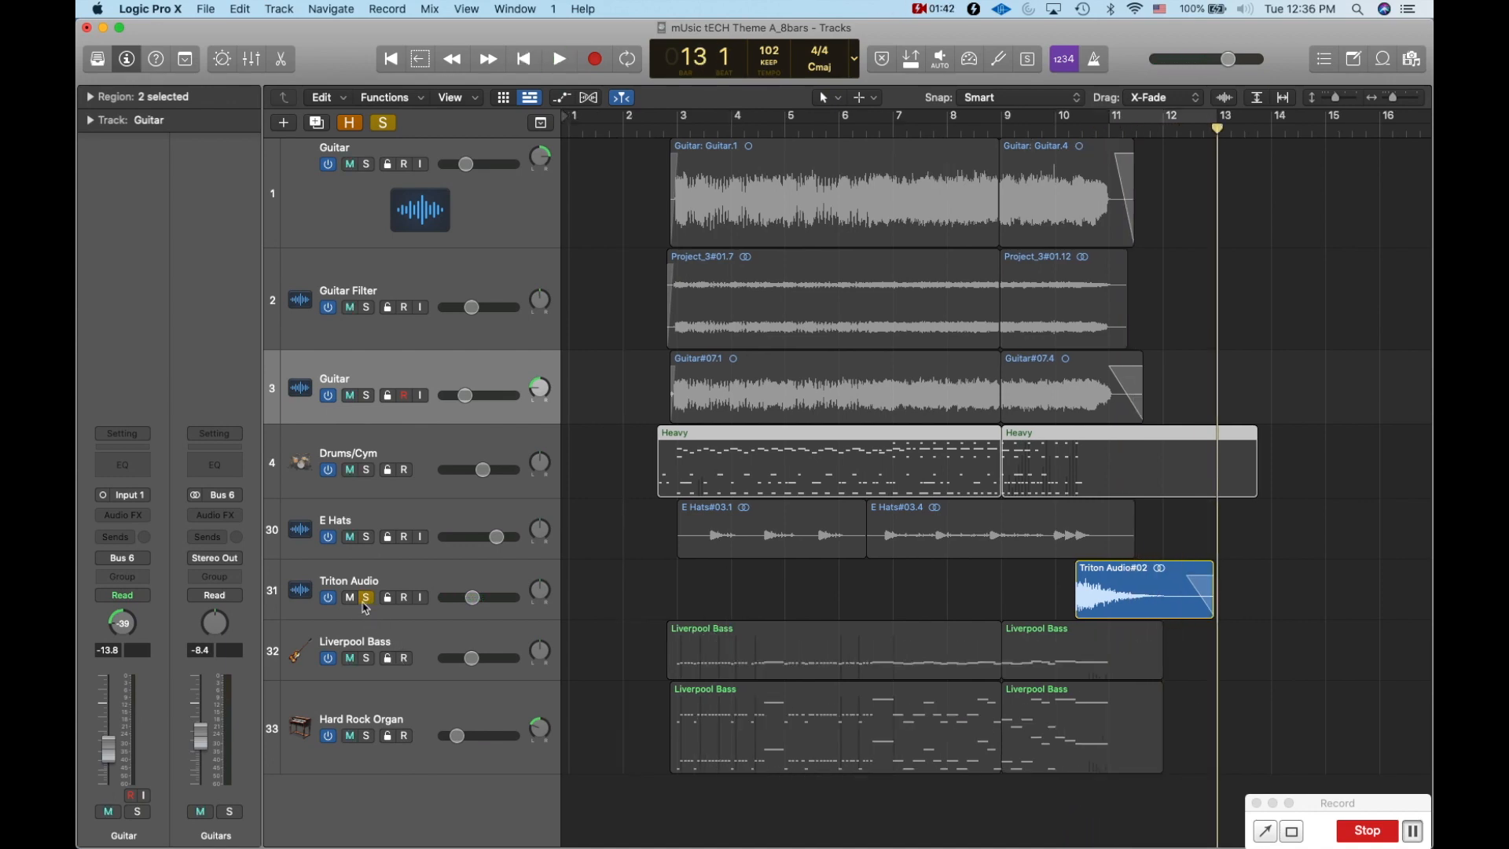
left_click(366, 599)
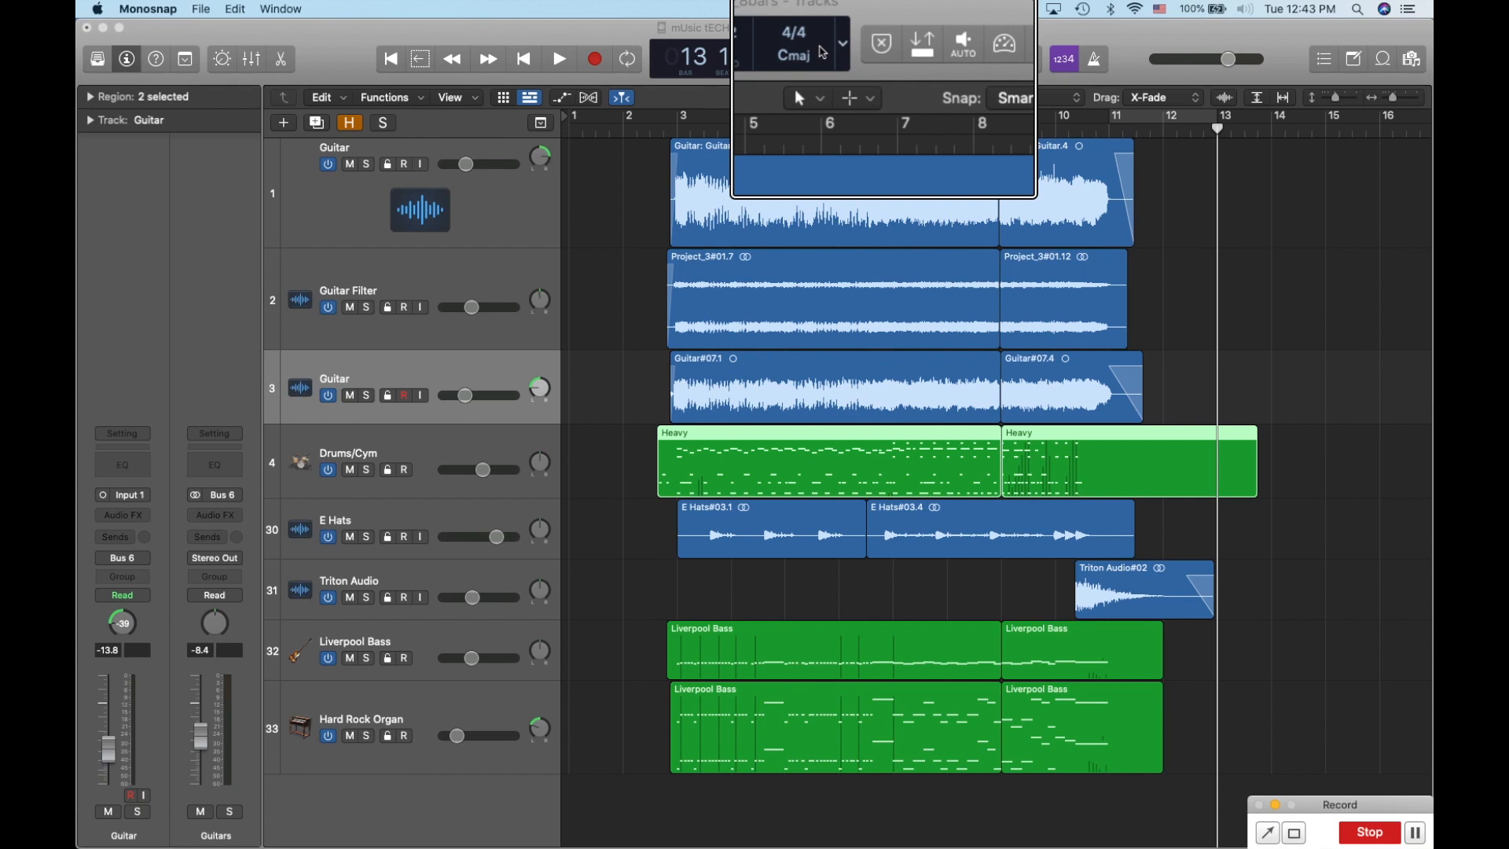
Zoom in on the timeline around bar 13 and examine the bar and beat divisions of the ruler near the playhead
key("alt+super+8")
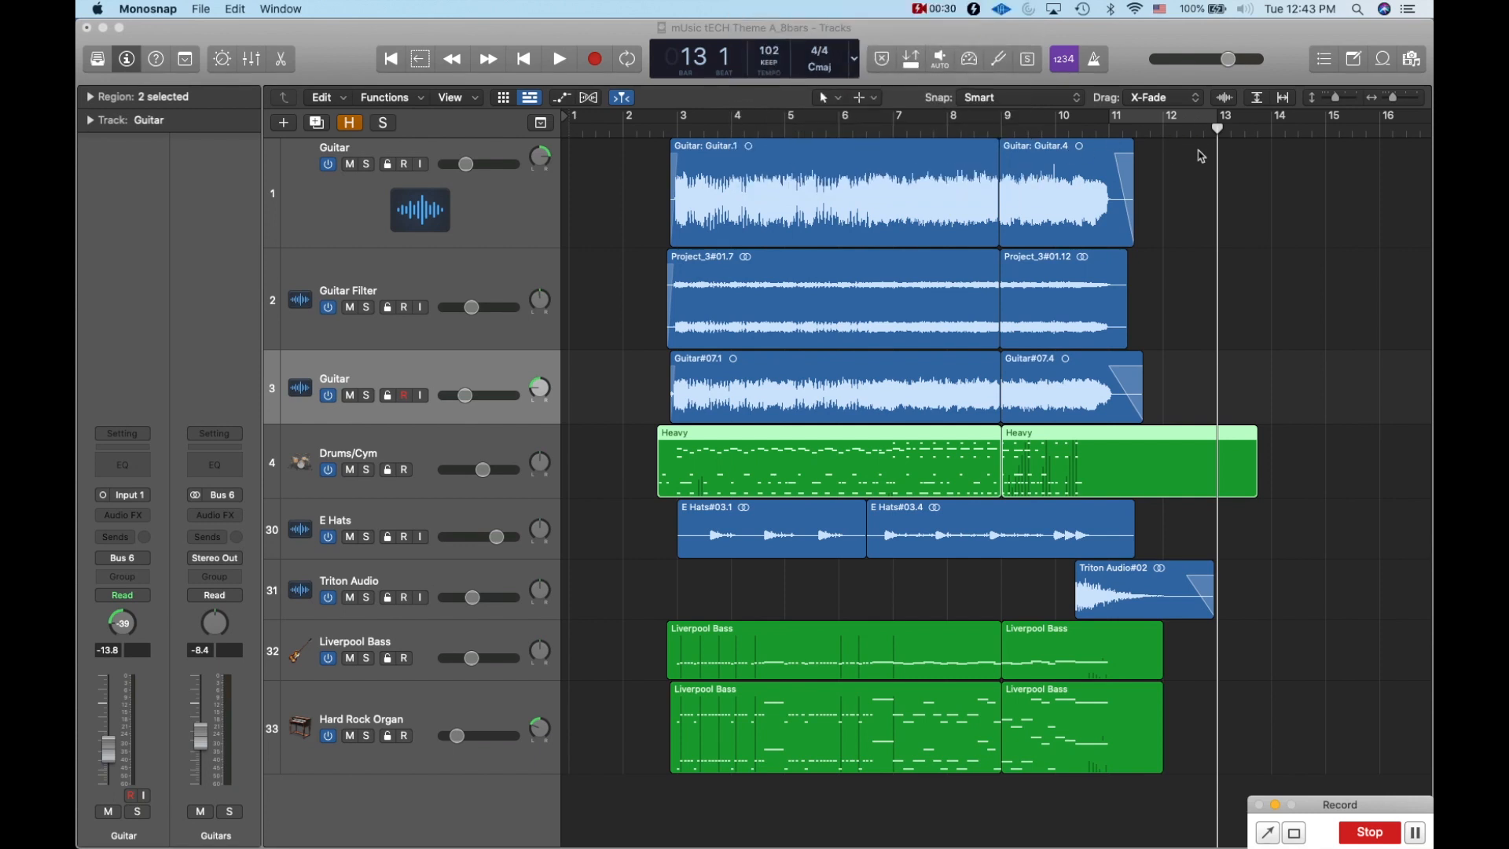
left_click(1196, 149)
key("super+Right")
key("super+Right")
key("super+Right")
key("super+Right")
key("super+Right")
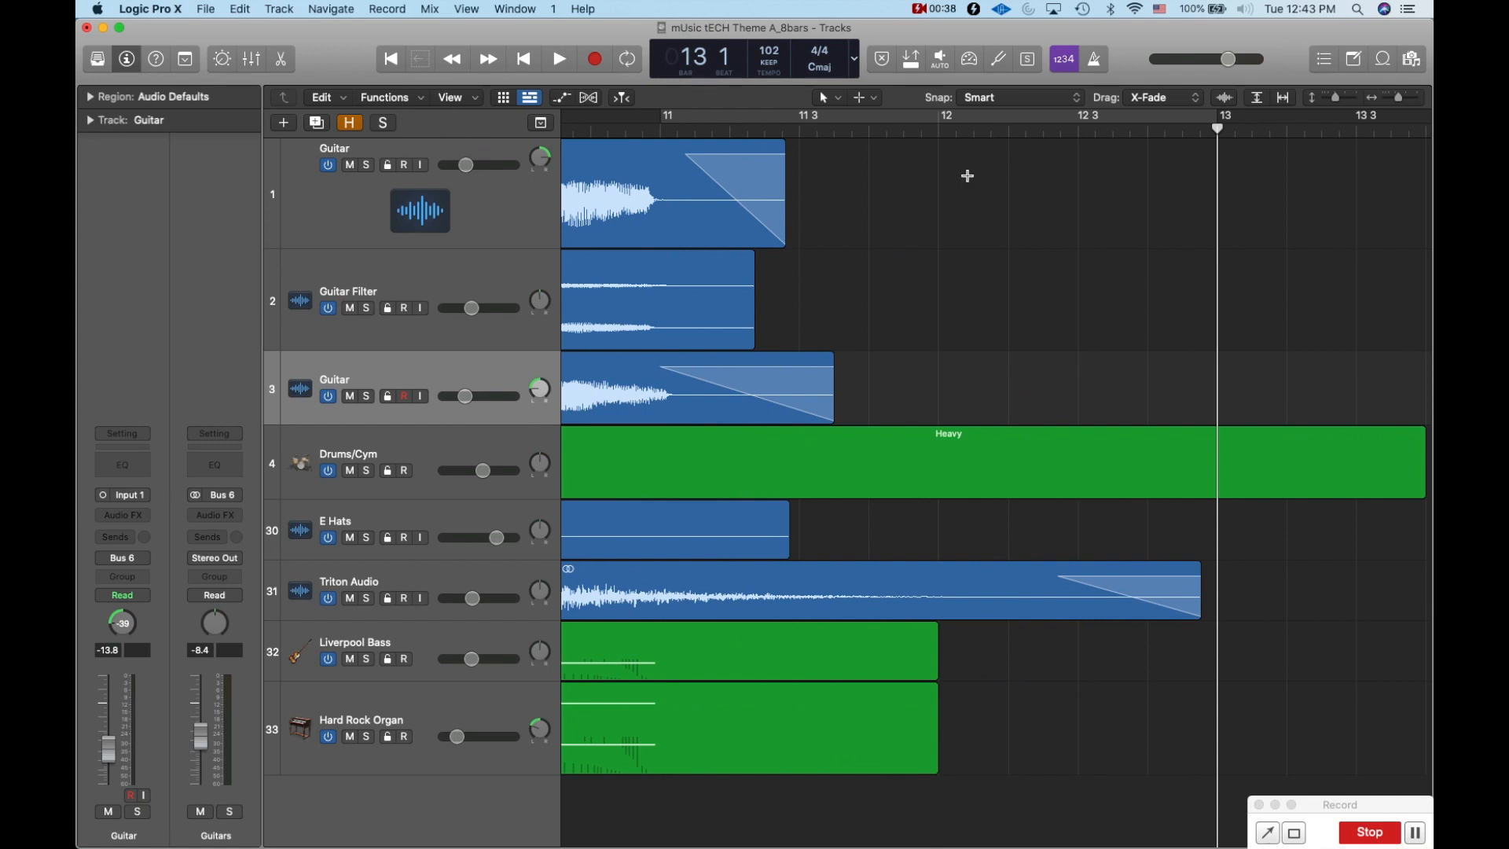
key("alt+super+8")
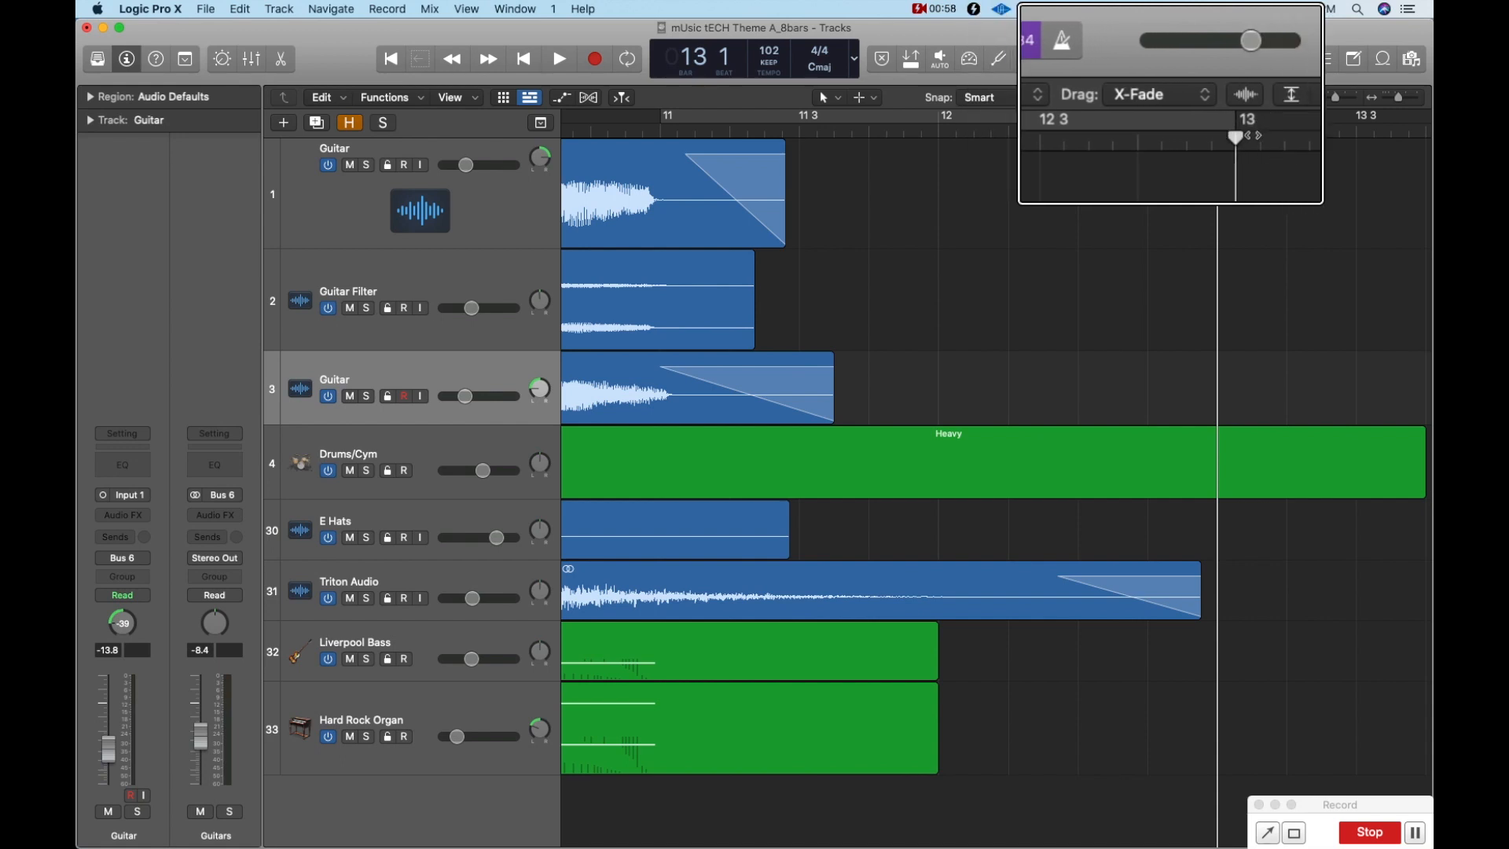
scroll(1228, 128, "down", 5)
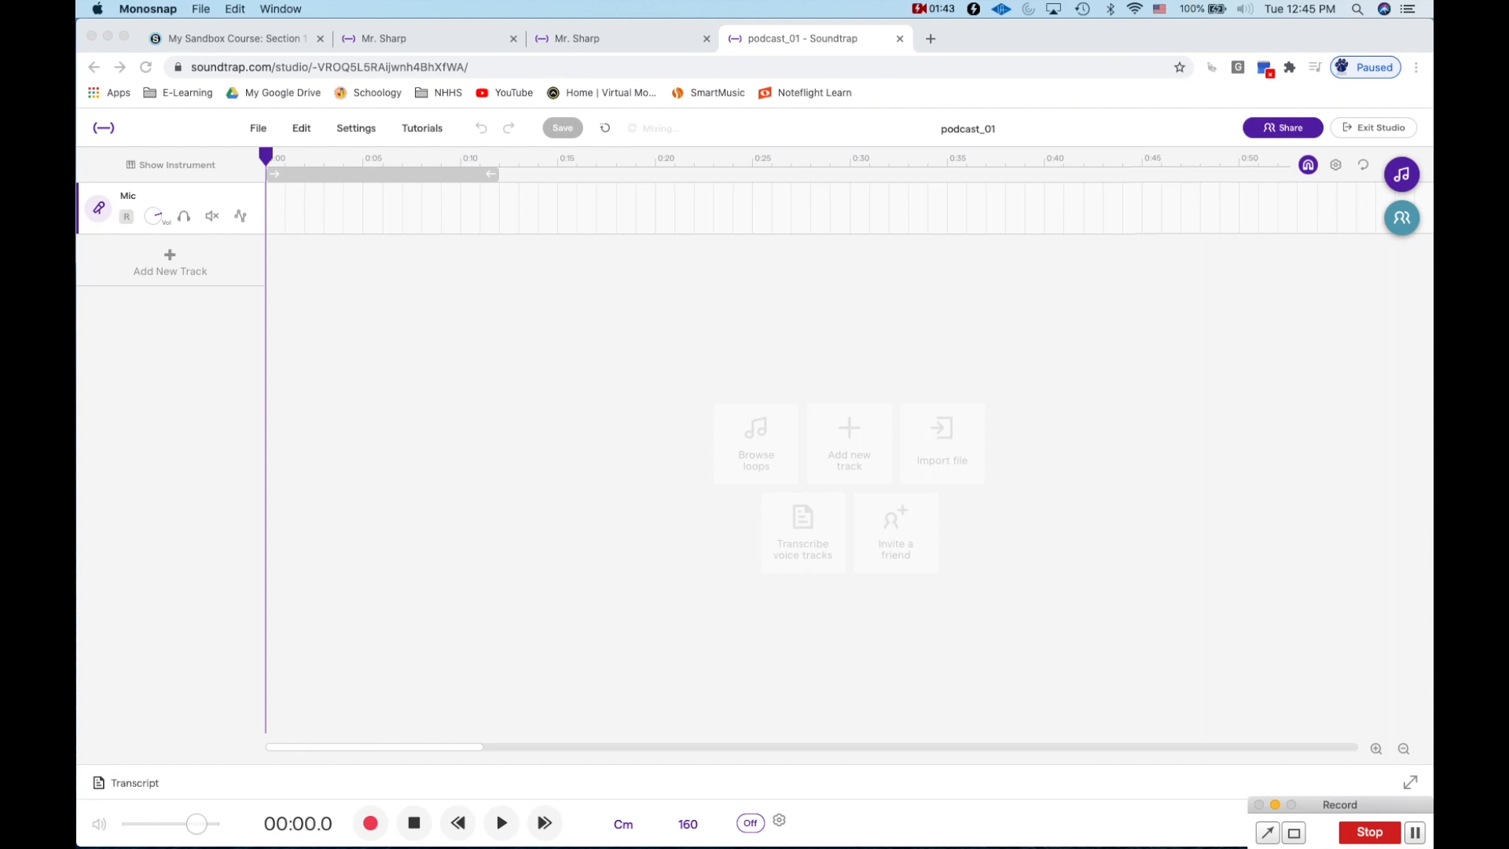
Switch the timeline ruler from Time to Beats and back to Time in the grid settings
left_click(1336, 154)
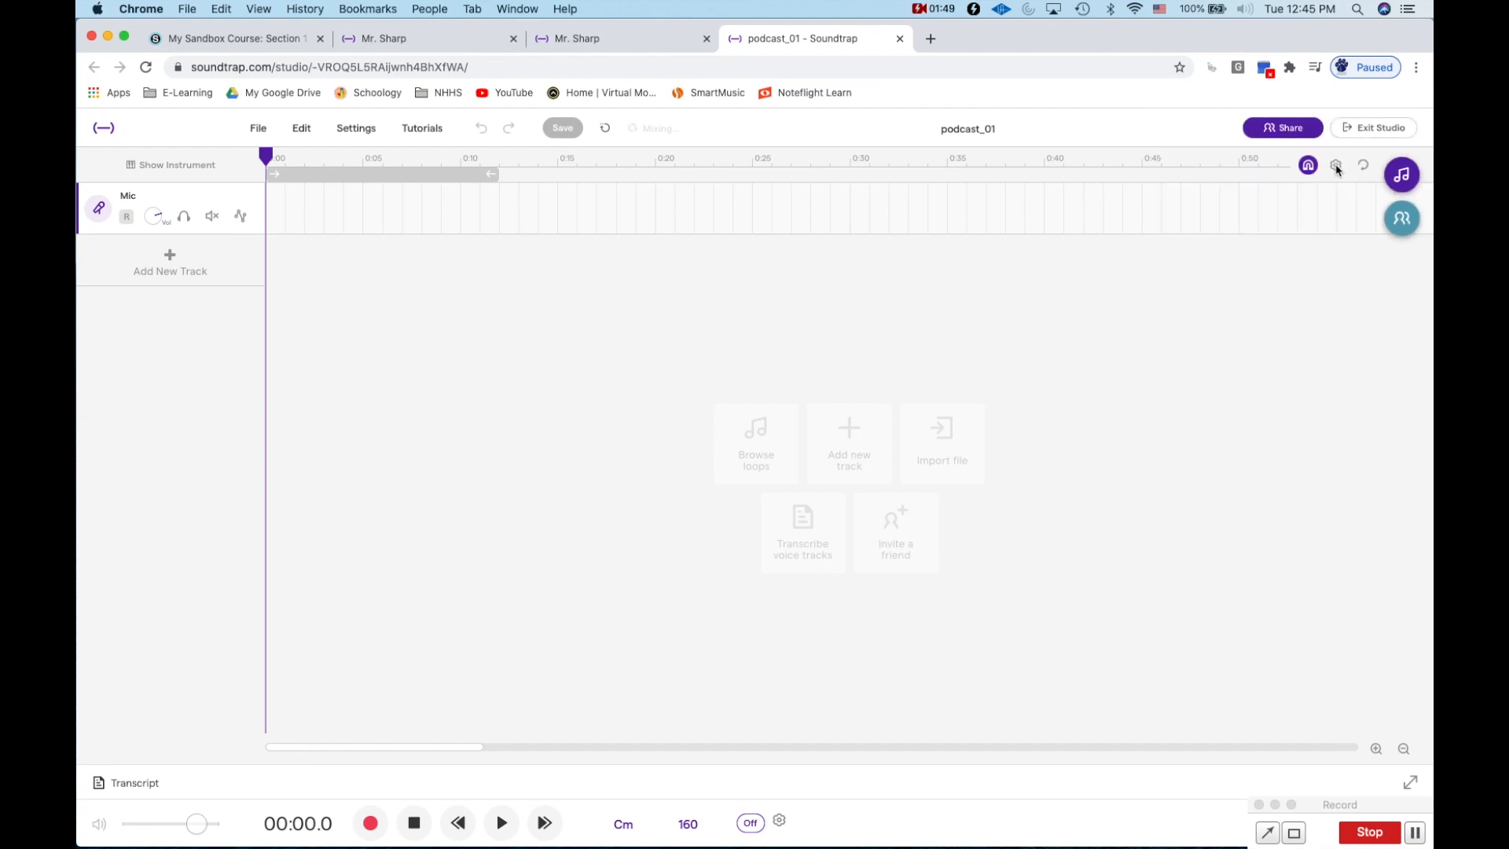
left_click(1336, 167)
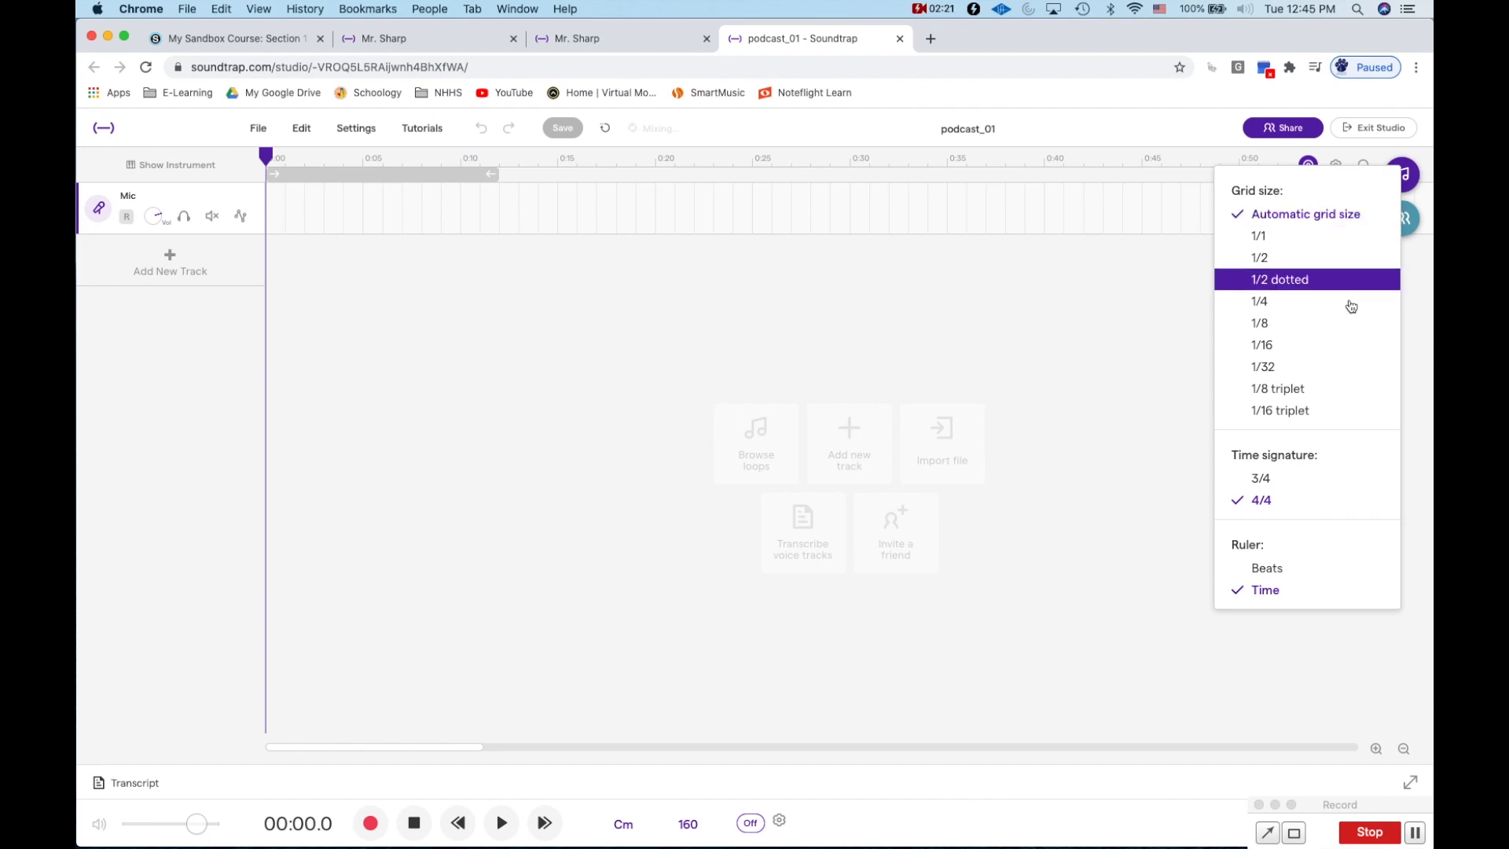
left_click(1329, 572)
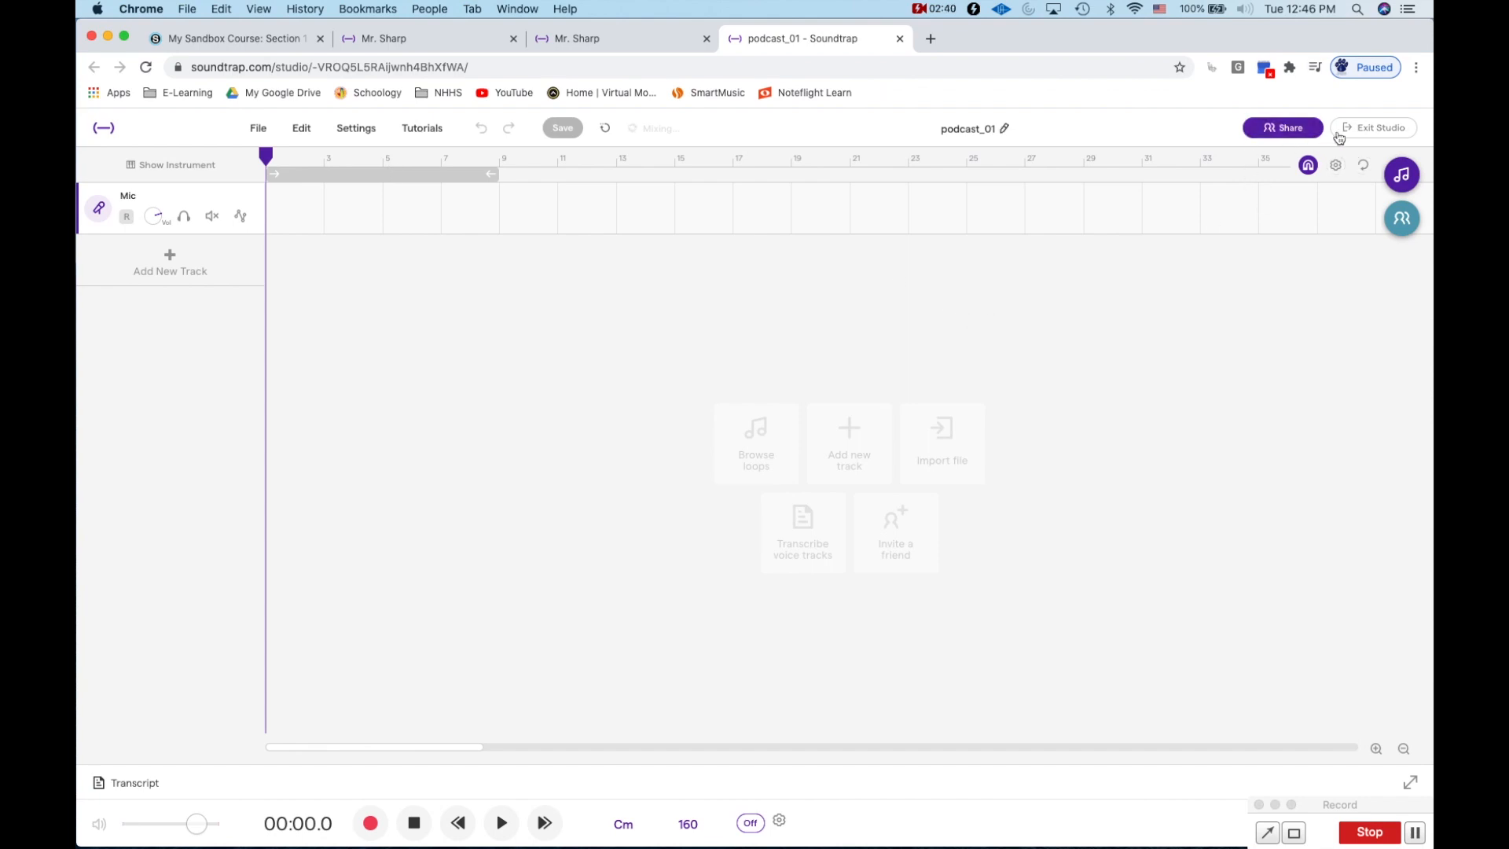
left_click(1336, 164)
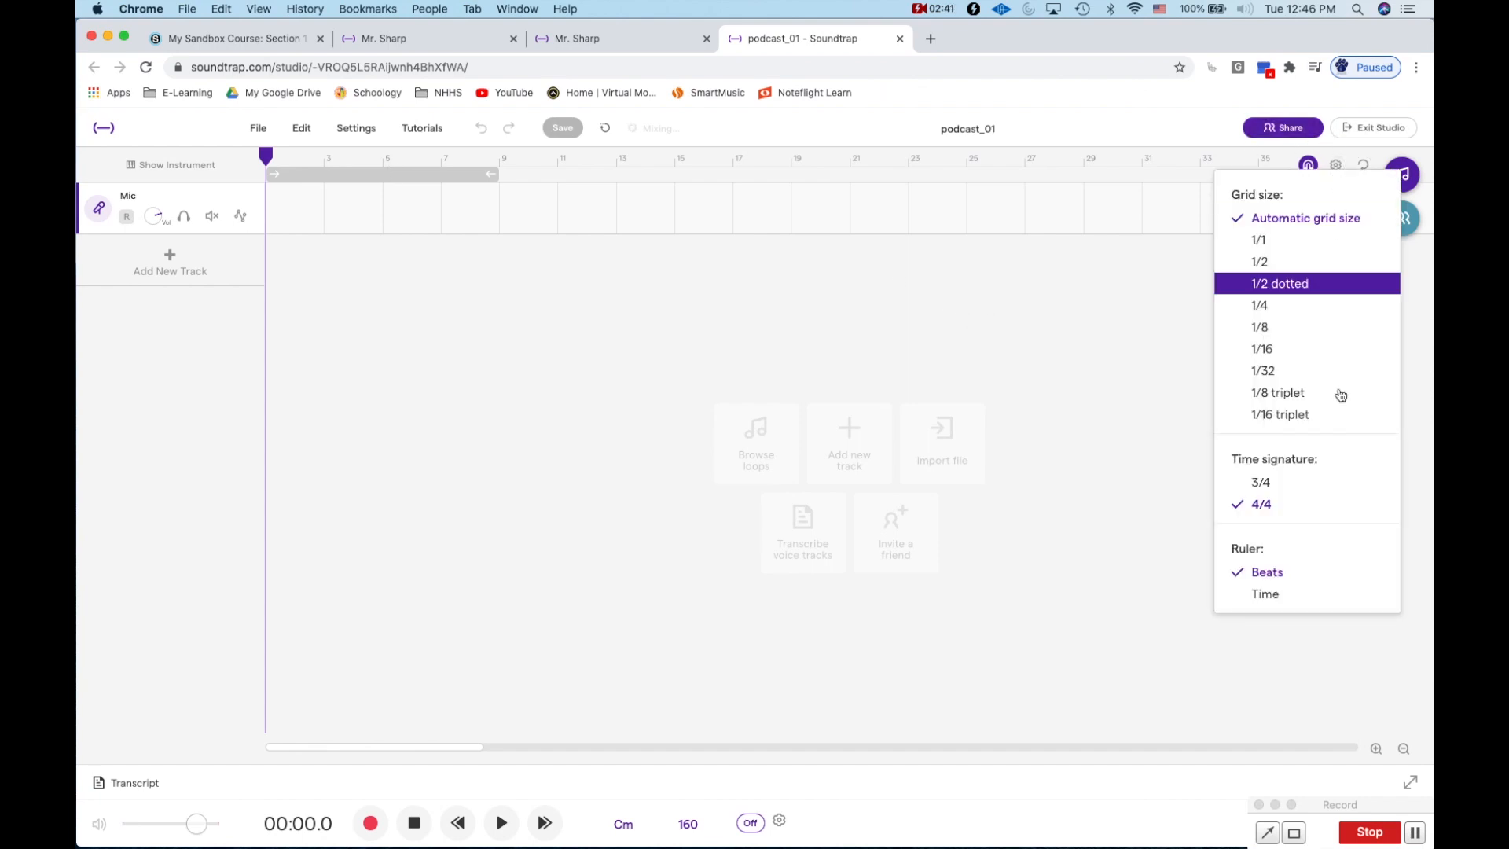
left_click(1342, 602)
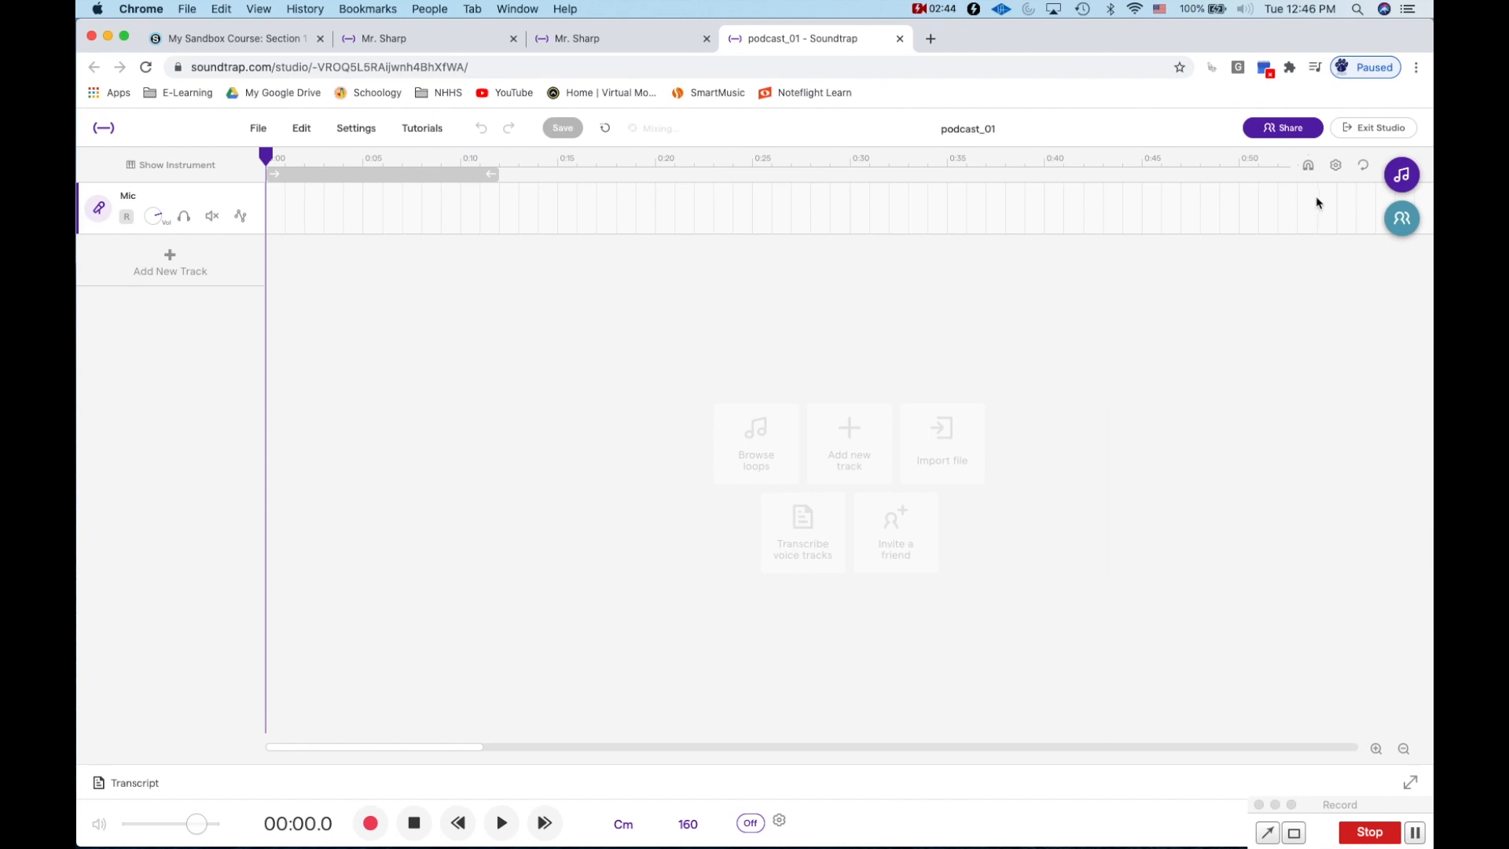
left_click(1335, 165)
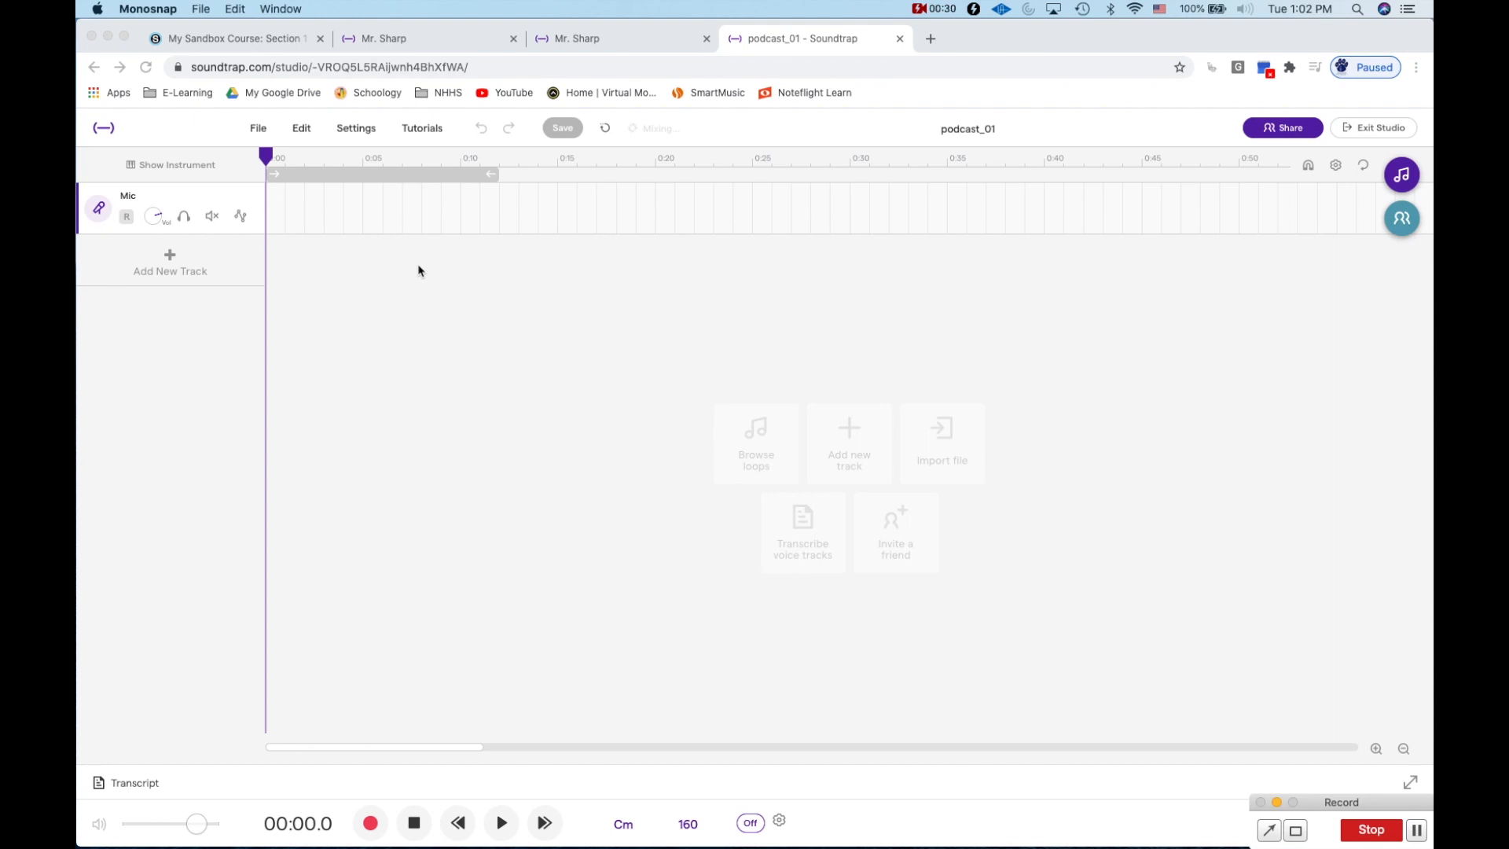
Open the loop library, browse the bass loops and preview Bass - Deep OSC 4
left_click(1404, 179)
left_click(1404, 179)
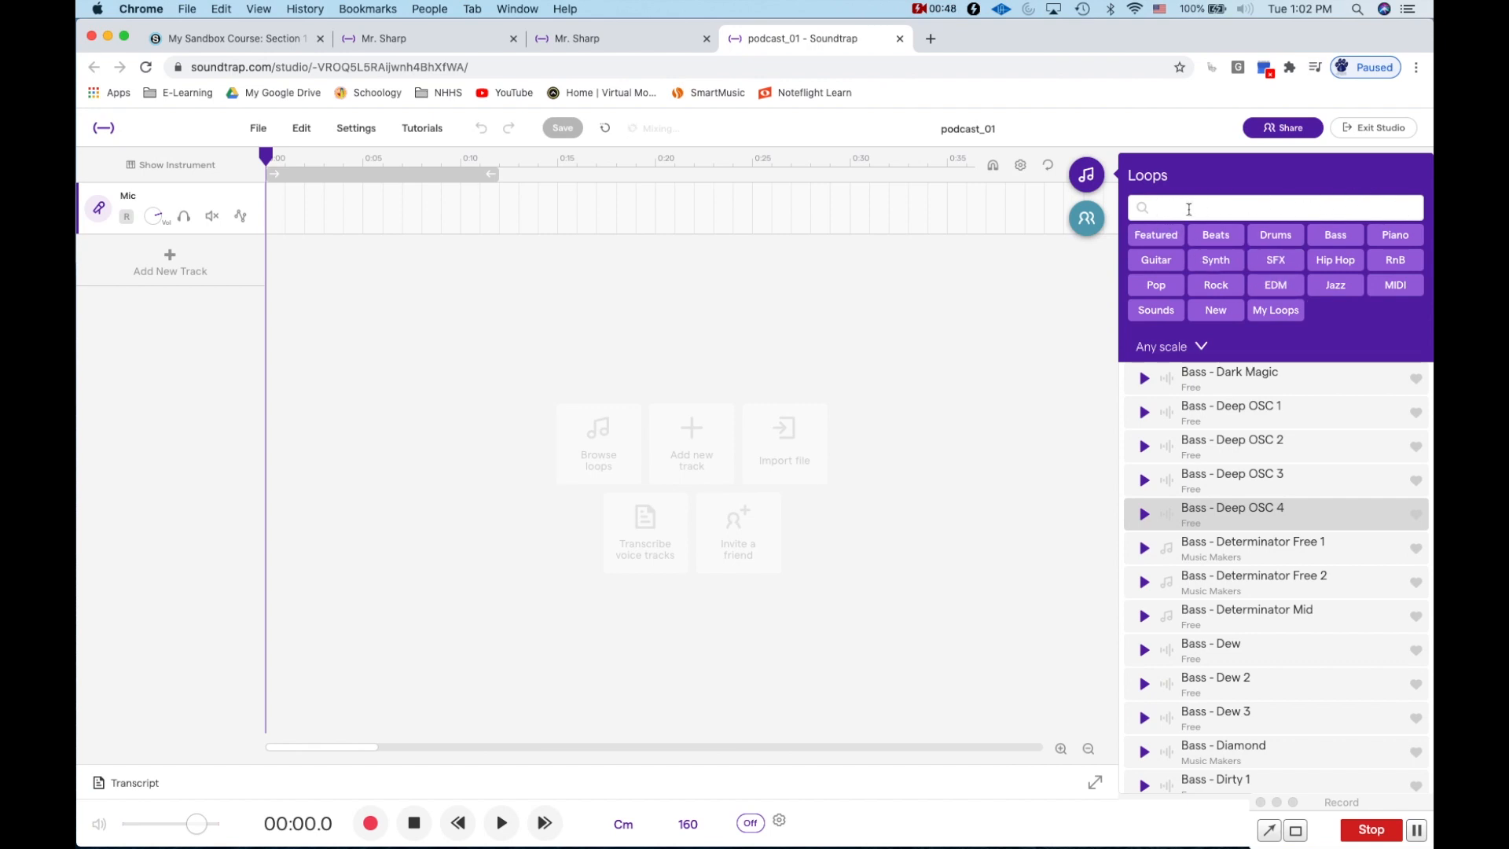
scroll(1250, 657, "down", 6)
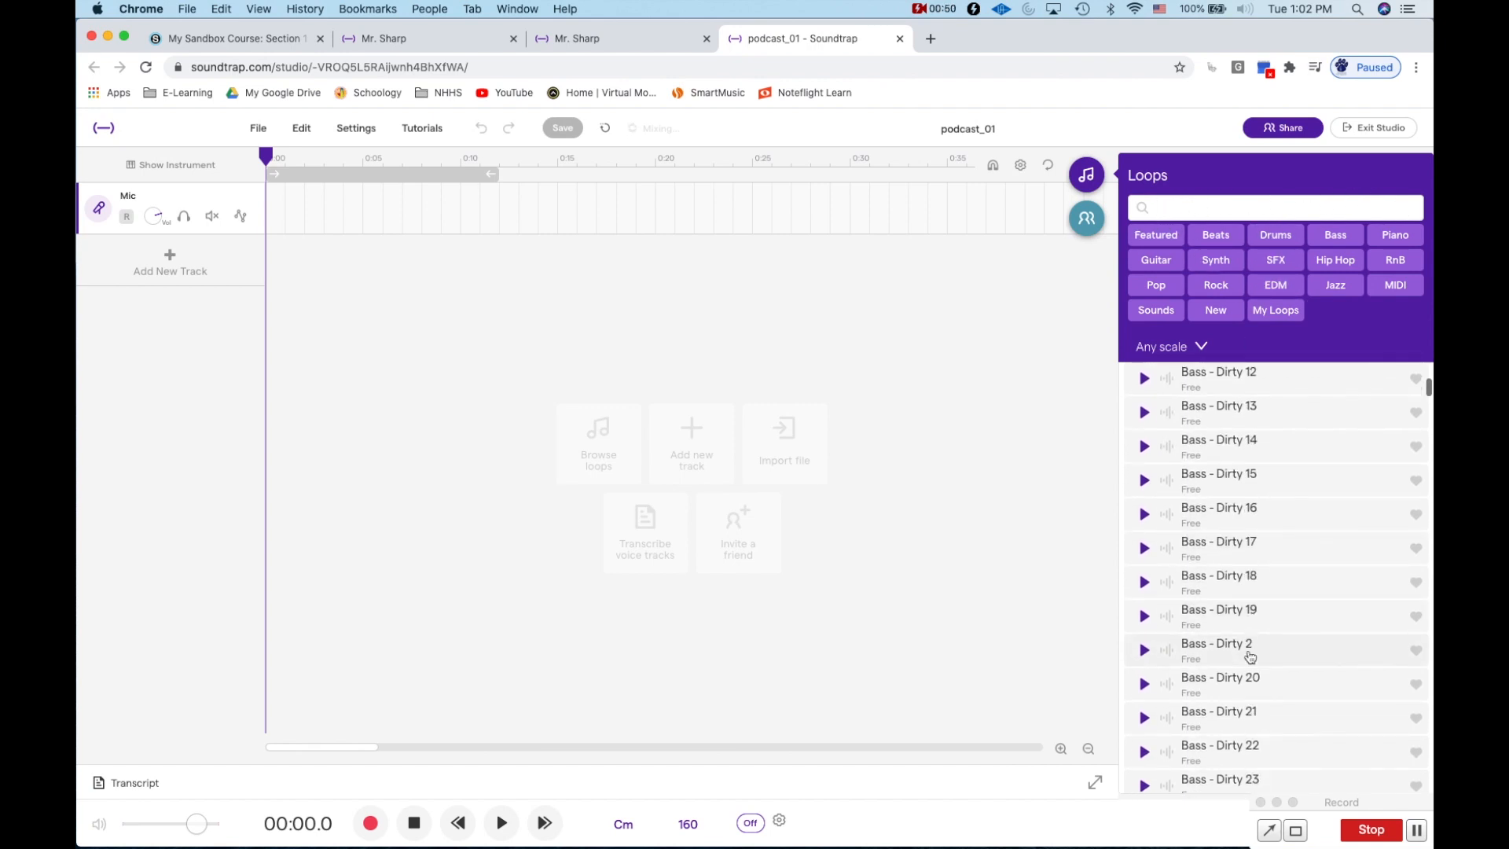
scroll(1250, 657, "down", 5)
scroll(1249, 652, "up", 15)
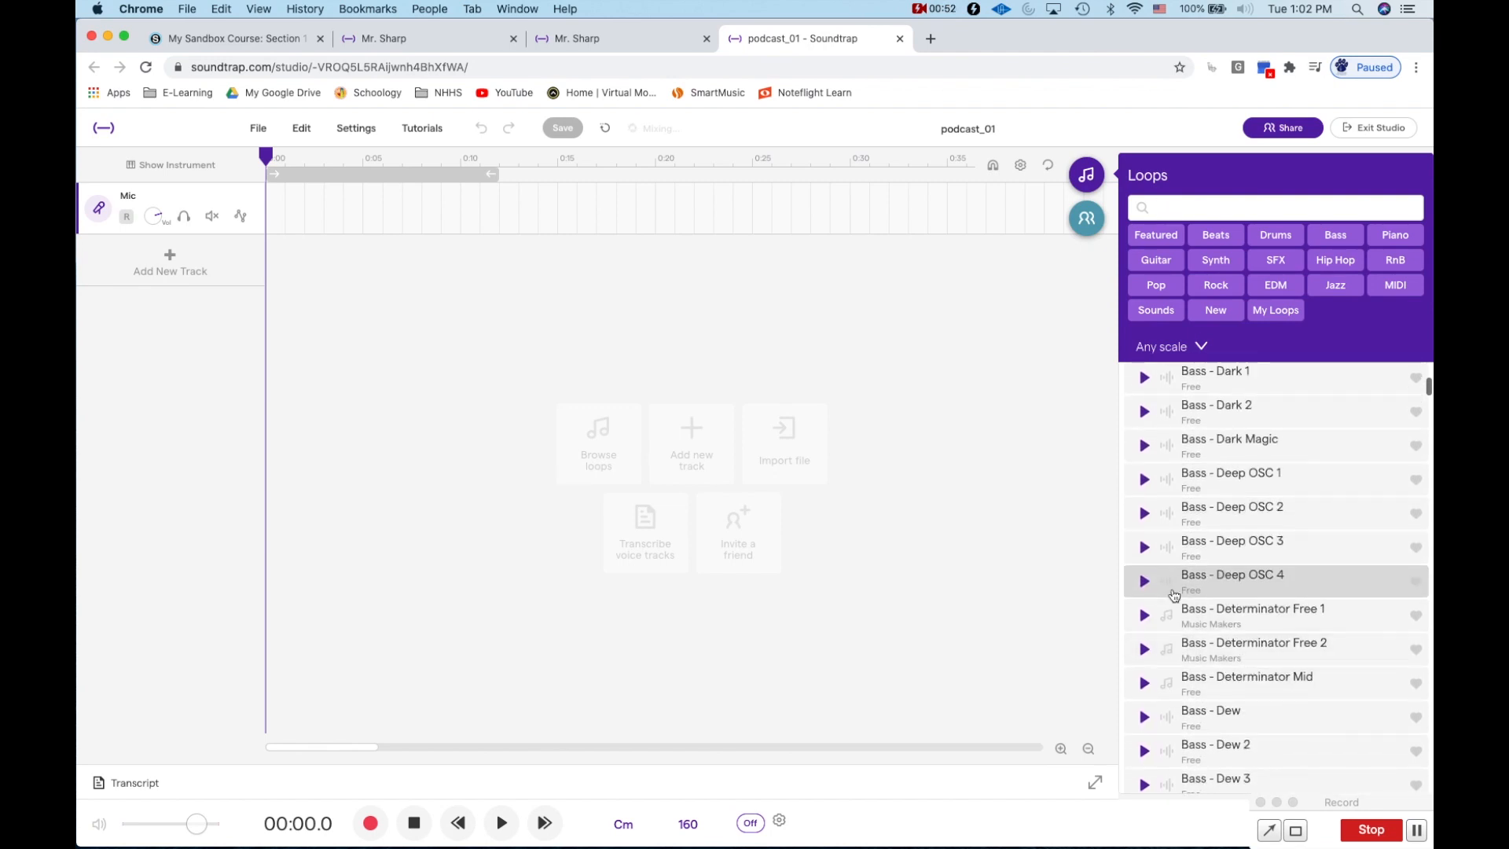
left_click(1145, 582)
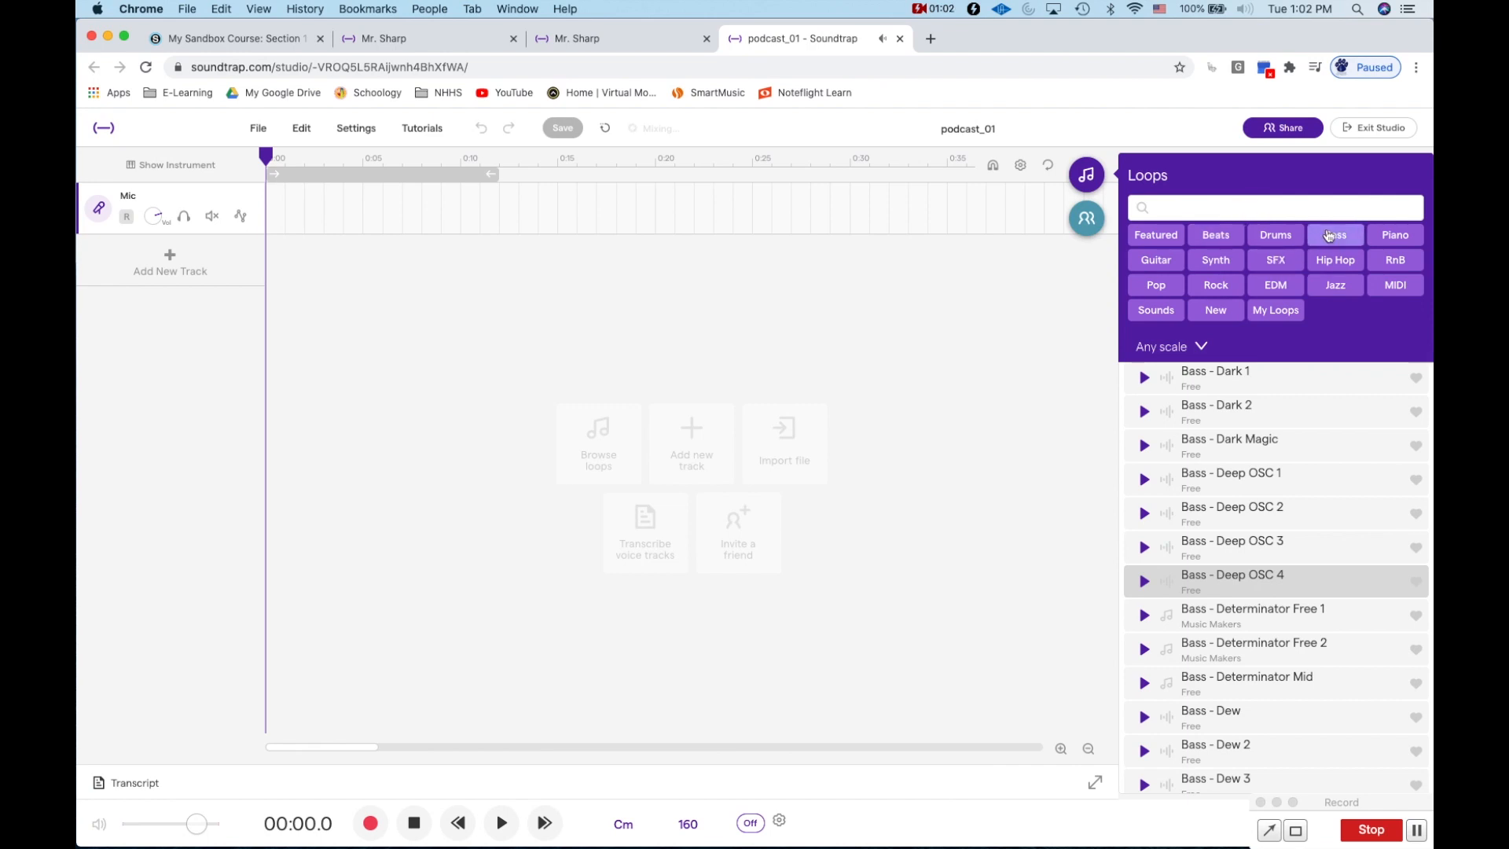
Filter the loop library by Piano and browse the list to the ADK Electric Grand loops
left_click(1398, 237)
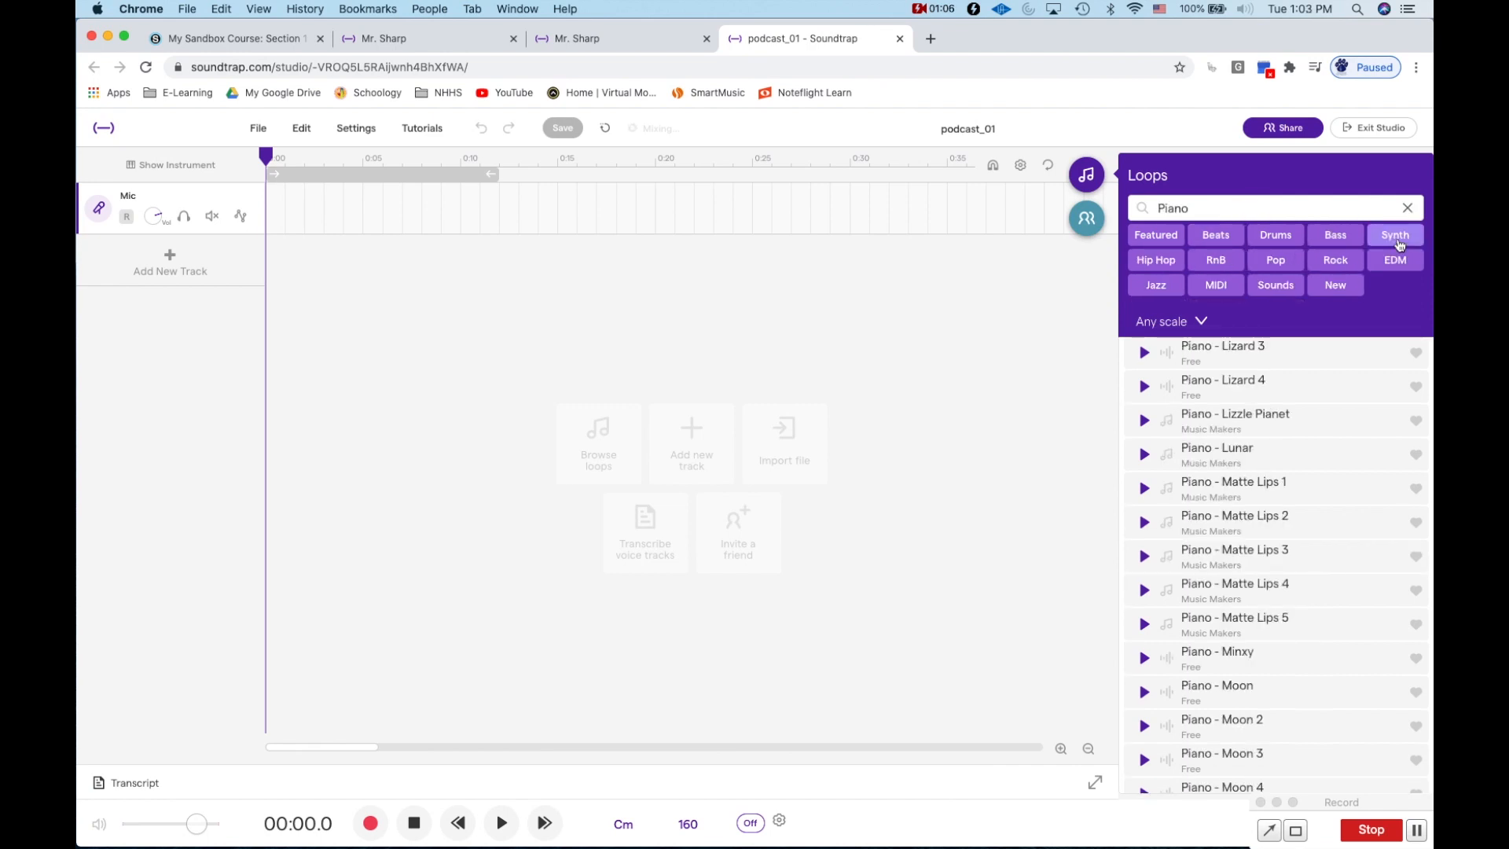
scroll(1313, 562, "down", 5)
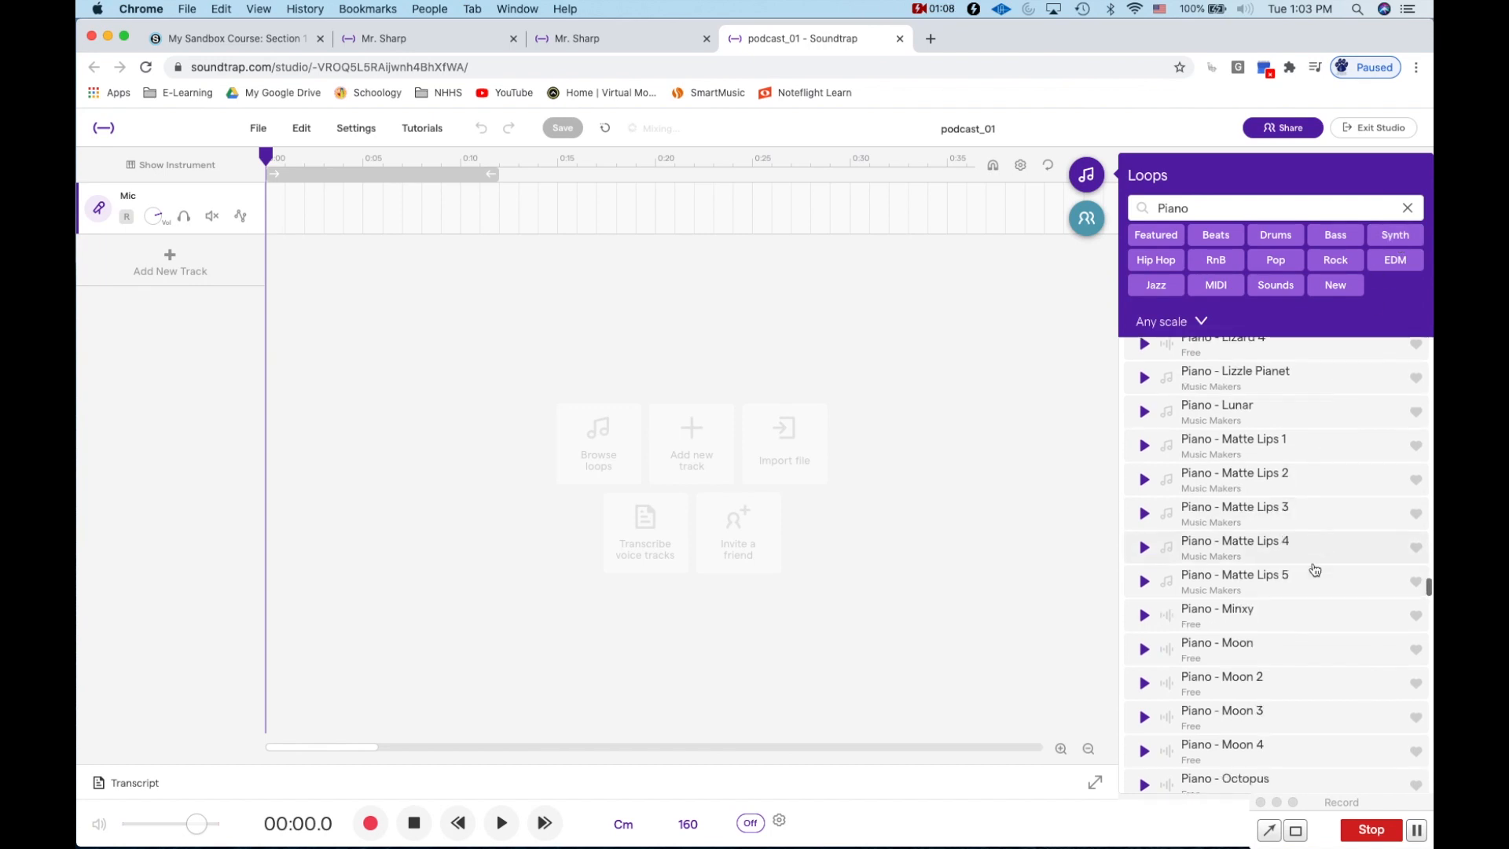
scroll(1314, 566, "down", 3)
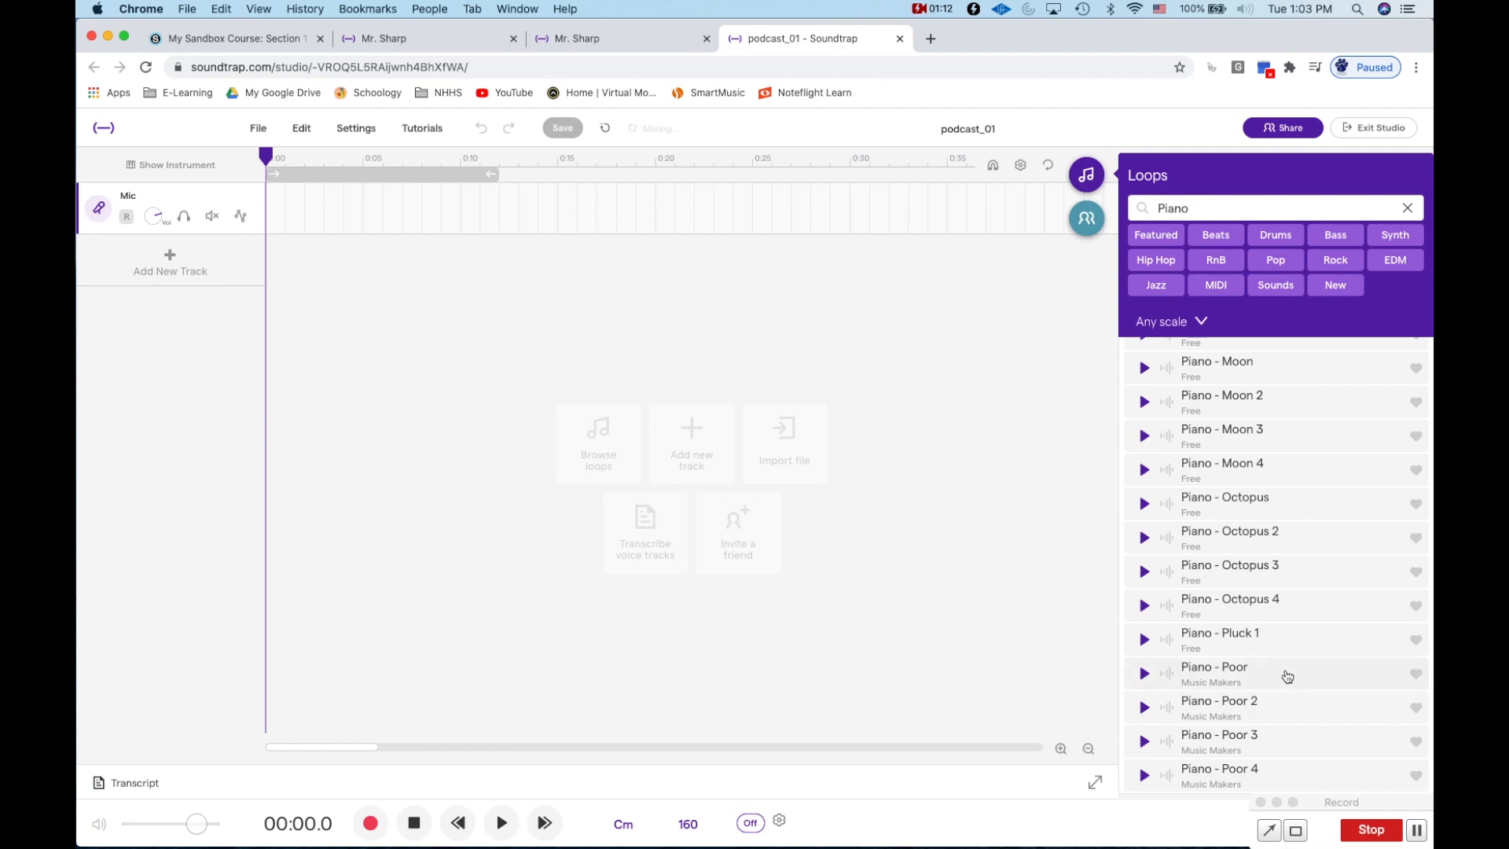
scroll(1286, 676, "down", 7)
scroll(1287, 675, "down", 6)
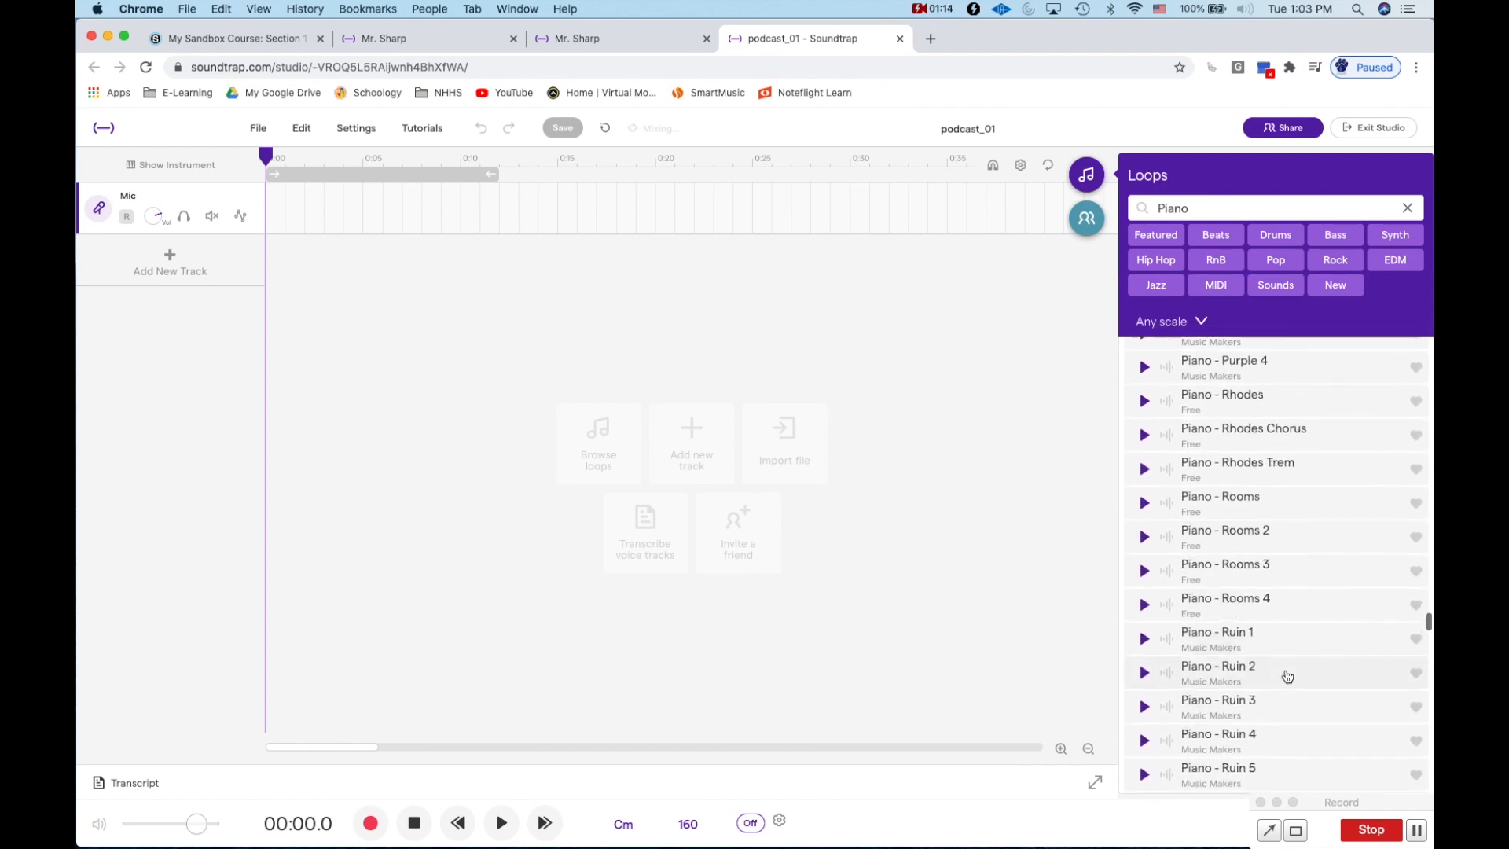
scroll(1286, 676, "up", 10)
scroll(1286, 676, "down", 5)
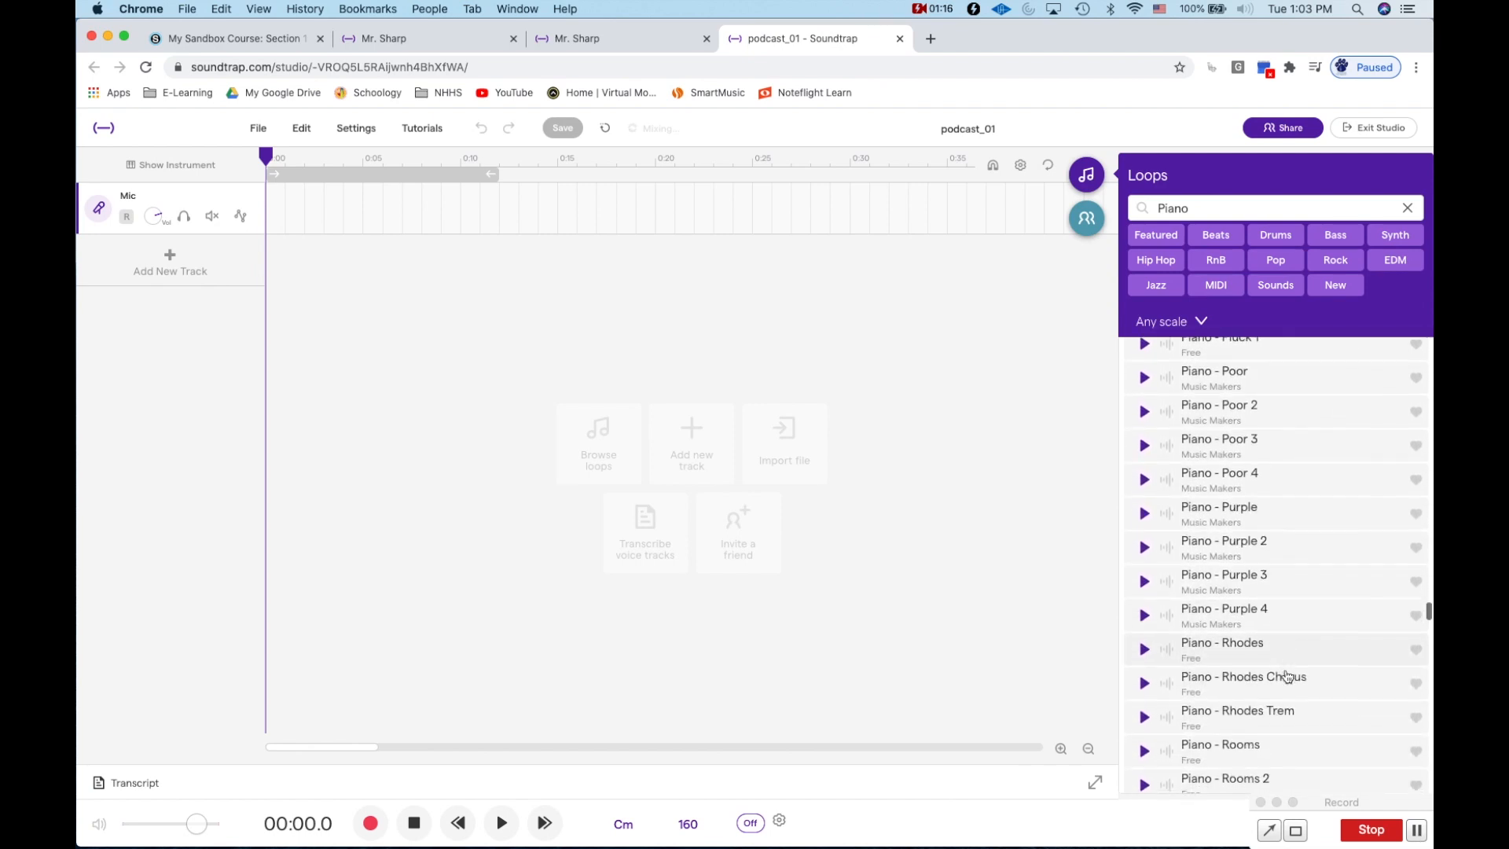
scroll(1284, 658, "down", 5)
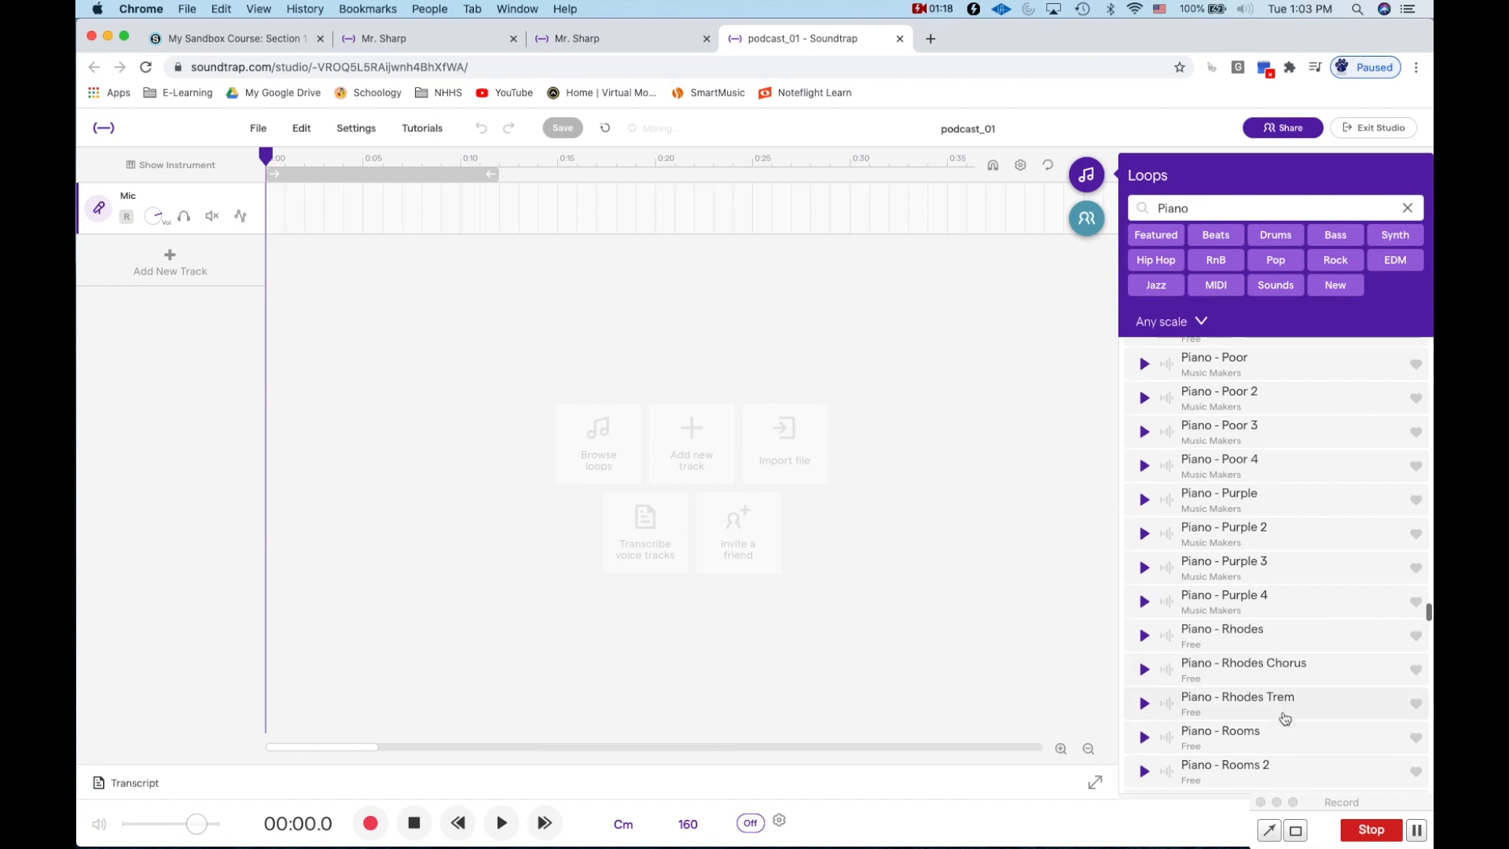
scroll(1285, 719, "up", 5)
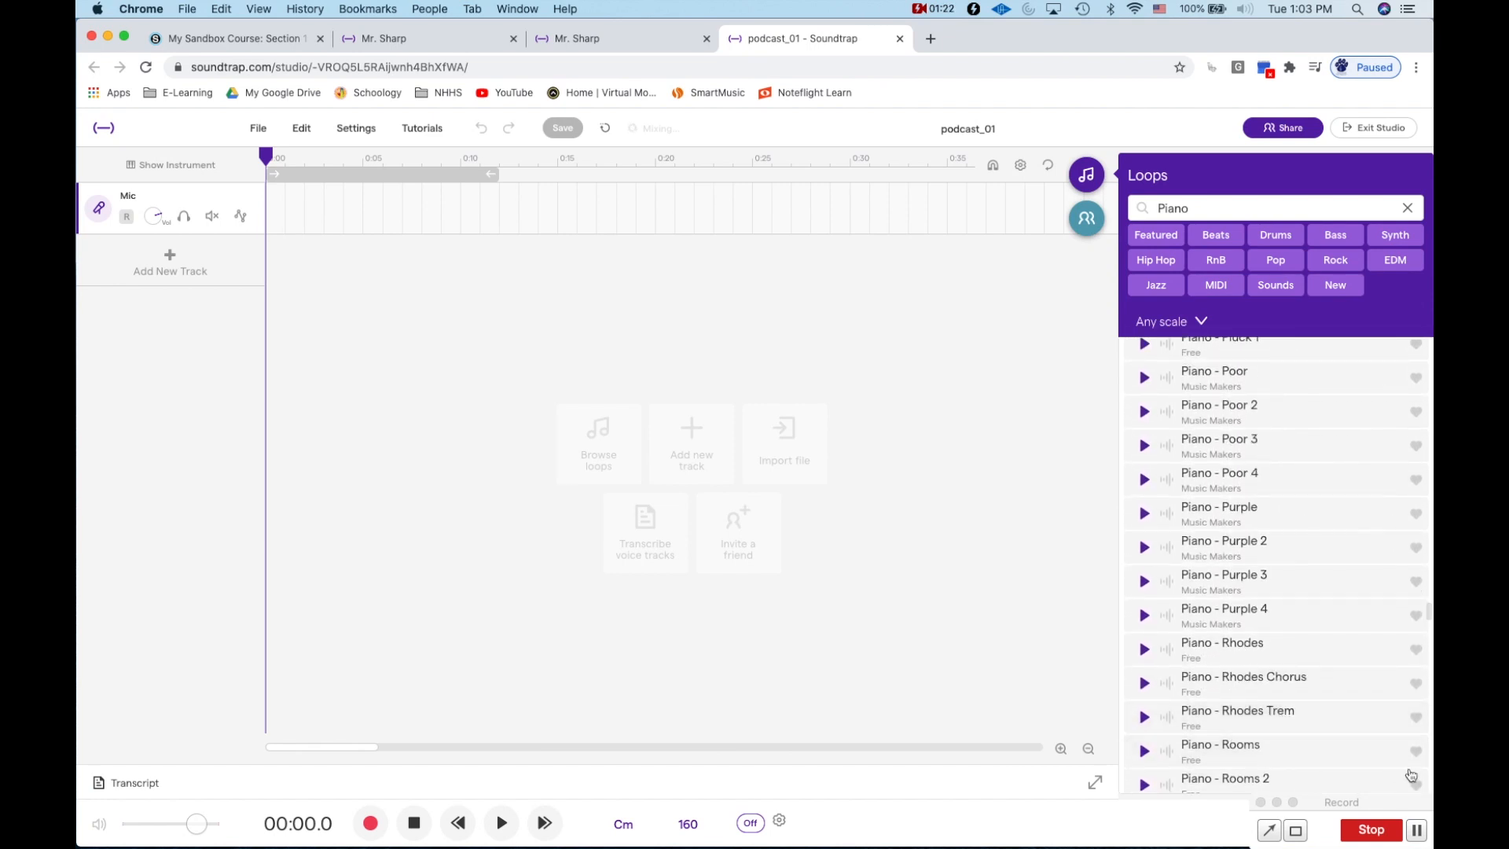
left_click(1416, 832)
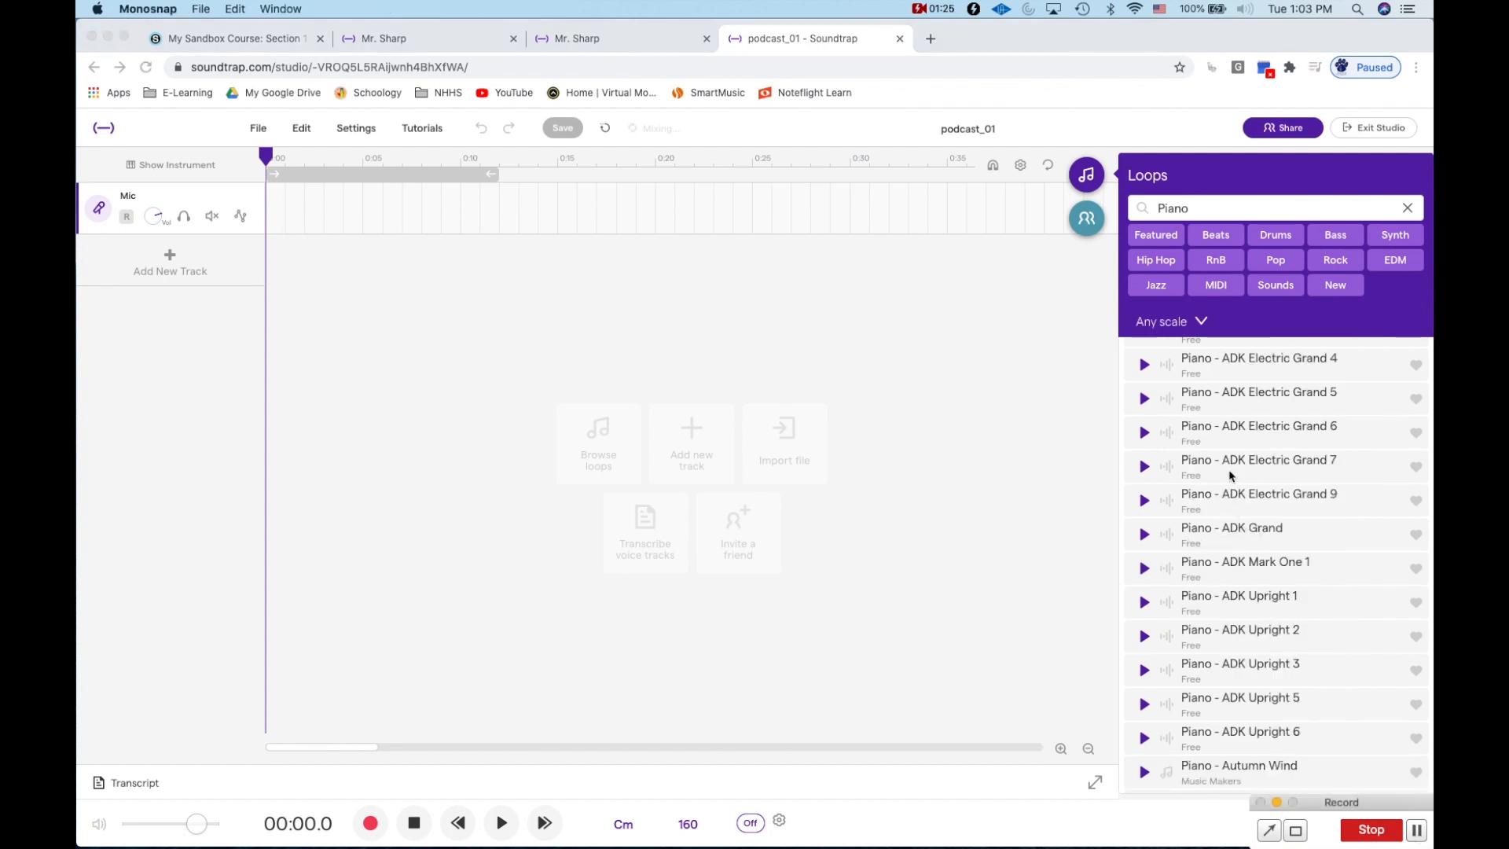
scroll(1231, 476, "up", 2)
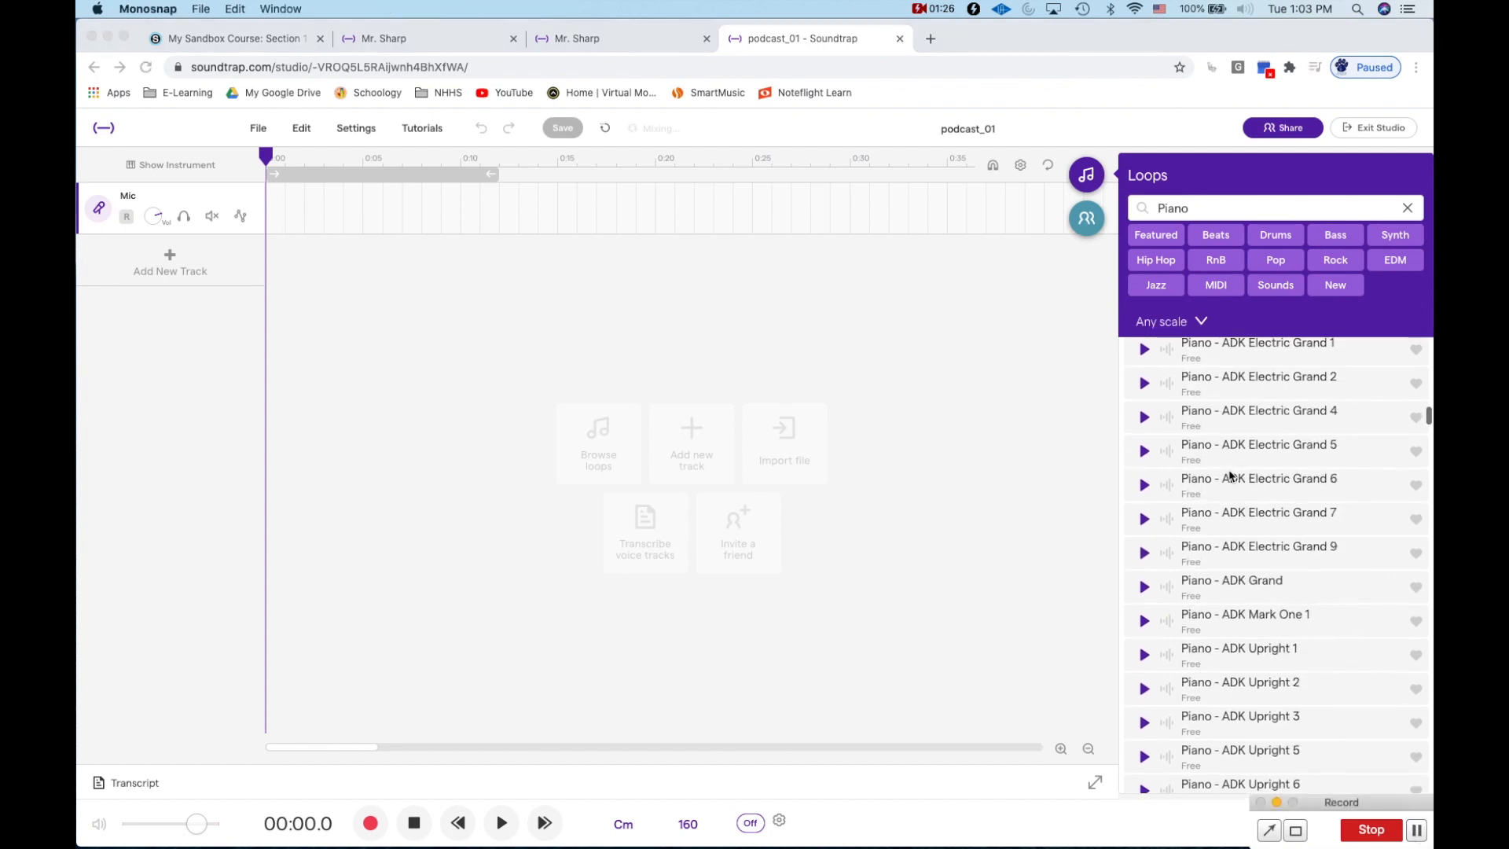
Preview the Piano - ADK Electric Grand 4 loop and add it on a new track at the timeline start, stopping the playback at the end
left_click(1147, 419)
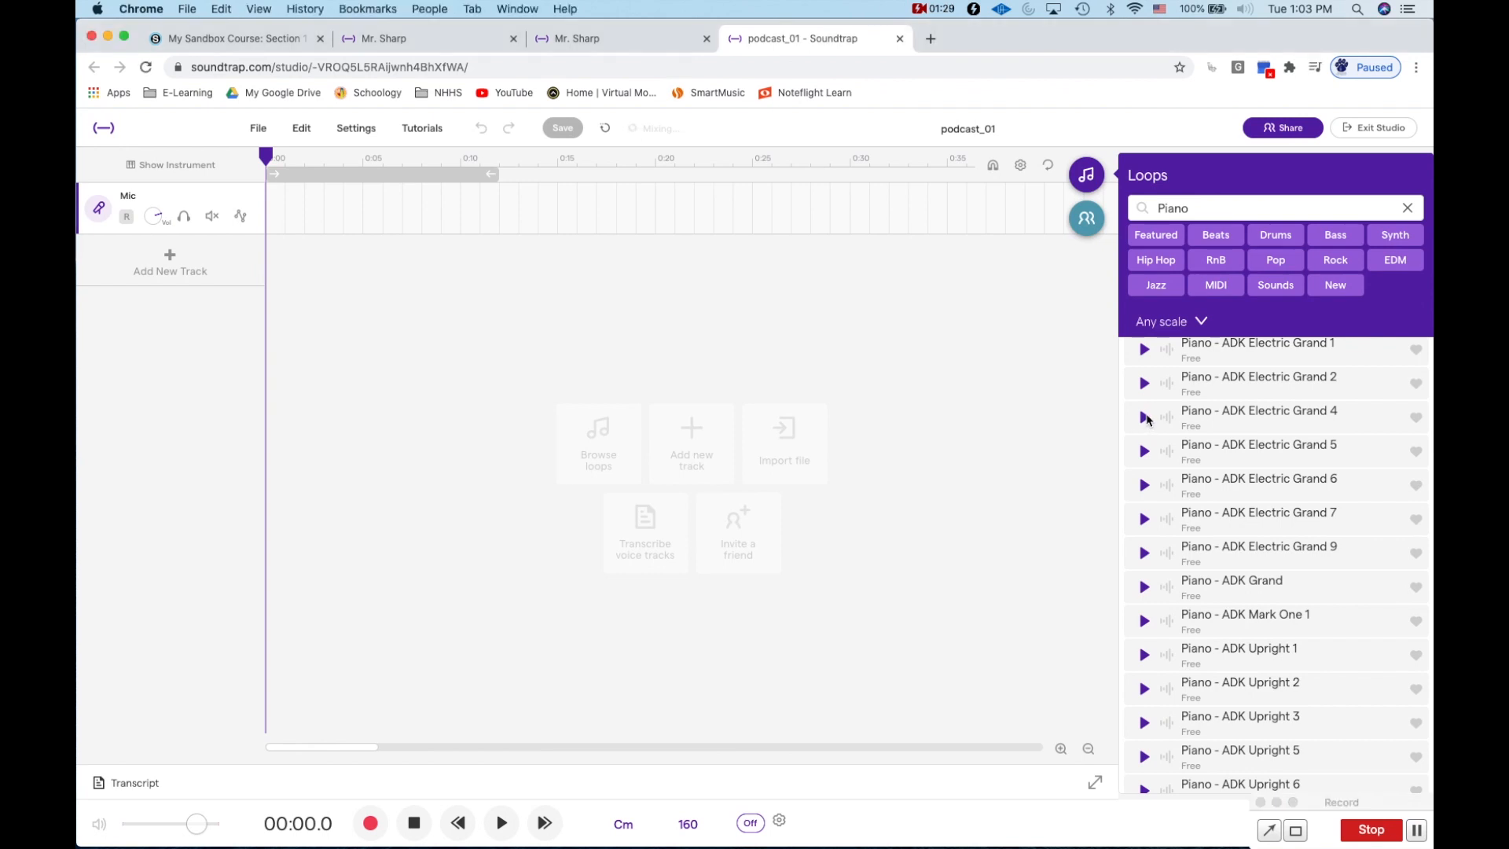
left_click(1146, 419)
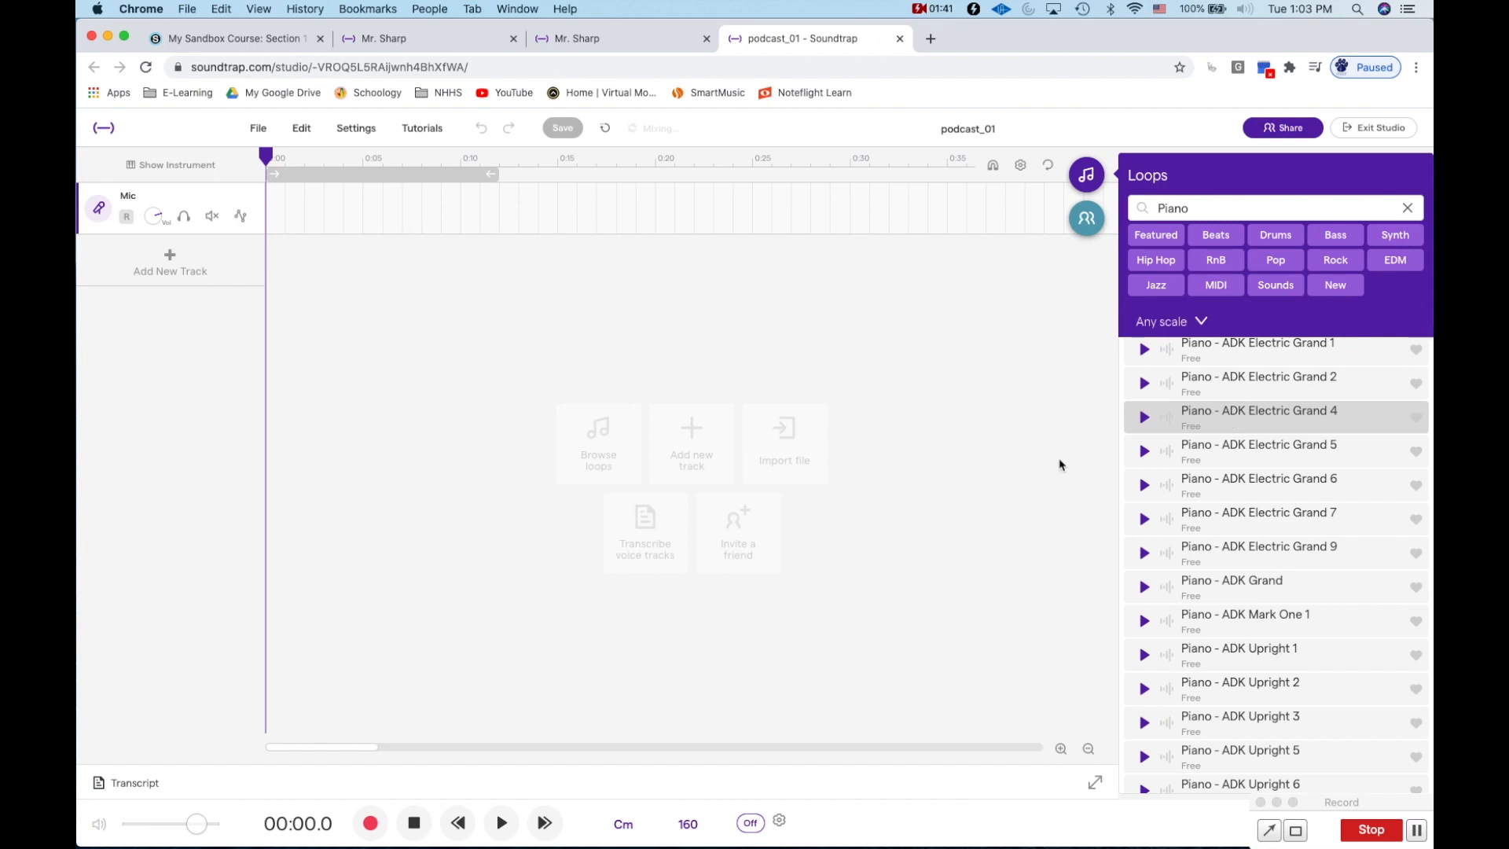
double_click(1249, 416)
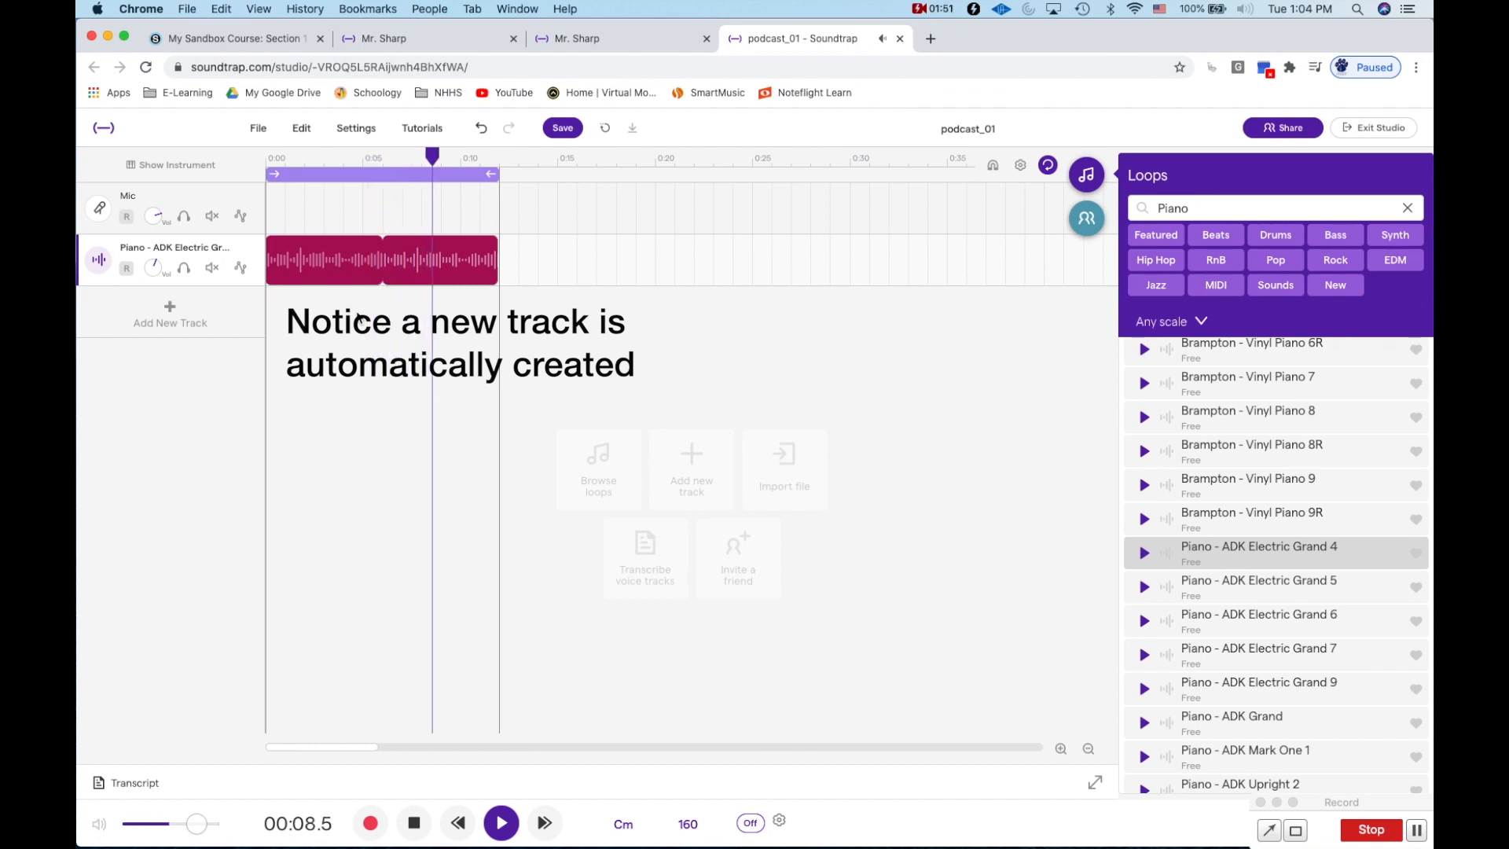
left_click(417, 823)
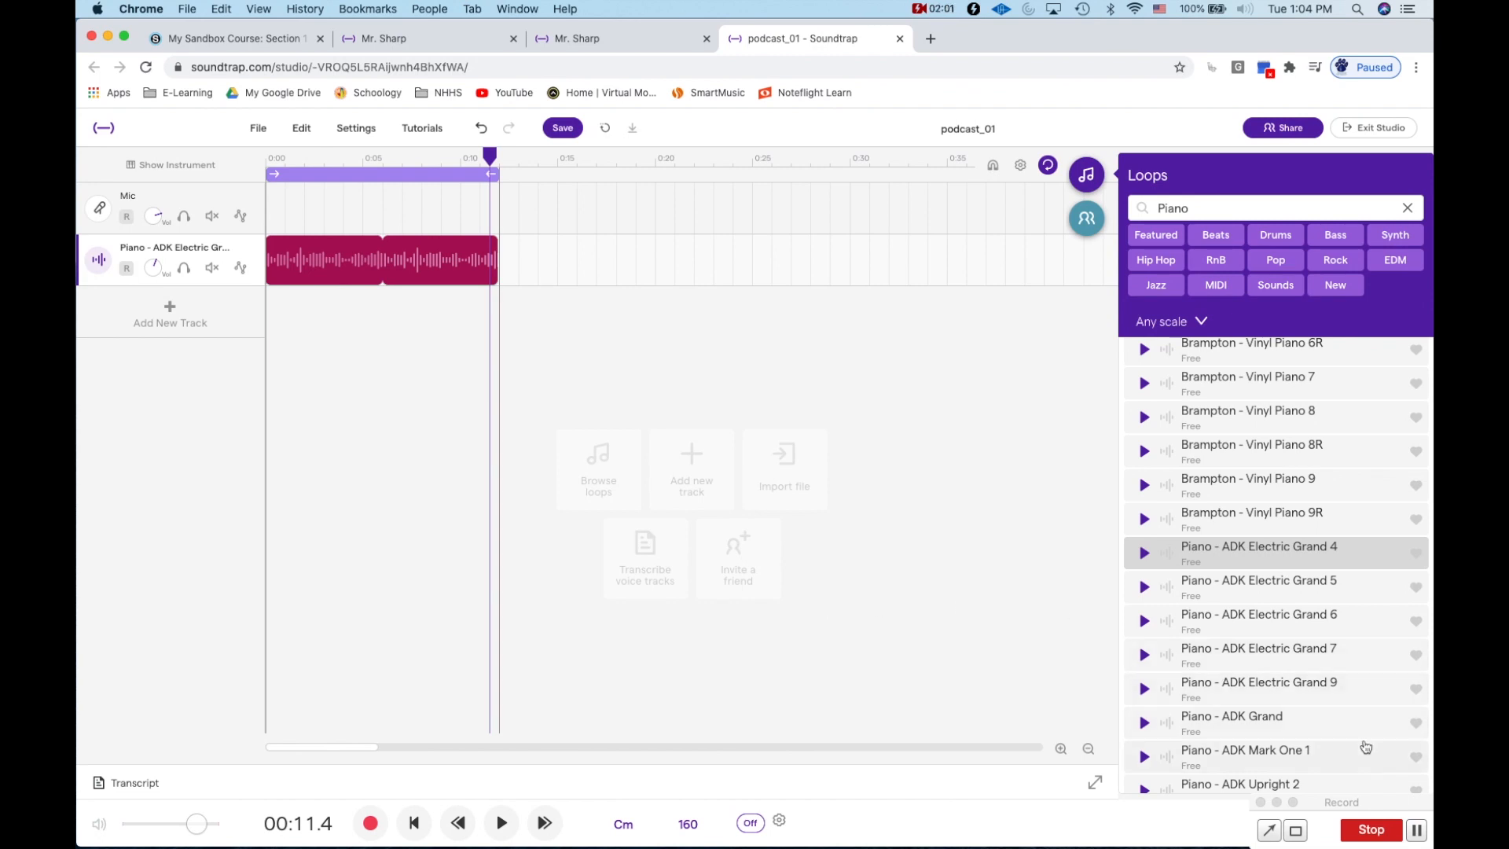
left_click(1417, 831)
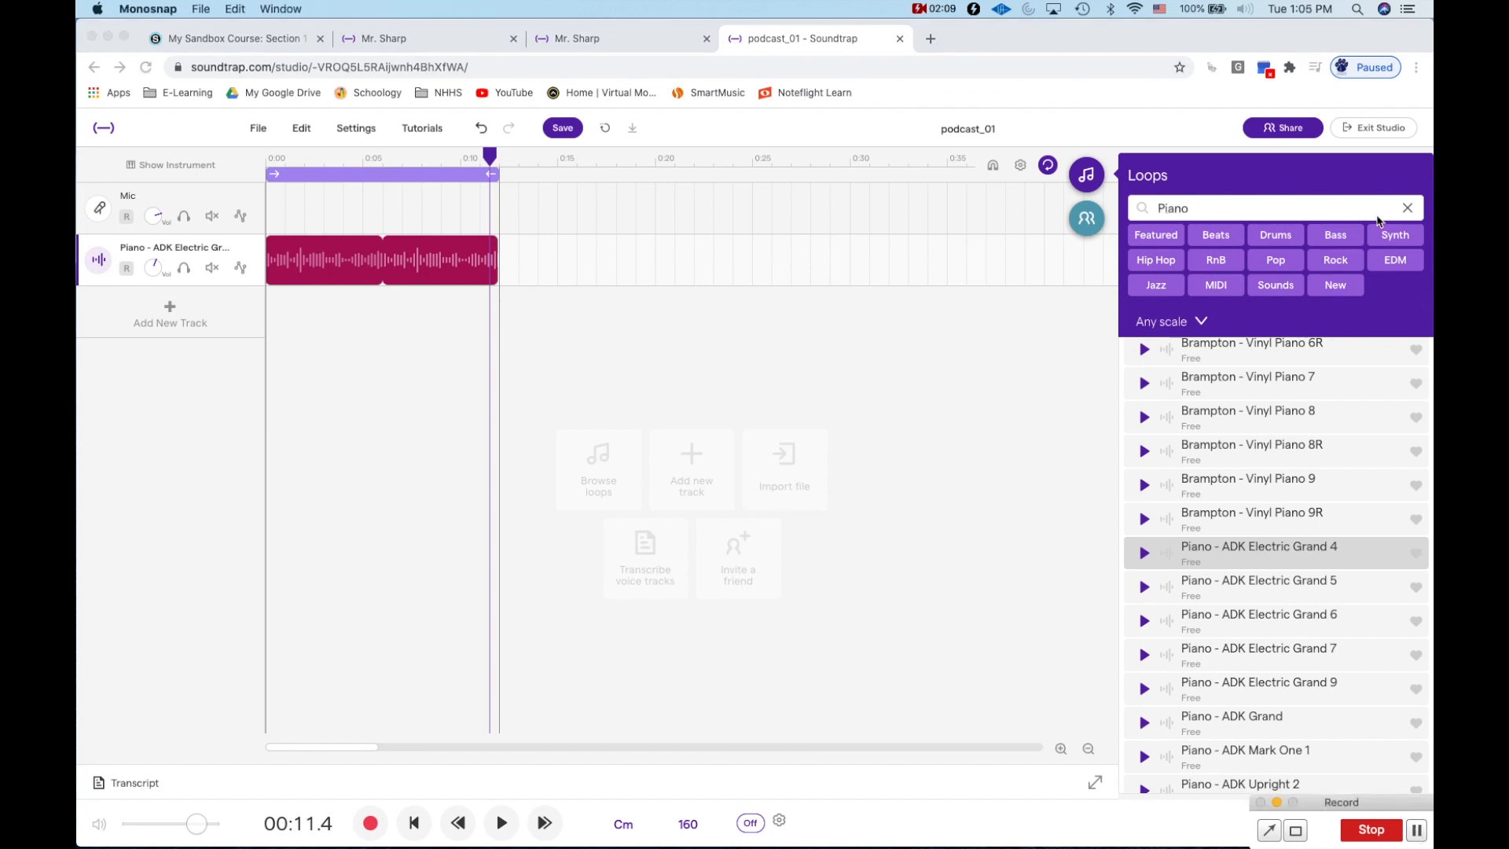
Clear the Piano filter and search the loop library for Drums Anthem
left_click(1406, 211)
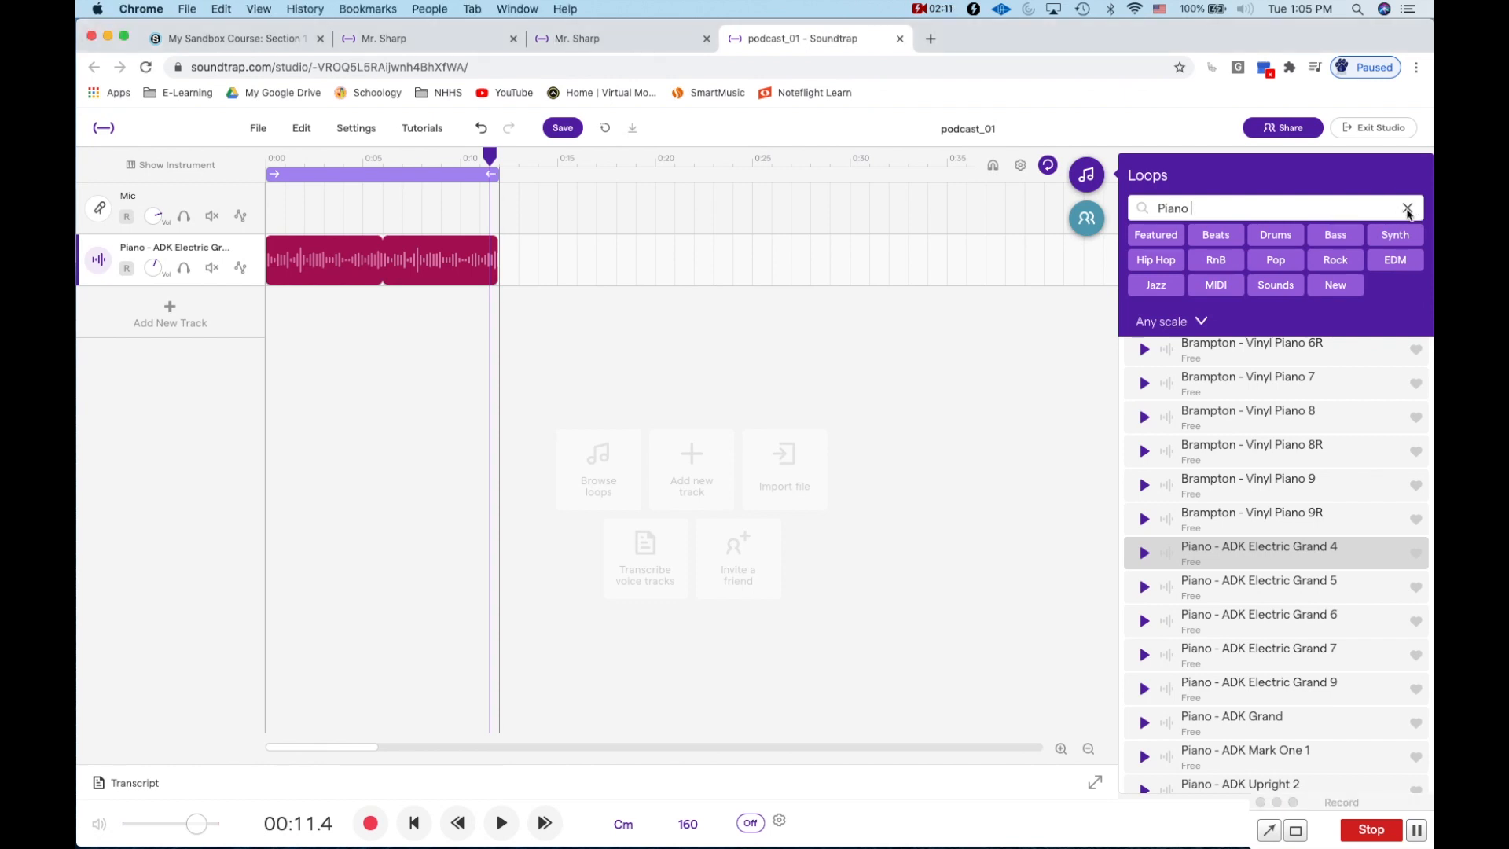
left_click(1407, 211)
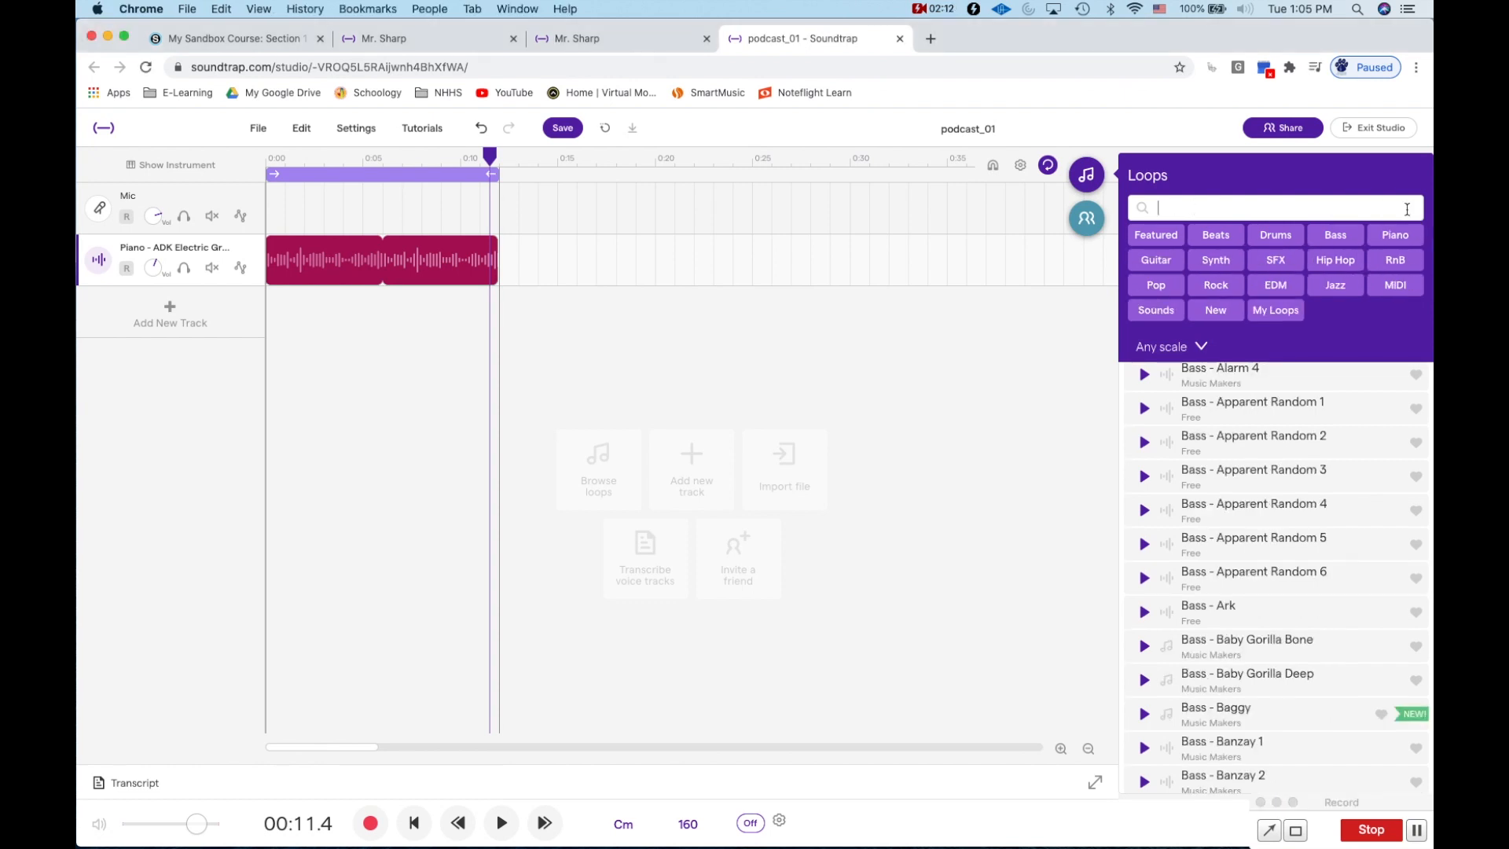
left_click(1283, 240)
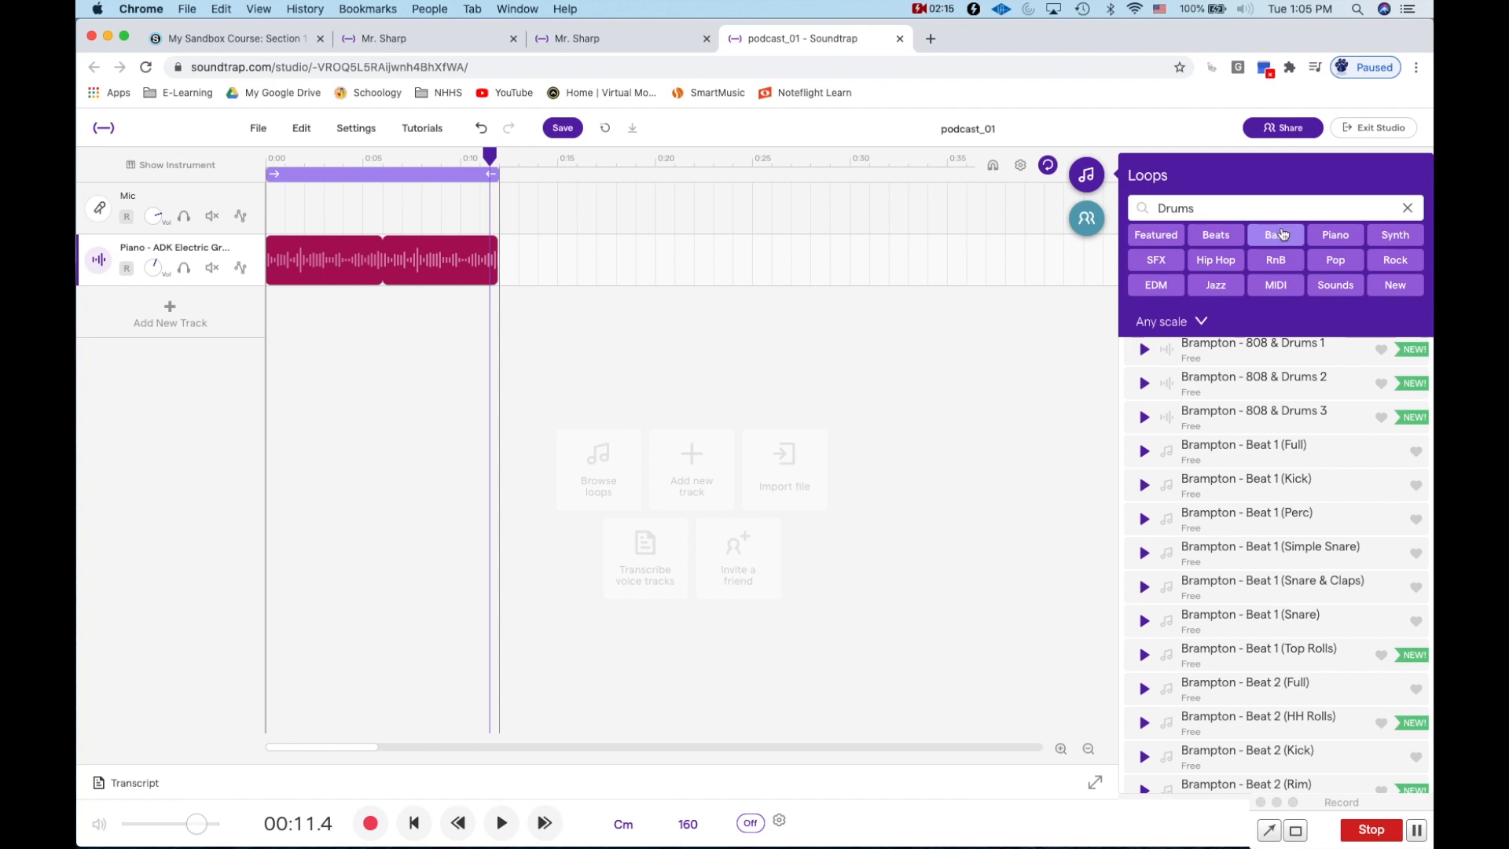
type("Anthem")
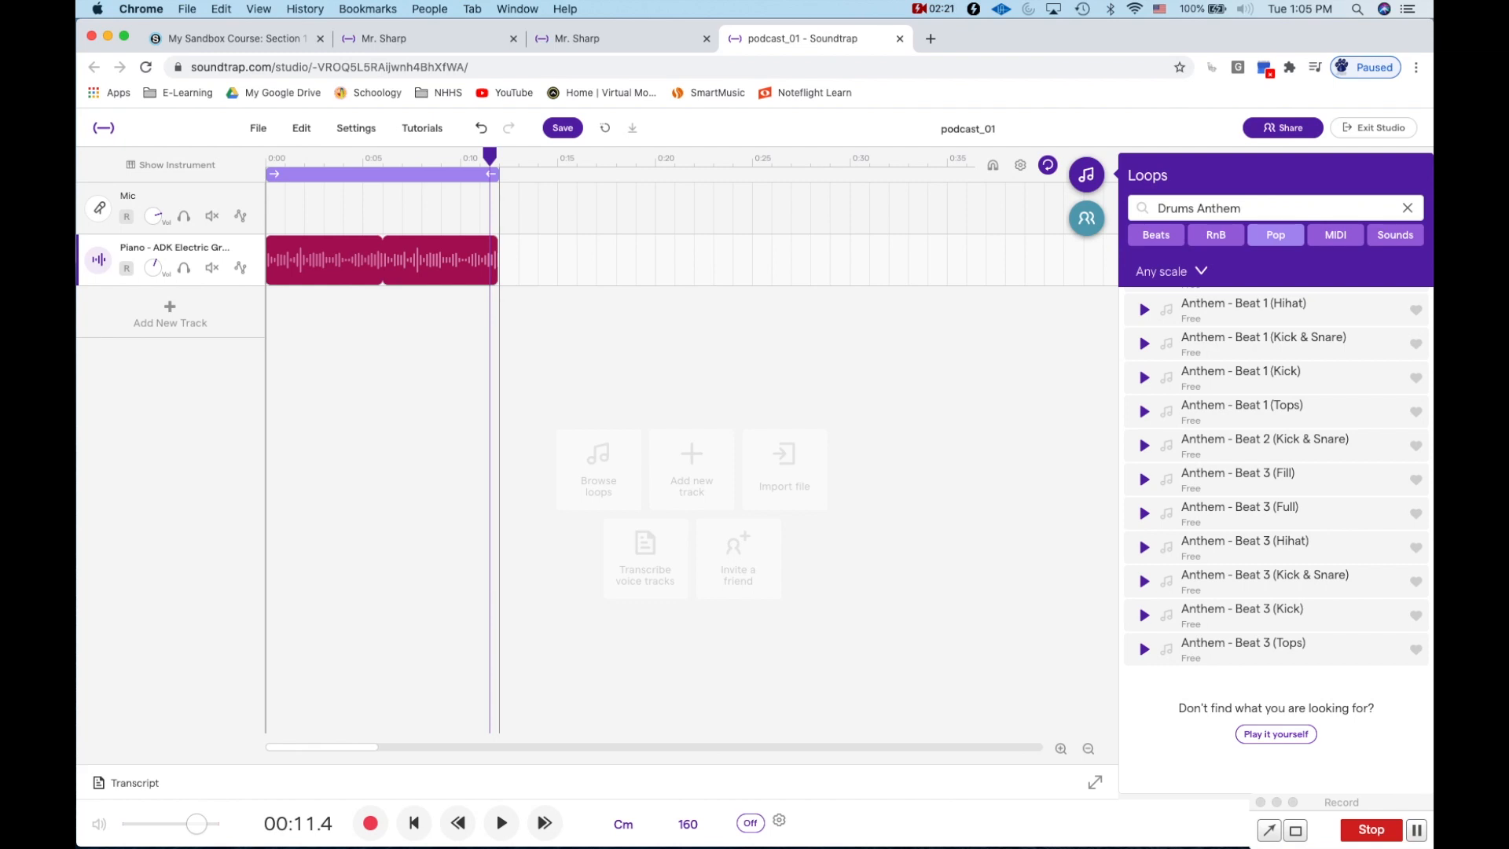
Preview the Kick & Snare loops of Anthem - Beat 2 and Beat 3, and add Anthem - Beat 3 (Kick & Snare) on a new track
left_click(1146, 447)
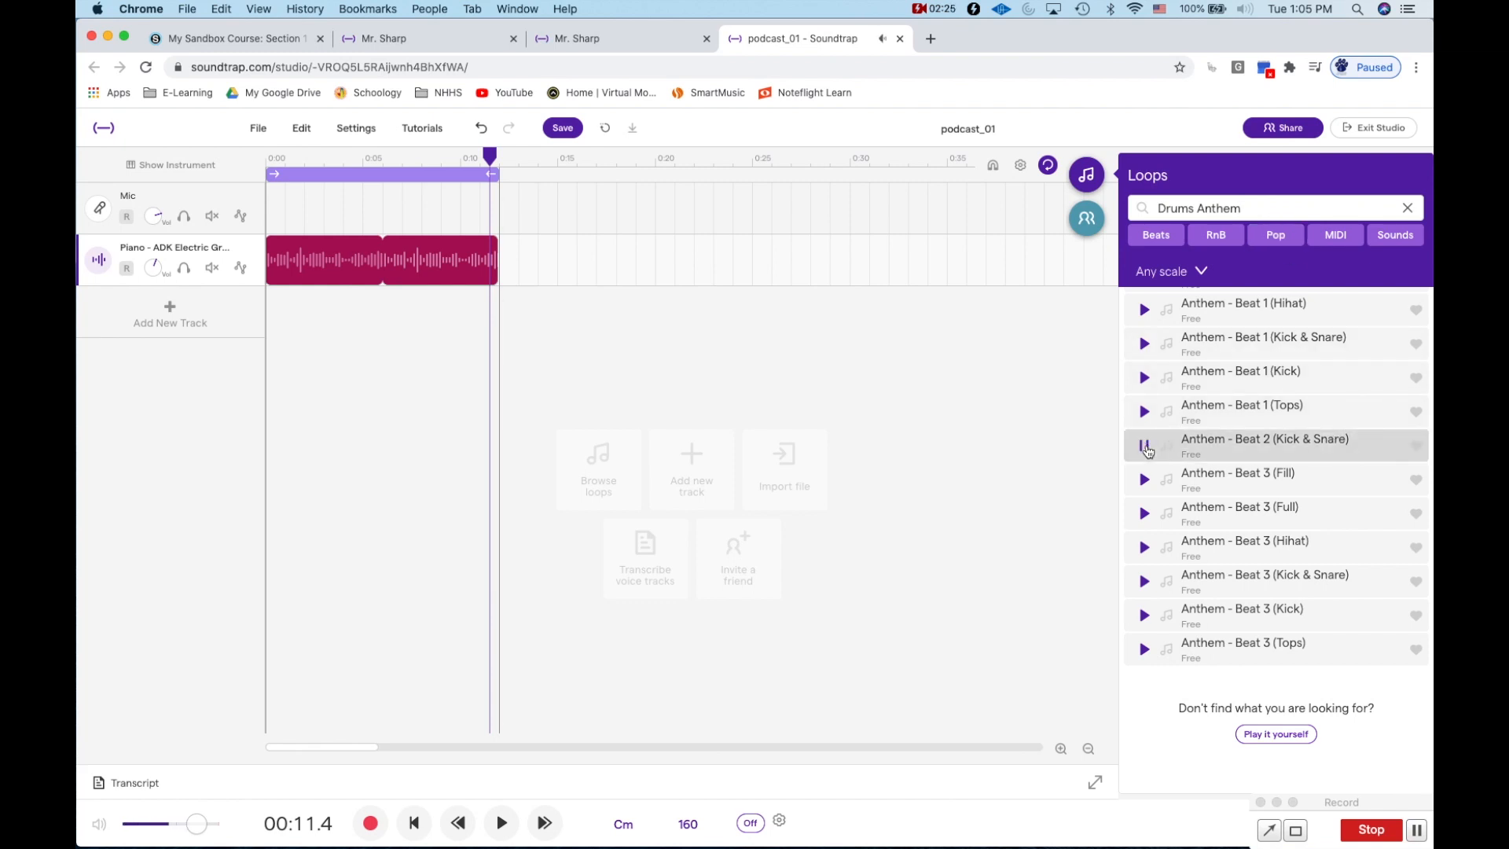
left_click(1146, 449)
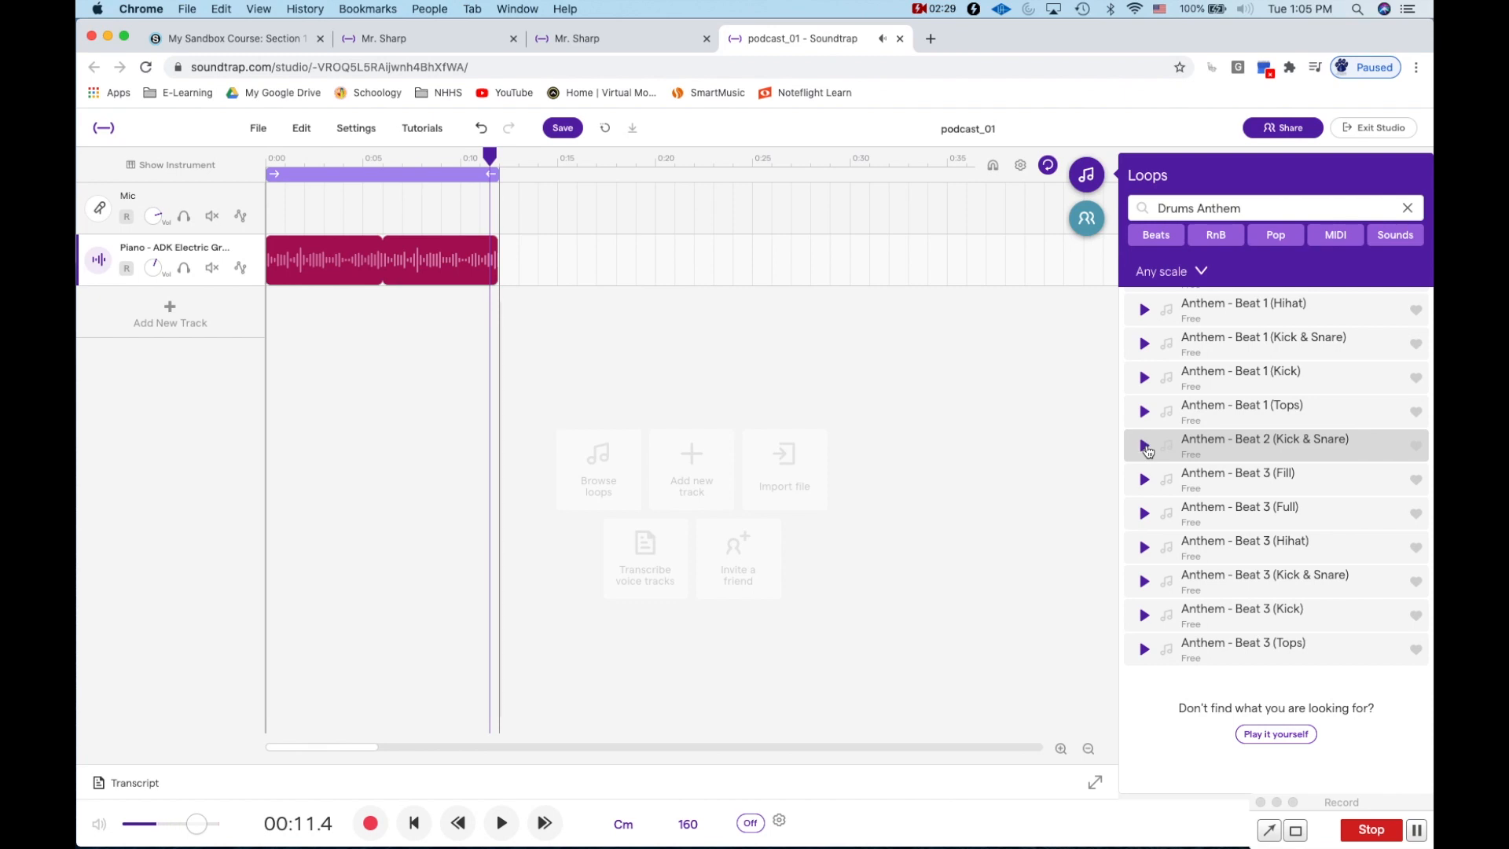
left_click(1147, 583)
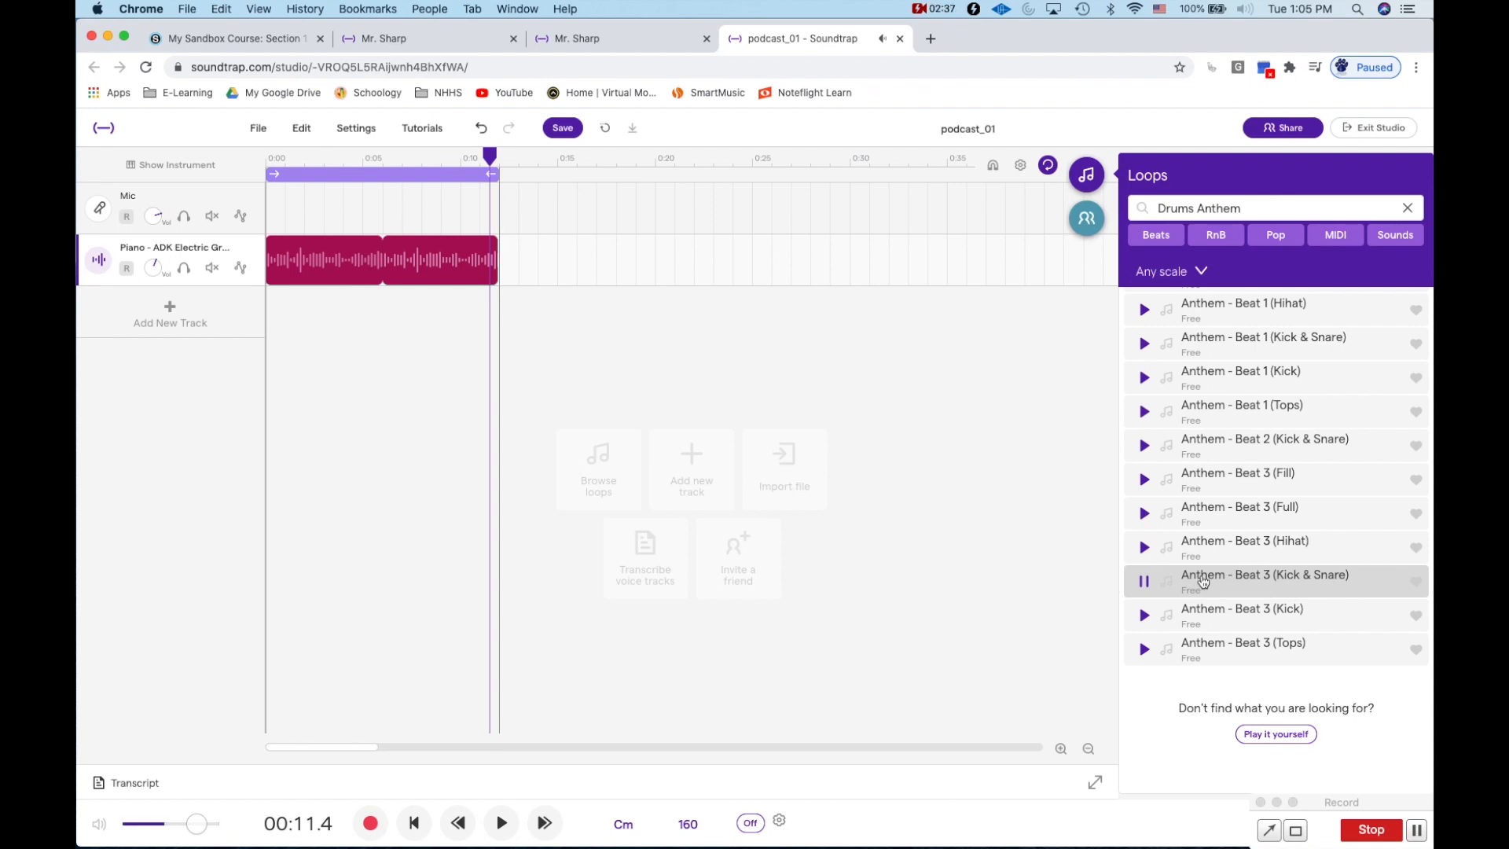
left_click_drag(1202, 581, 833, 457)
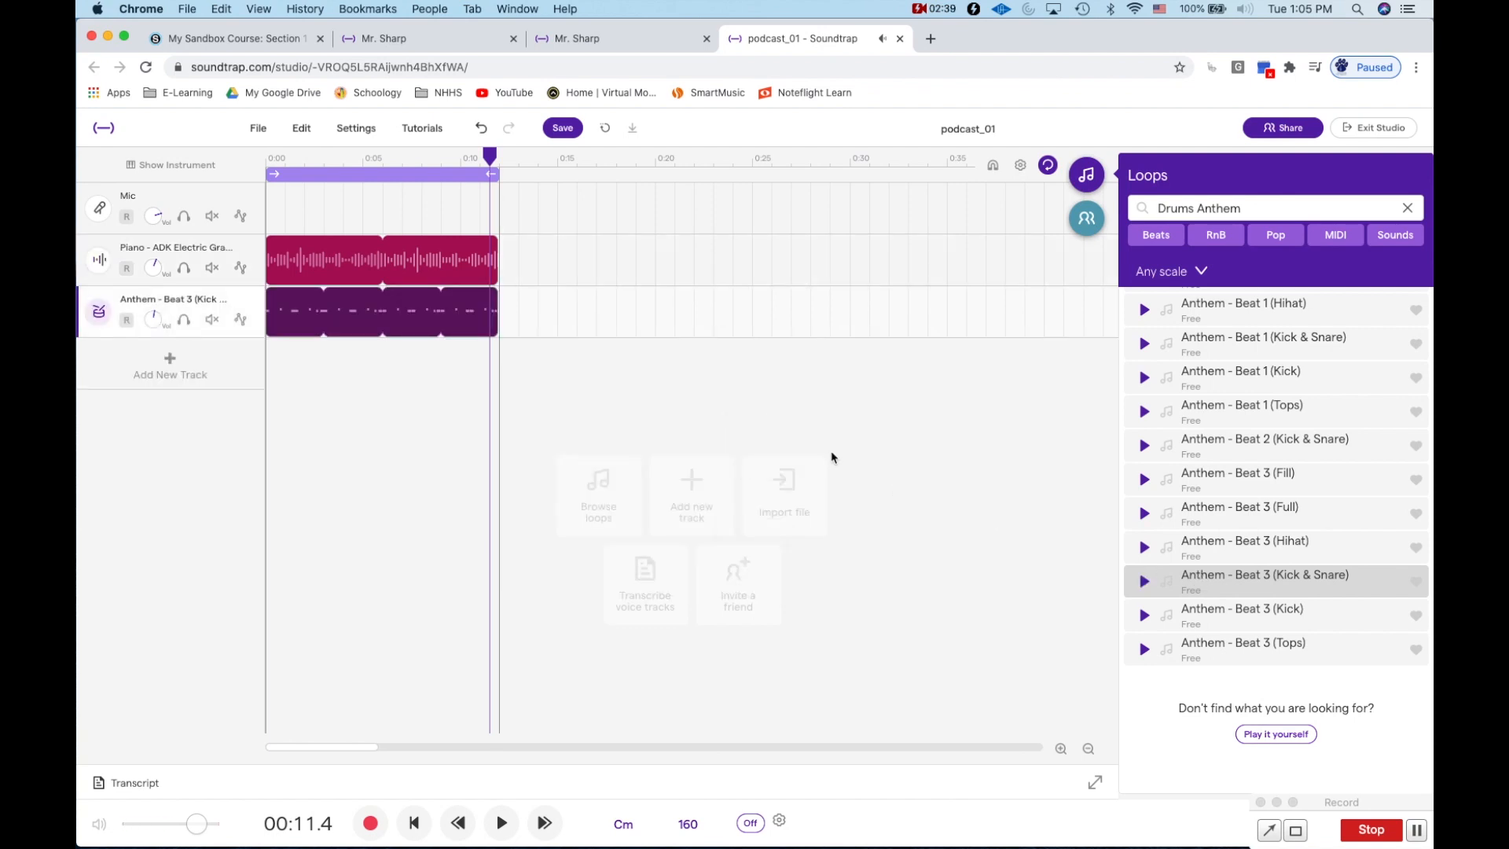
Return the playhead to the start of the timeline, play the piano and drum loops together and stop the playback
left_click_drag(489, 157, 270, 174)
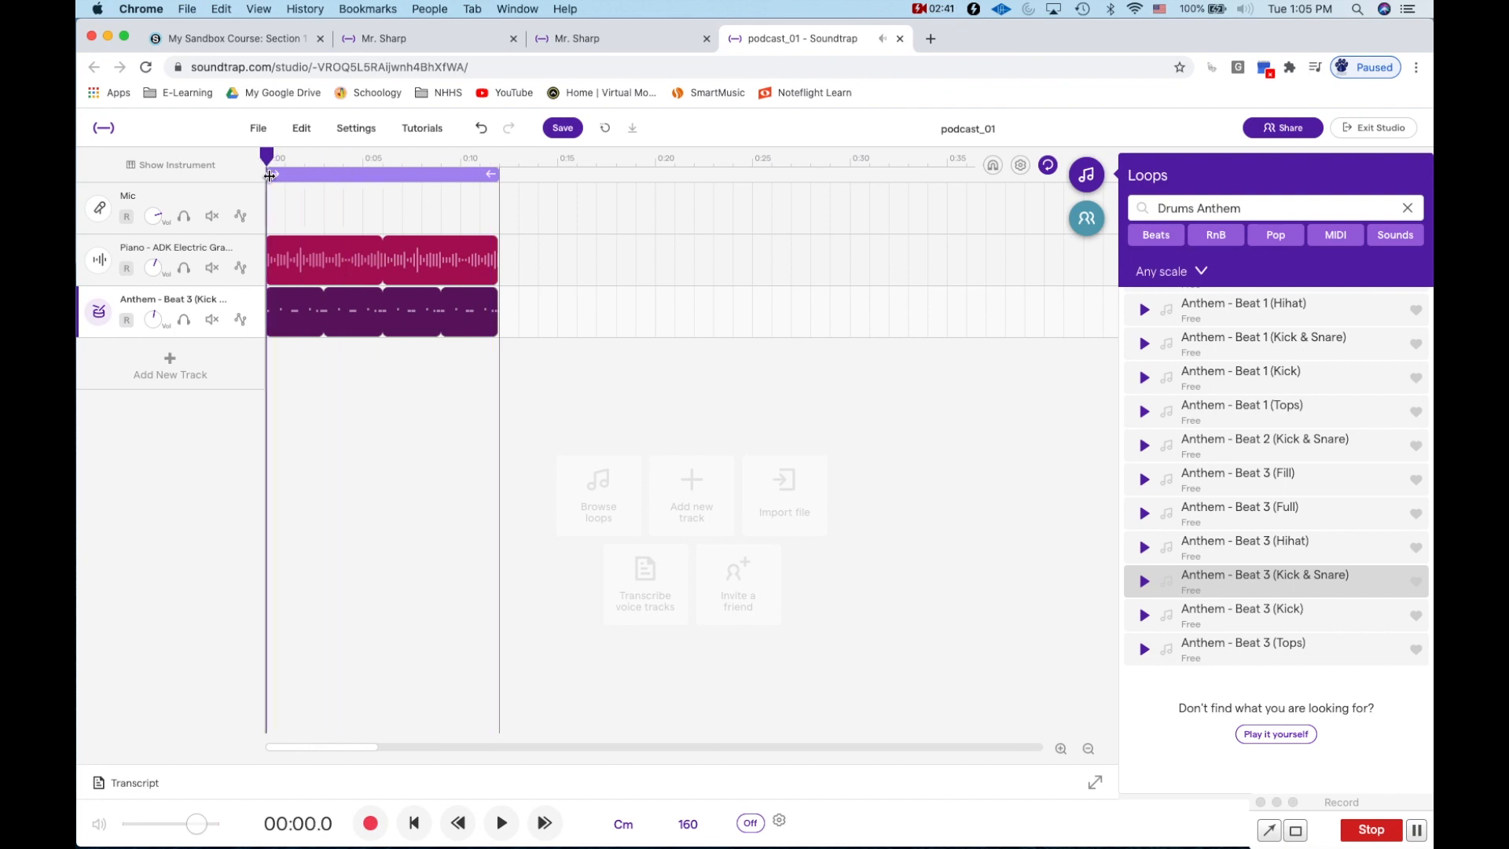
key("space")
left_click(501, 823)
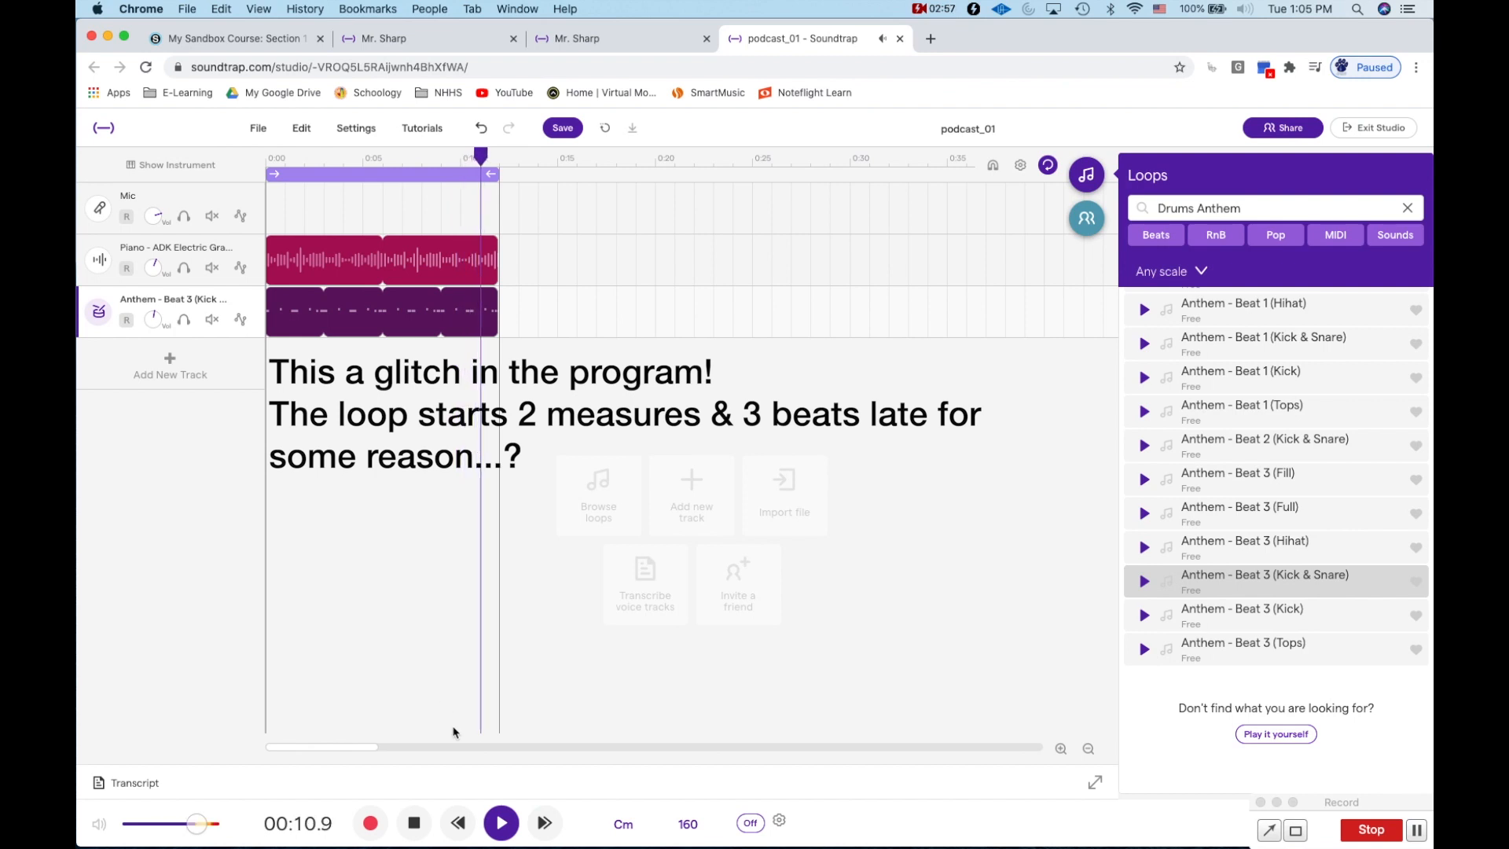
left_click(410, 824)
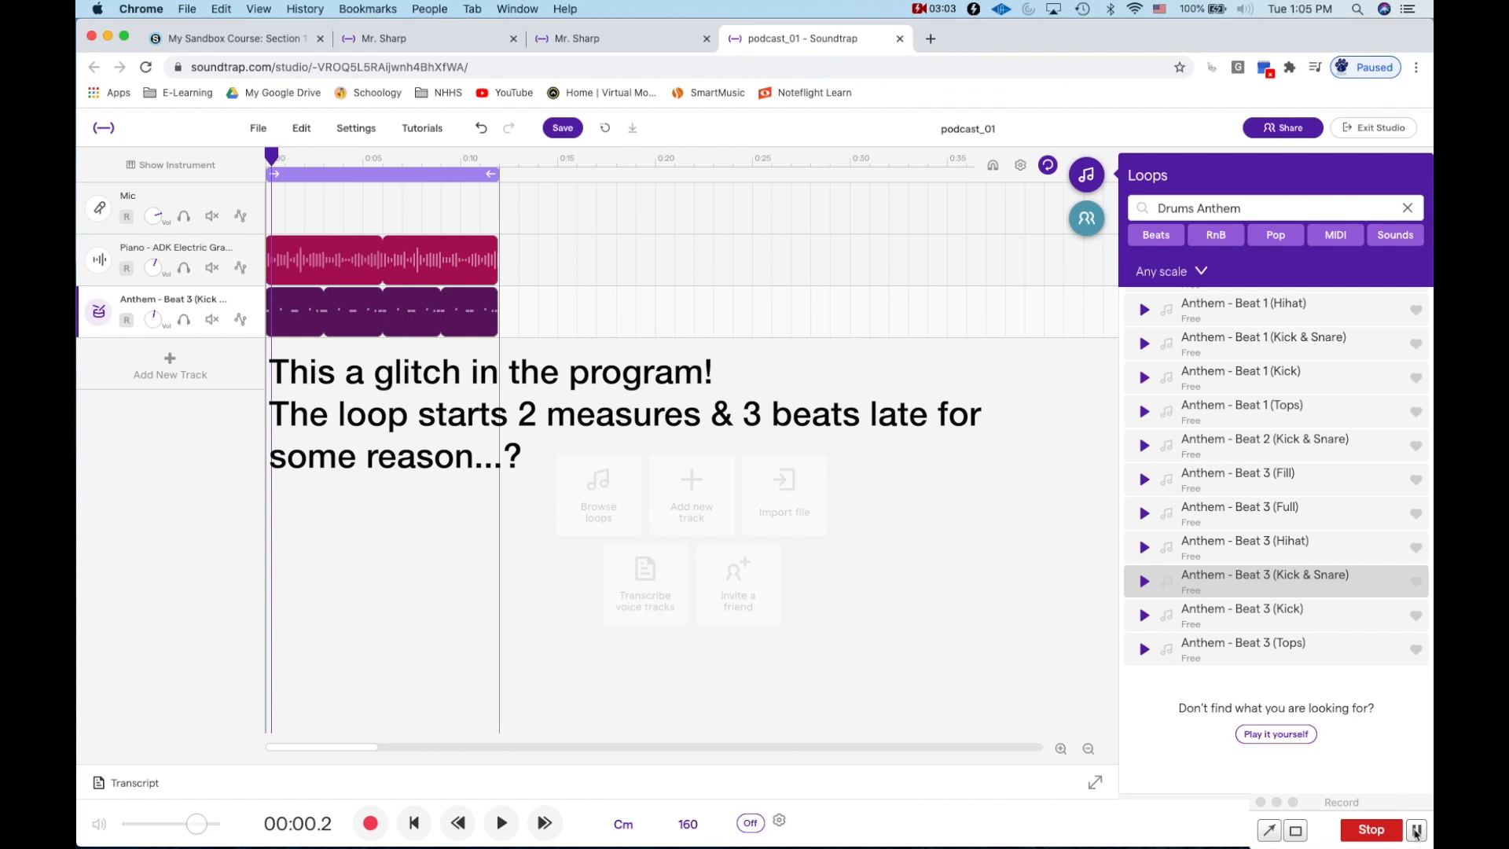
Examine the timeline's grid size, time signature and ruler options, keeping the Beats ruler selected
left_click(1415, 832)
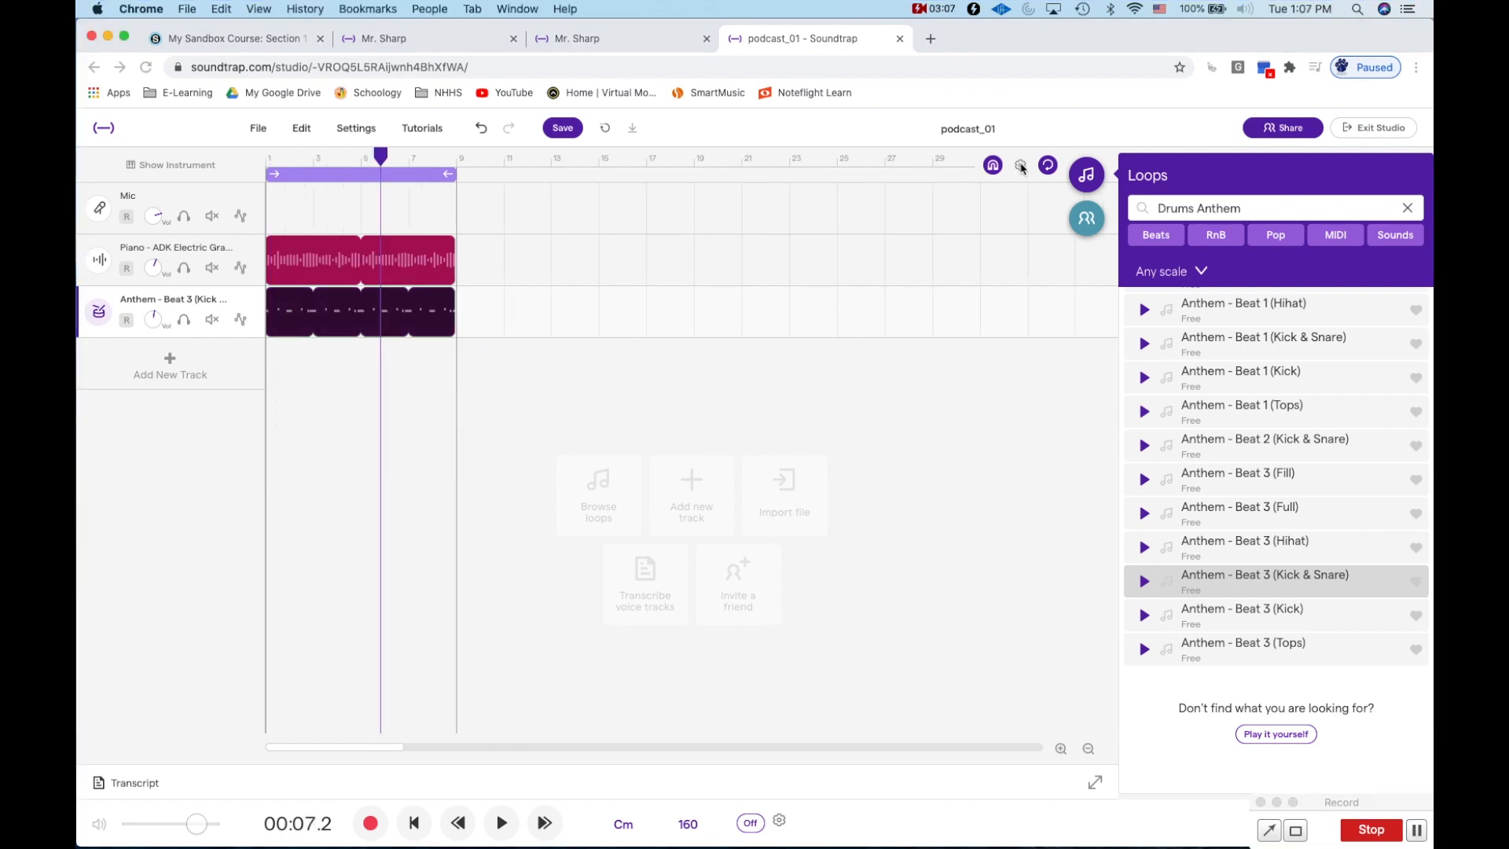
left_click(1020, 165)
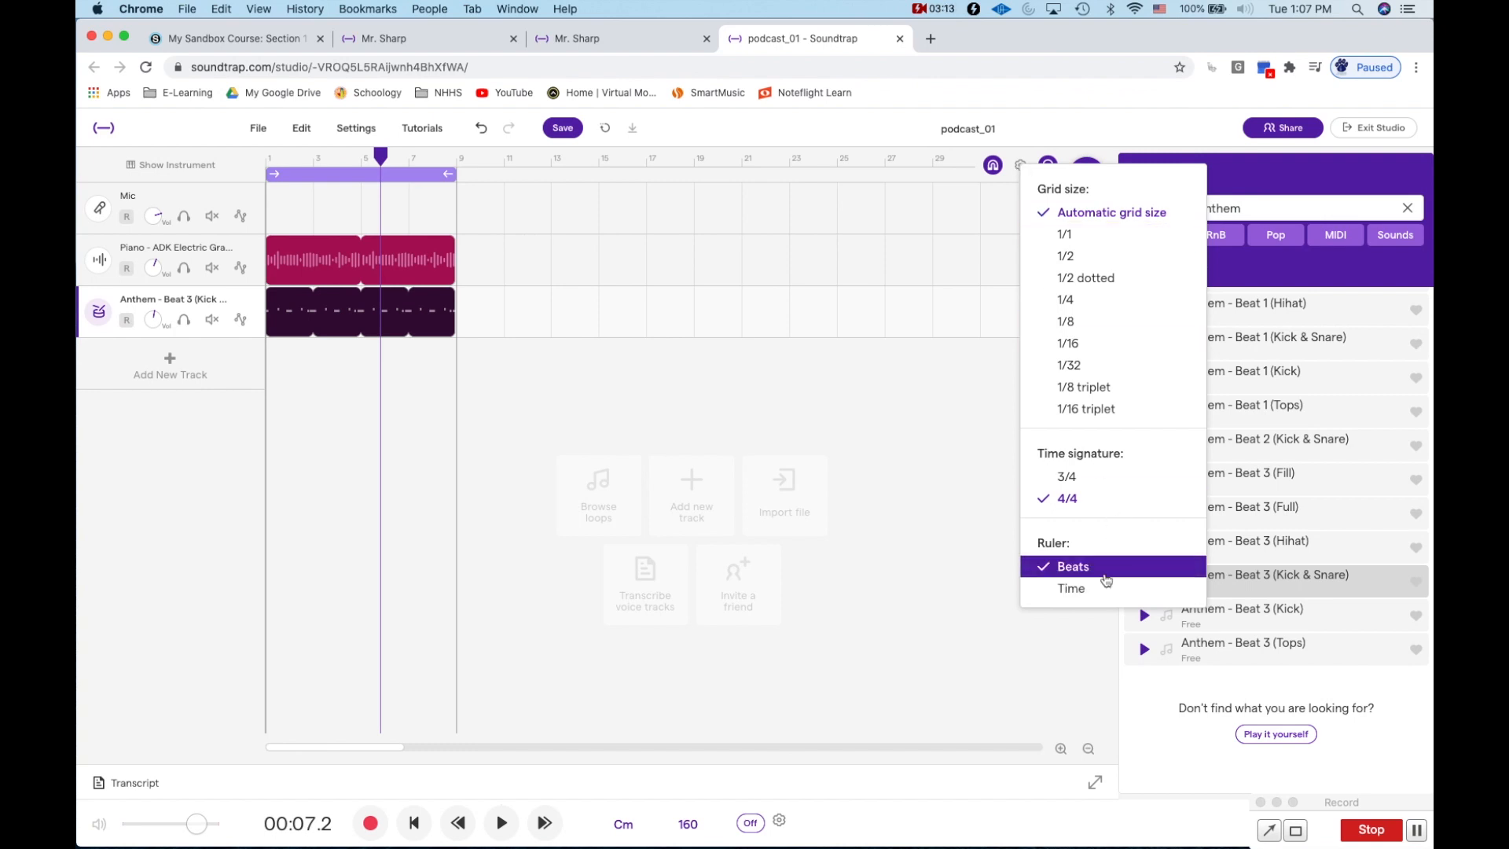
left_click(1018, 162)
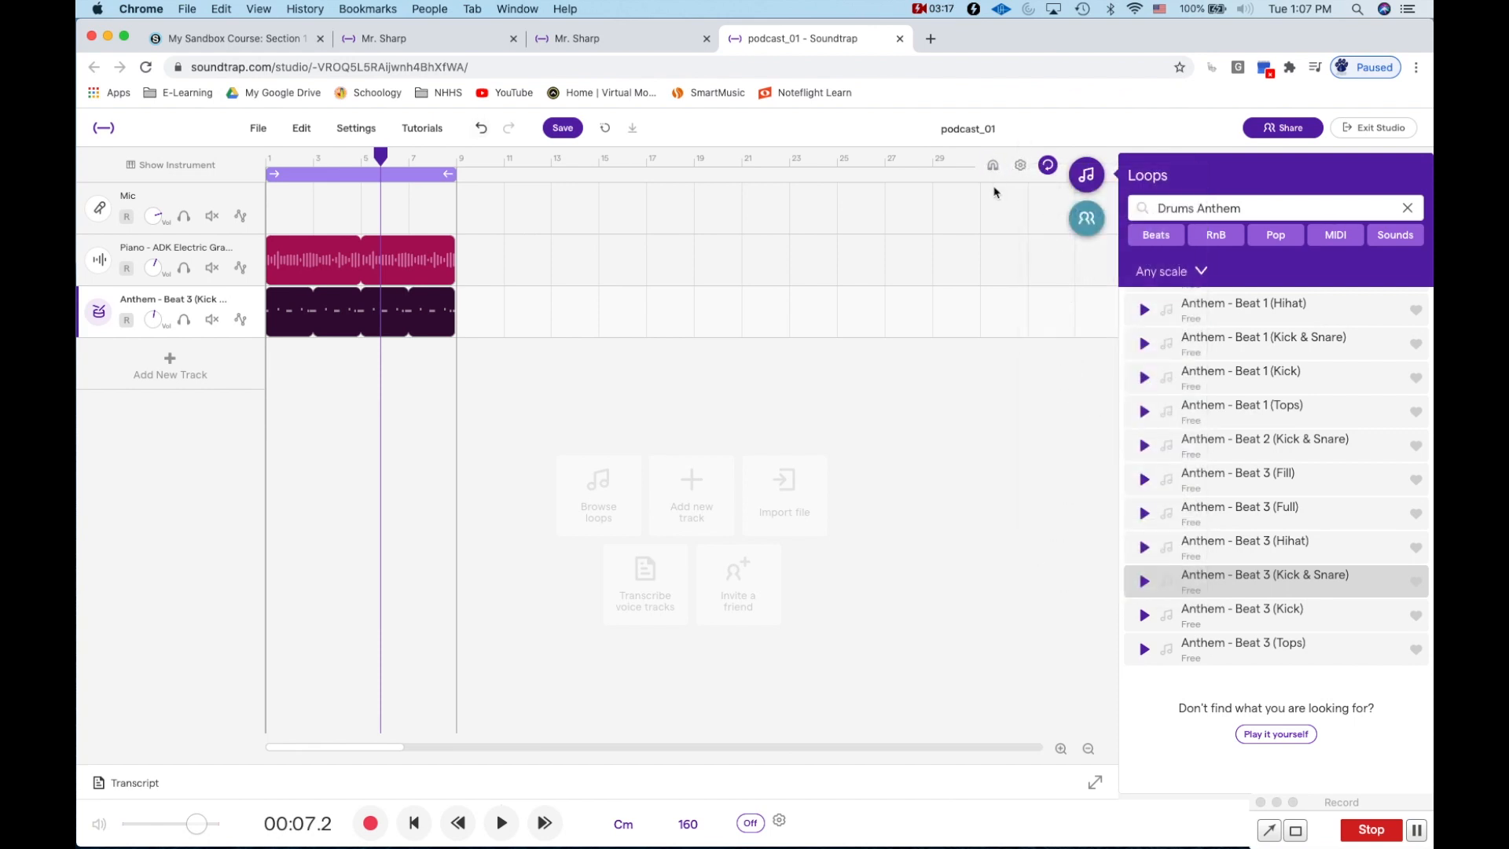
Toggle snap to grid on the timeline repeatedly and leave it turned off
left_click(994, 166)
left_click(995, 179)
left_click(995, 178)
left_click(995, 178)
left_click(994, 178)
left_click(995, 179)
left_click(995, 178)
left_click(995, 178)
left_click(1047, 164)
Try shifting the Anthem - Beat 3 drum region freely with snap to grid off, keeping it at the timeline start
left_click(303, 323)
right_click(304, 322)
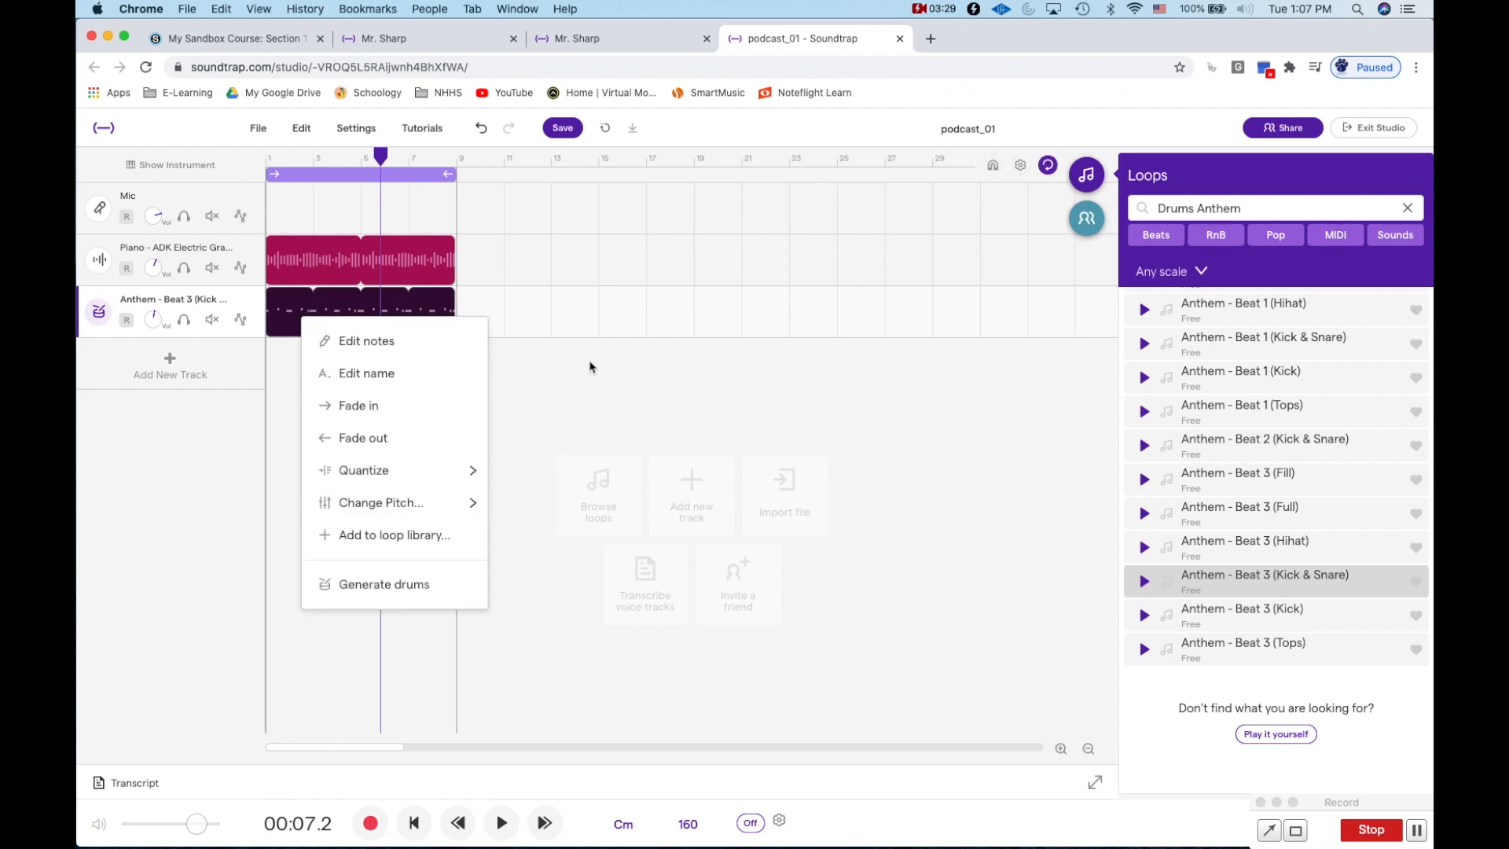
left_click(307, 323)
mouse_move(371, 322)
left_mouse_down()
mouse_move(513, 320)
mouse_move(360, 321)
left_mouse_up()
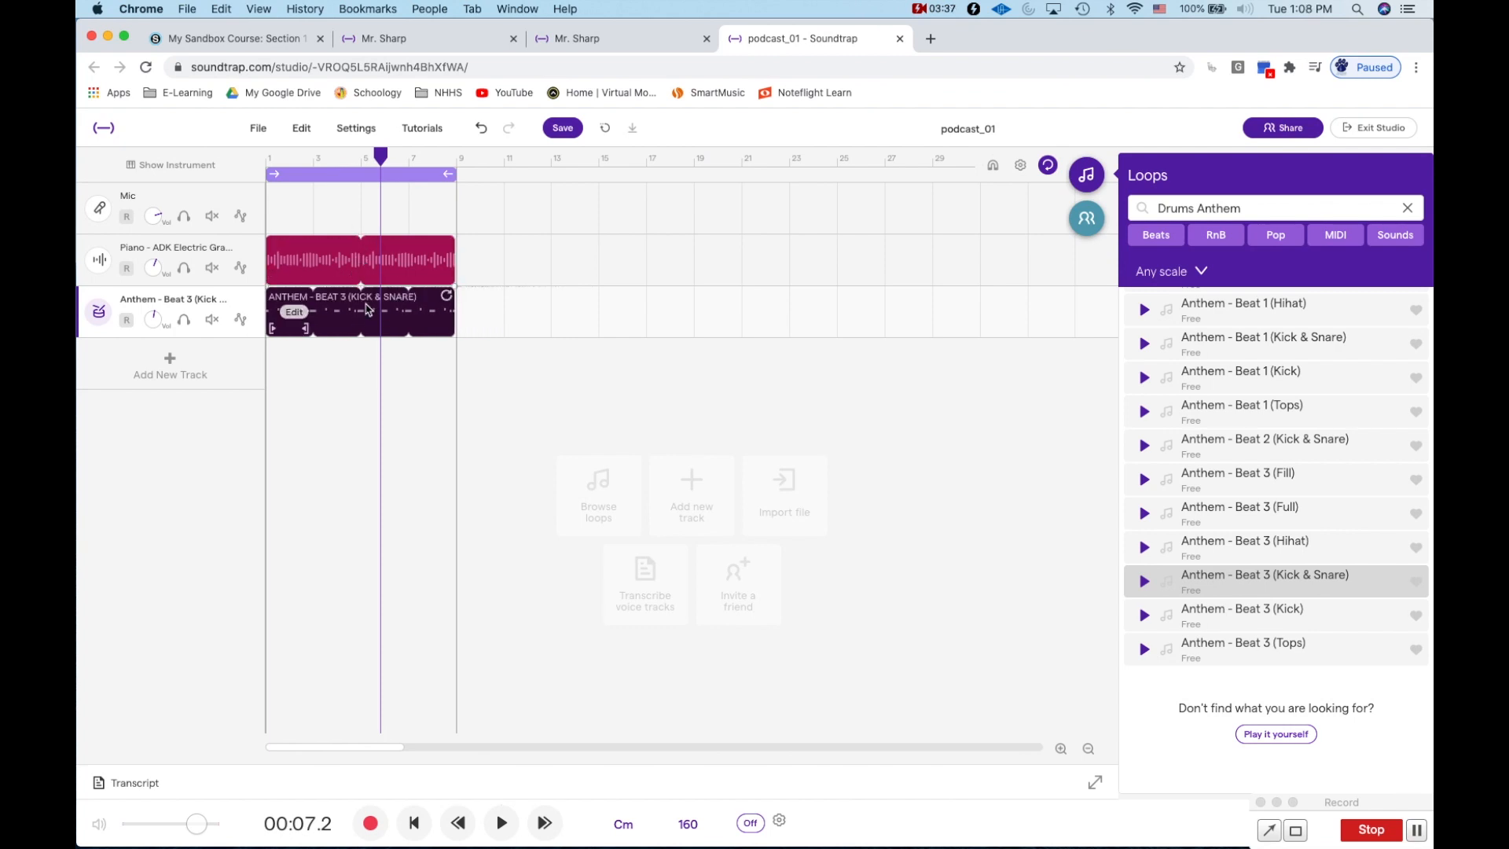
left_click_drag(338, 309, 305, 308)
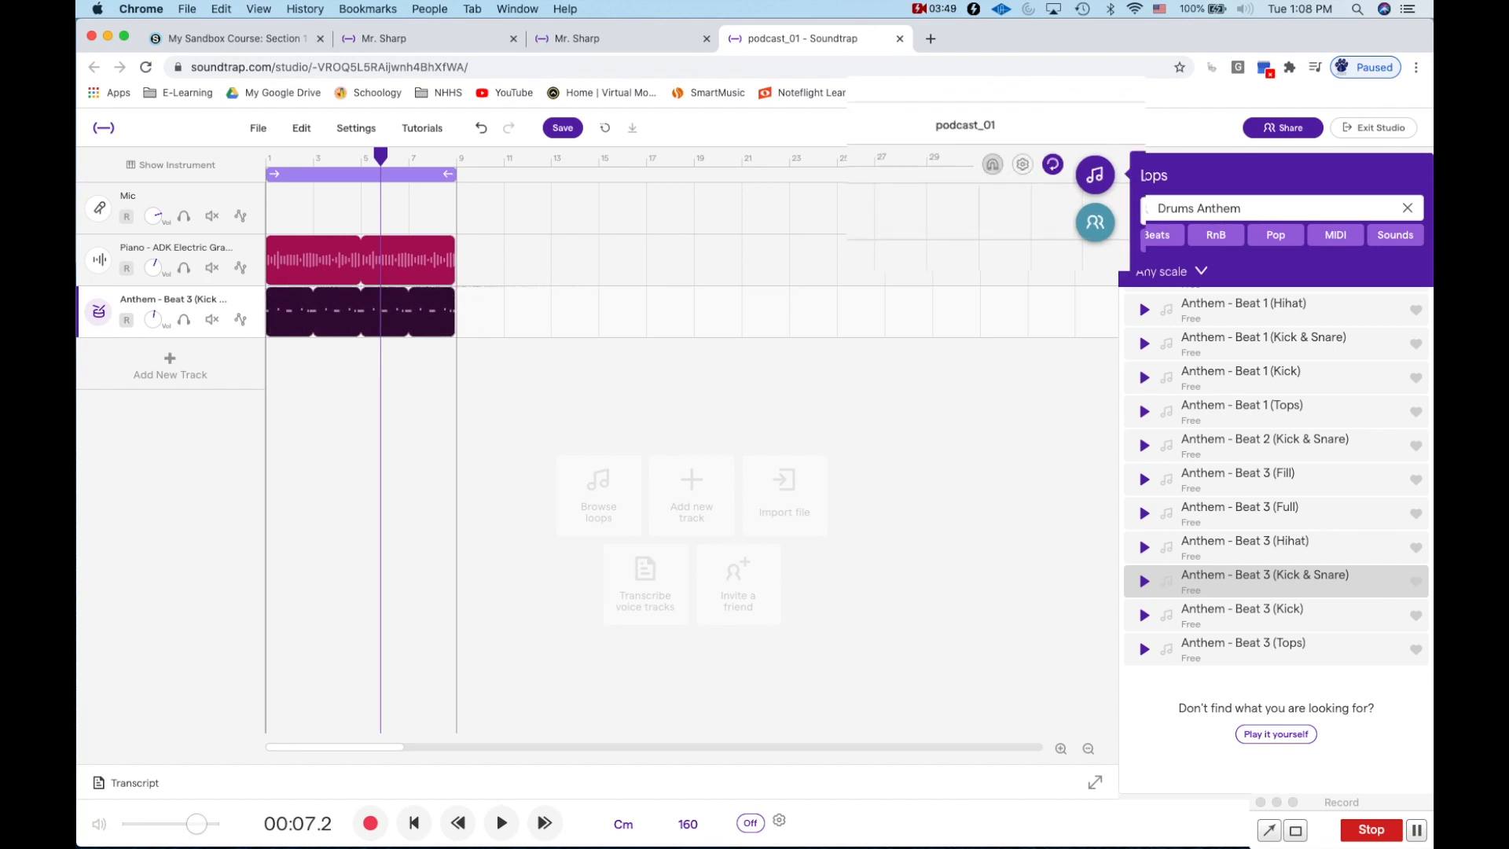
Turn on snap to grid and try moving the Anthem - Beat 3 drum region along the grid
left_click(993, 165)
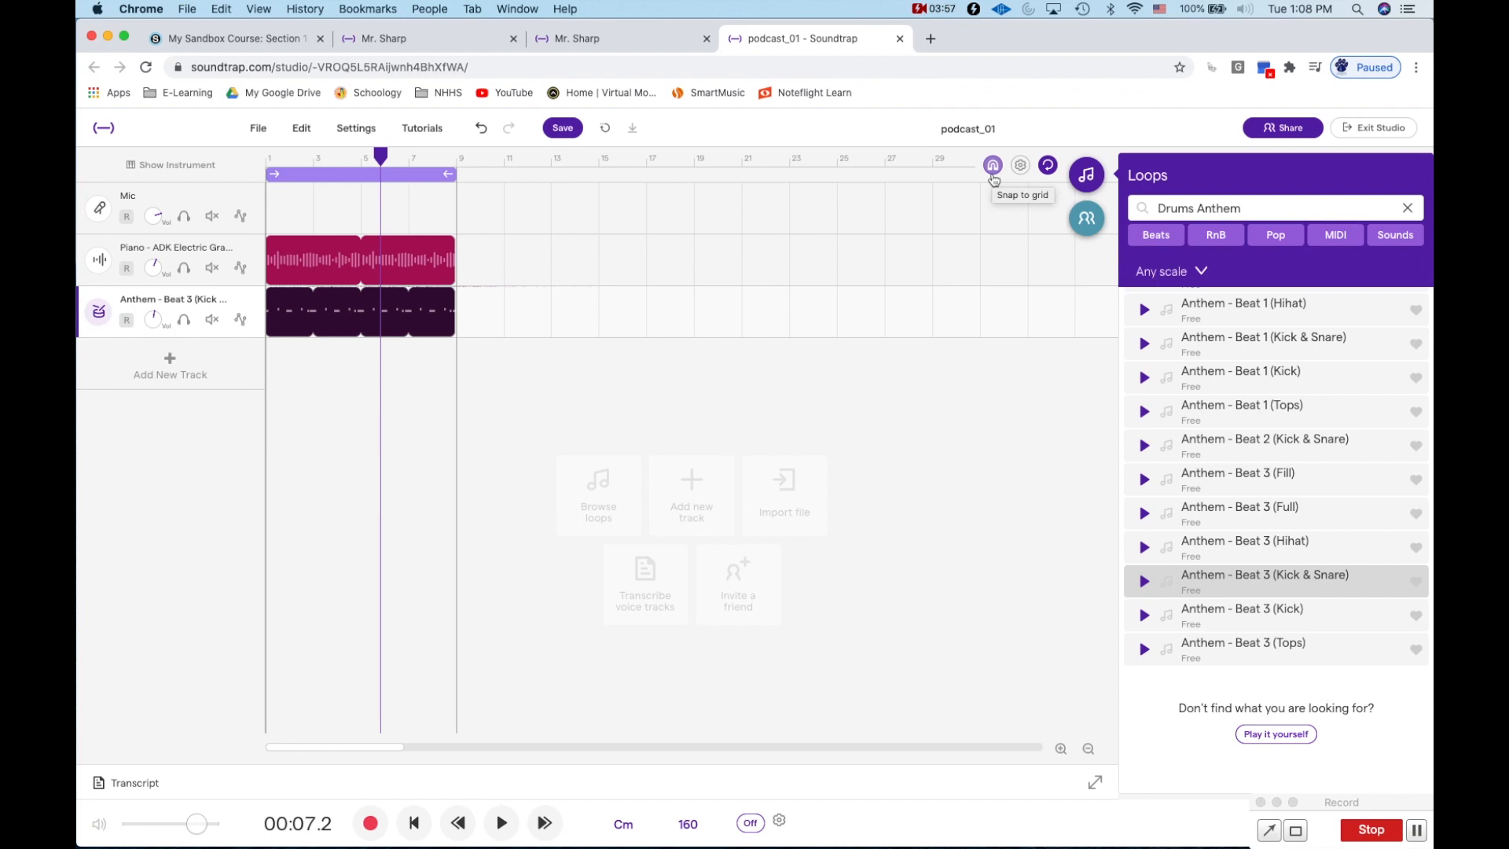
mouse_move(316, 314)
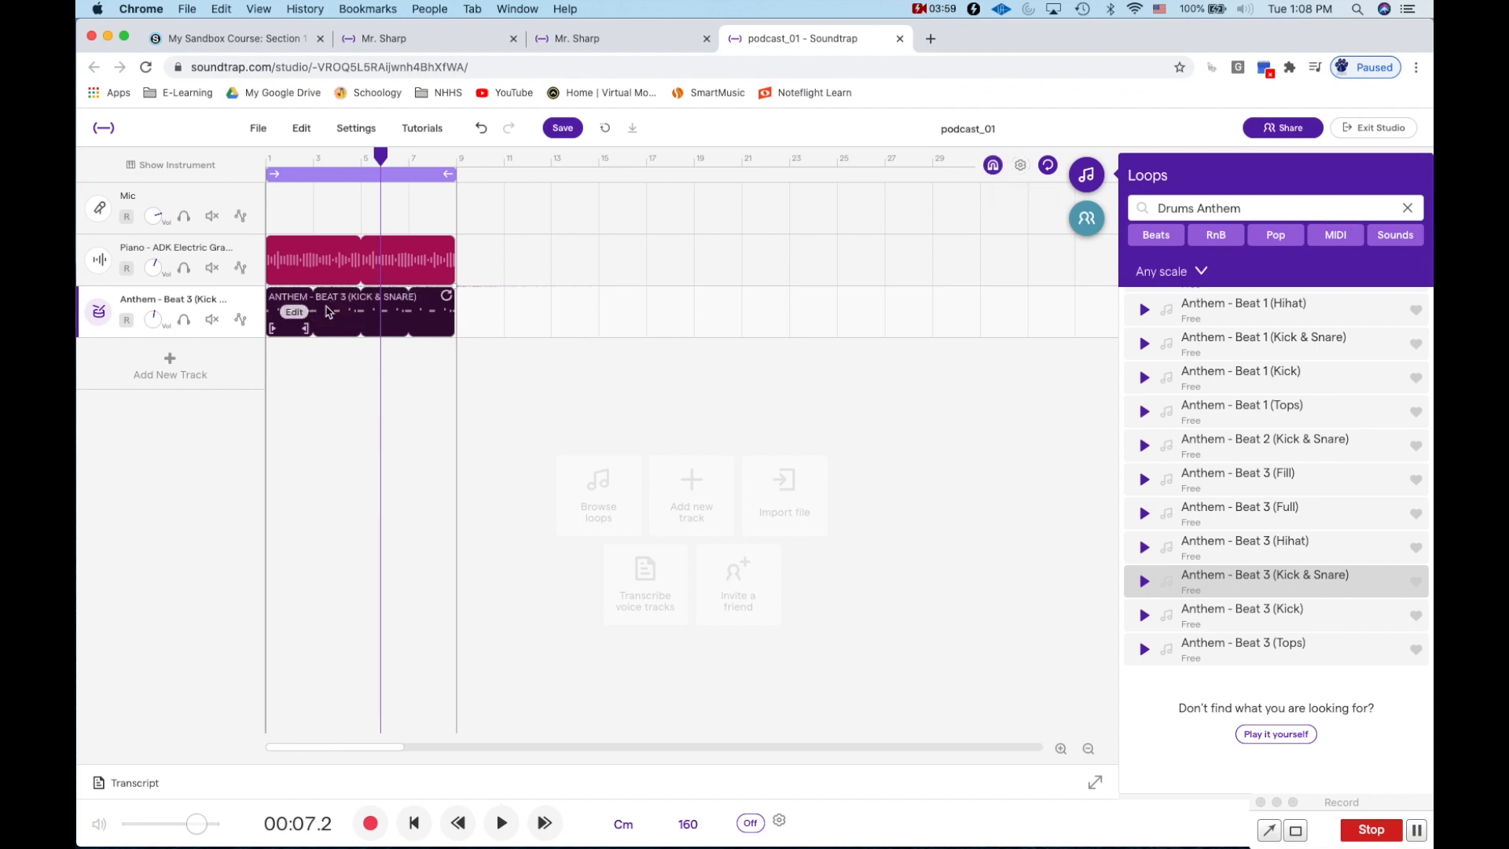
mouse_move(330, 312)
left_mouse_down()
mouse_move(511, 313)
mouse_move(341, 332)
left_mouse_up()
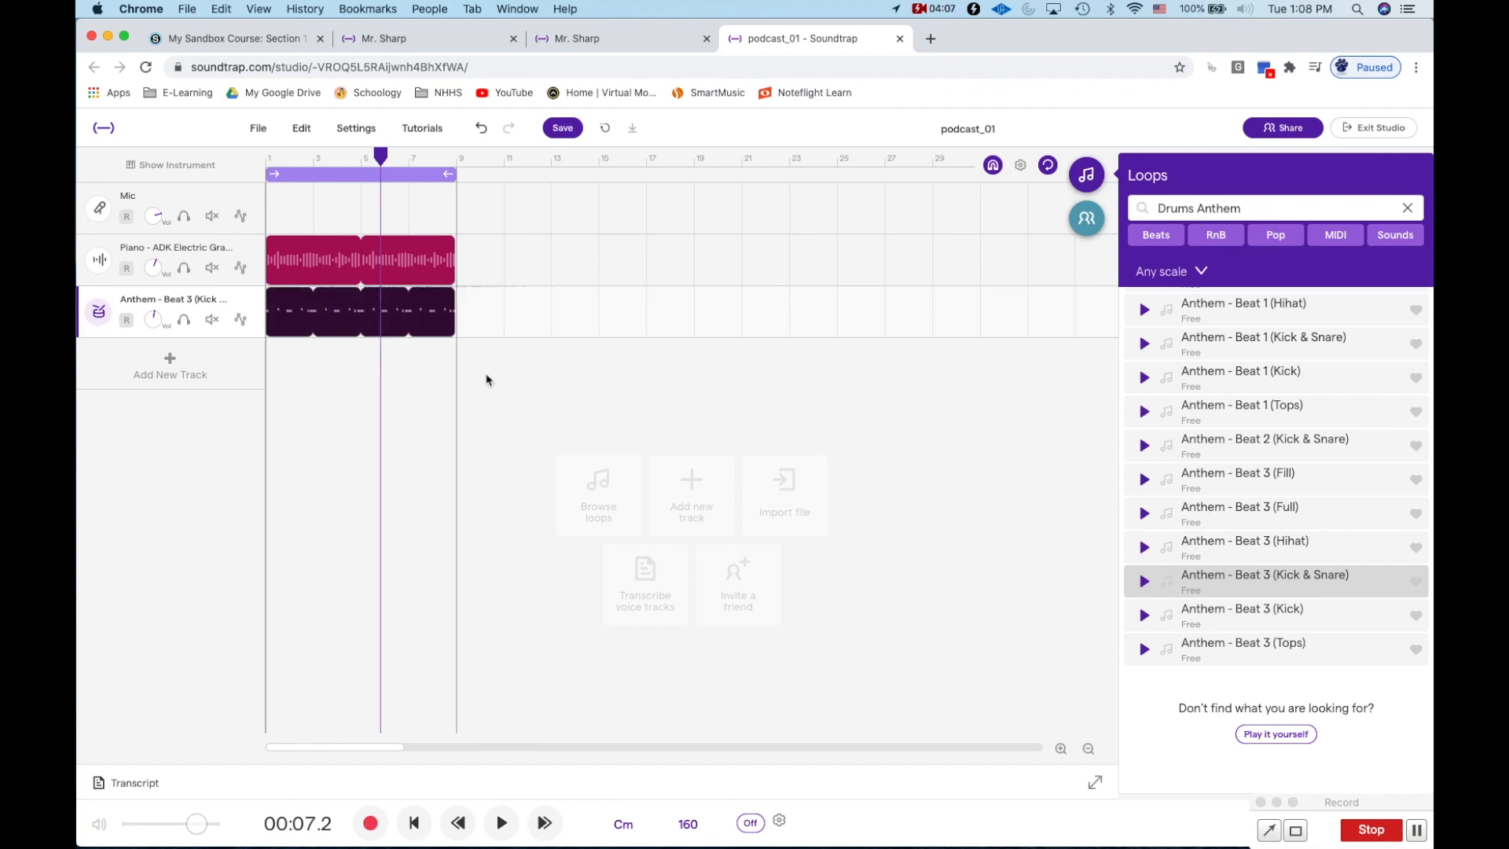
Hide the loop library and move the drum region one beat later, to beat 2 of measure 1
left_click(1084, 173)
left_click_drag(1347, 790, 1124, 842)
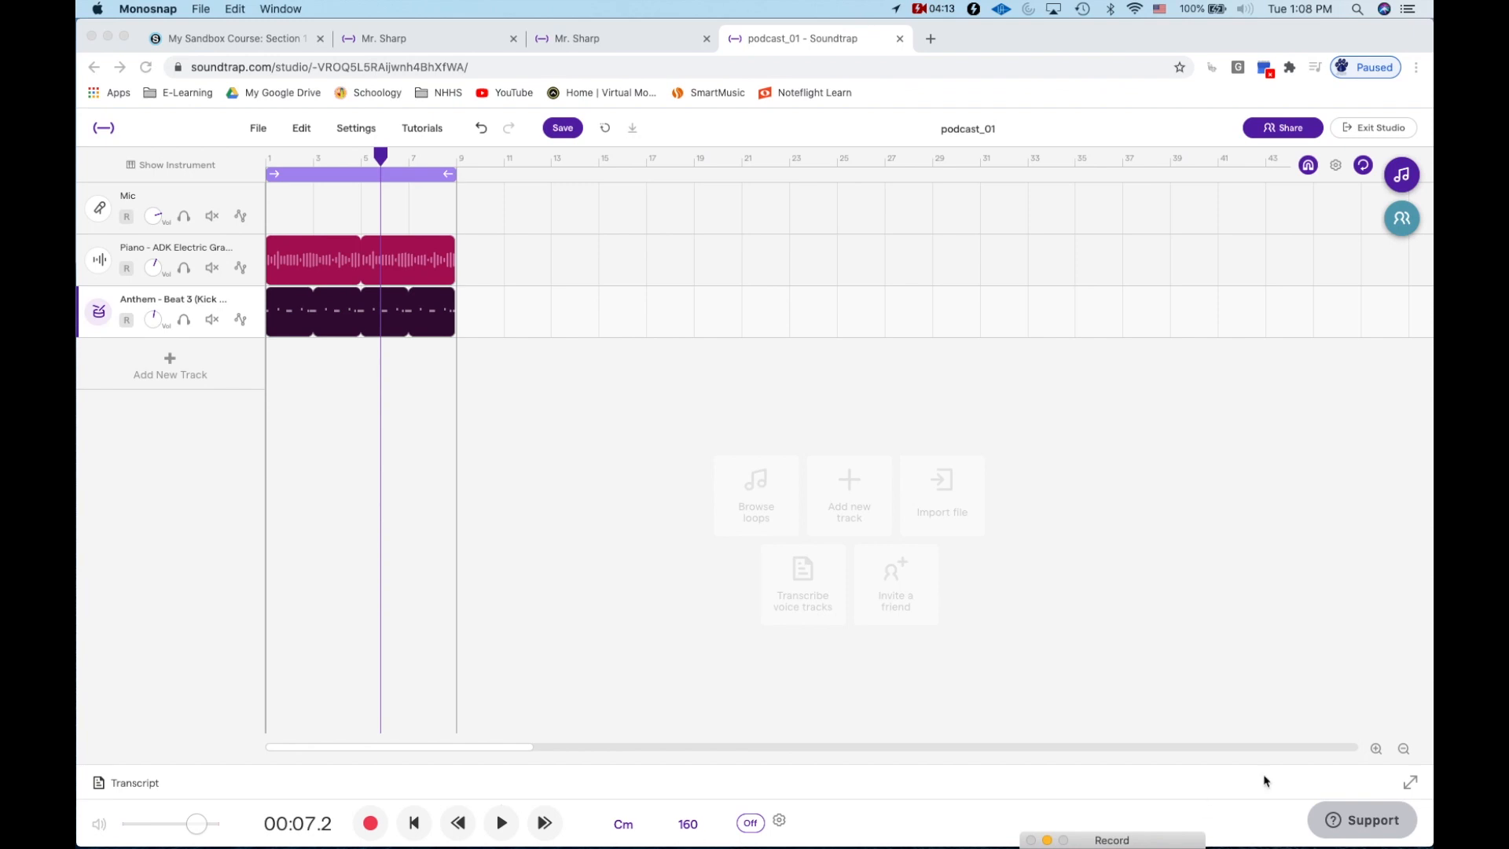
left_click(1376, 749)
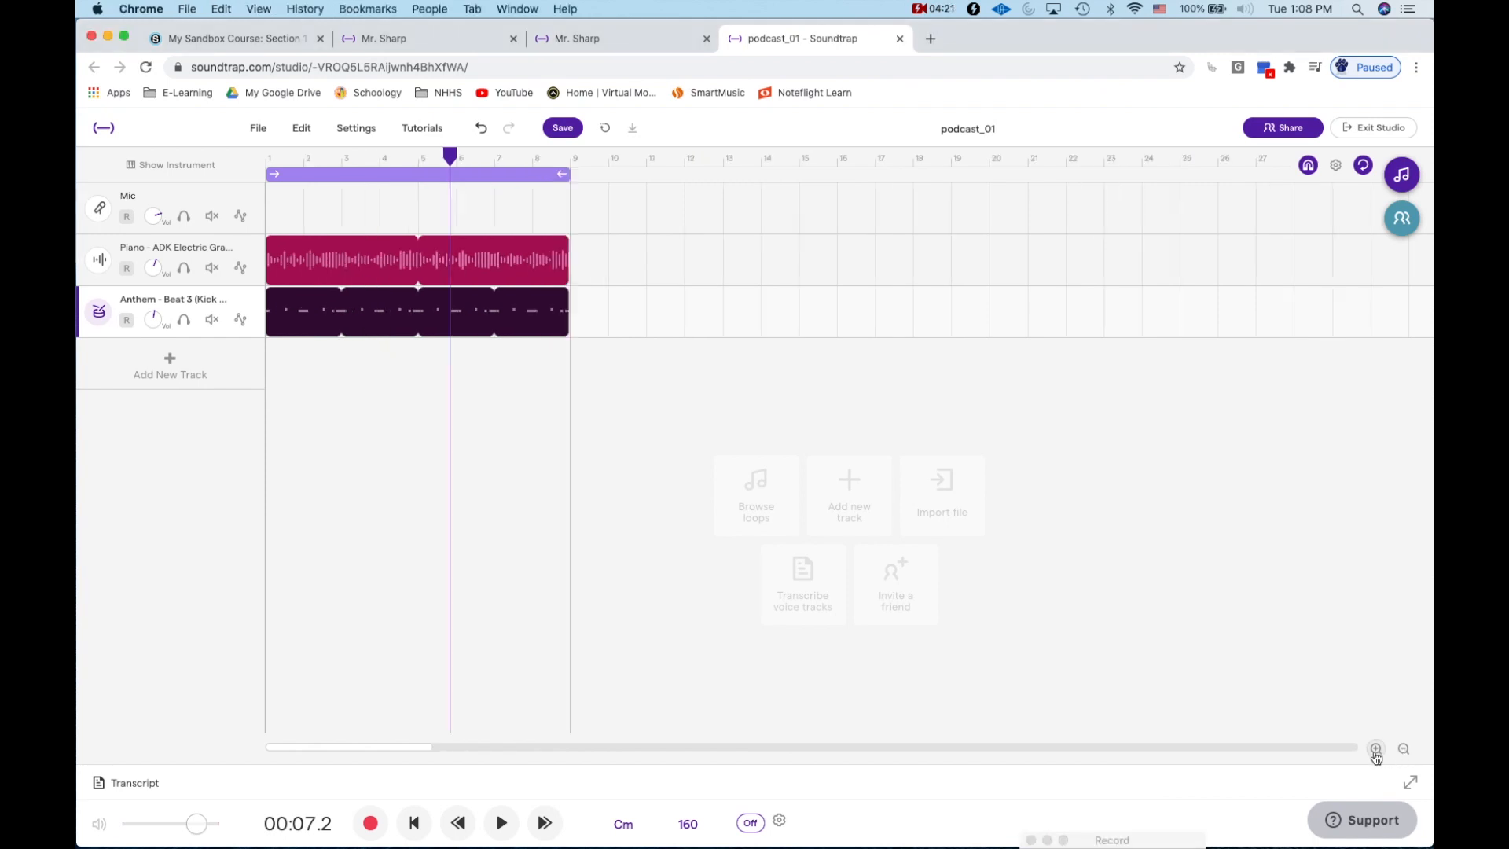
left_click(1375, 749)
left_click(1376, 749)
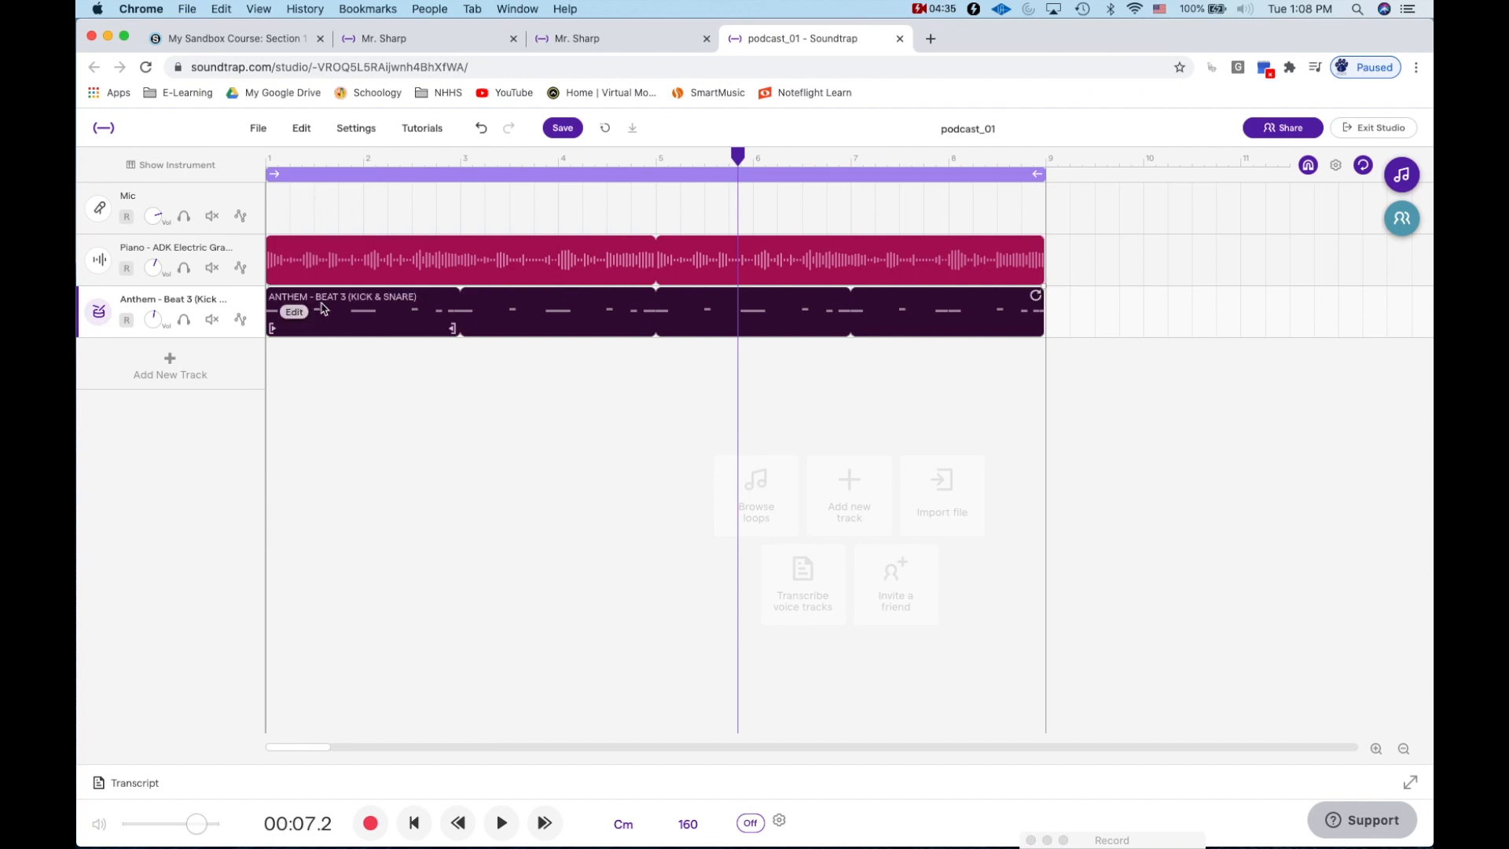
left_click_drag(326, 311, 349, 312)
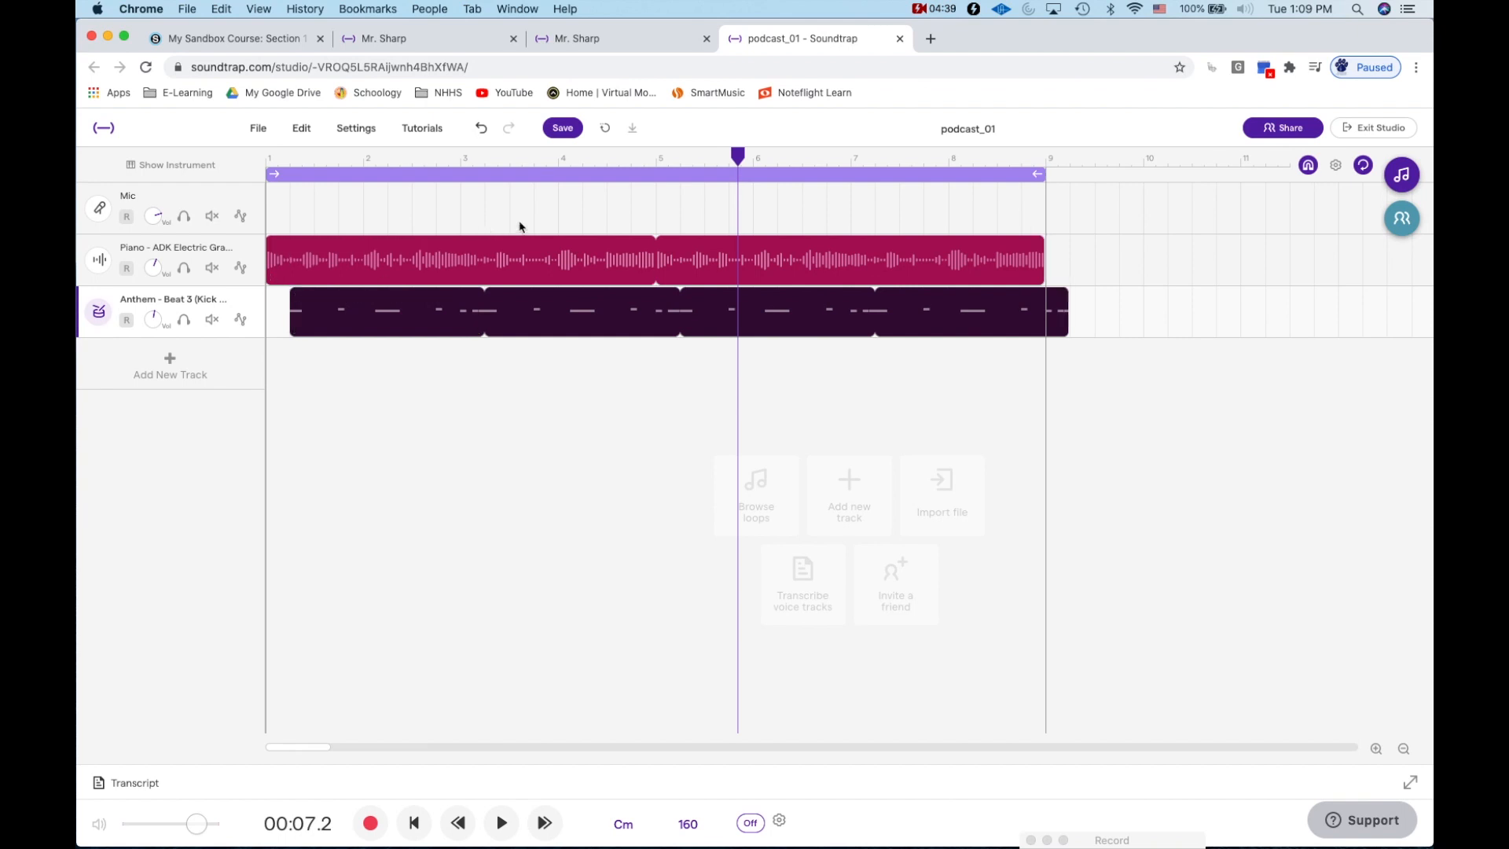
Play the shifted drum loop against the piano loop and stop the playback
left_click(500, 821)
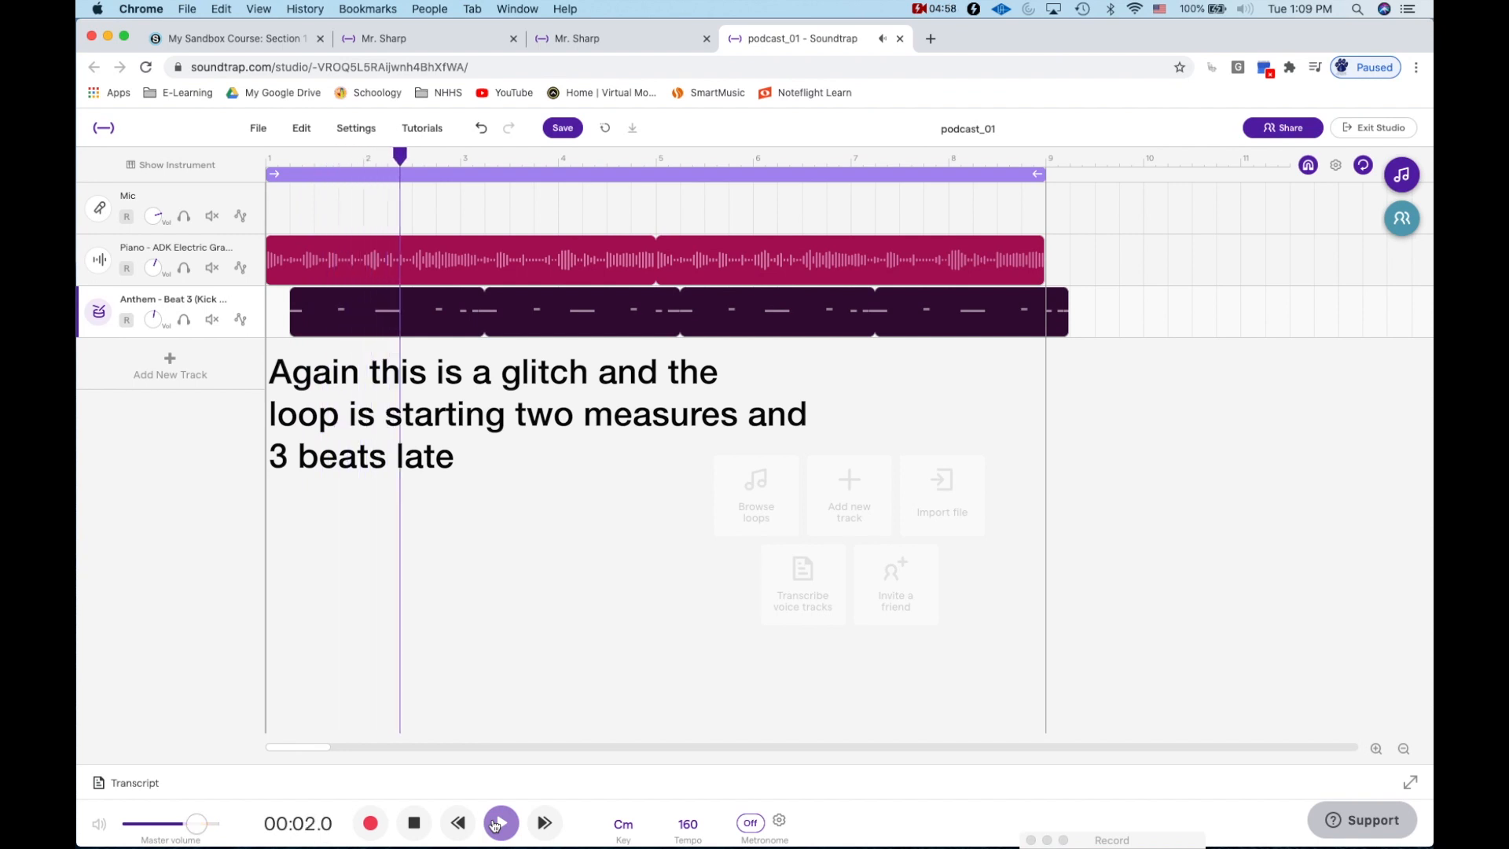
left_click(413, 822)
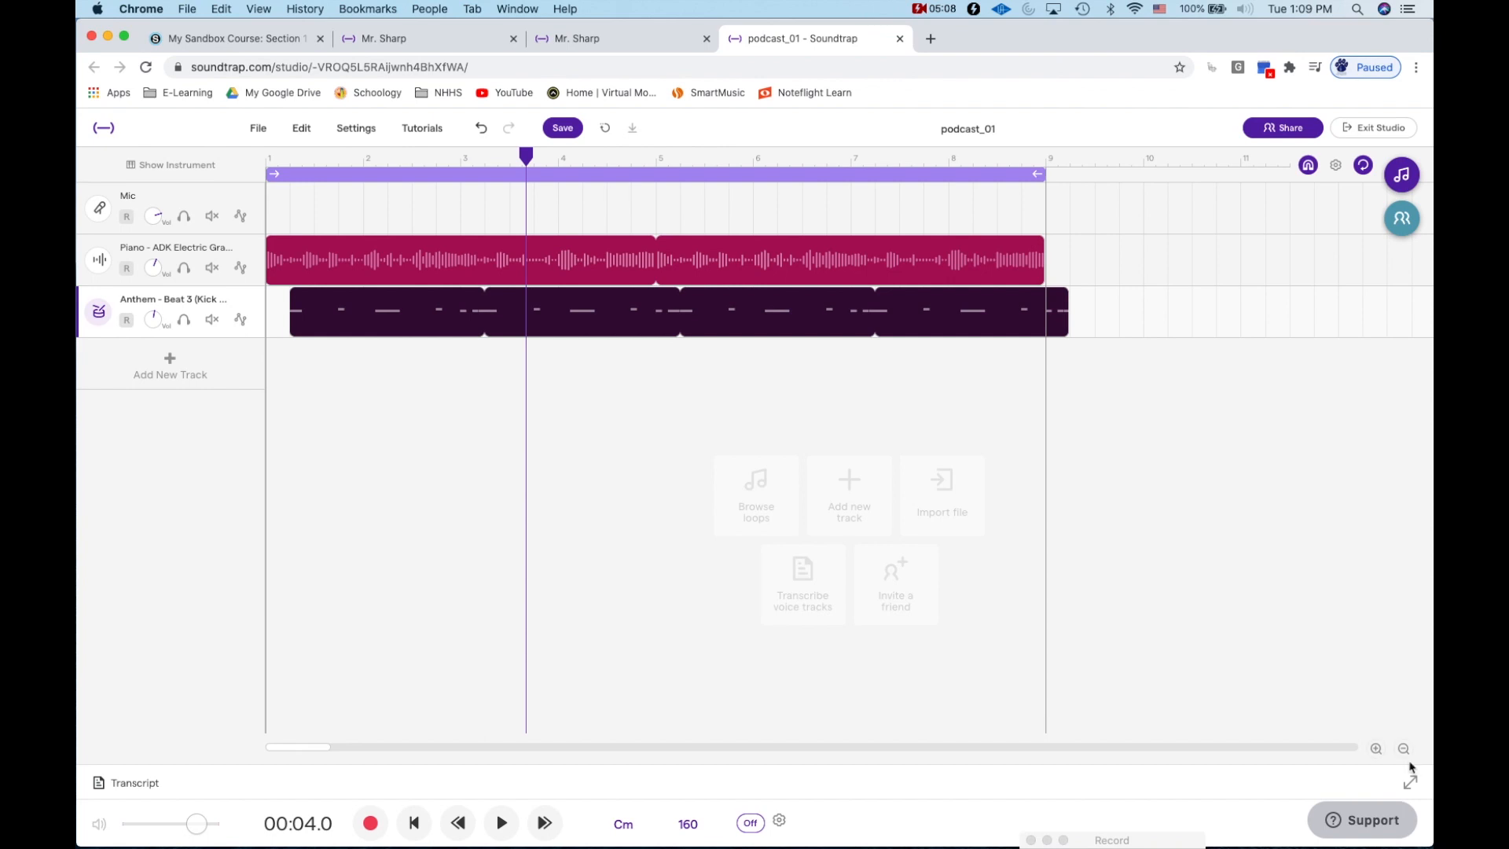
left_click(933, 7)
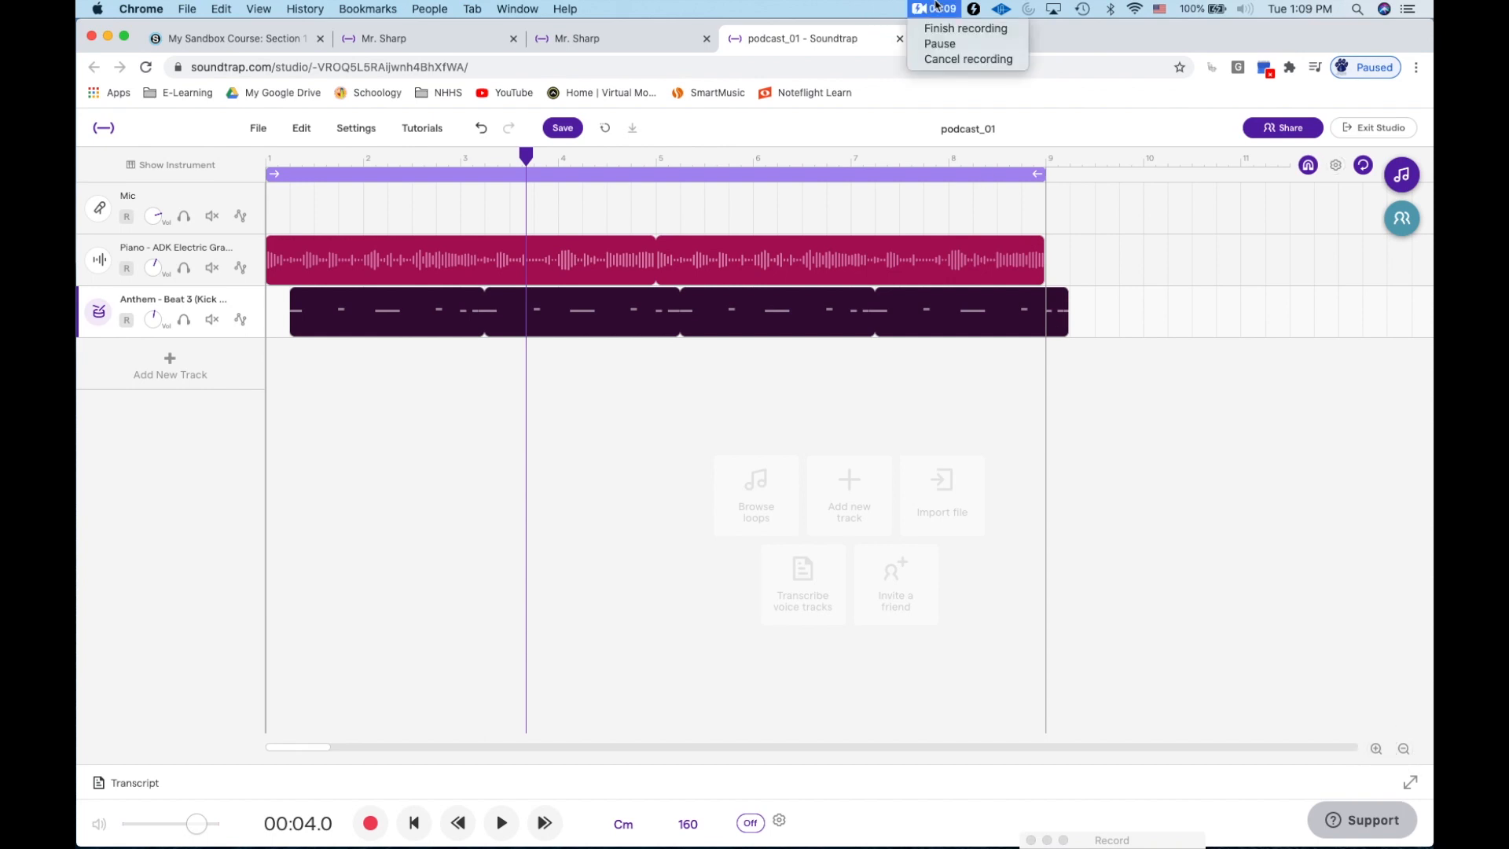
left_click(942, 44)
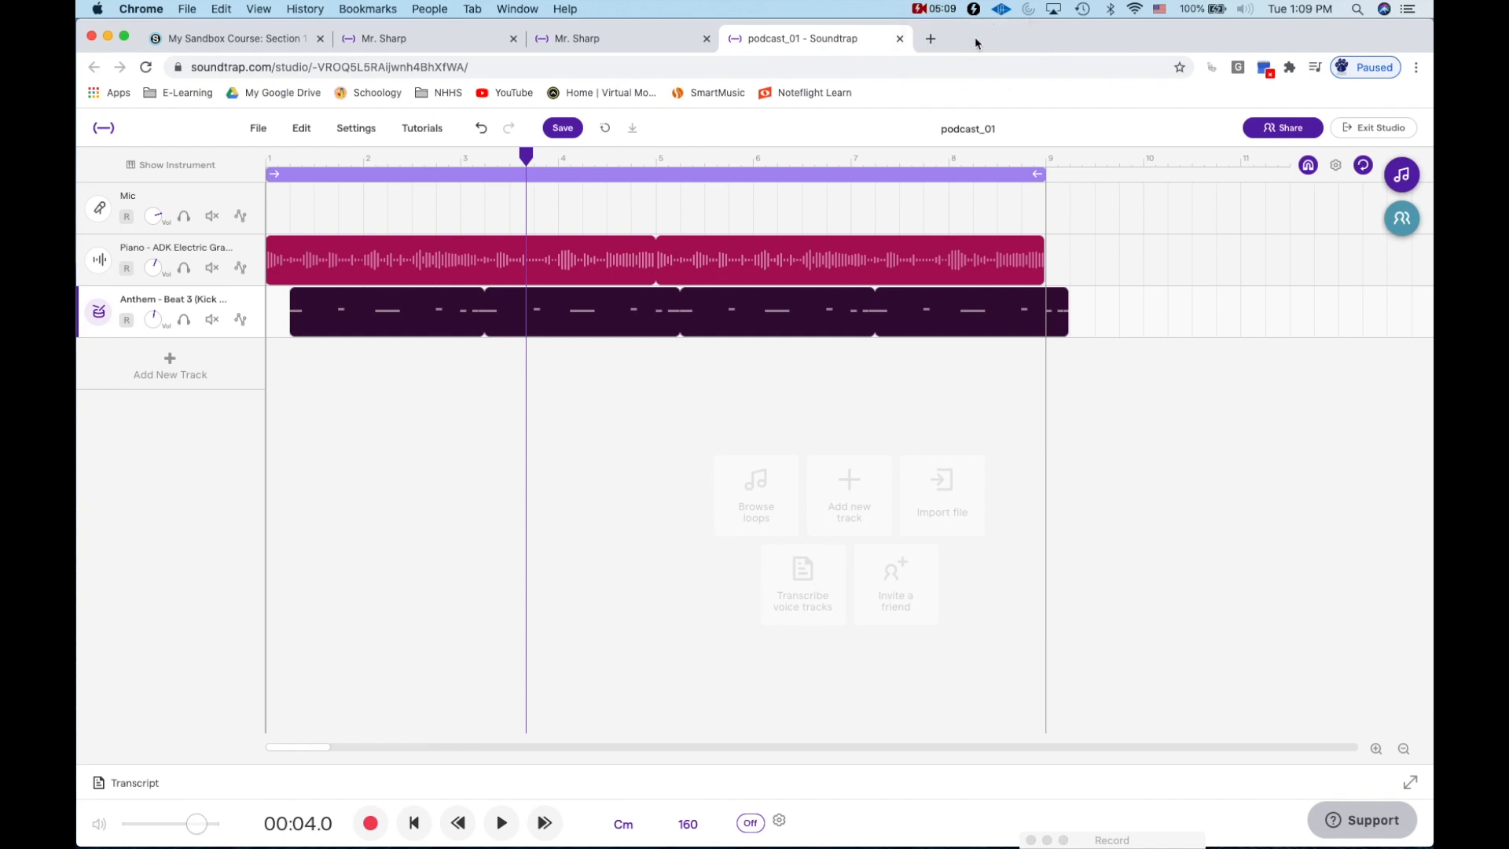
Search the loop library for bass bright wah and add Bass - Bright Wah 1 on a new track at the timeline start
left_click(1401, 174)
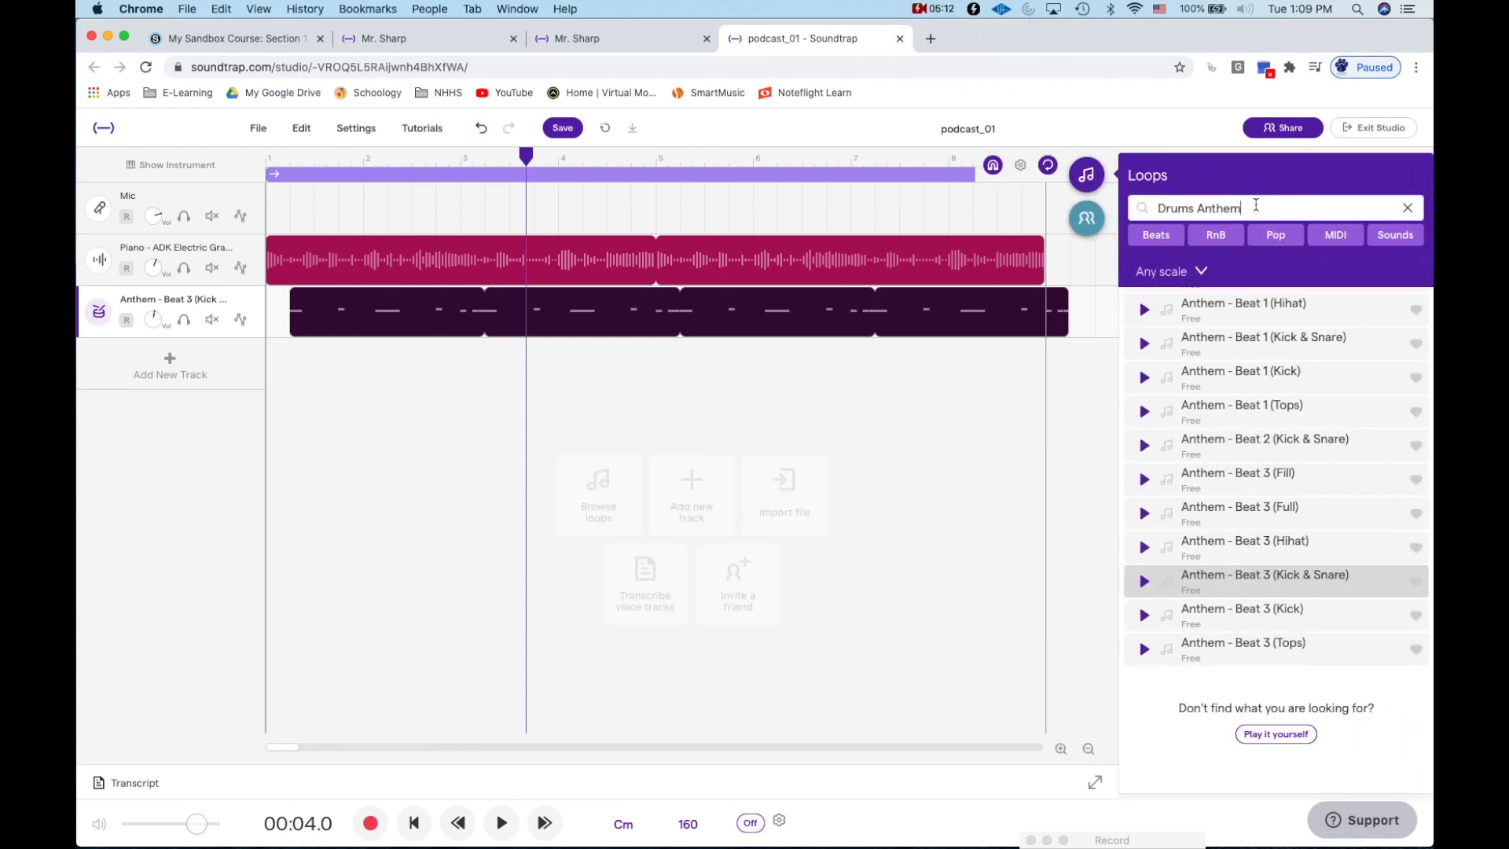
left_click_drag(1256, 205, 1134, 209)
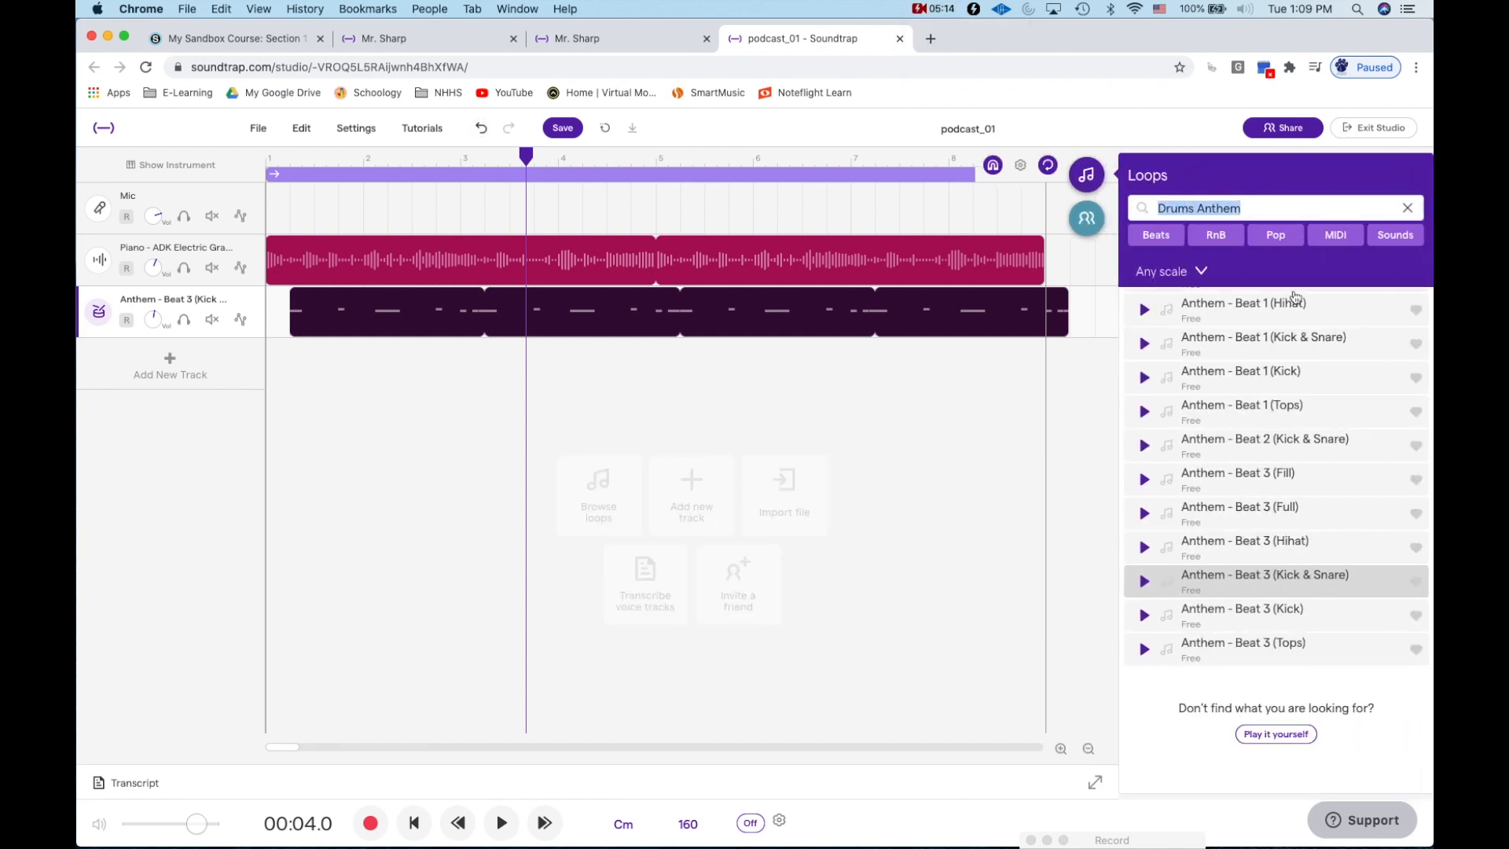
type("bas")
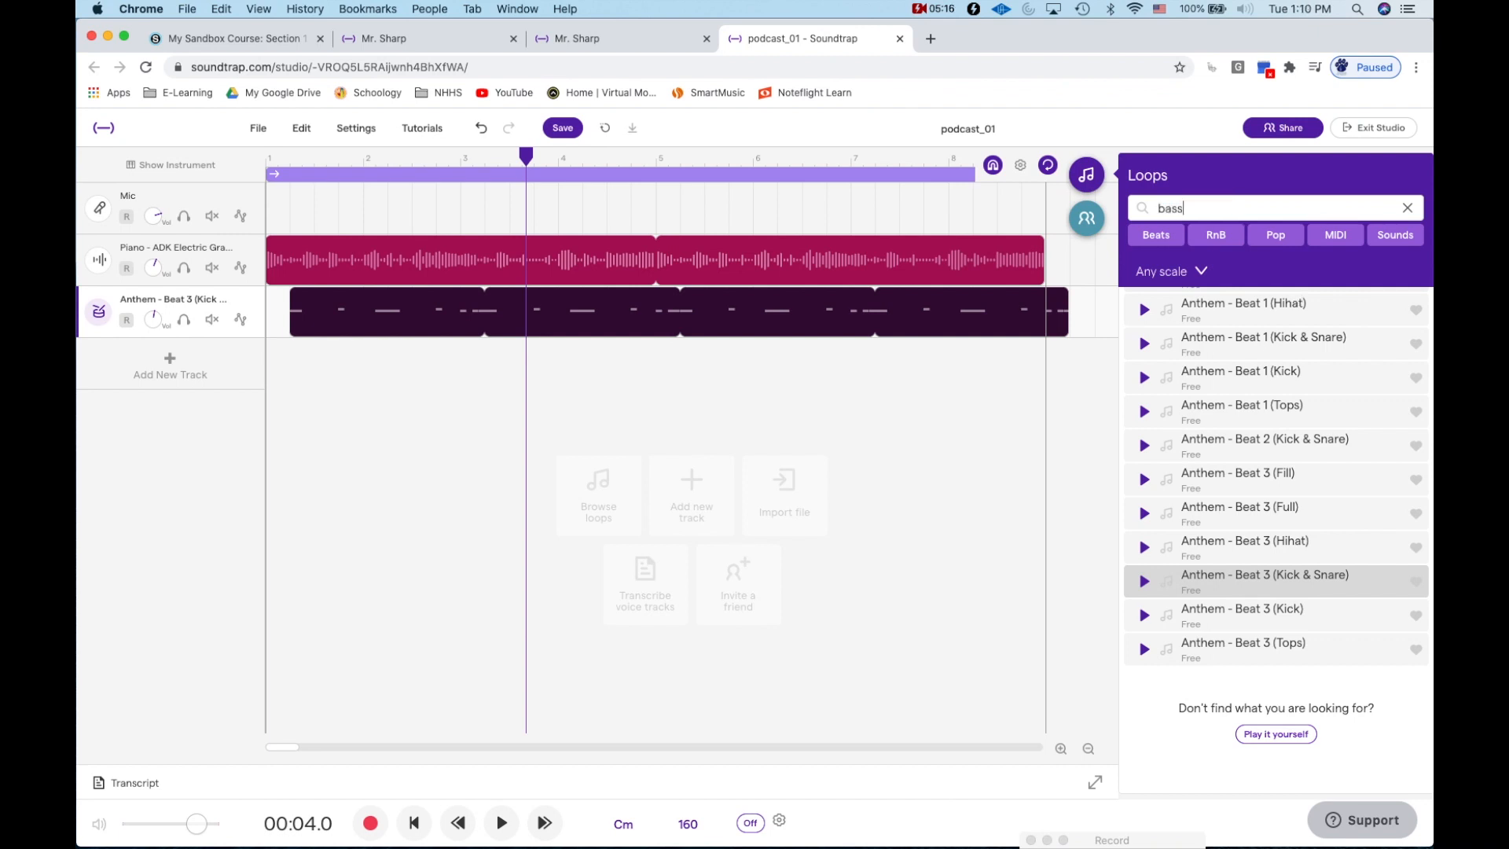
type("s")
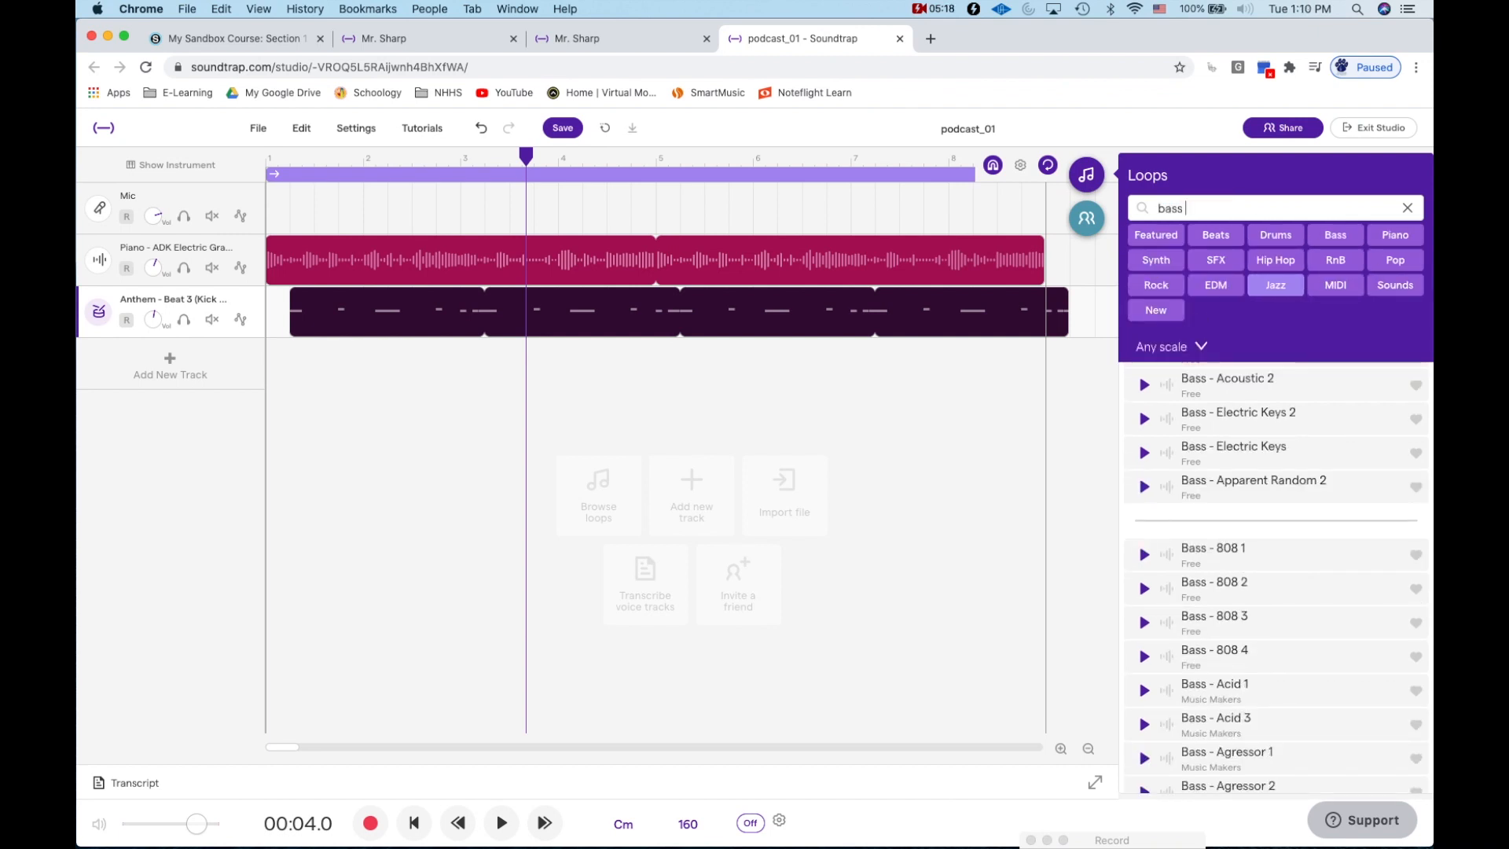
type(" bright wah")
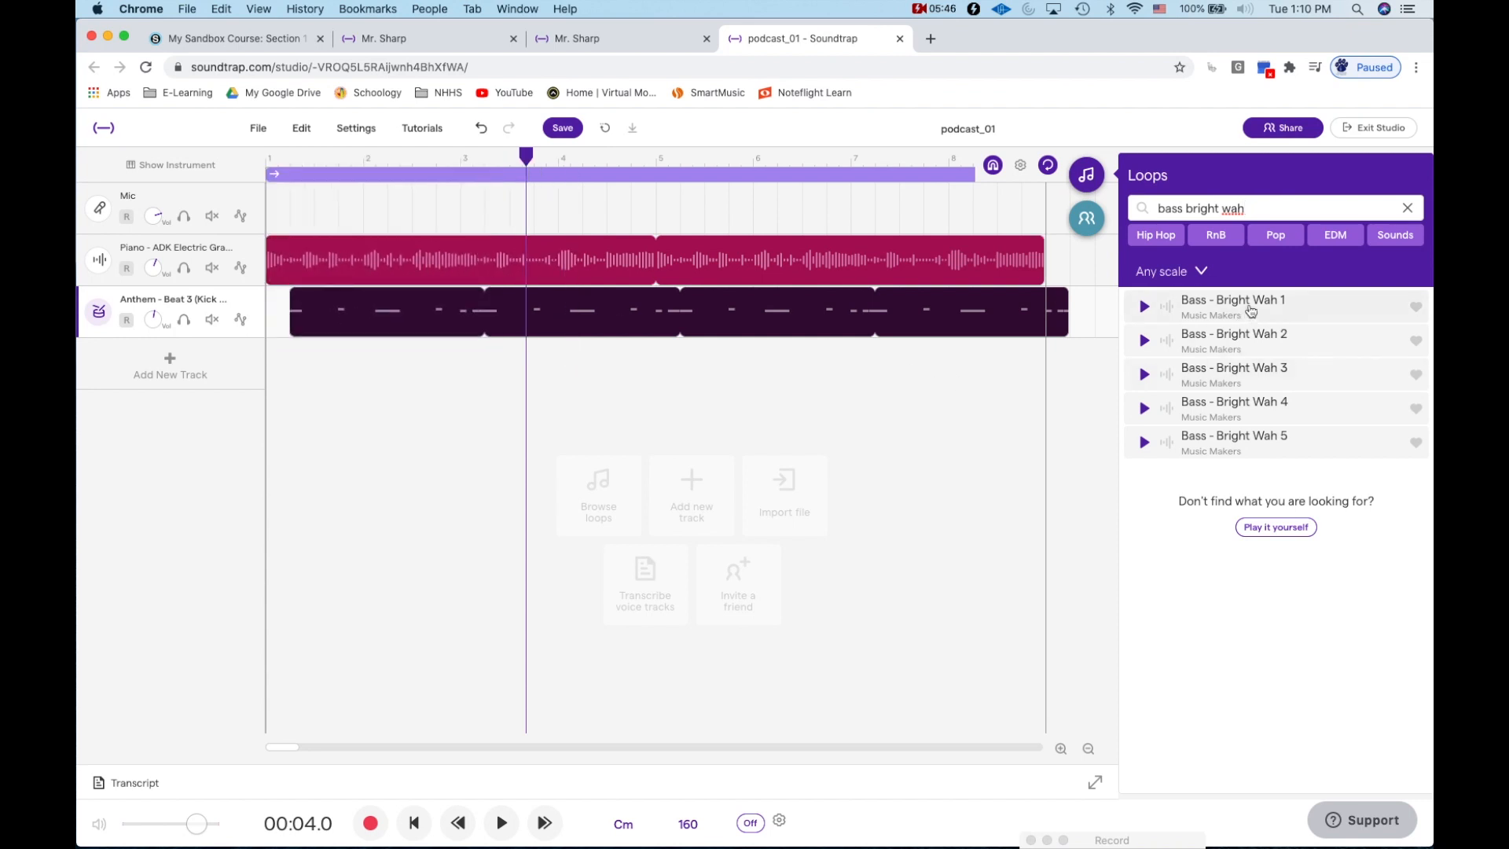
left_click_drag(1251, 312, 253, 389)
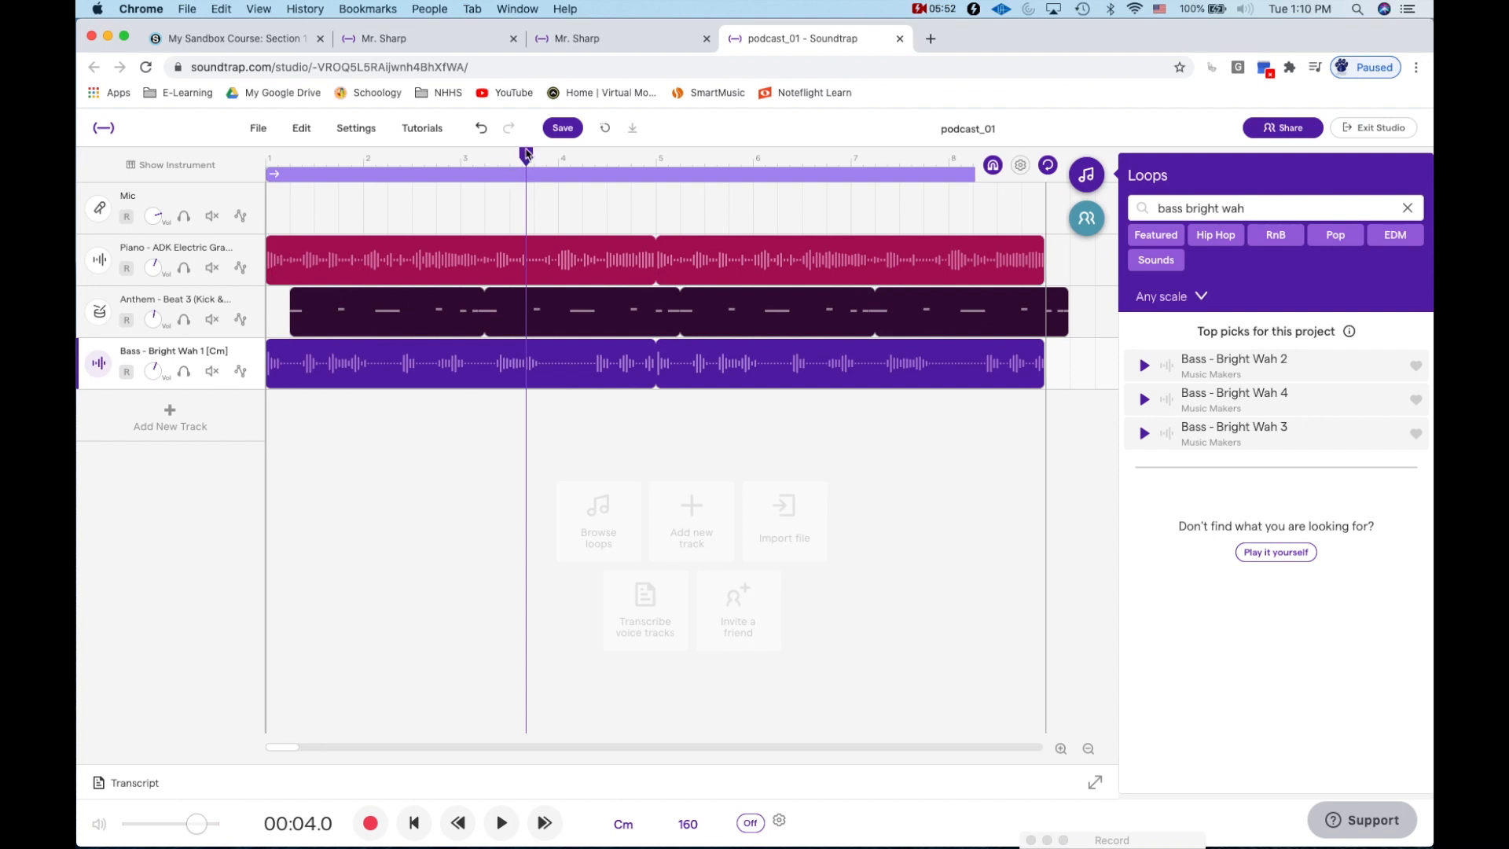
Return the playhead to the timeline start, play the piano, drum and bass loops together, and stop the playback
left_click_drag(525, 156, 263, 161)
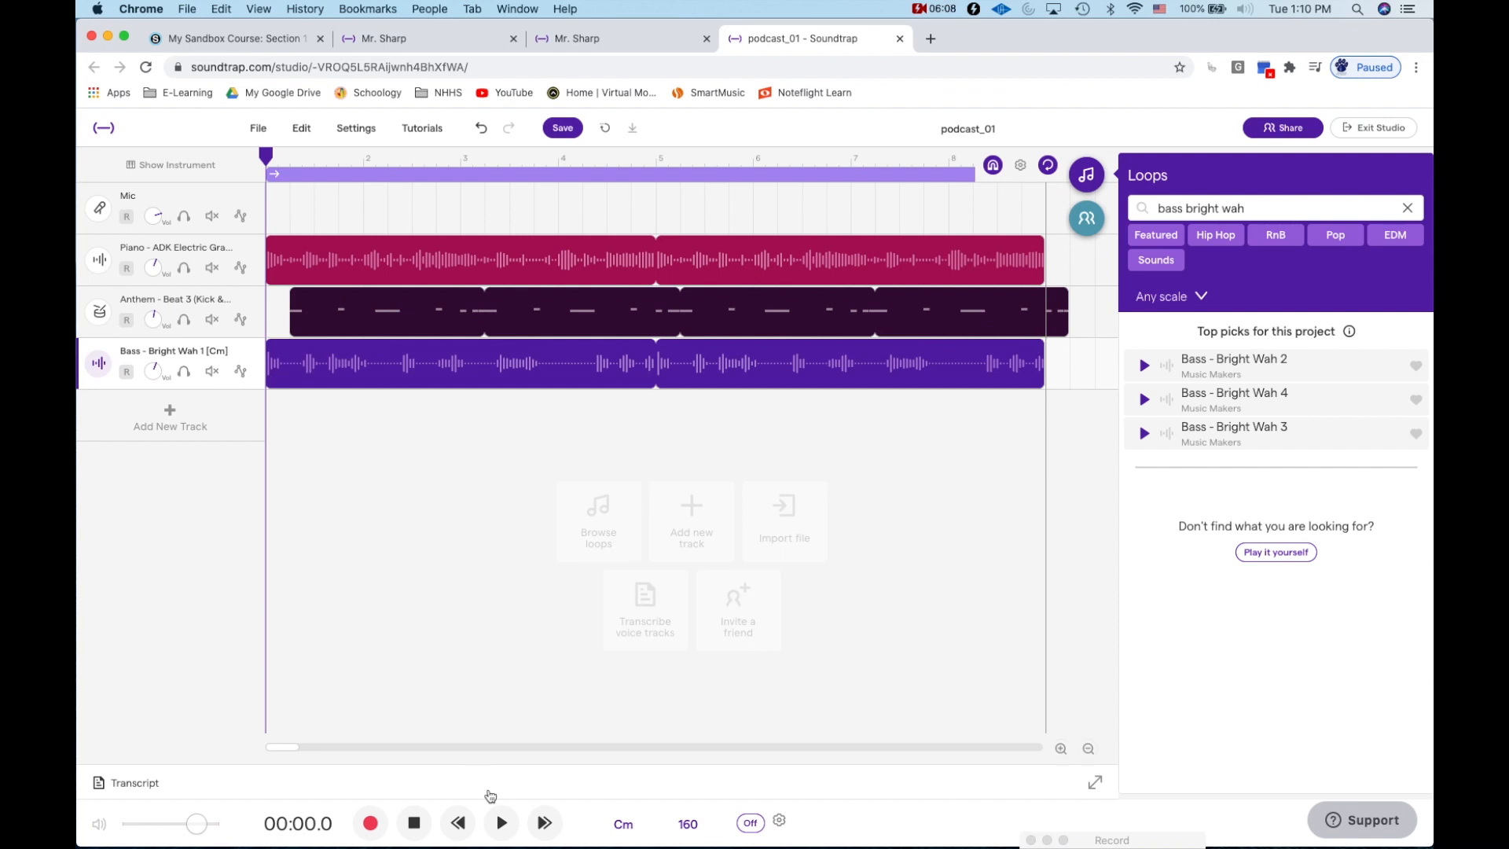
left_click(502, 823)
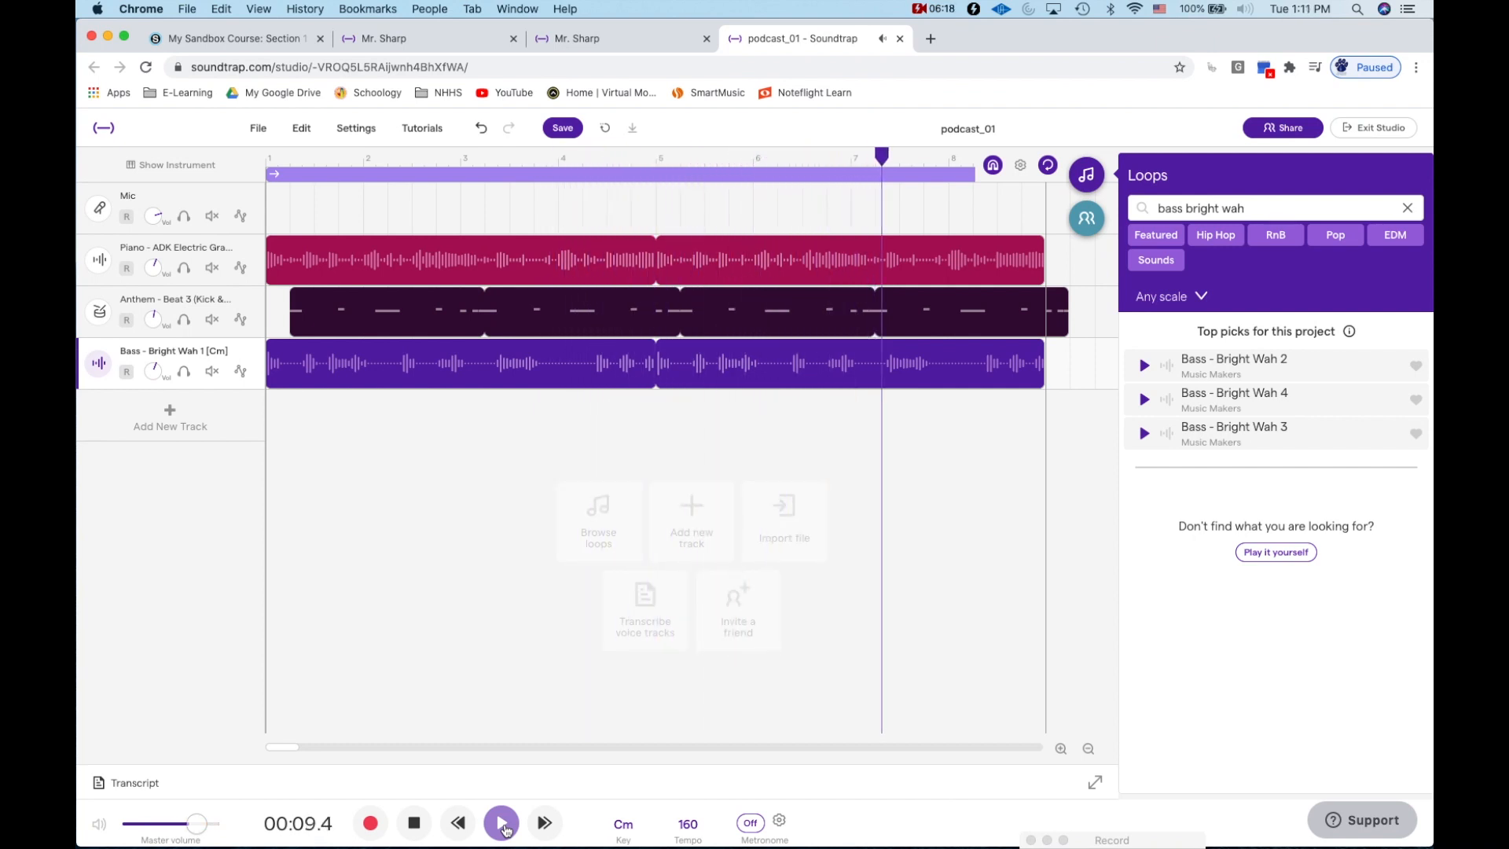
left_click(415, 825)
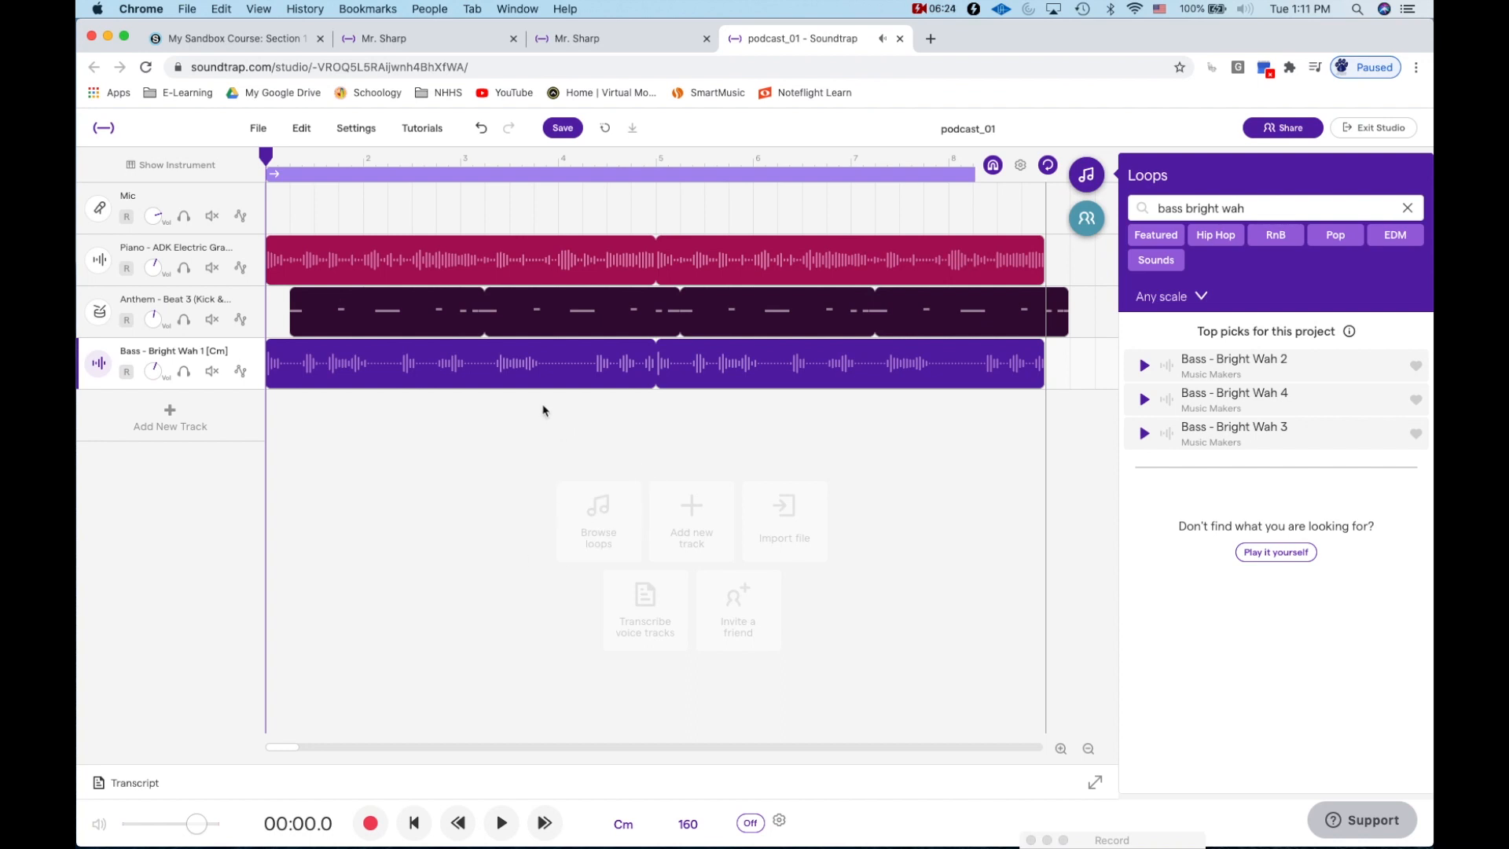
Move the Bass - Bright Wah 1 region so that it starts at measure 5
left_click(464, 379)
left_click_drag(464, 379, 854, 364)
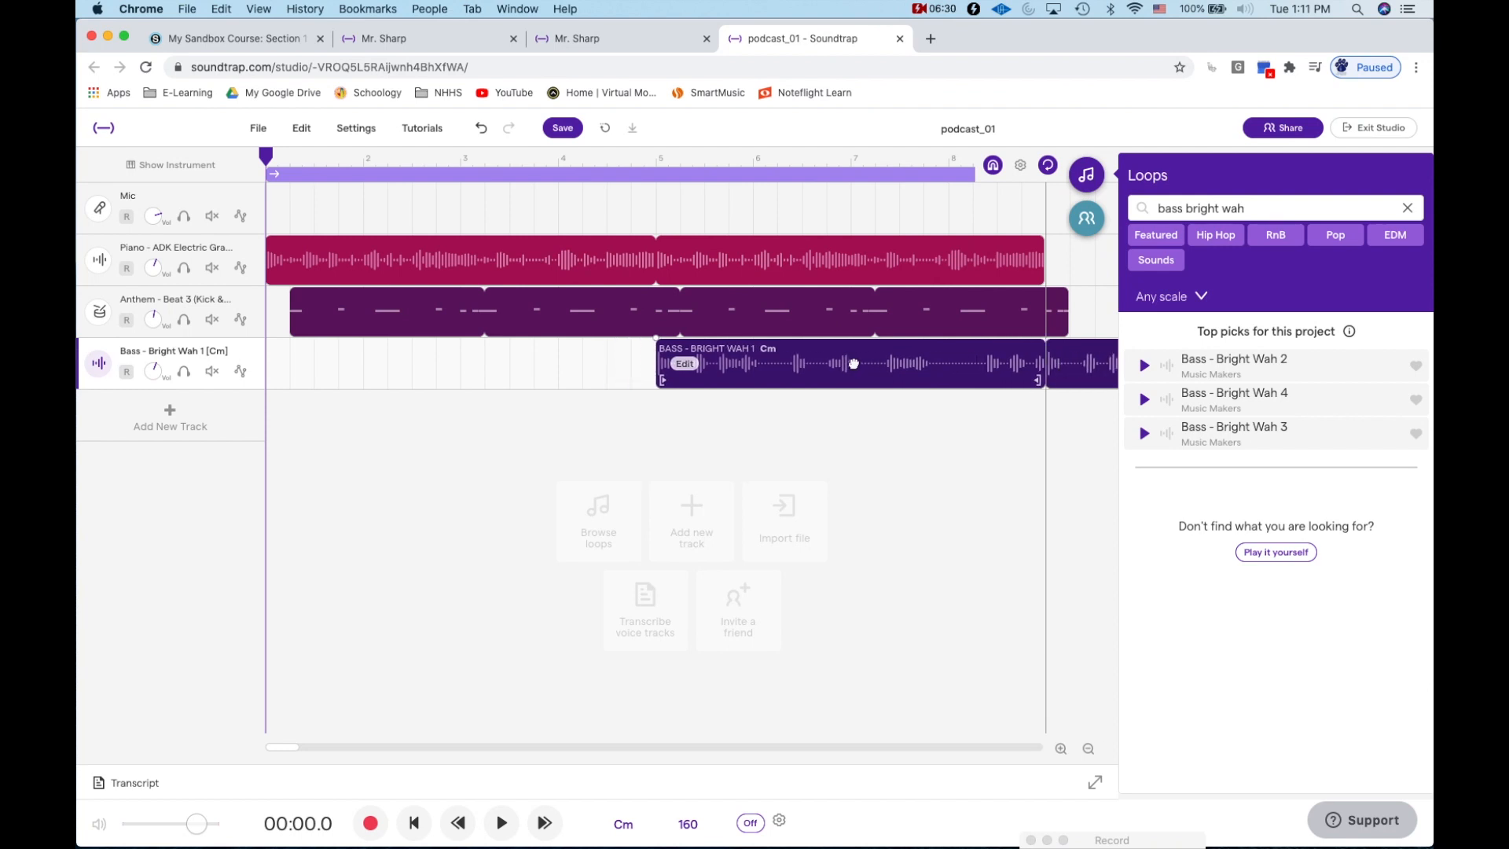
left_click(428, 328)
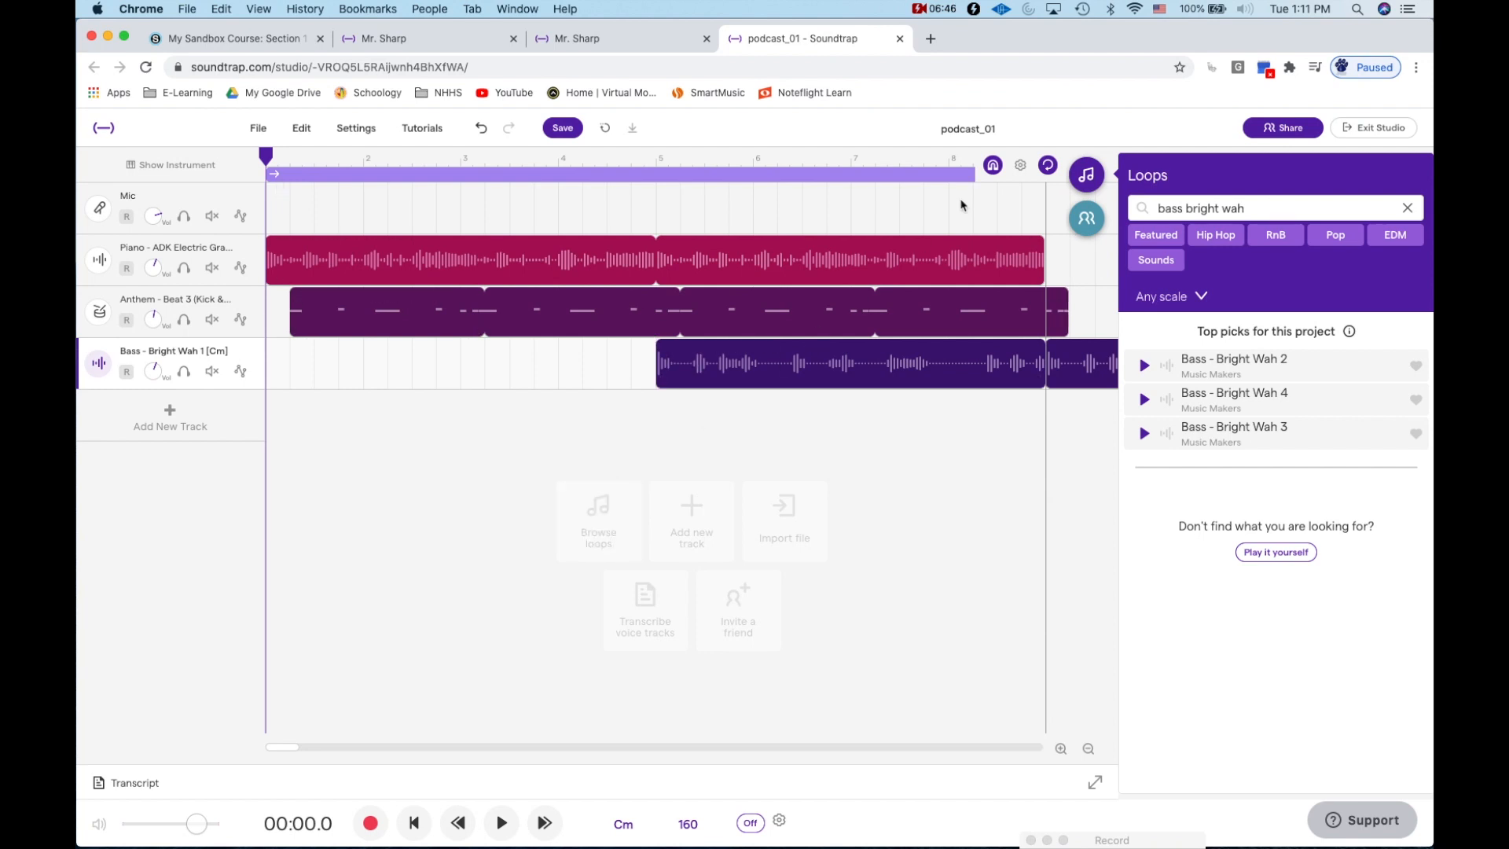
Play the arrangement with the bass entering at measure 5, stop the playback and hide the loop library
left_click(501, 823)
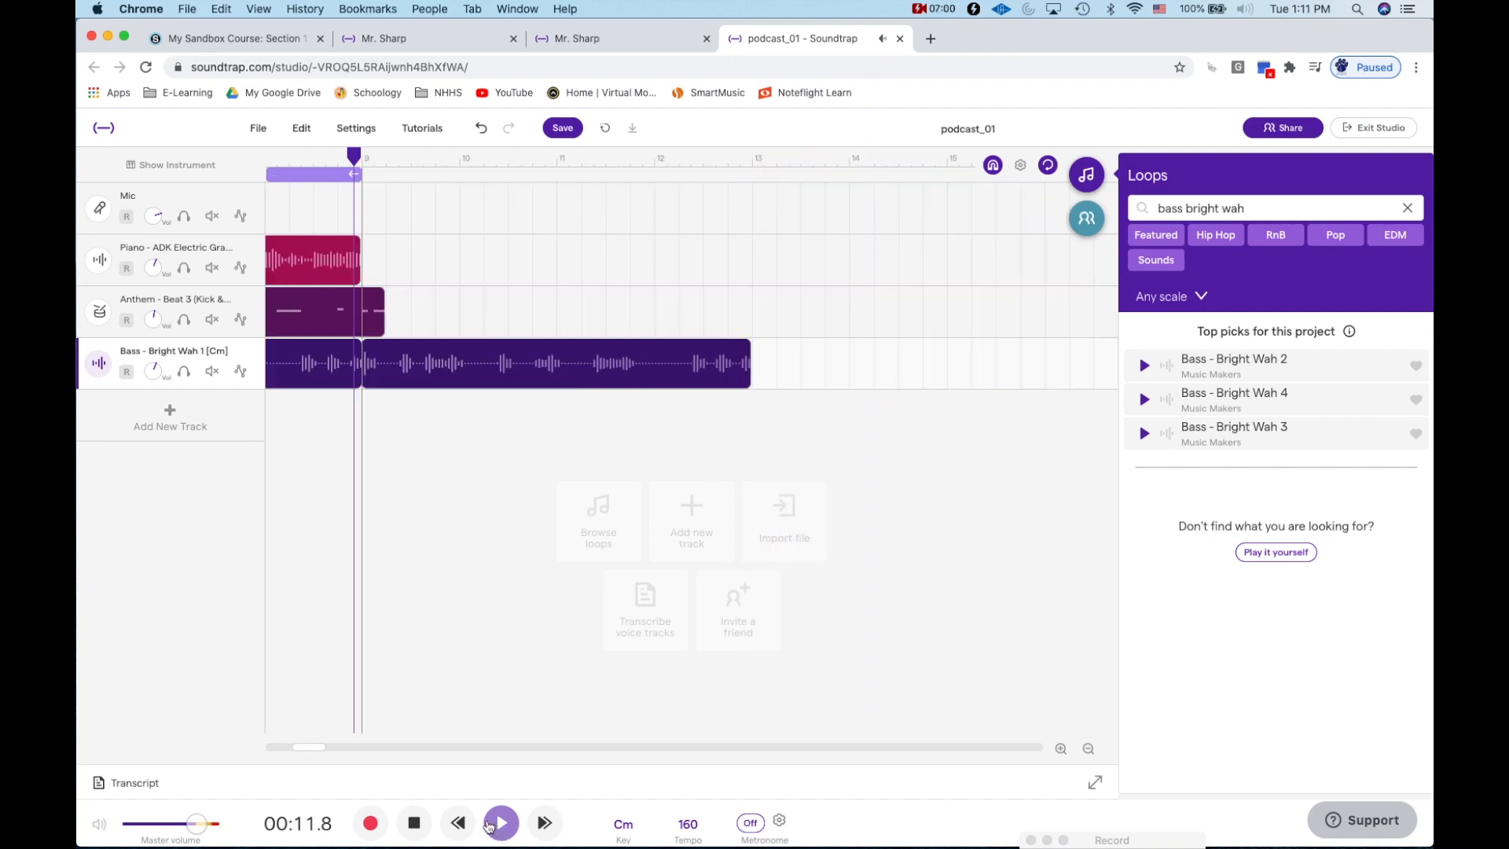
left_click(413, 823)
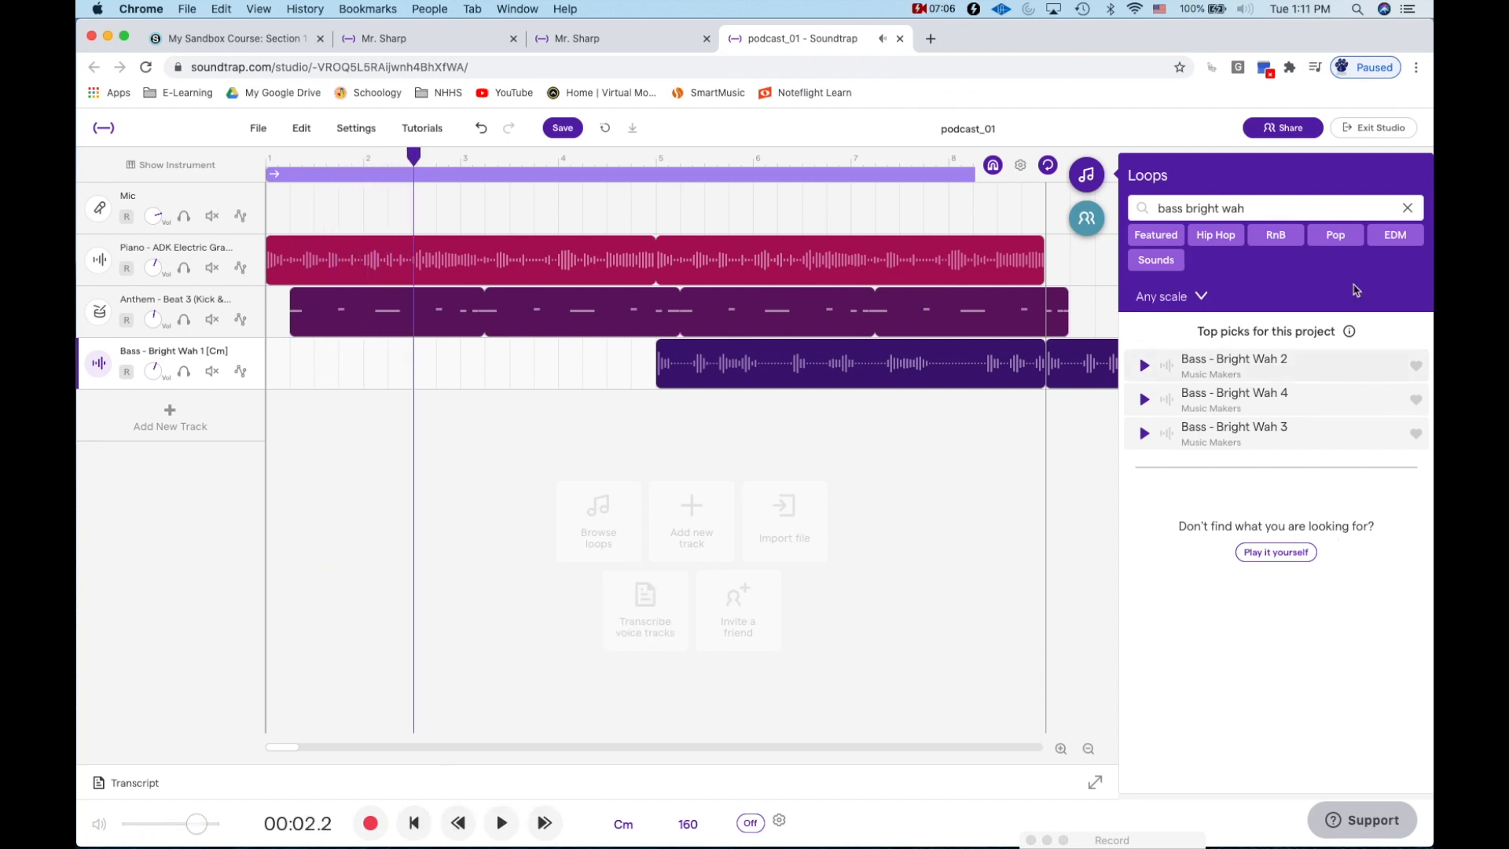
left_click(1087, 175)
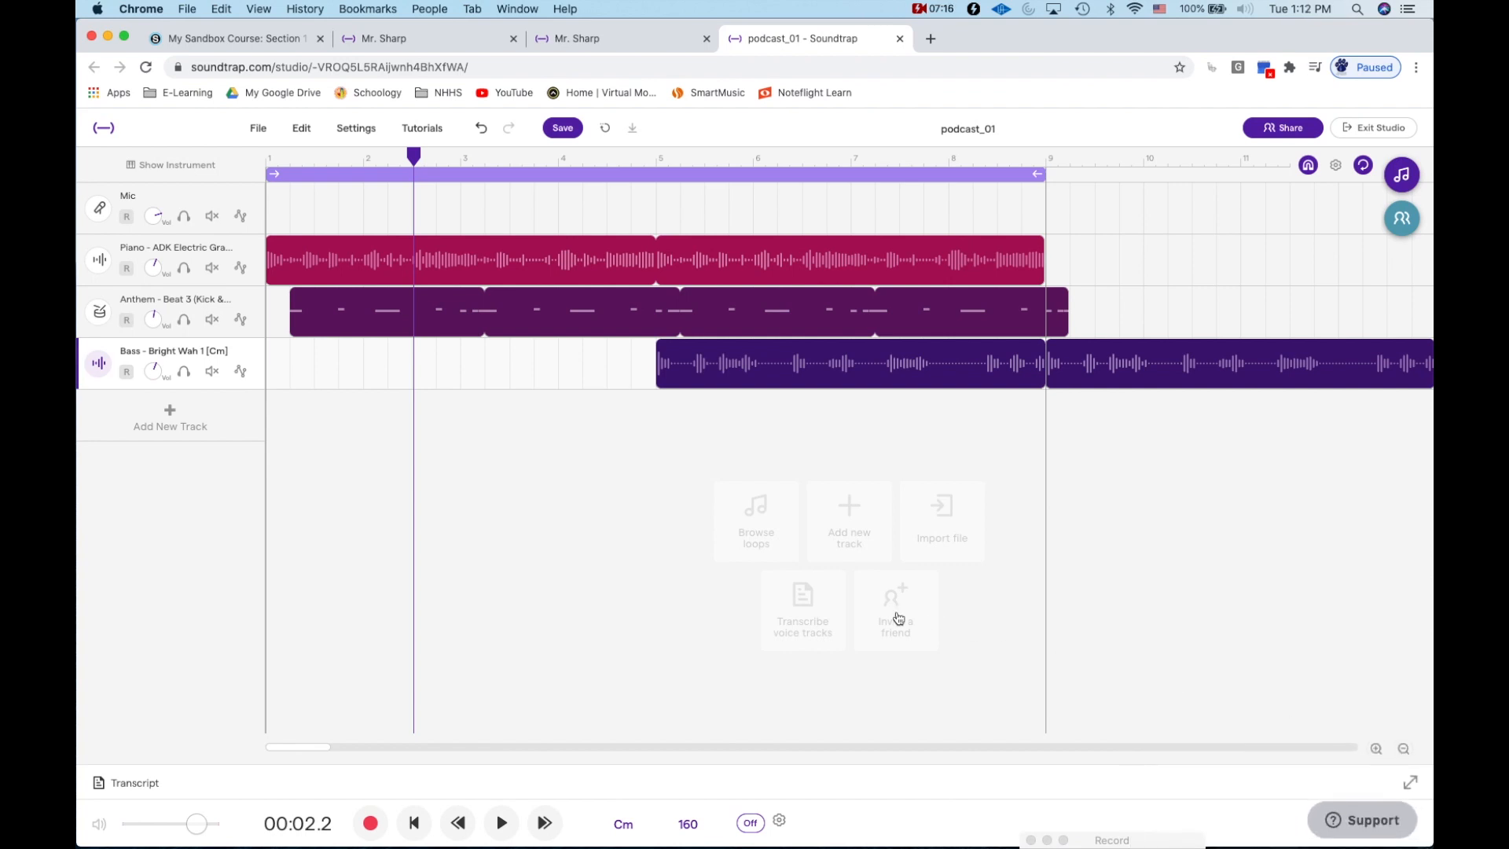
Open the keyboard shortcuts help article from the studio's tutorial resources
left_click(423, 130)
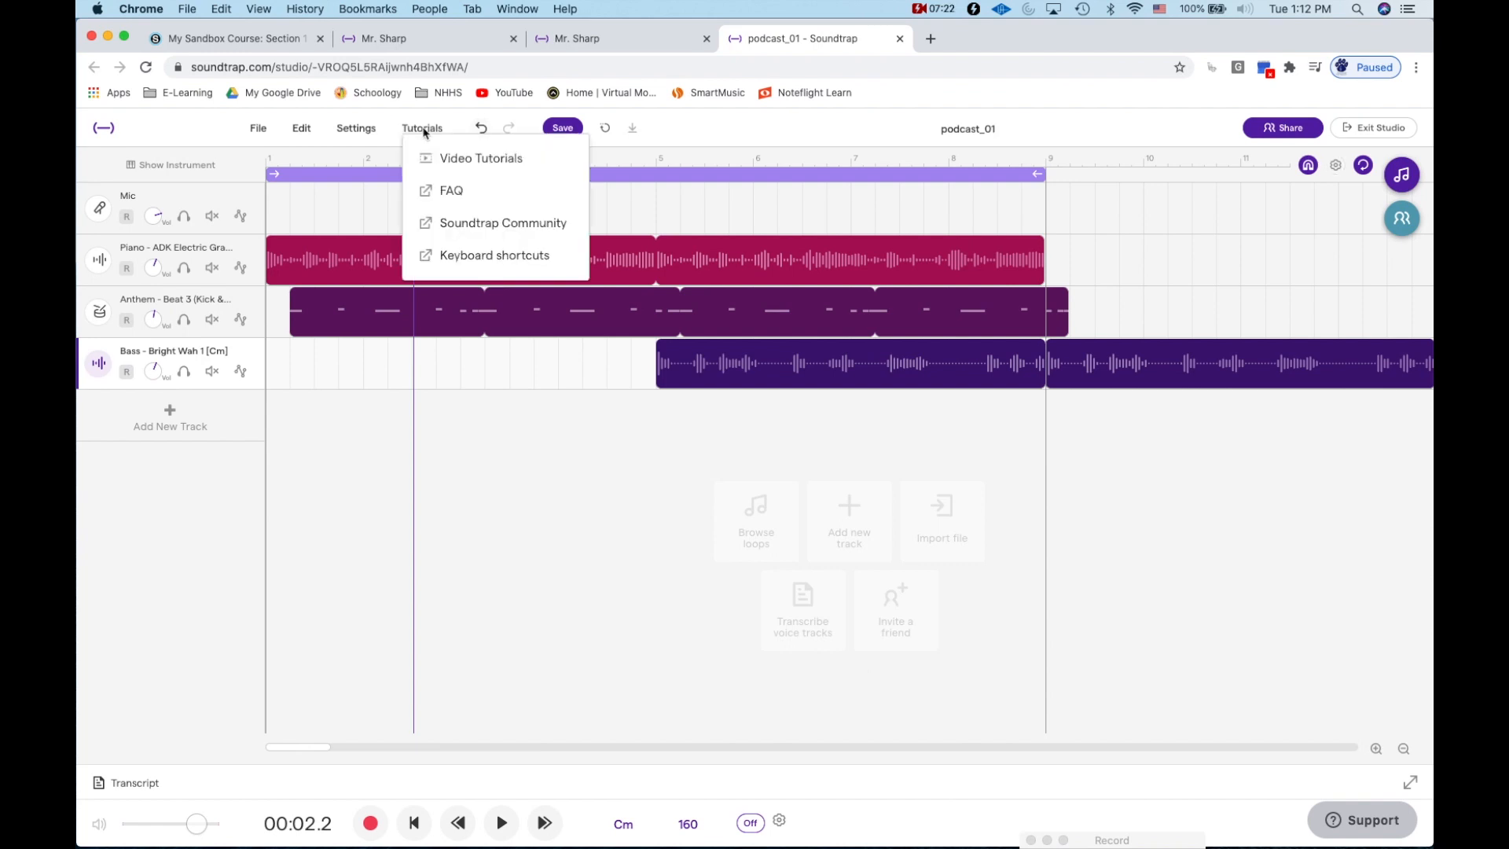
left_click(424, 133)
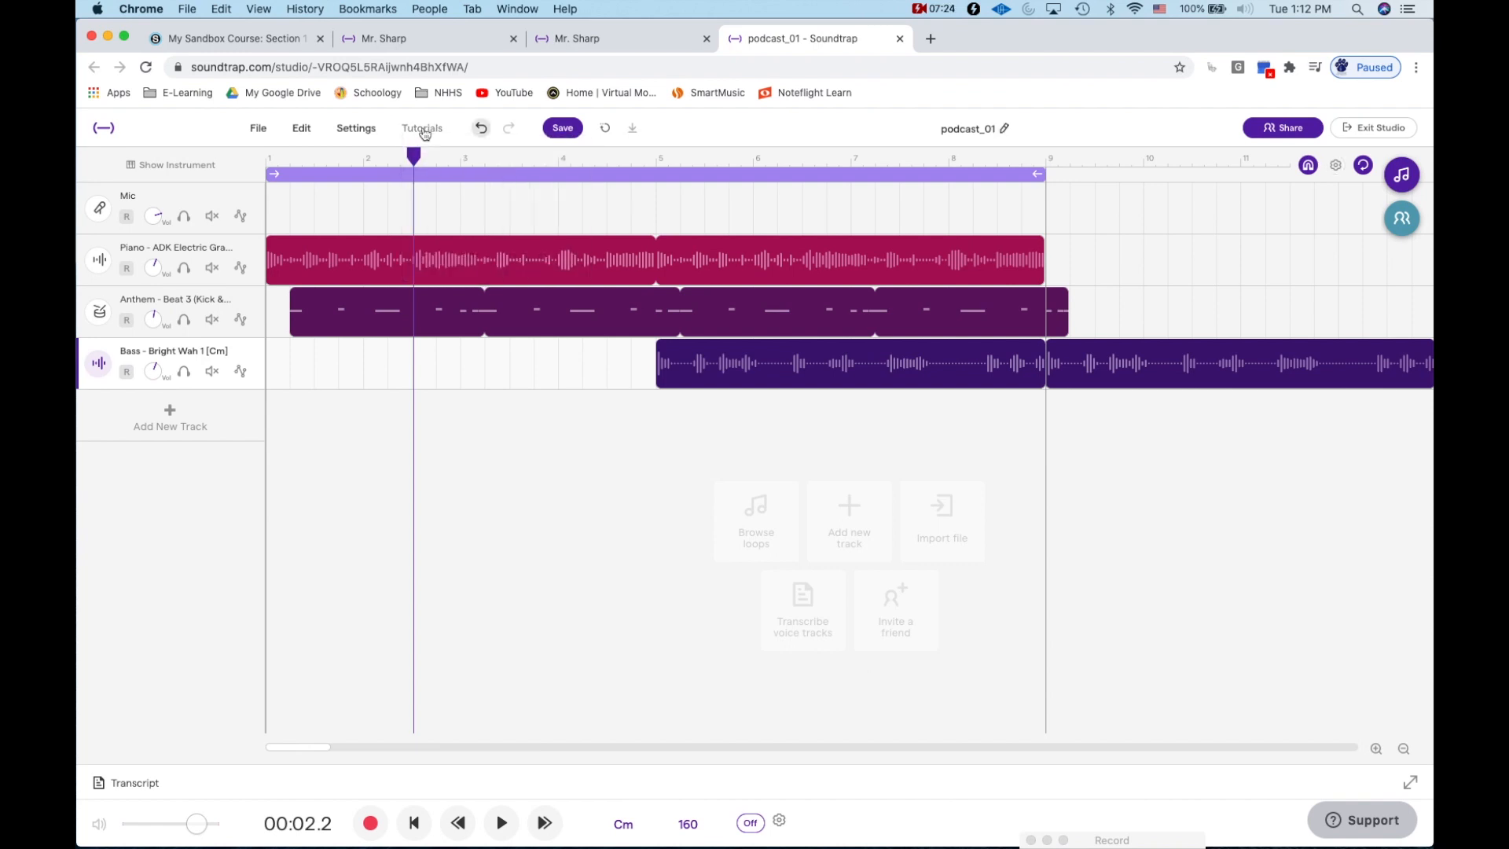
left_click(424, 131)
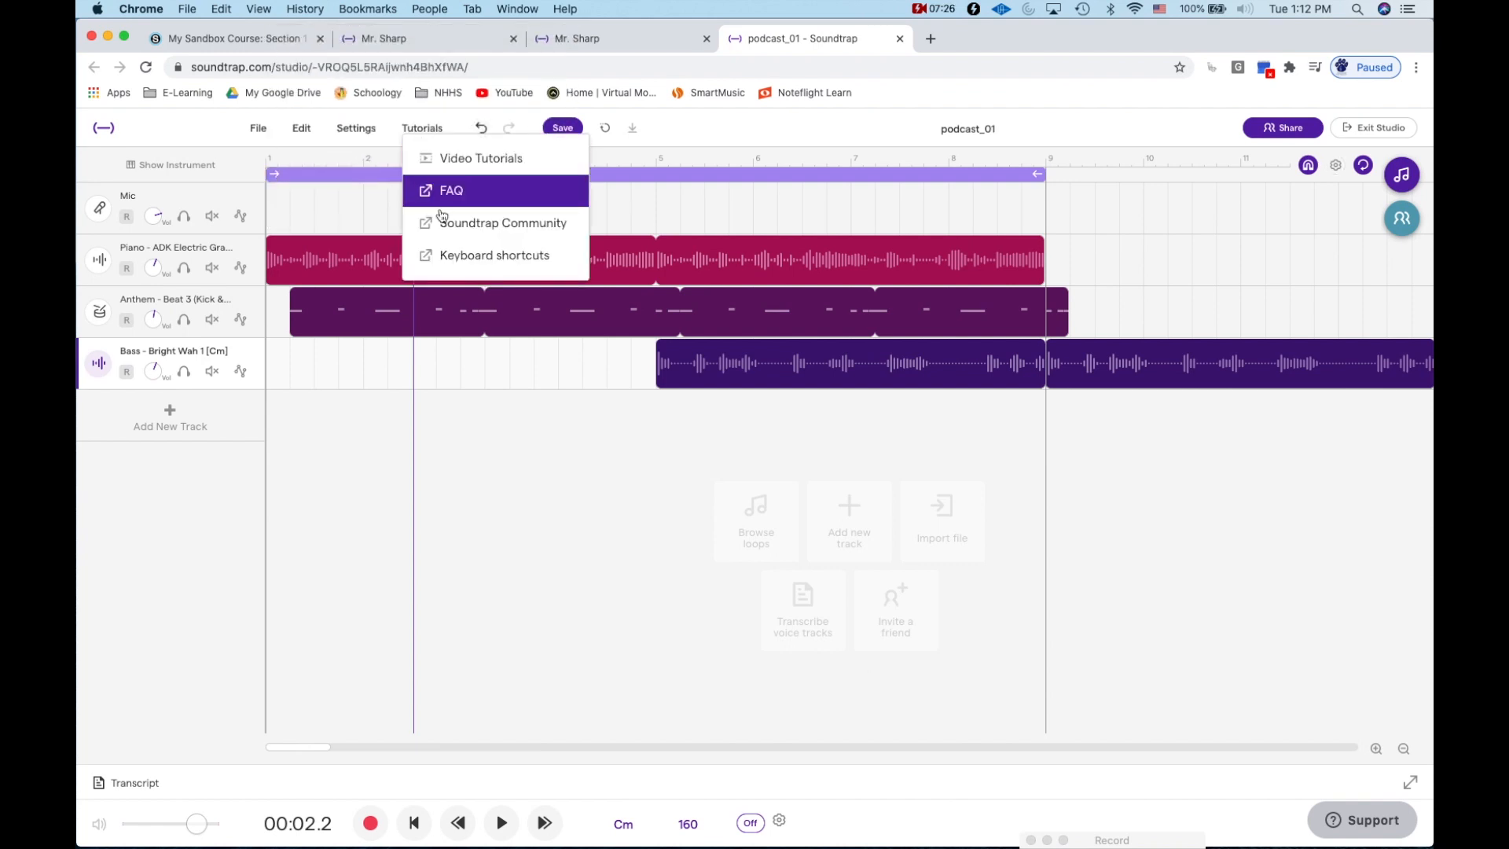
left_click(512, 264)
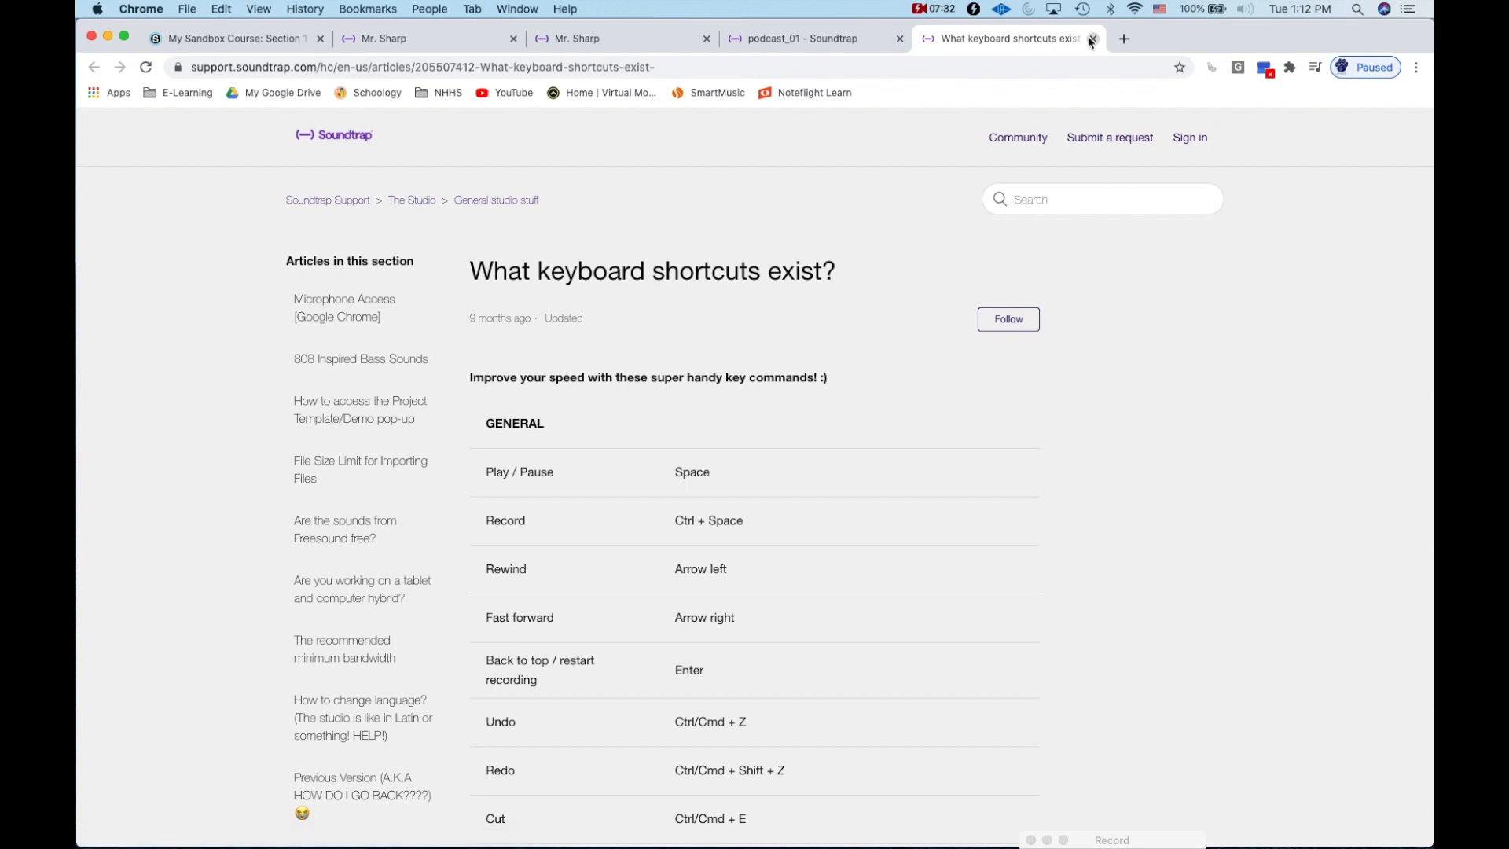
Close the keyboard shortcuts article and zoom the timeline in and out until the whole arrangement fits in view
left_click(1091, 39)
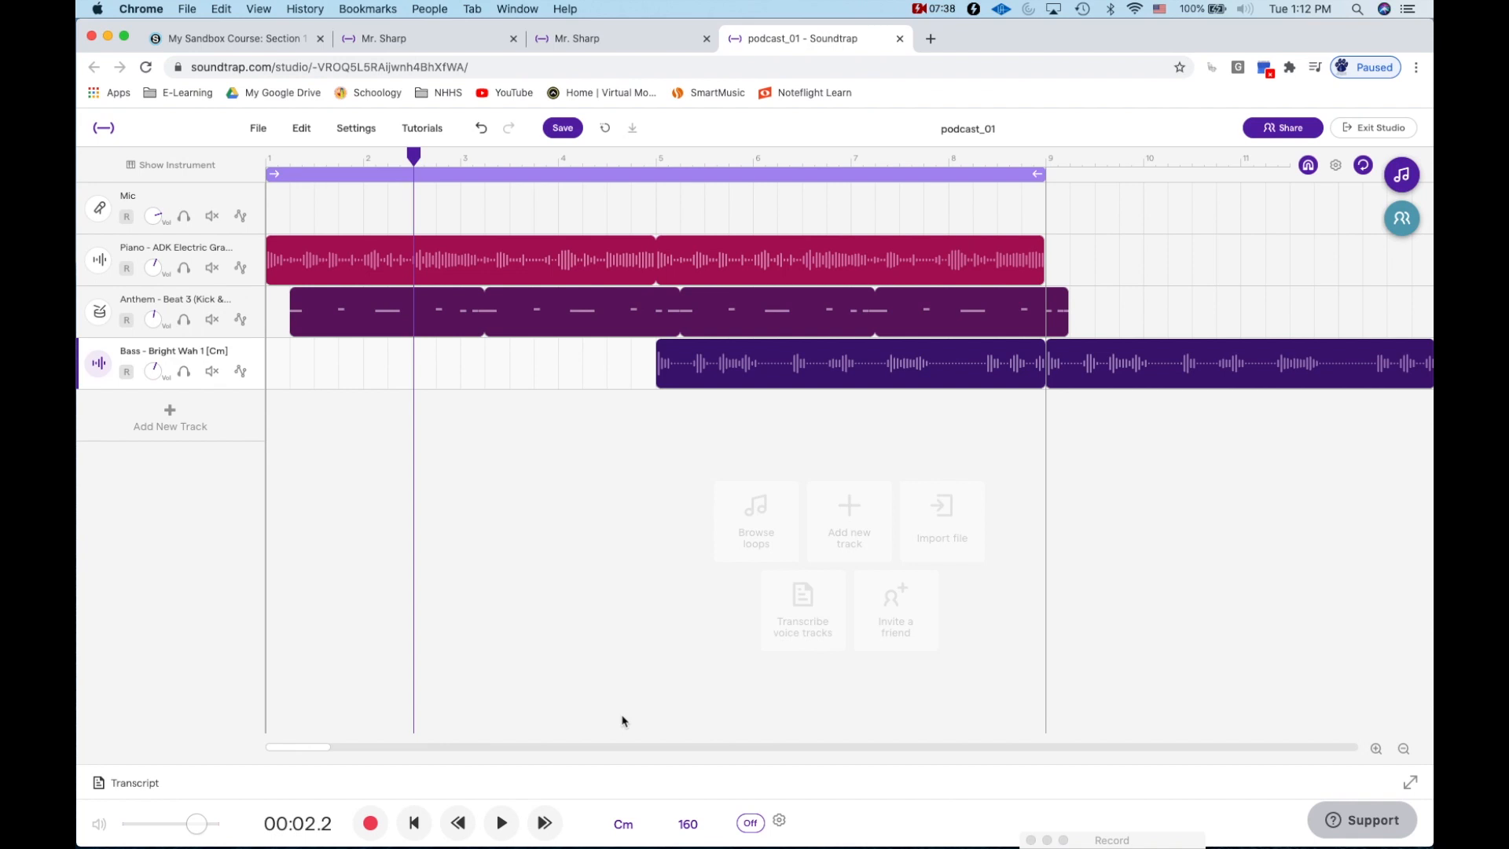
key("h")
key("h")
key("h")
key("h")
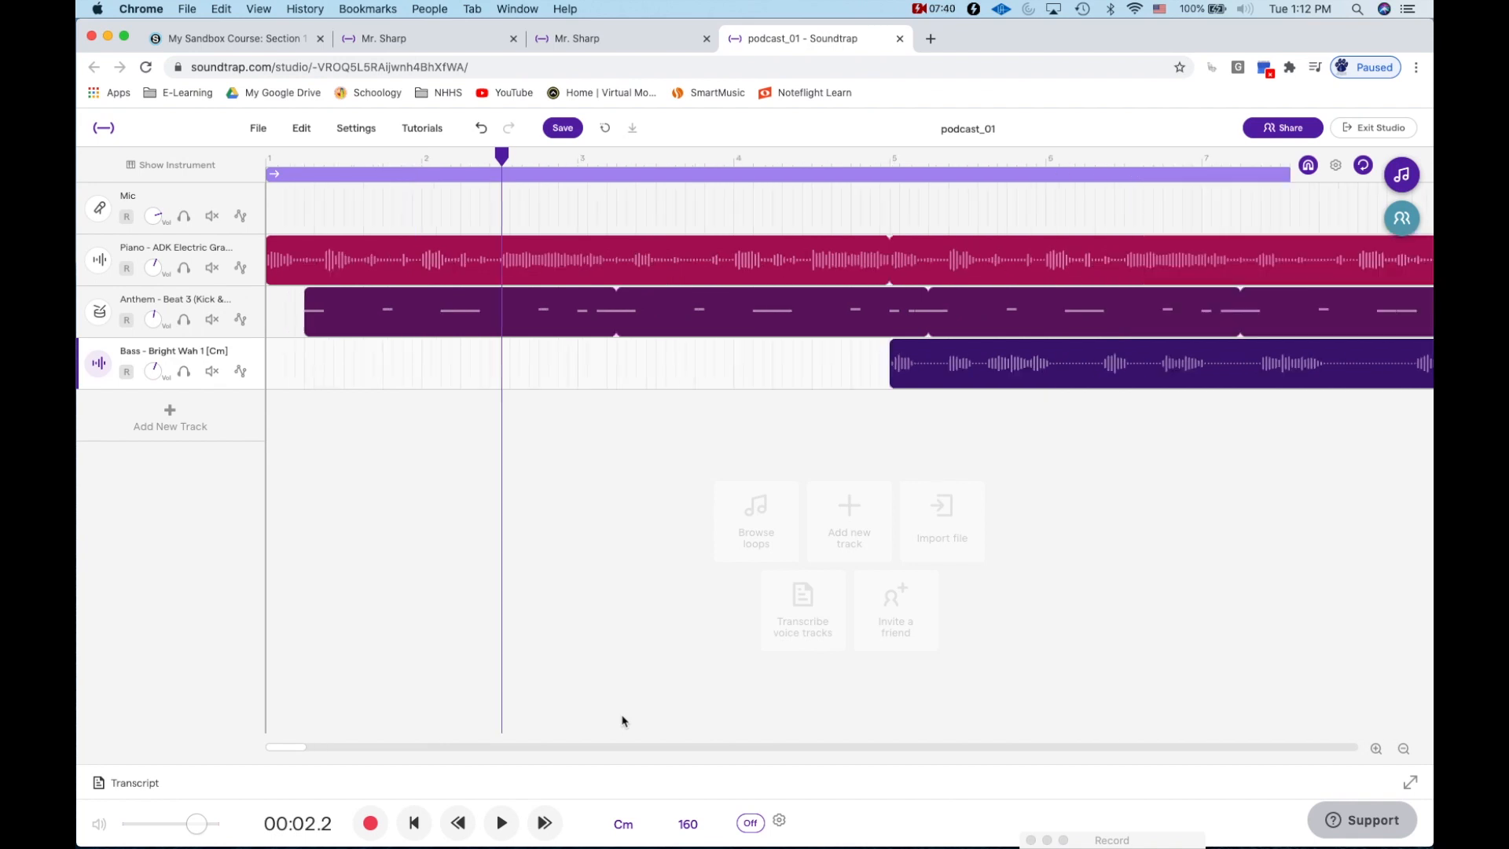
key("g")
key("g")
key("g")
key("g")
key("g")
key("g")
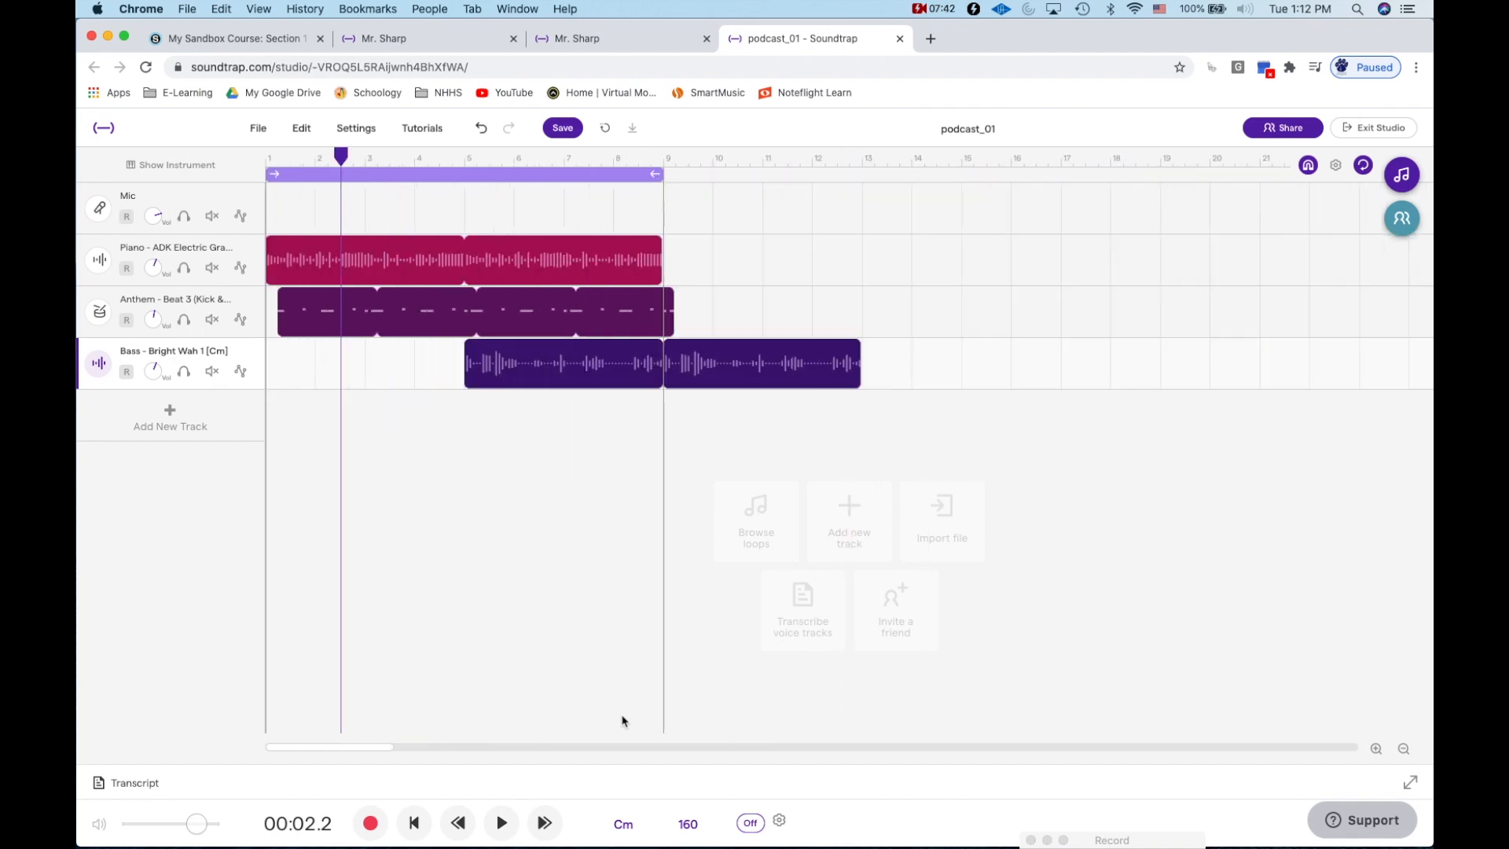
key("h")
key("h")
key("h")
key("h")
key("h")
key("g")
key("g")
key("g")
key("g")
key("g")
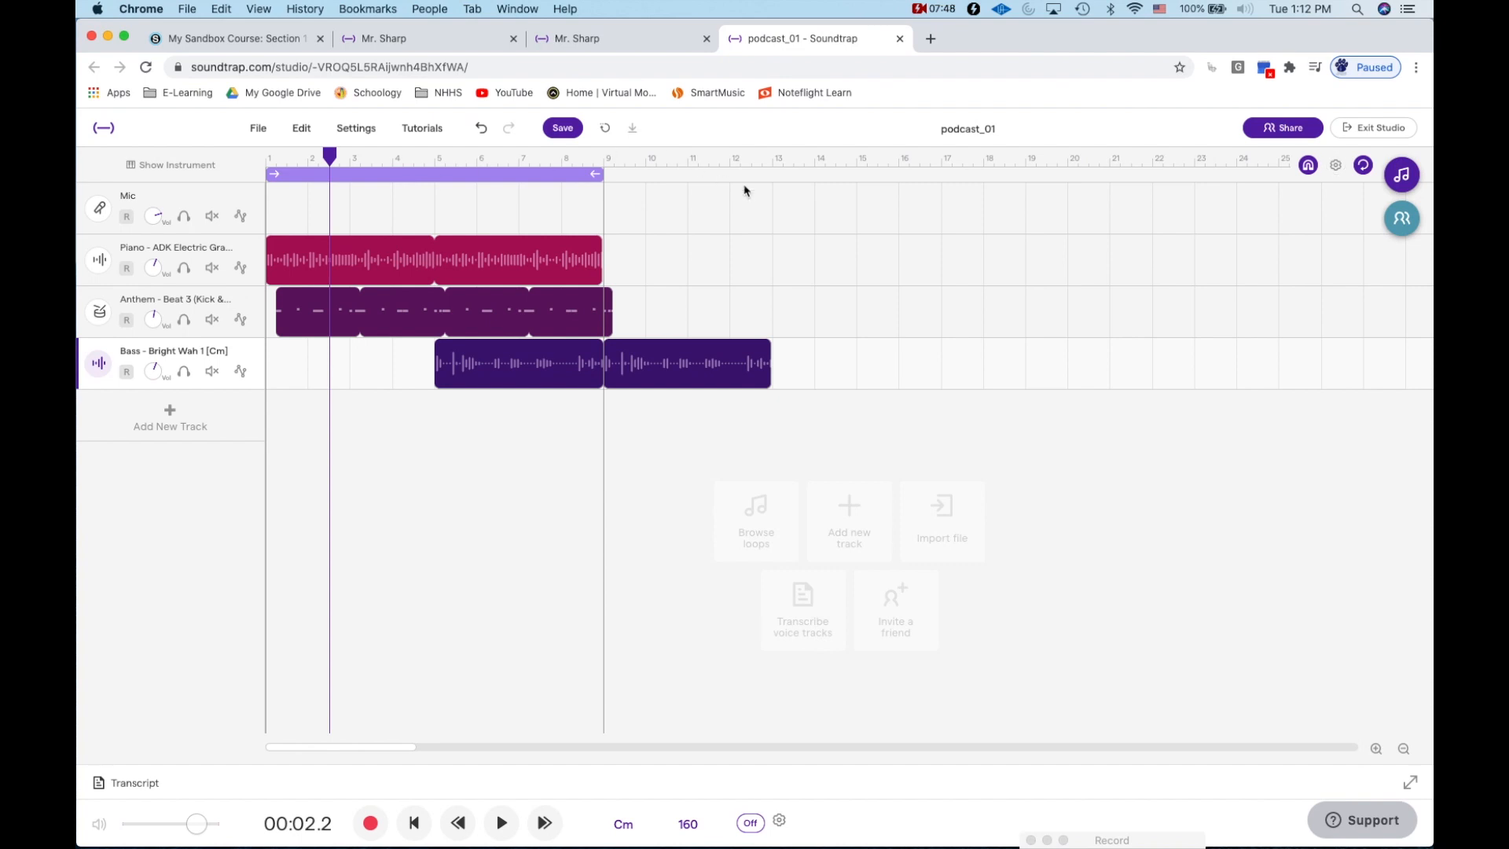
Switch the cycle region over measures 1 to 9 off, back on and off again to disable looped playback
left_click(1364, 165)
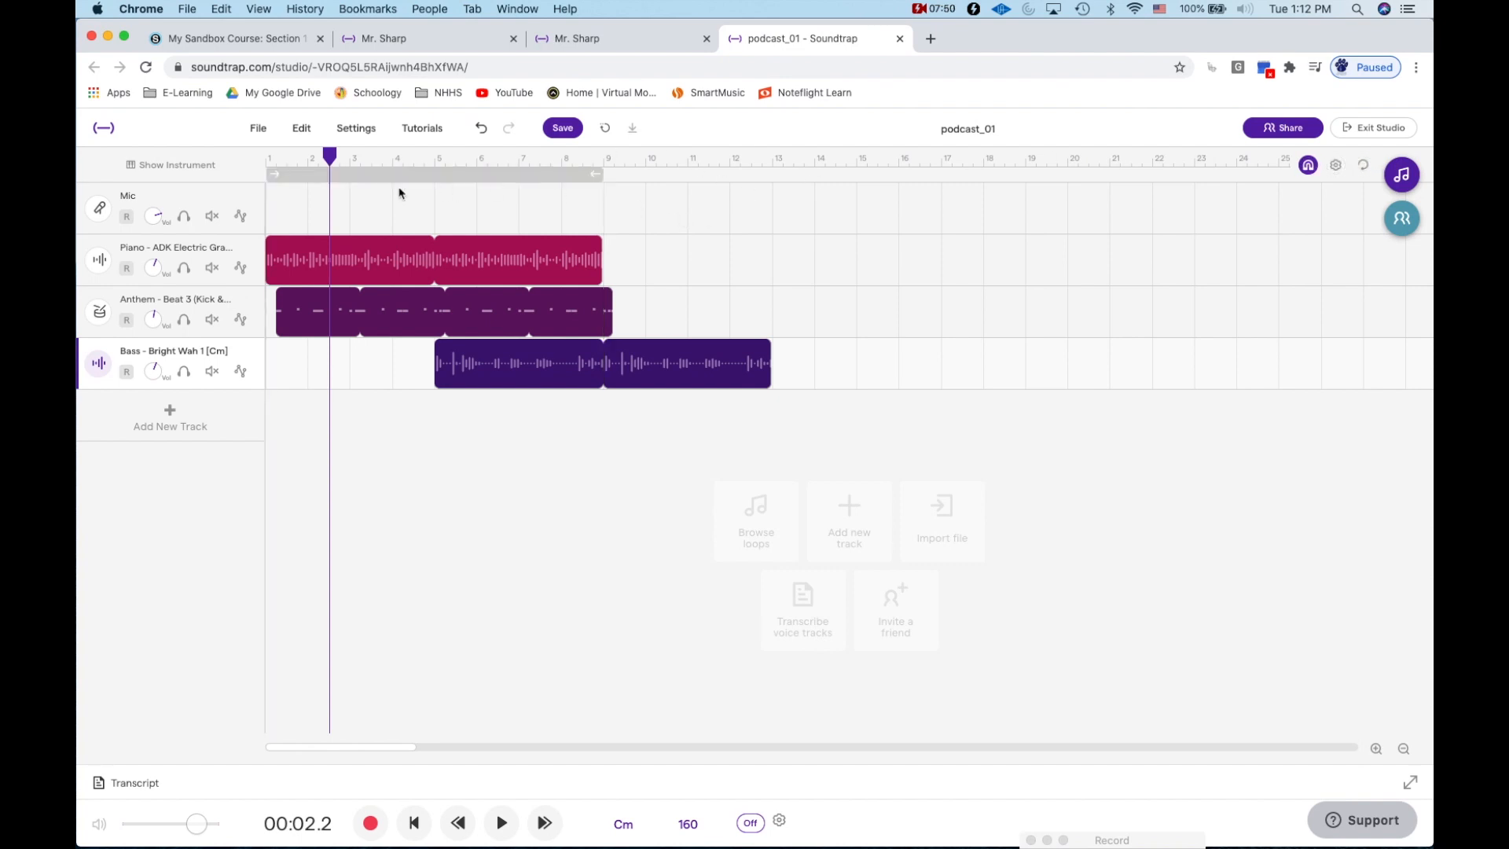
left_click(496, 183)
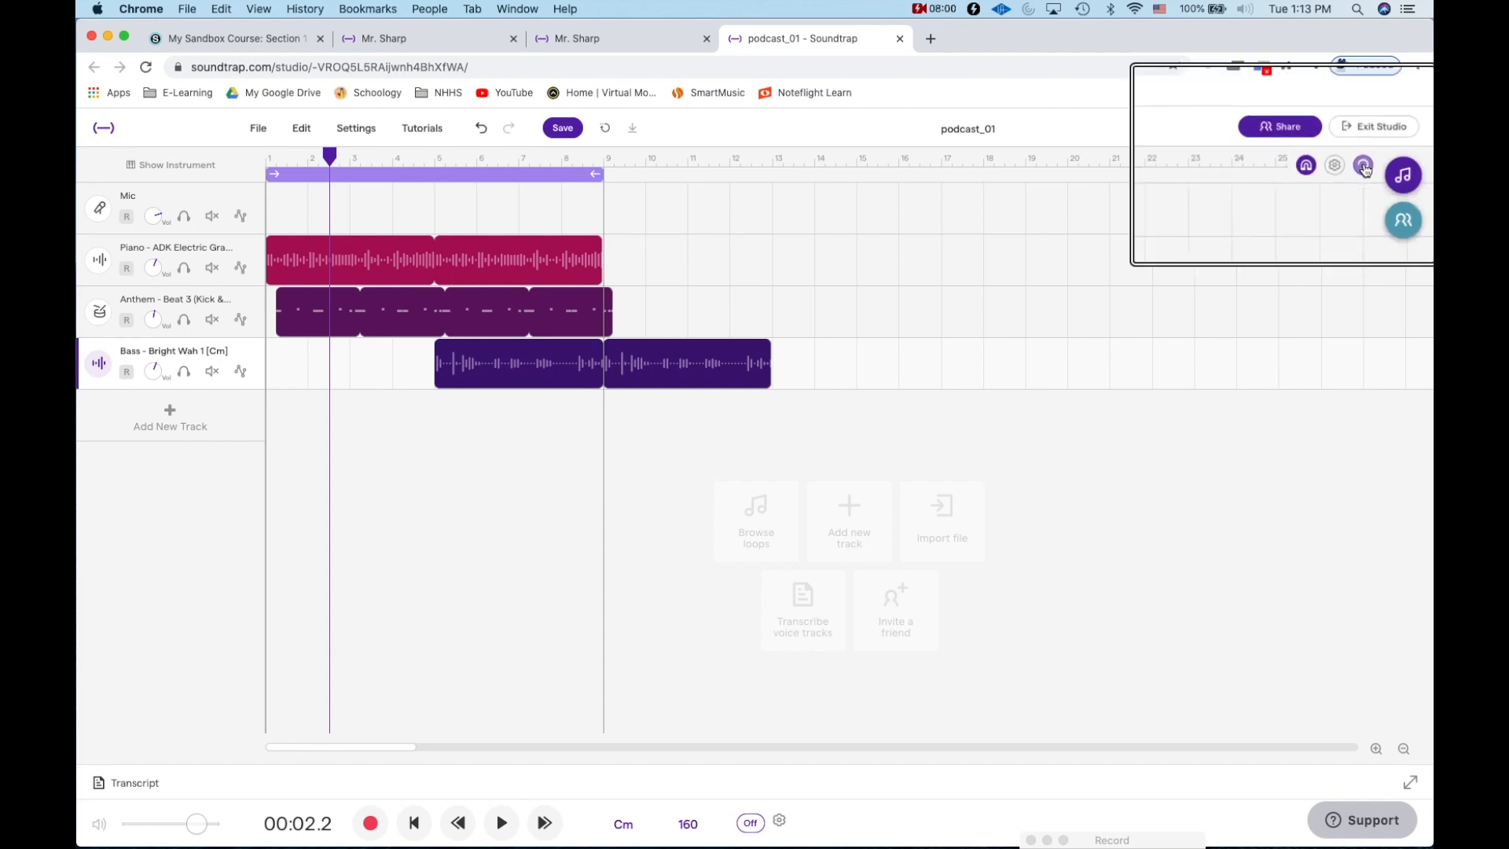
left_click(1363, 167)
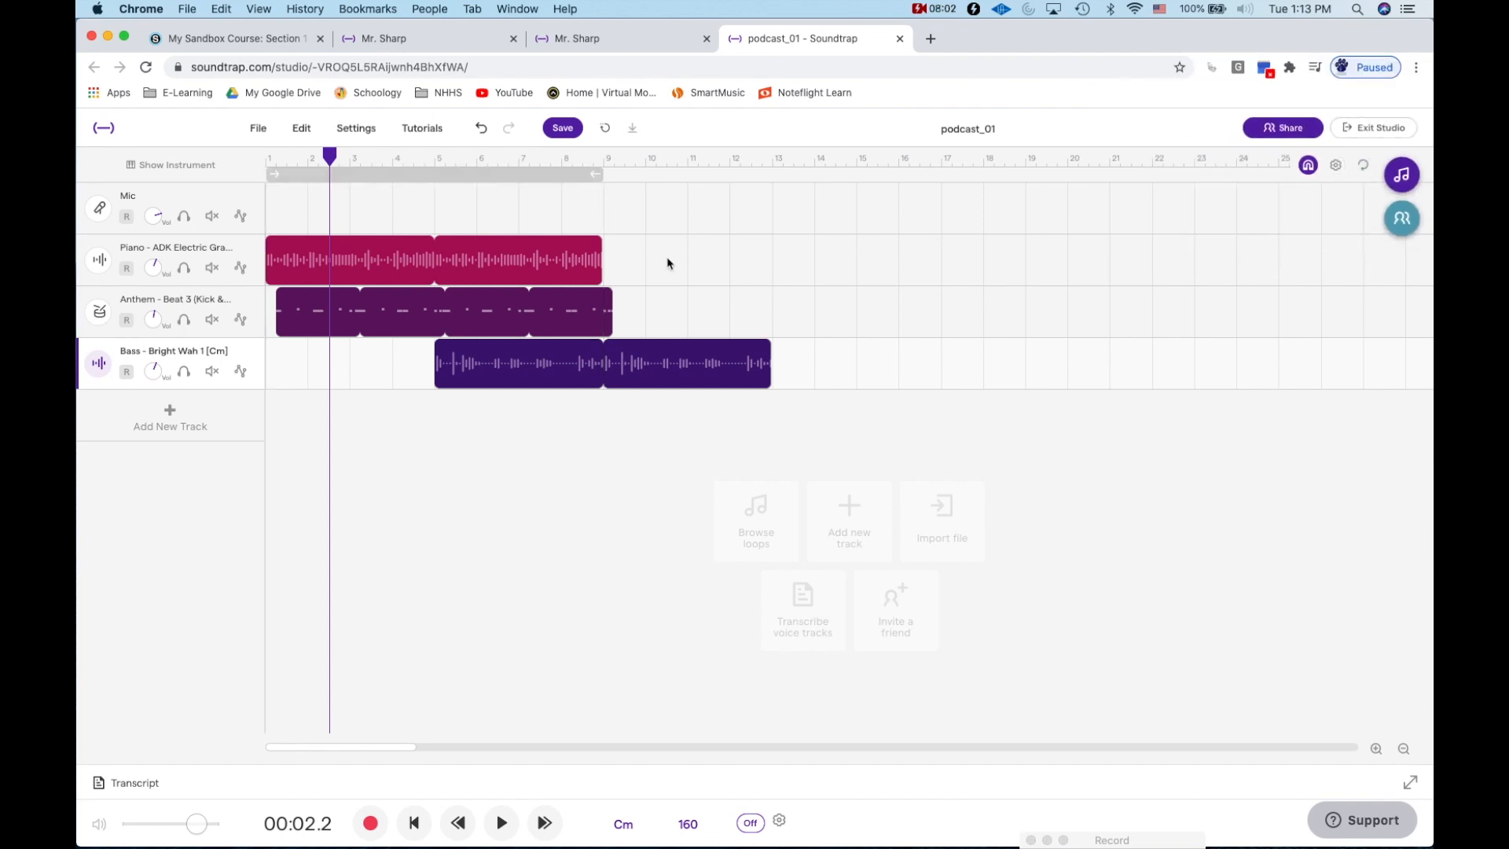
Extend the looped piano and Anthem - Beat 3 drum regions so that both end at measure 13 with the bass
mouse_move(599, 264)
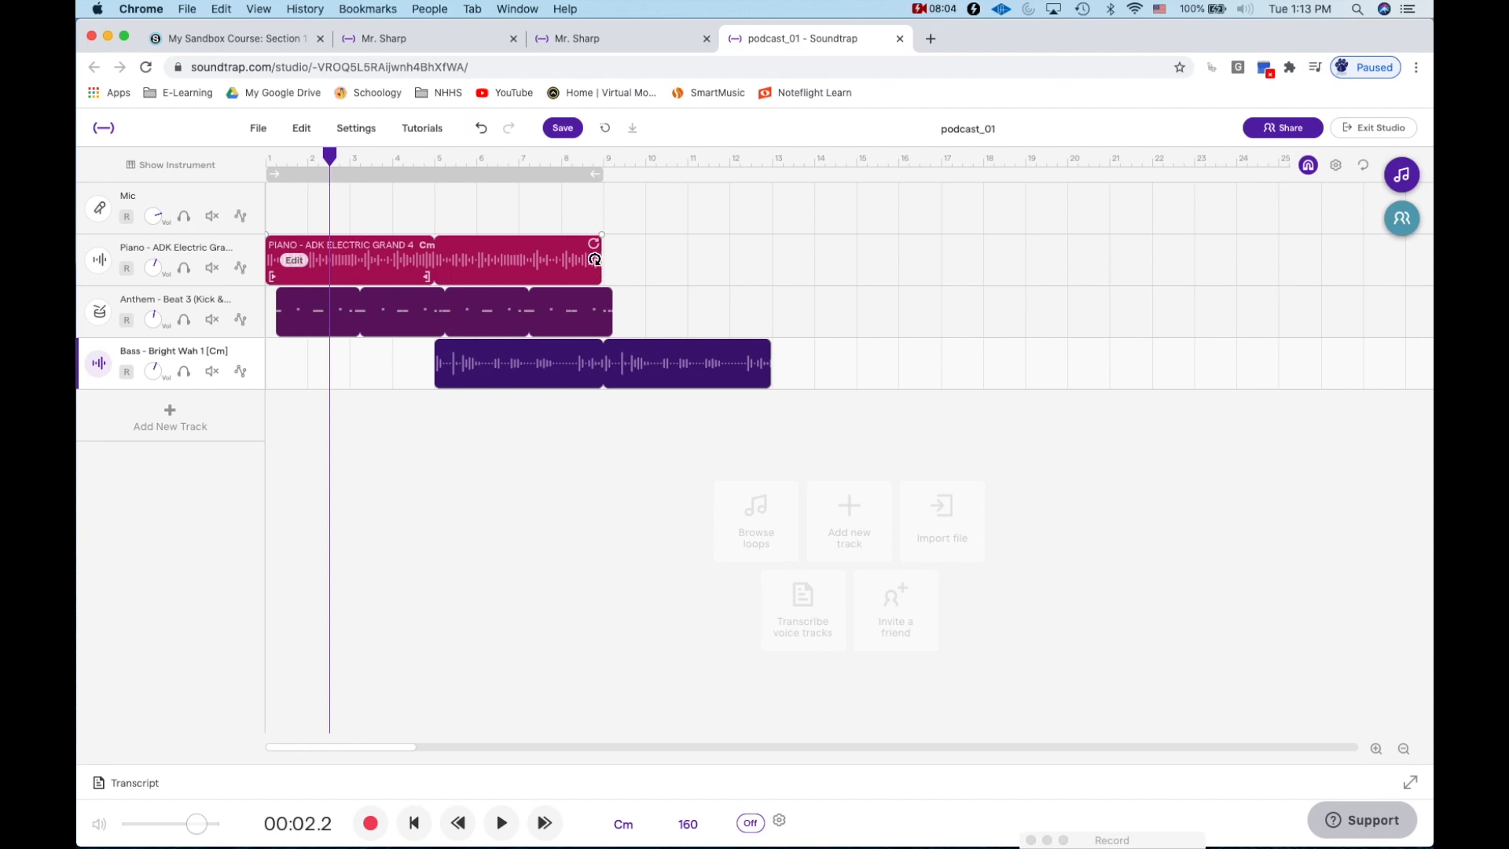
left_click_drag(595, 259, 775, 248)
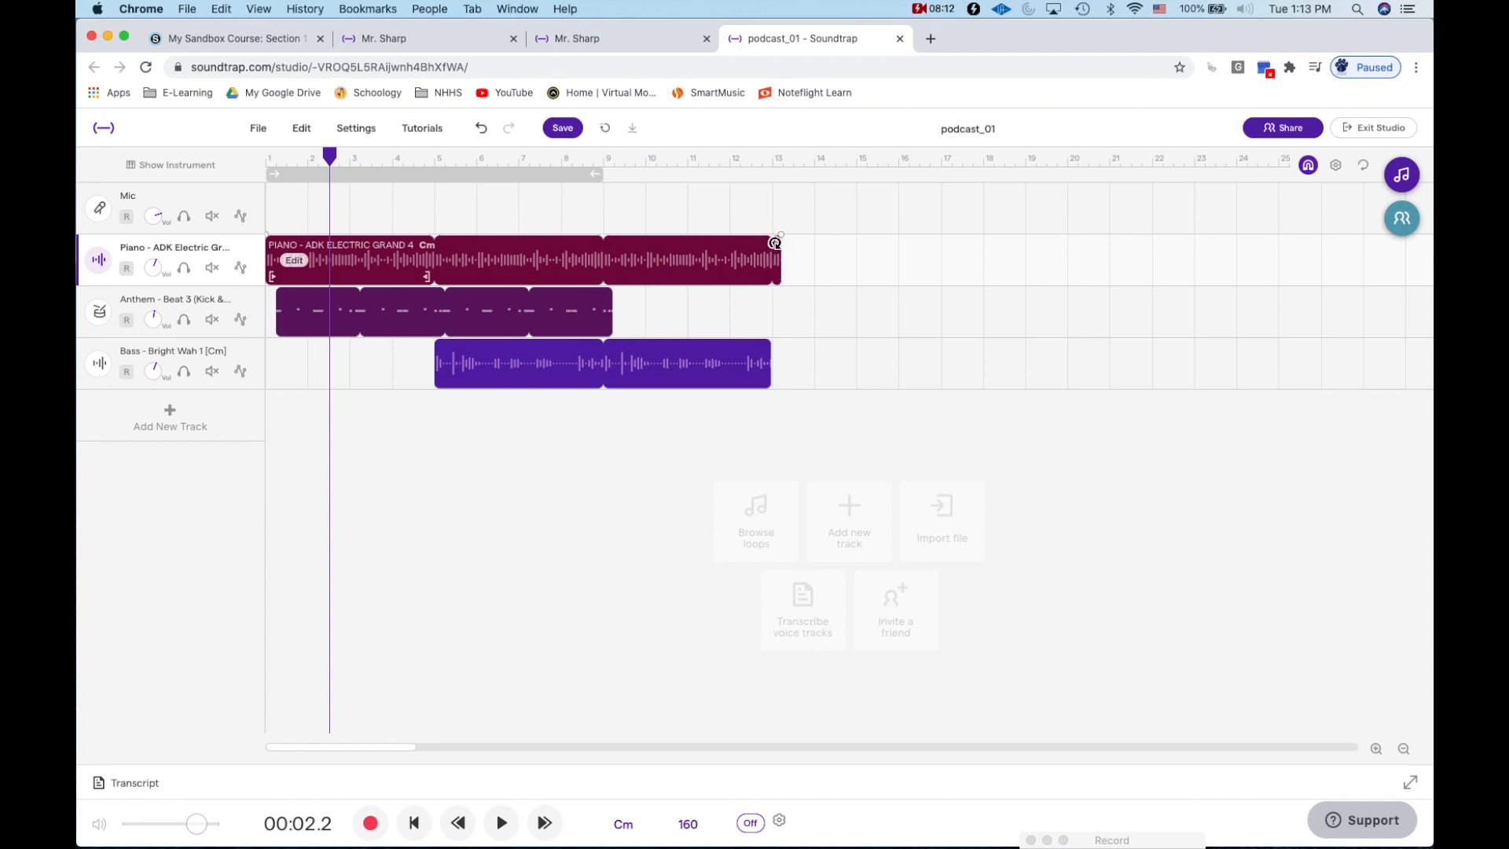
left_click_drag(774, 276, 769, 277)
left_click(593, 324)
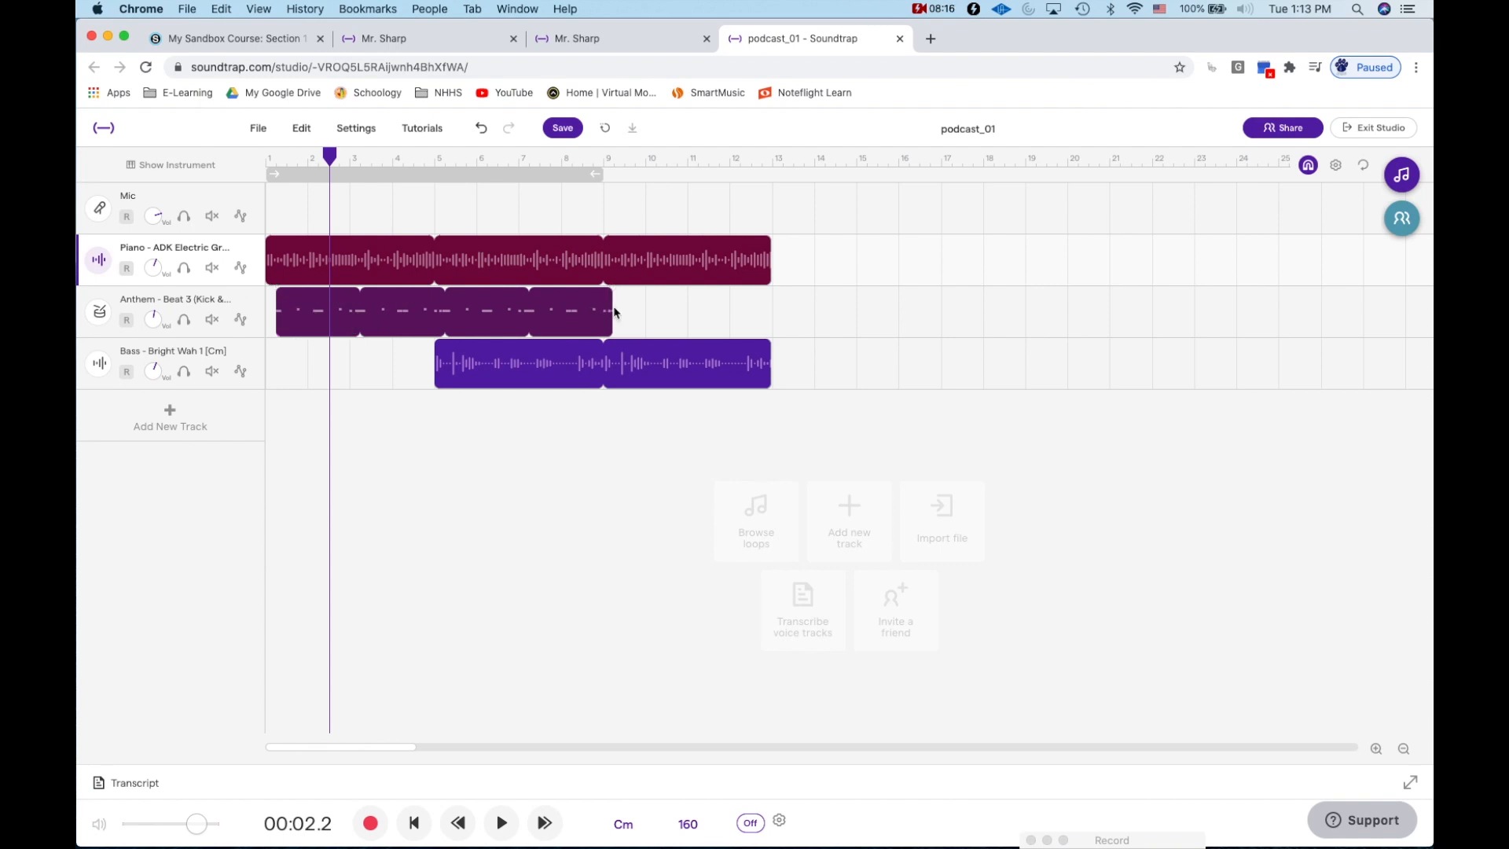
left_click_drag(610, 303, 762, 303)
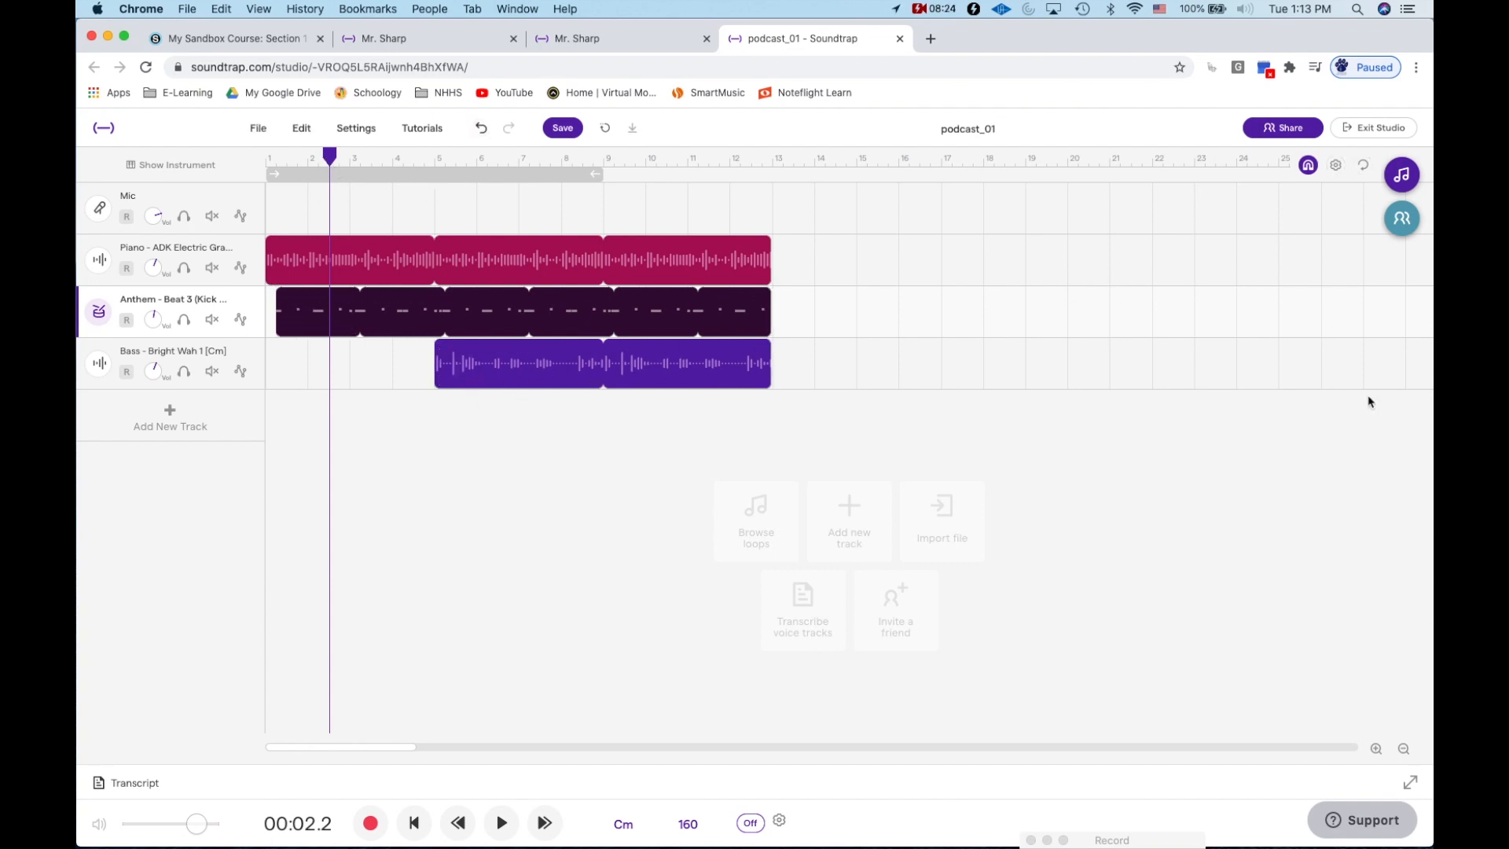
Play the extended arrangement from the timeline start to just past measure 13 and stop the playback
left_click_drag(330, 159, 264, 160)
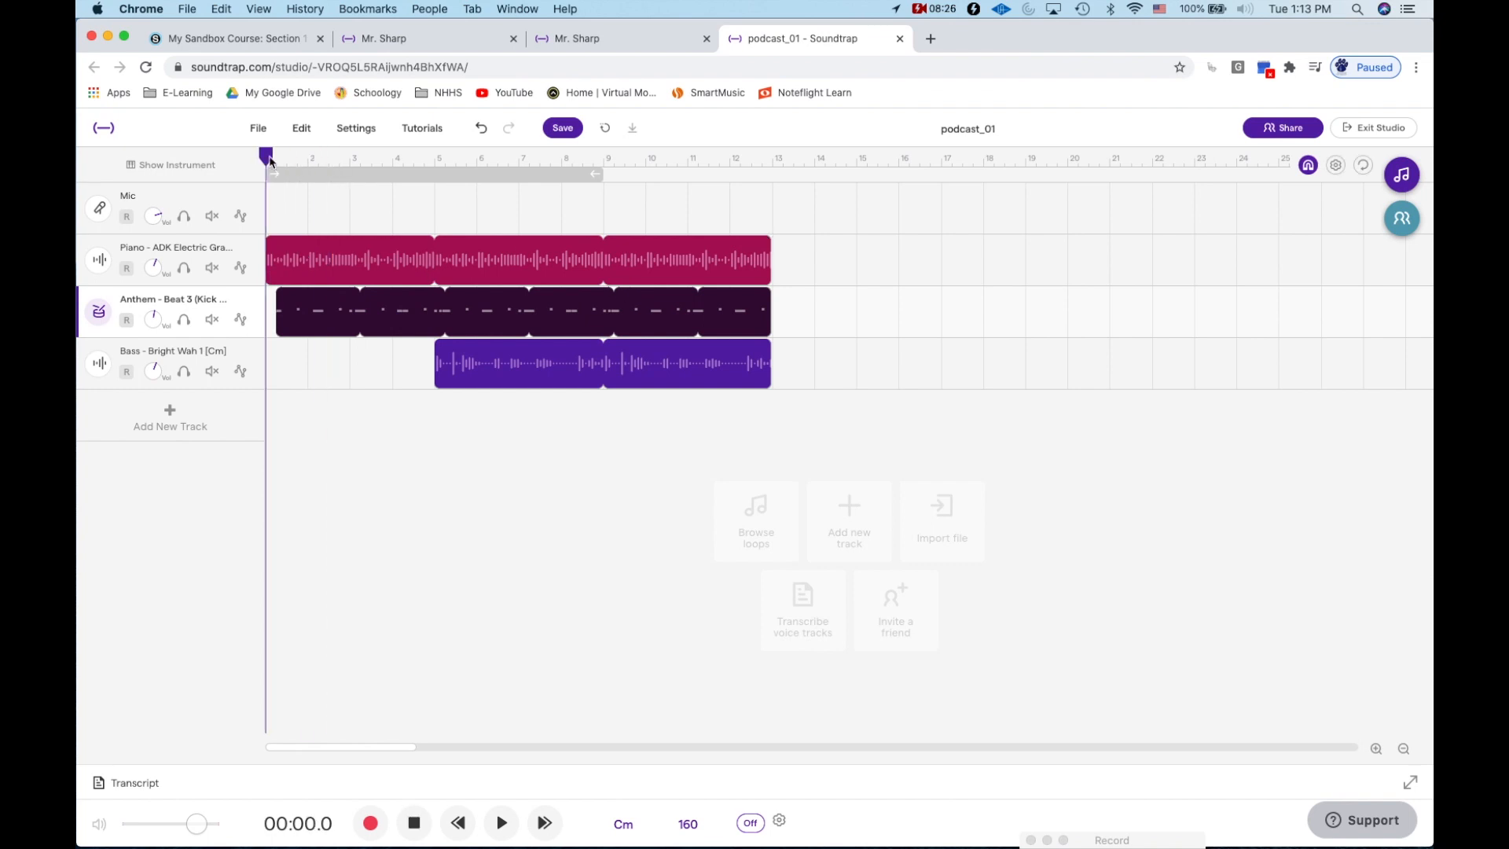
left_click(502, 822)
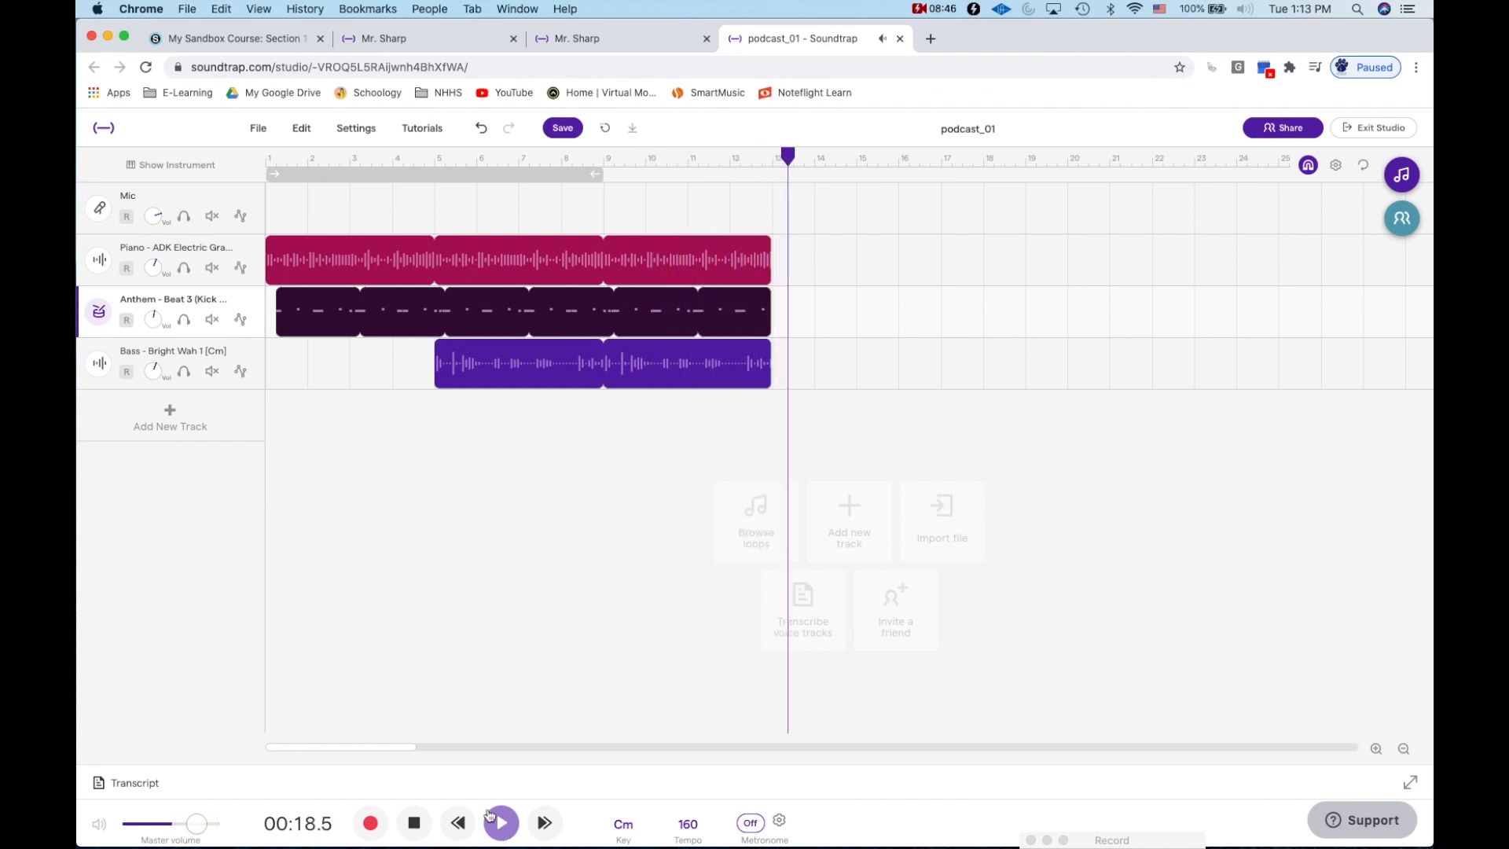
left_click(407, 834)
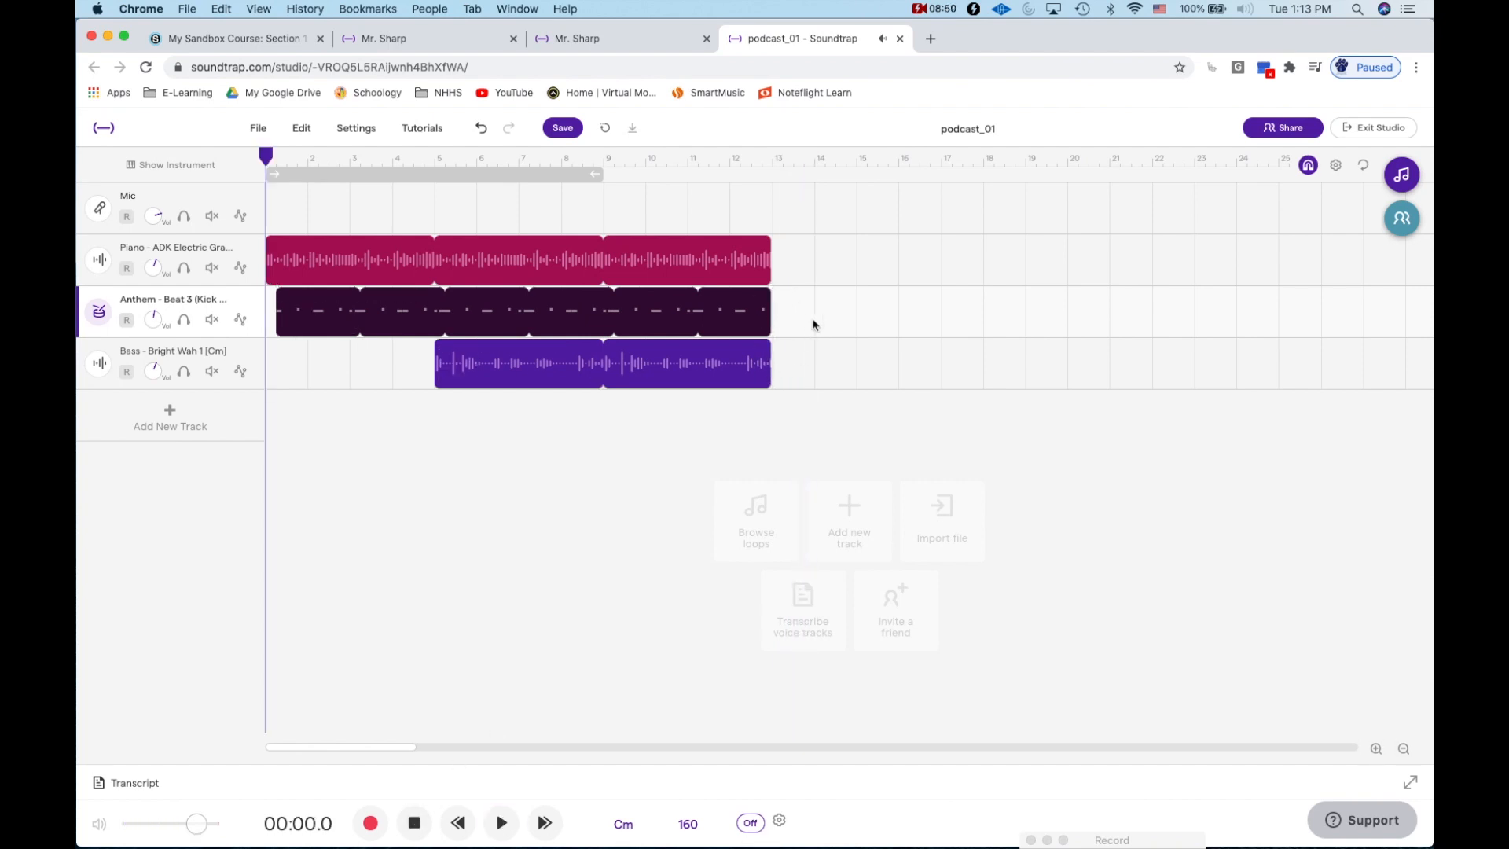
Extend the looped drum, bass and piano regions so that all three end at measure 15
mouse_move(765, 324)
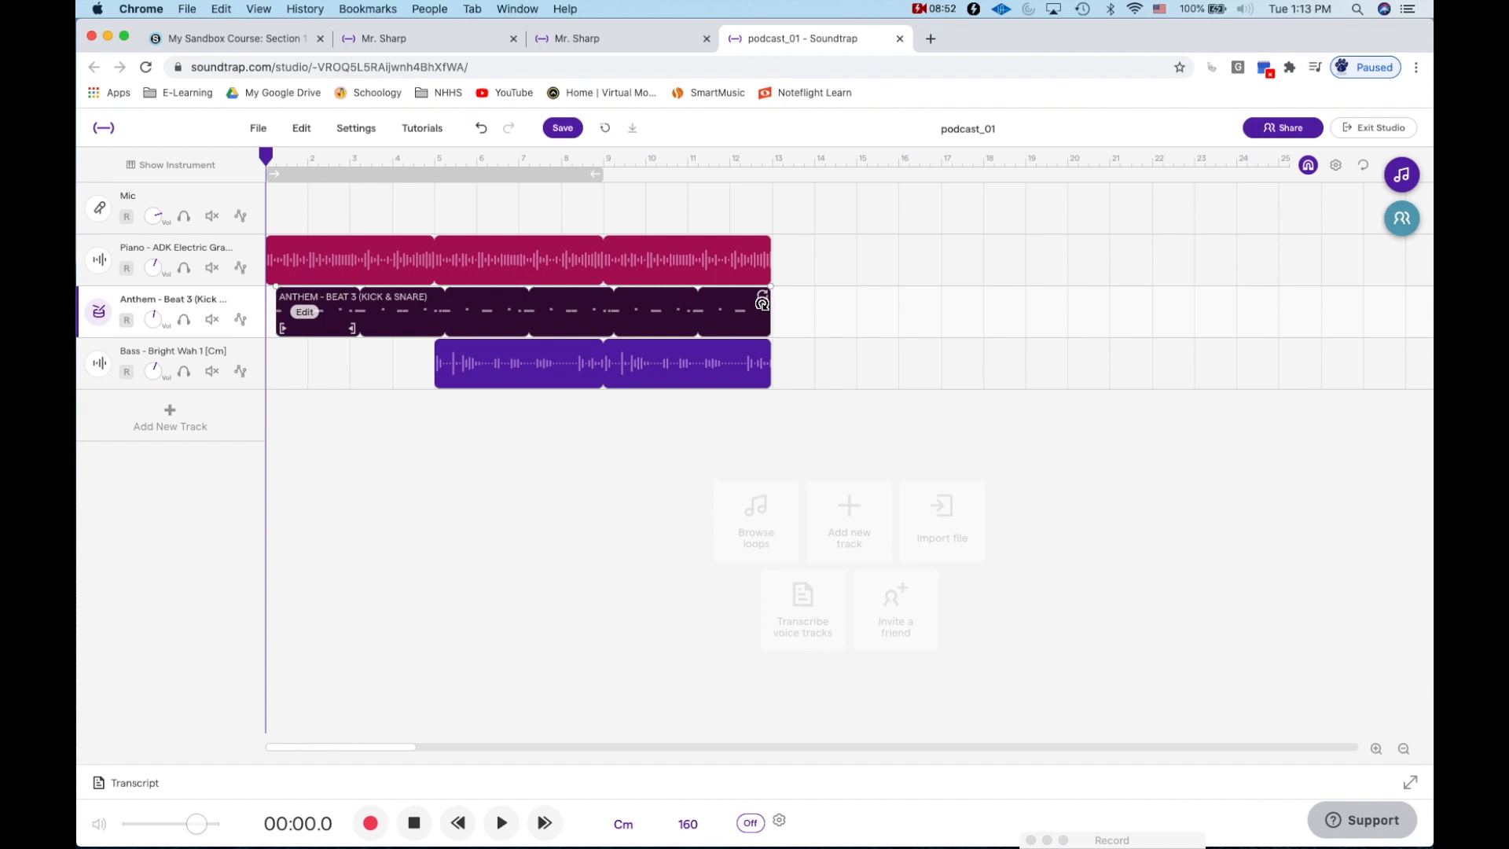
left_click_drag(762, 301, 855, 301)
mouse_move(768, 345)
left_click_drag(768, 344, 845, 349)
mouse_move(767, 245)
left_click_drag(767, 245, 855, 243)
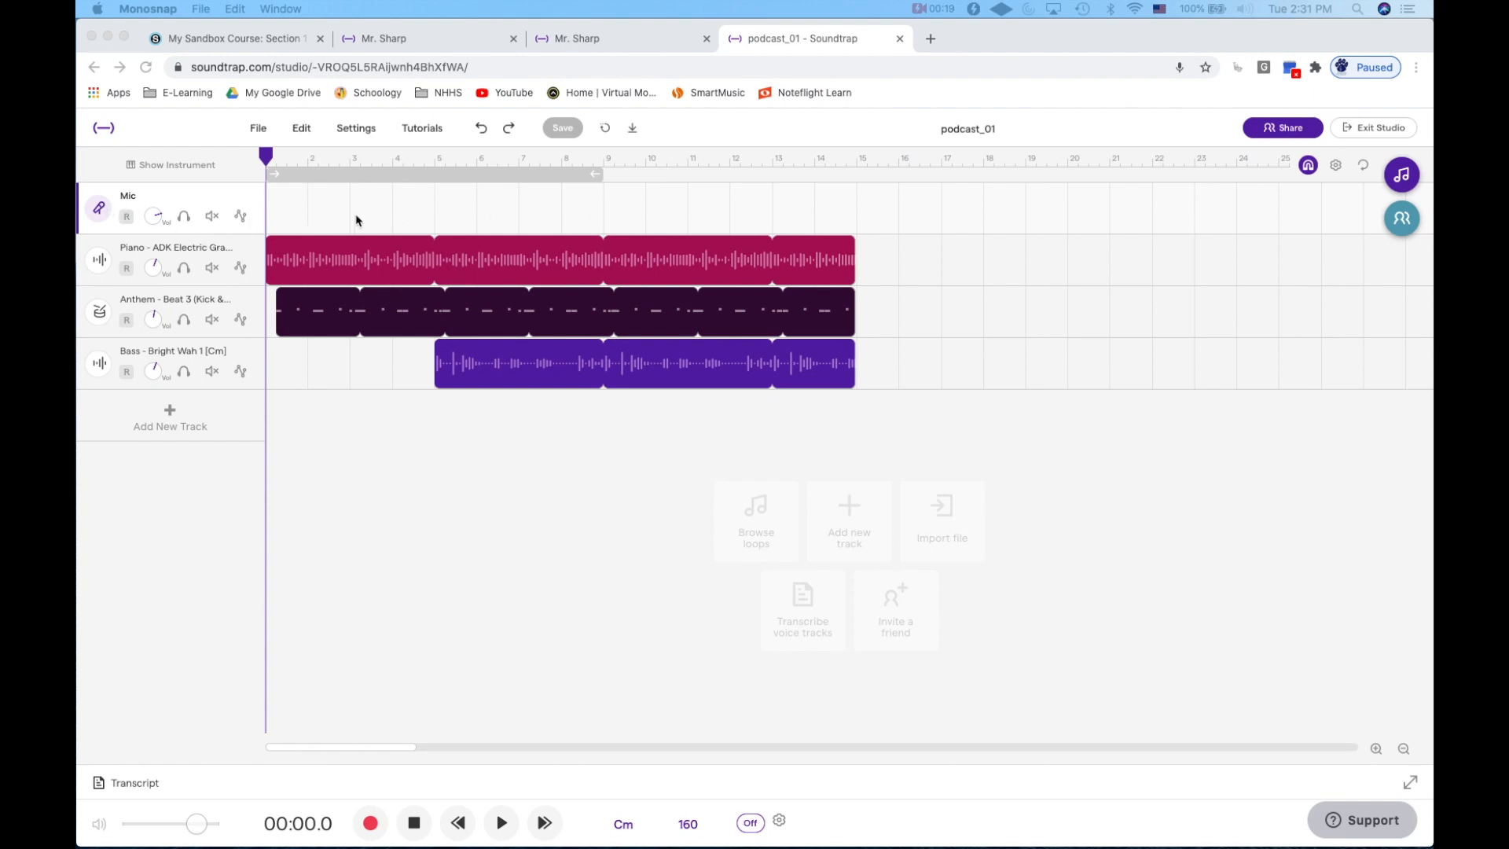
Open the Mic track's voice recording controls and view its available audio input devices
left_click(100, 209)
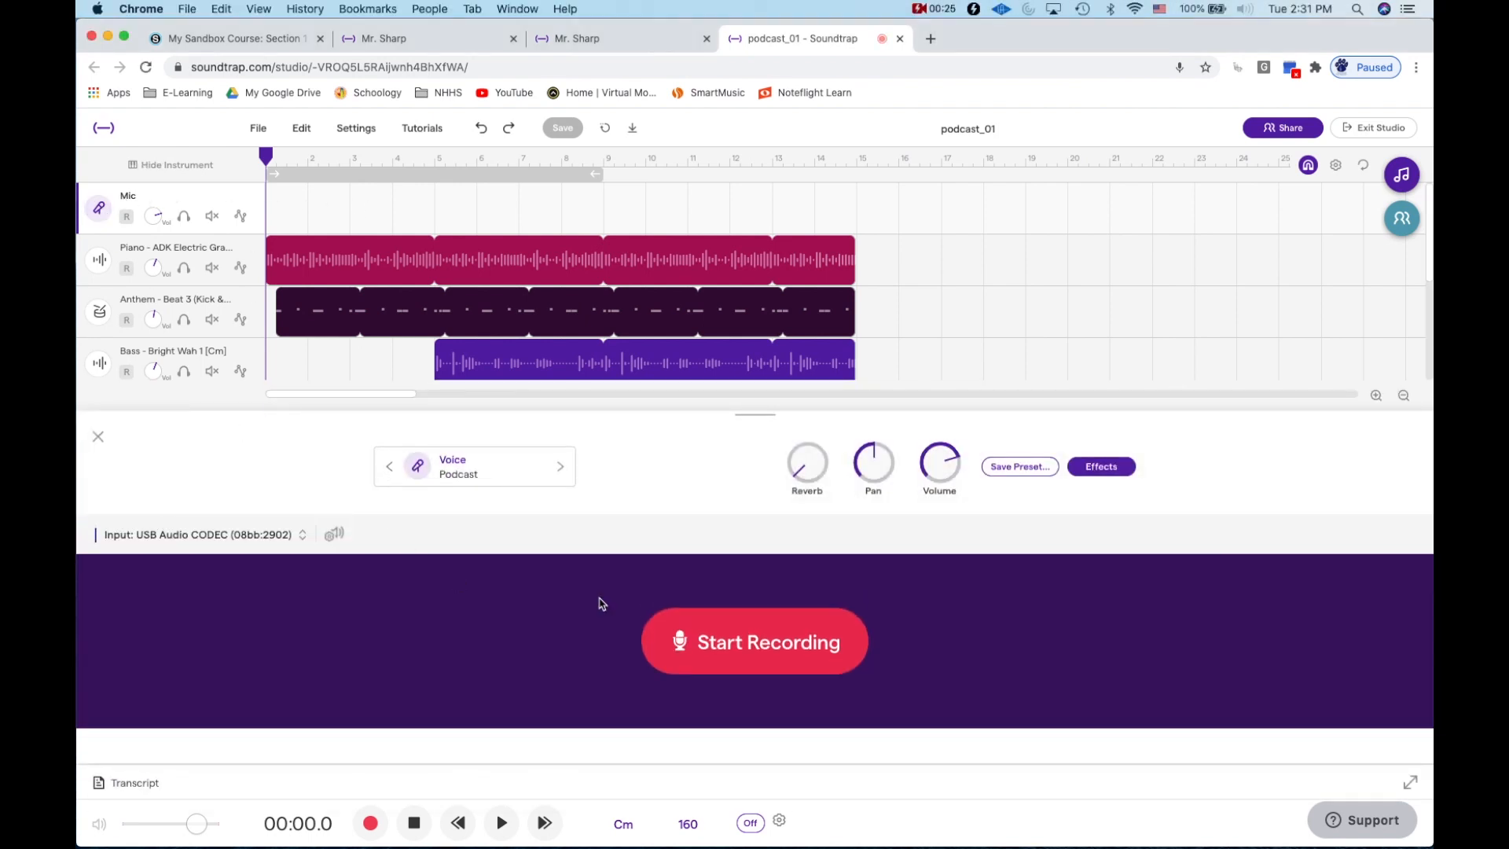
left_click(746, 643)
left_click(173, 535)
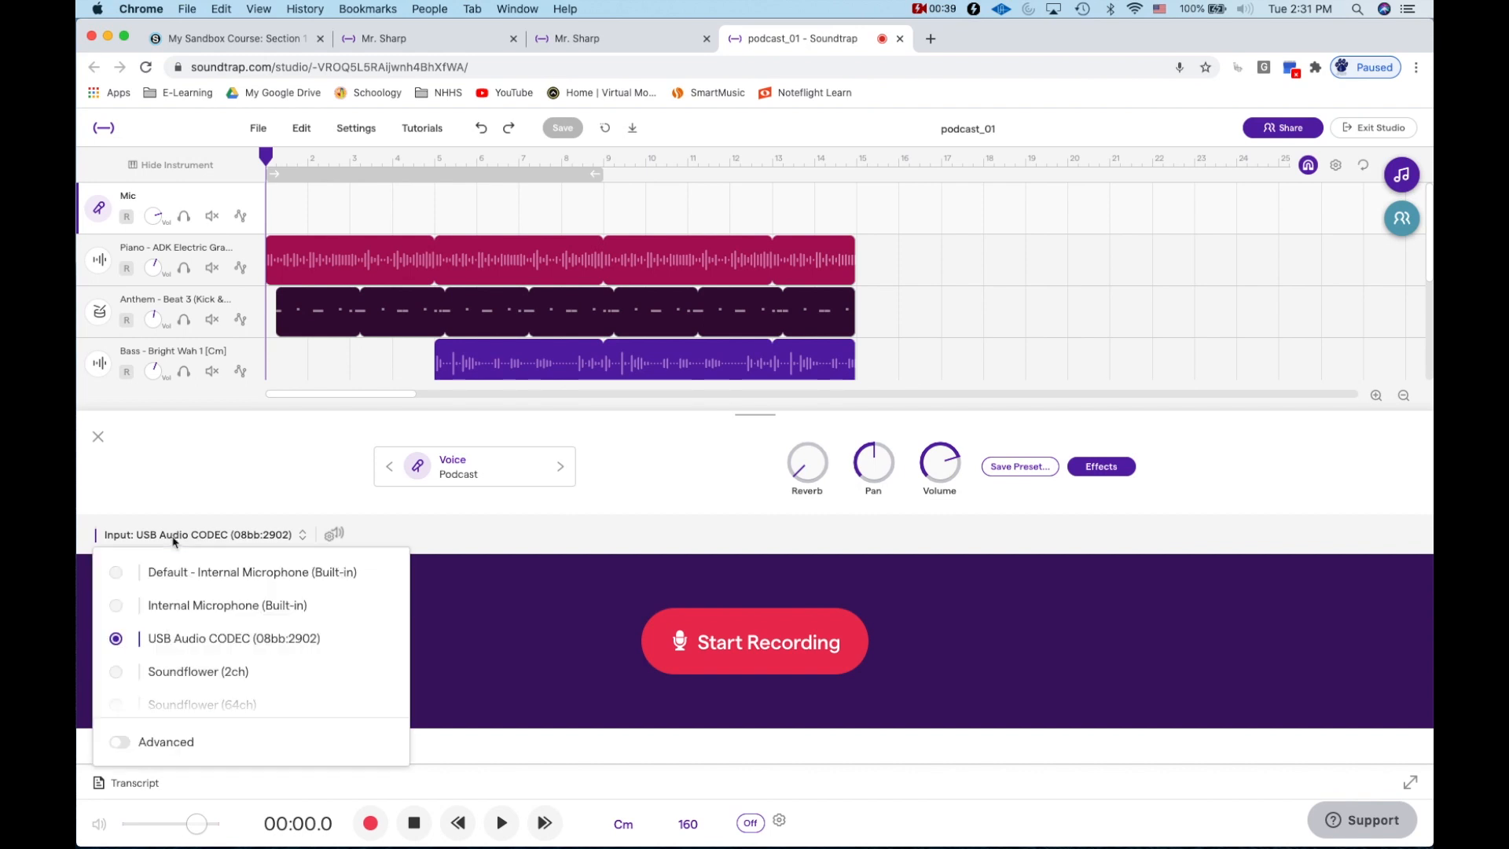
left_click(174, 536)
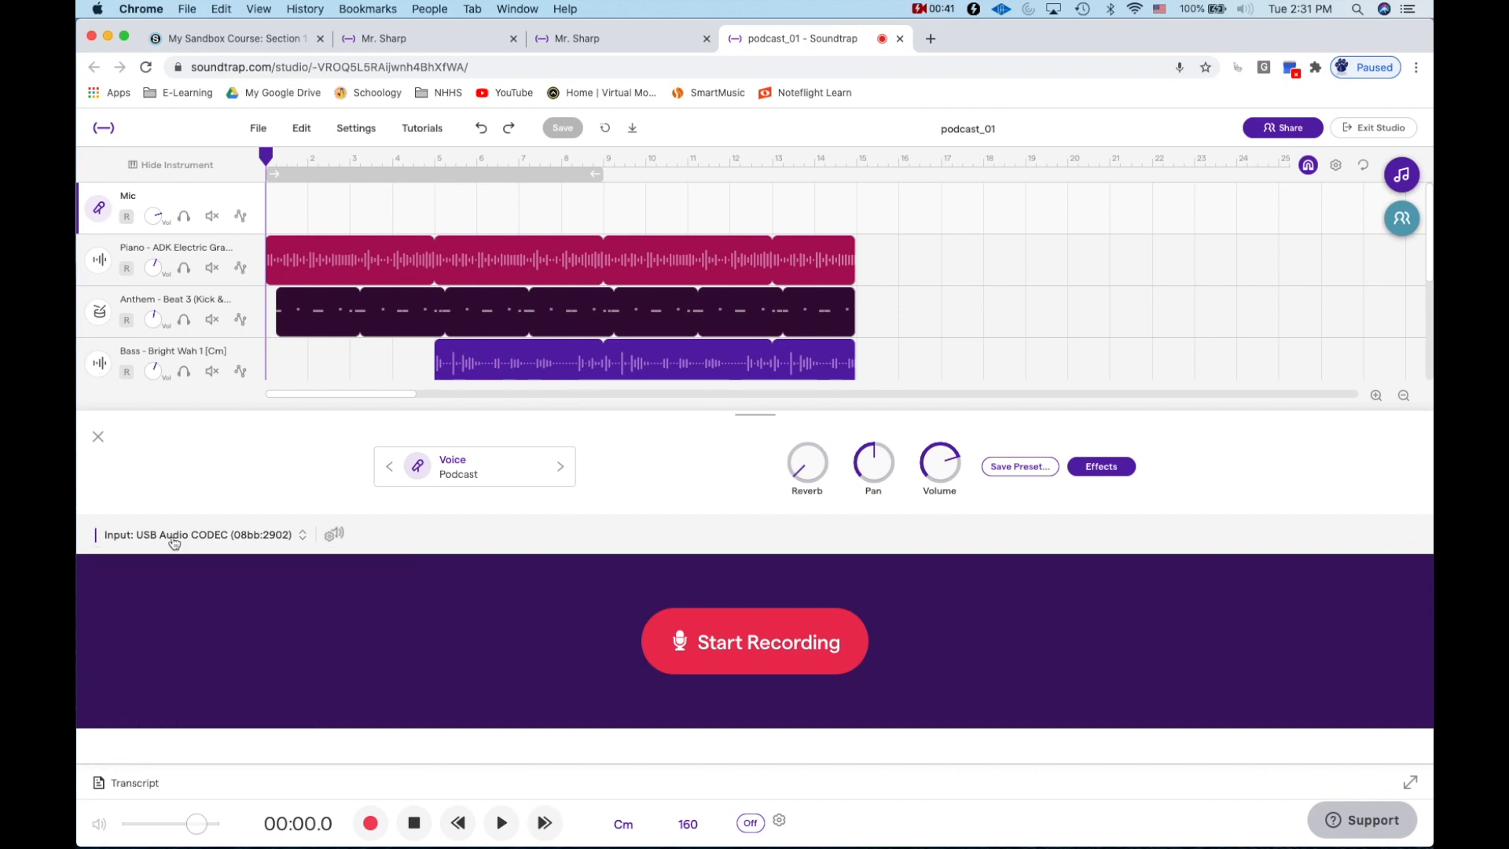
left_click(174, 540)
left_click(174, 540)
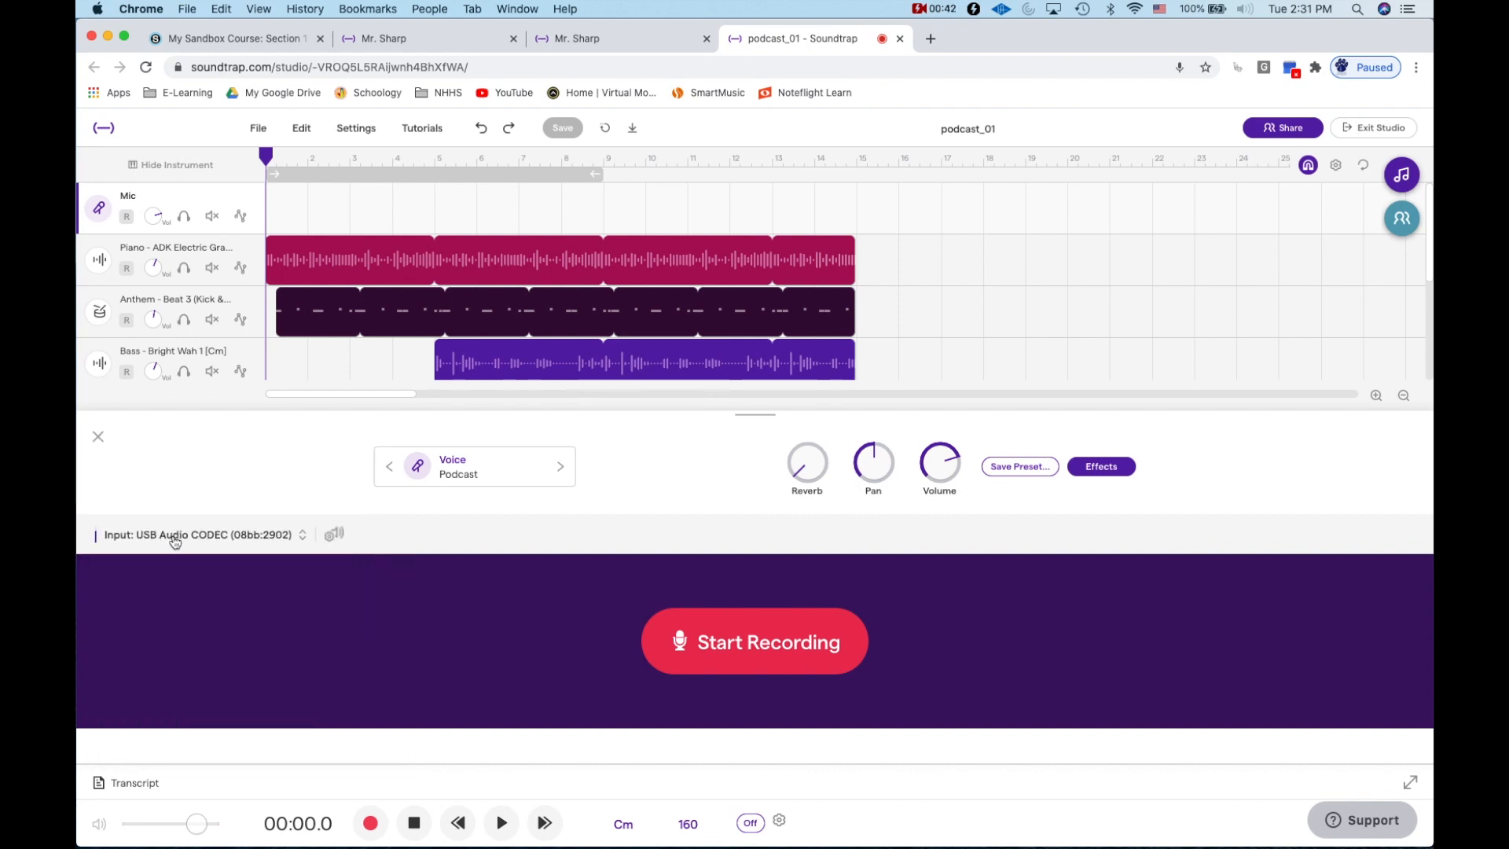
Switch the Mic track's input to Internal Microphone (Built-in) and back to USB Audio CODEC (08bb:2902), and close the device list
left_click(286, 538)
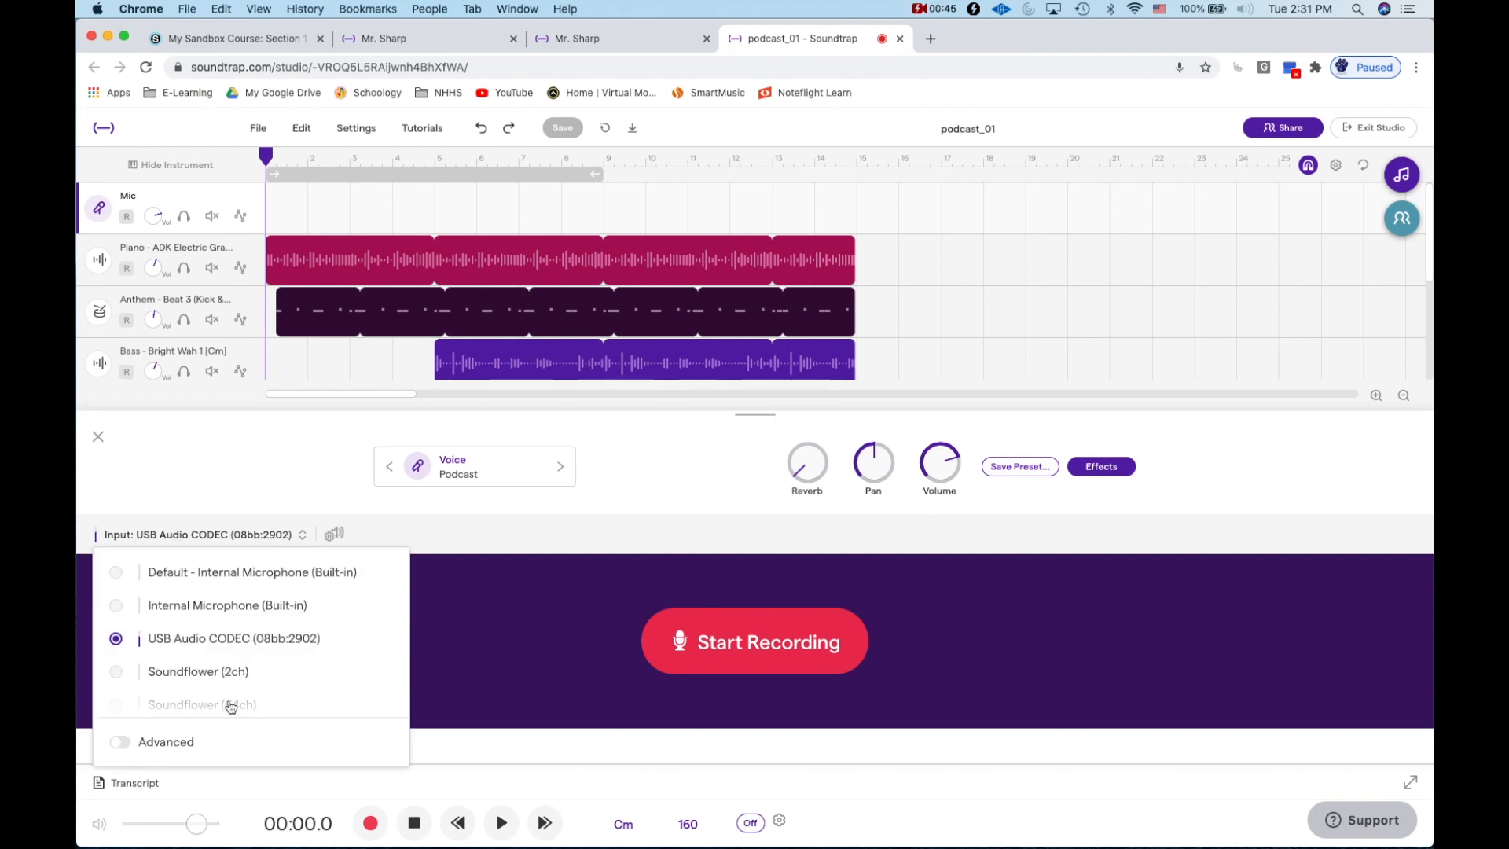
scroll(230, 689, "down", 1)
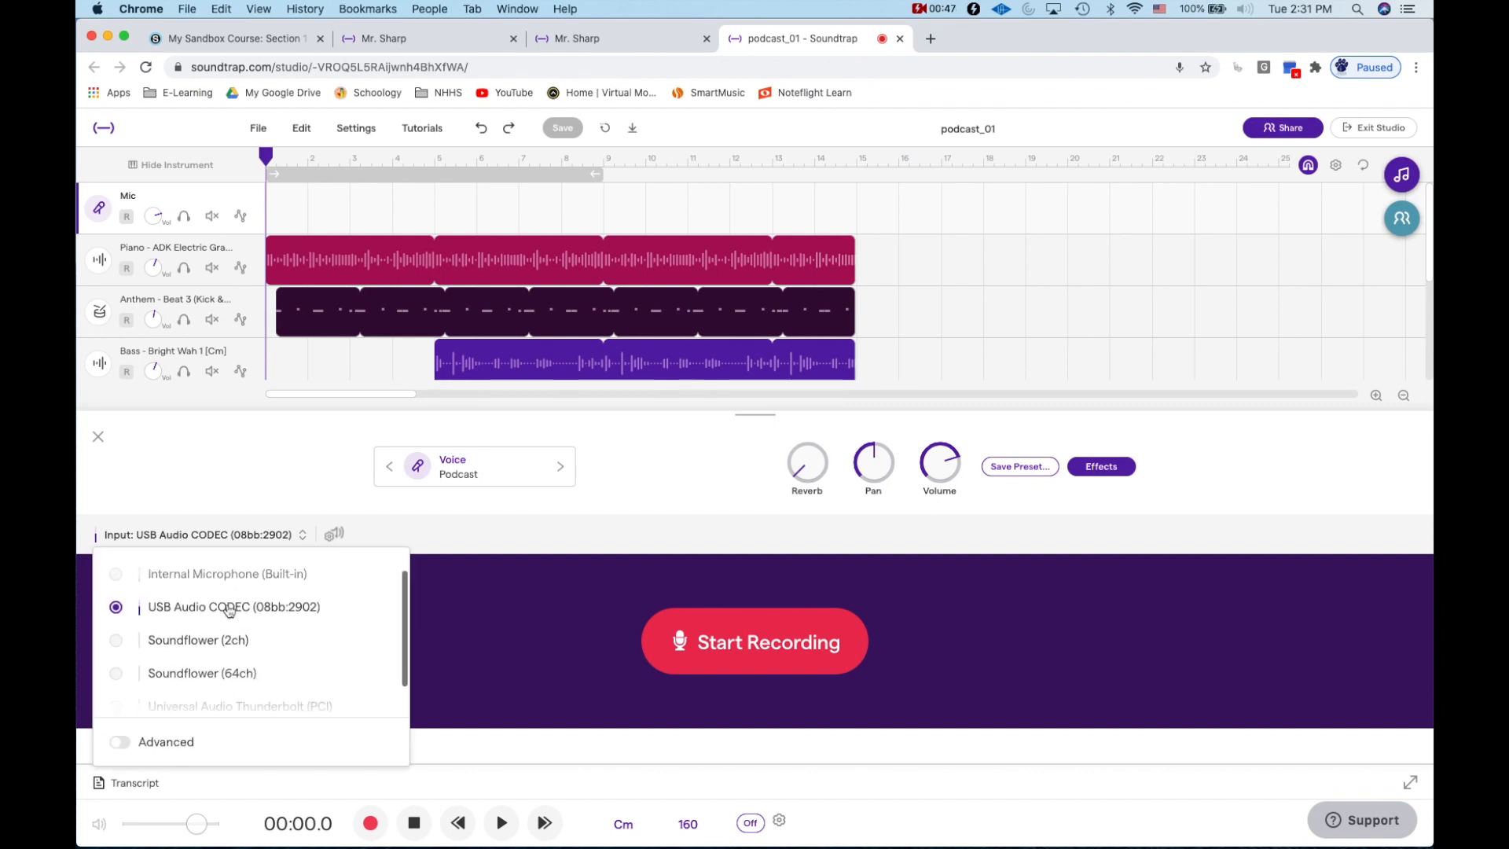
scroll(228, 612, "up", 1)
left_click(199, 601)
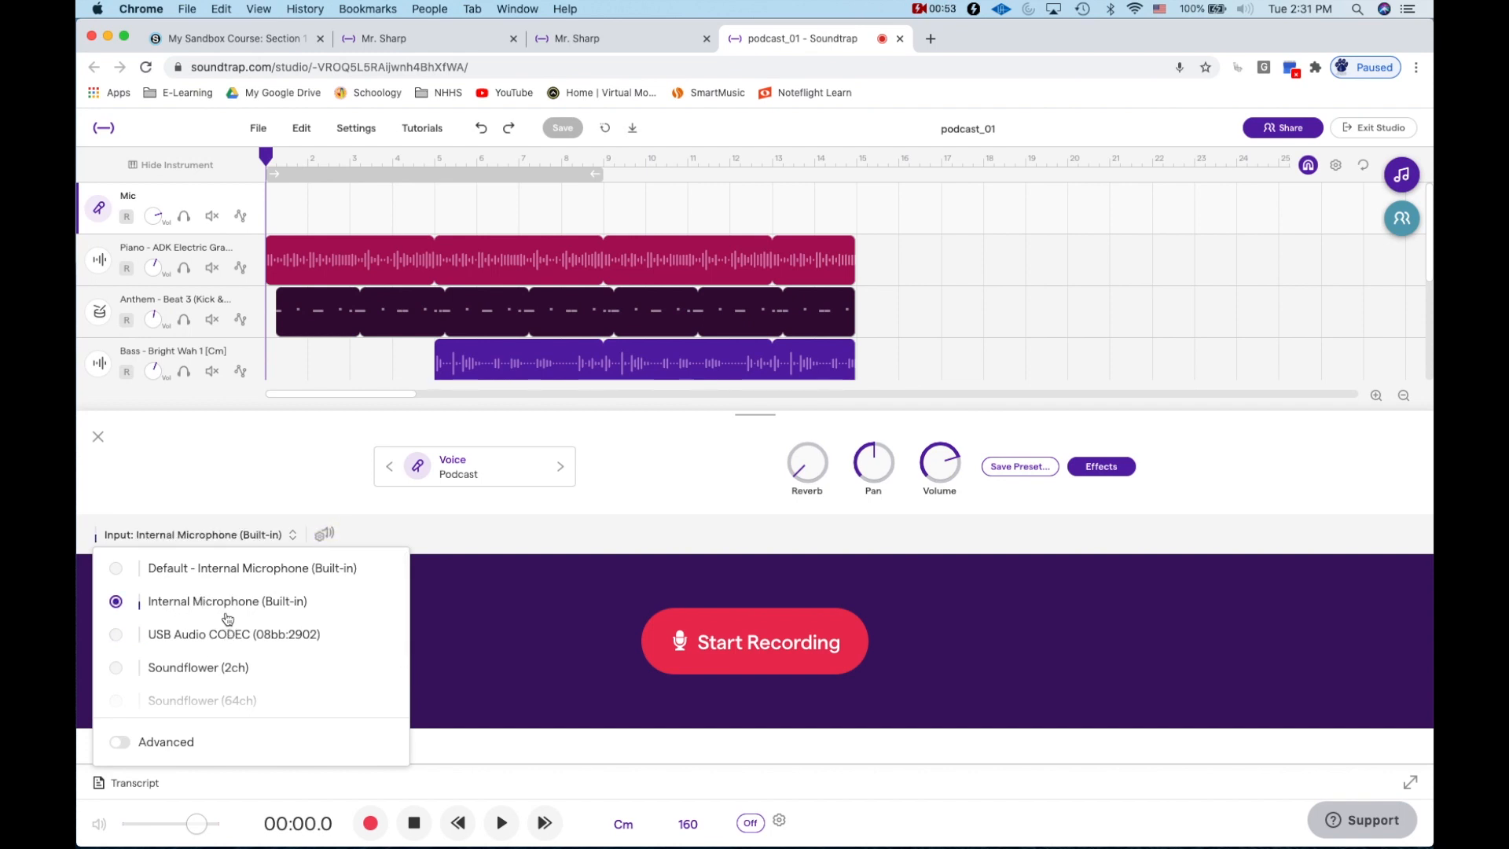
left_click(221, 637)
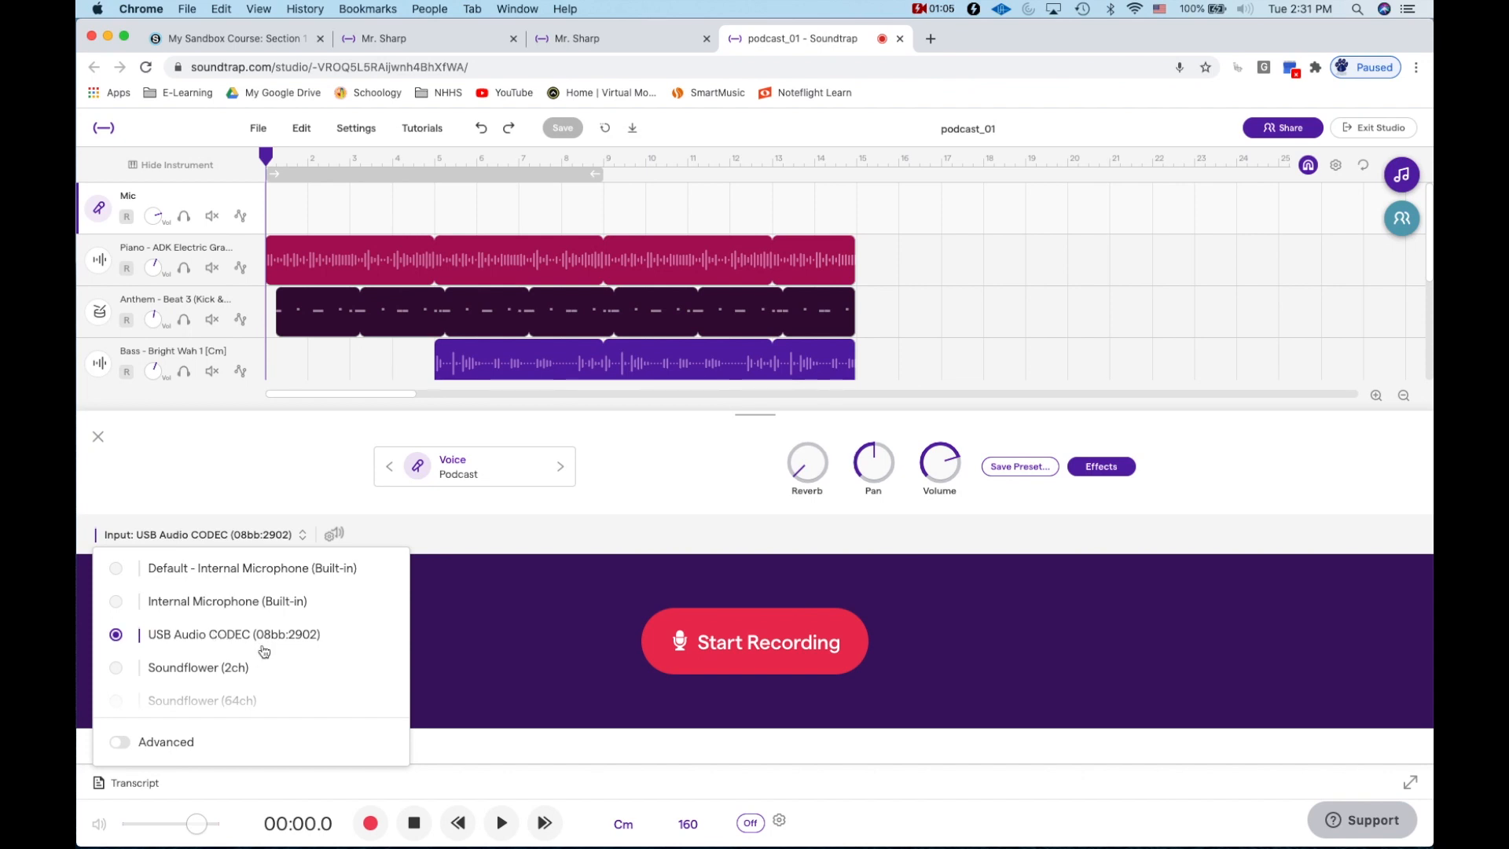
left_click(234, 535)
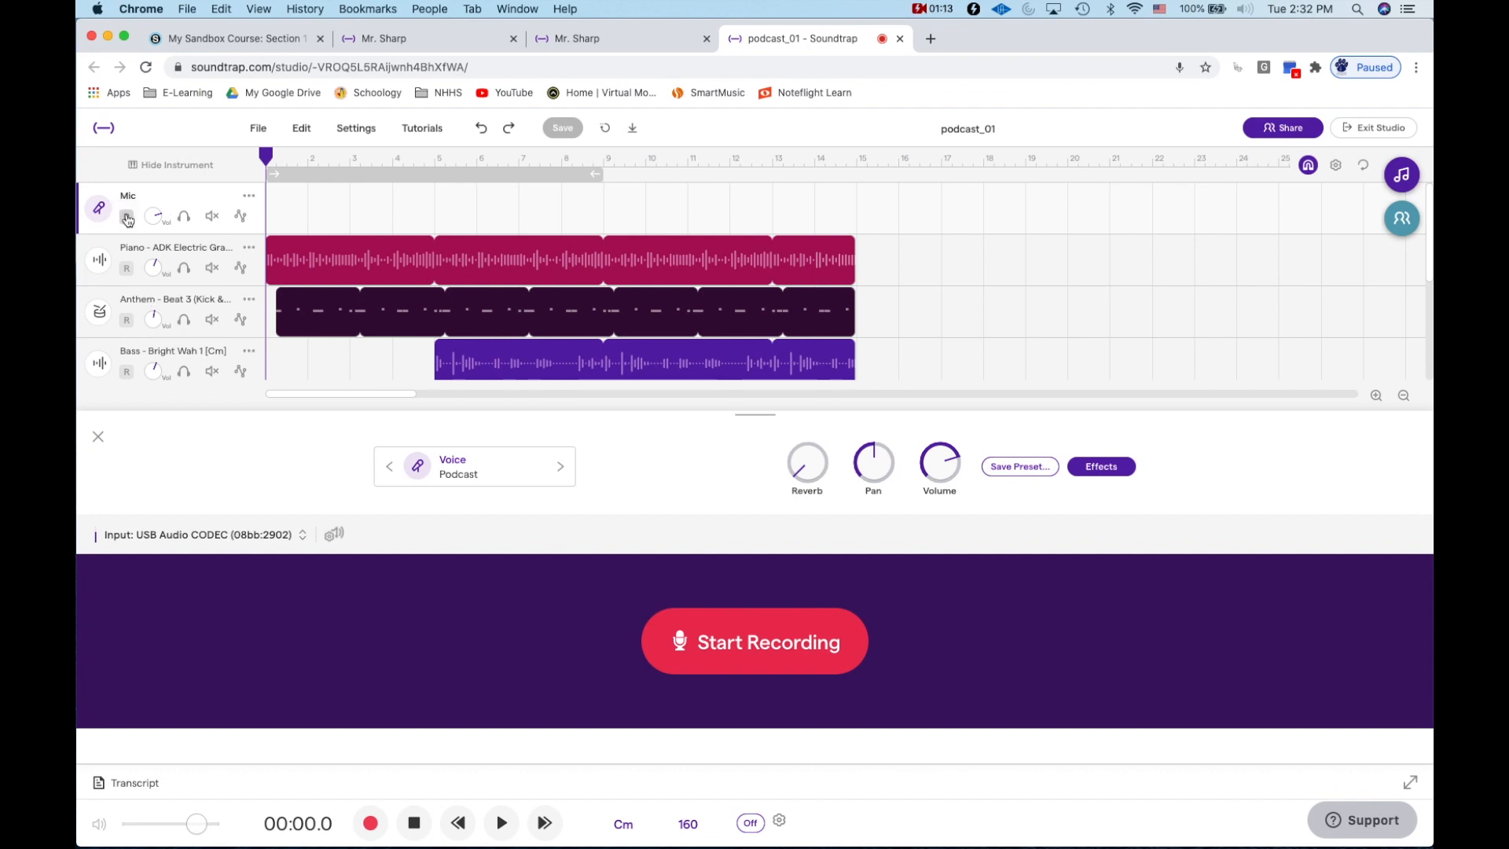
Arm the Mic track and record a voice take over the loops from measure 1 to past measure 16
left_click(128, 220)
left_click(735, 668)
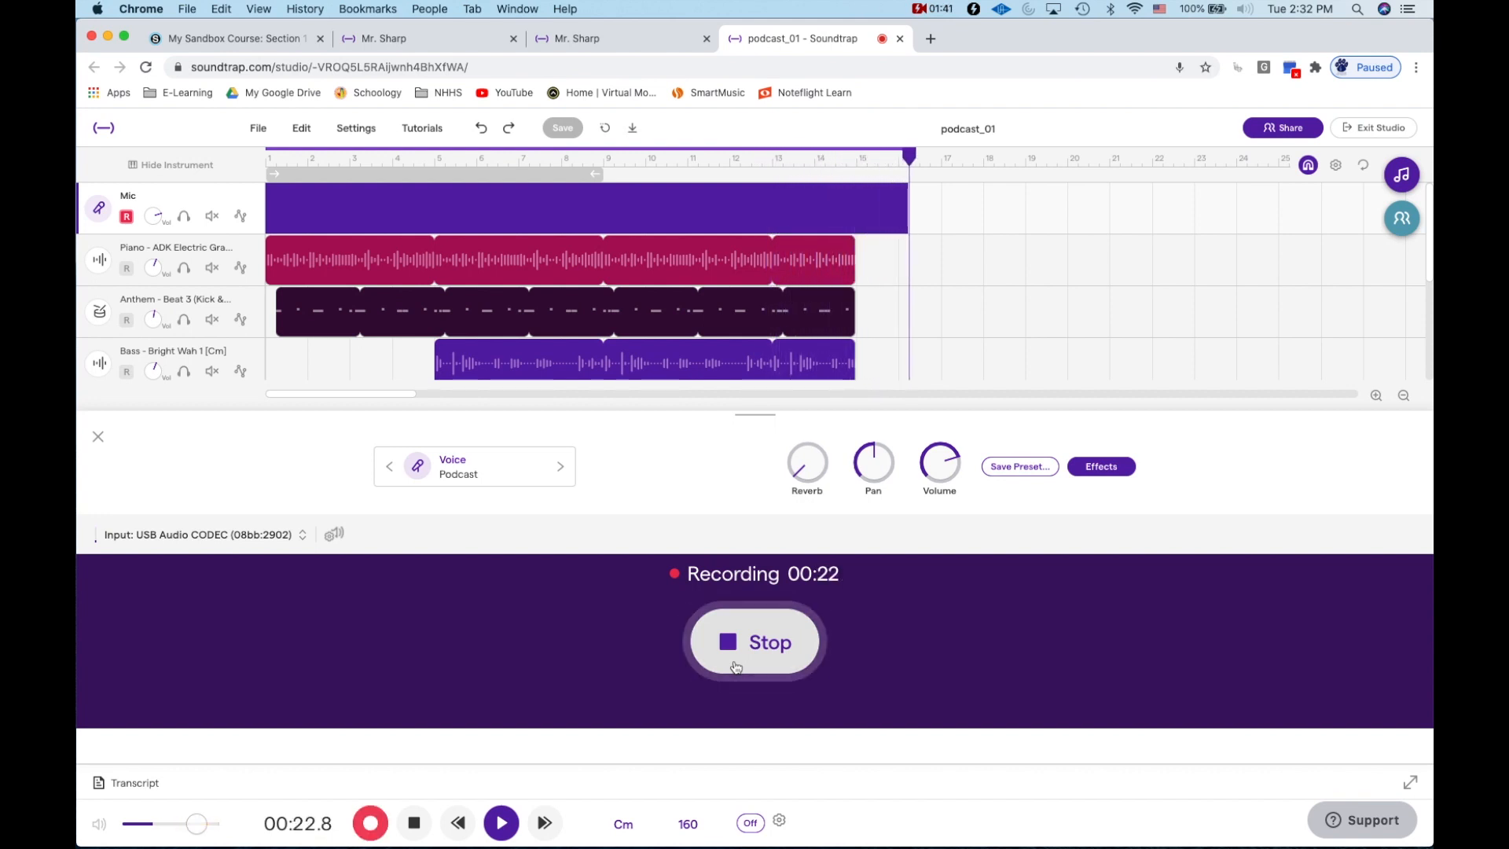
left_click(736, 666)
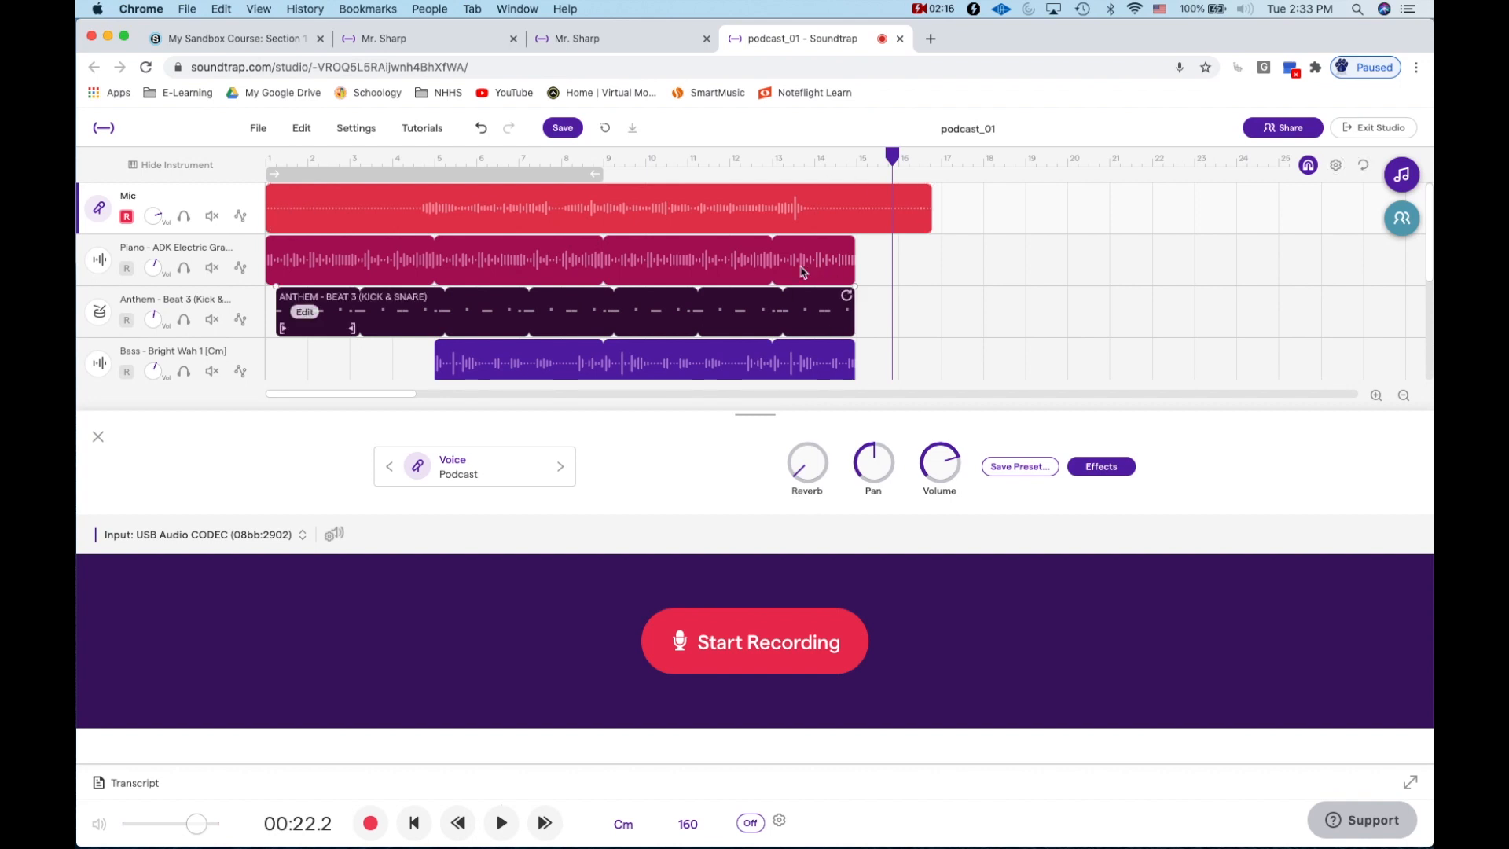
View the project's collaborators and their chat activity, and hide the collaboration view again
mouse_move(695, 228)
left_click(1402, 221)
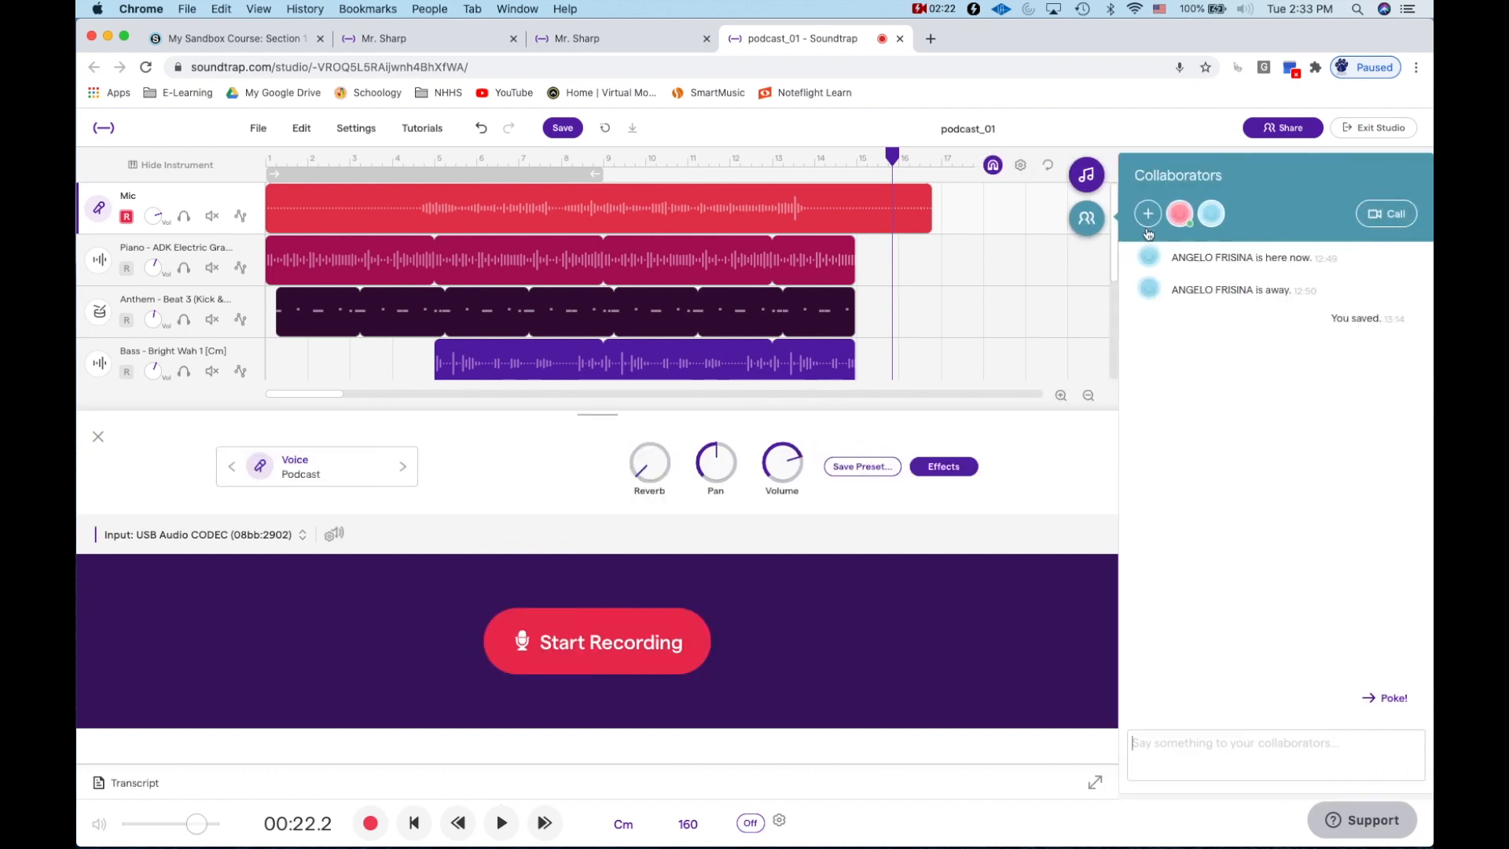
left_click(1085, 221)
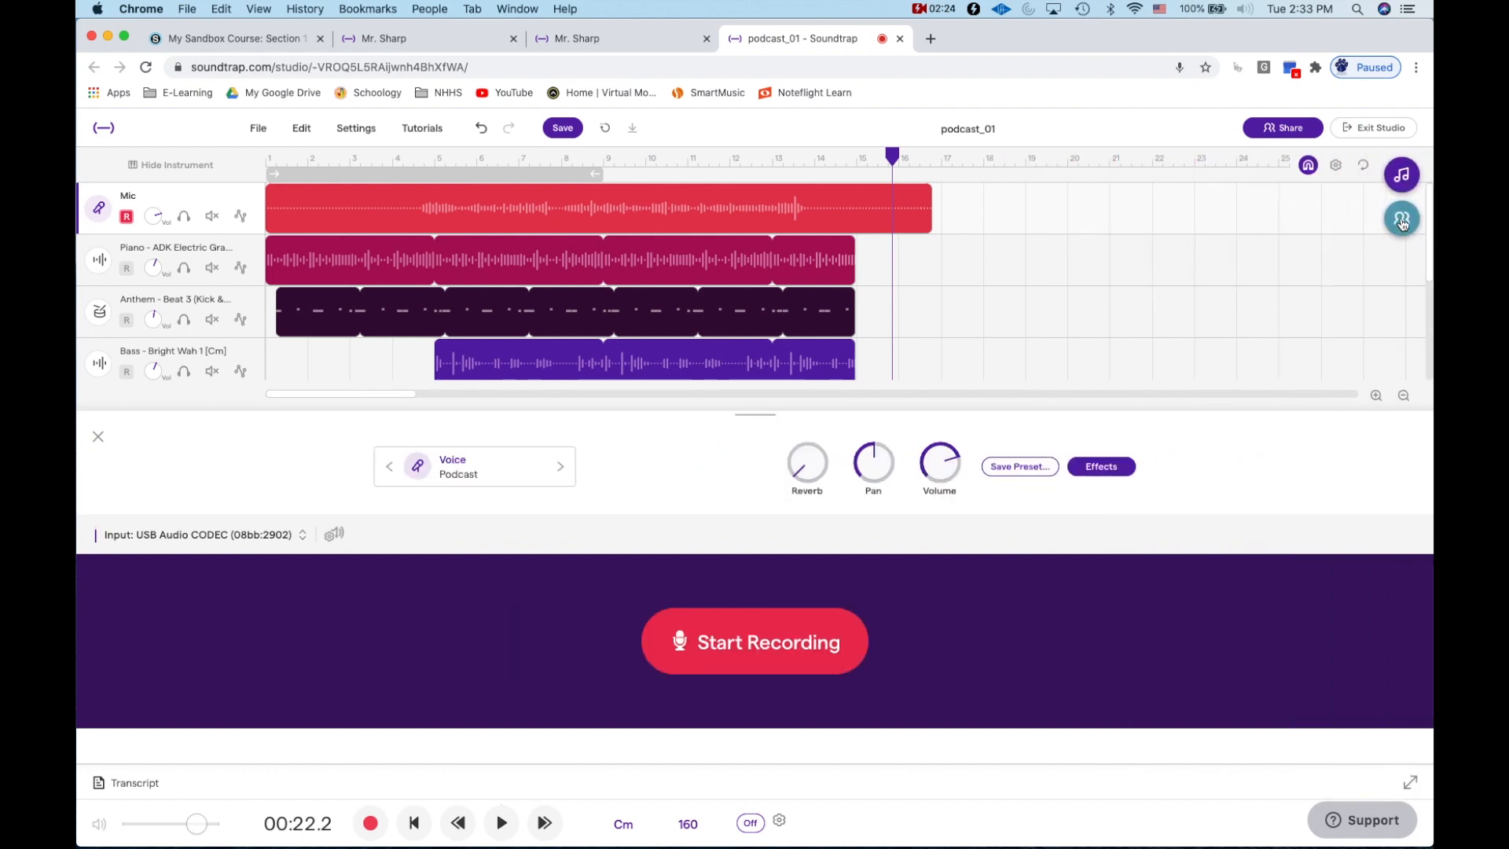
left_click(1399, 224)
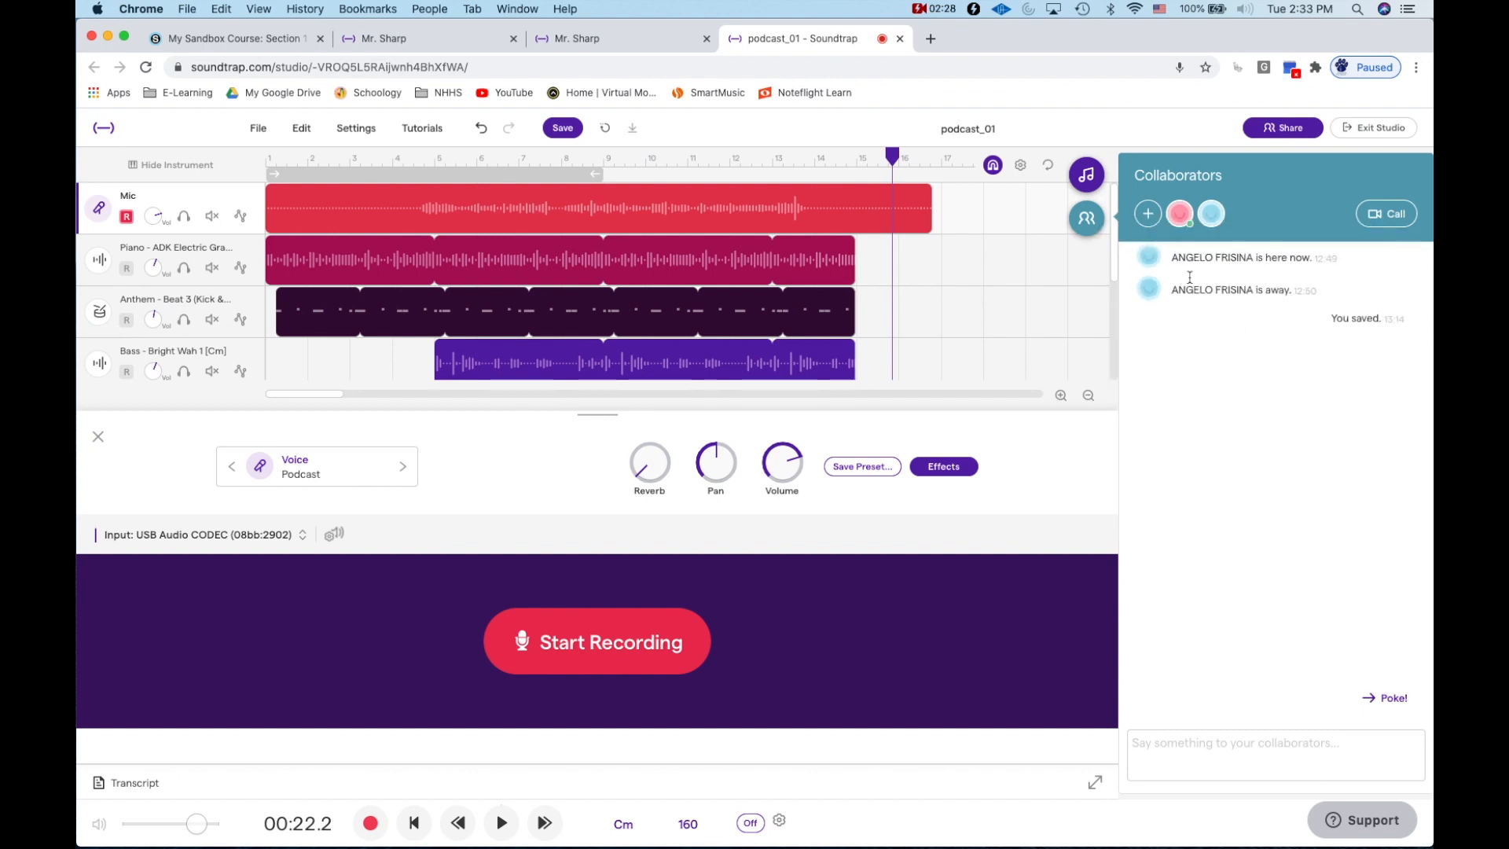
left_click(1085, 208)
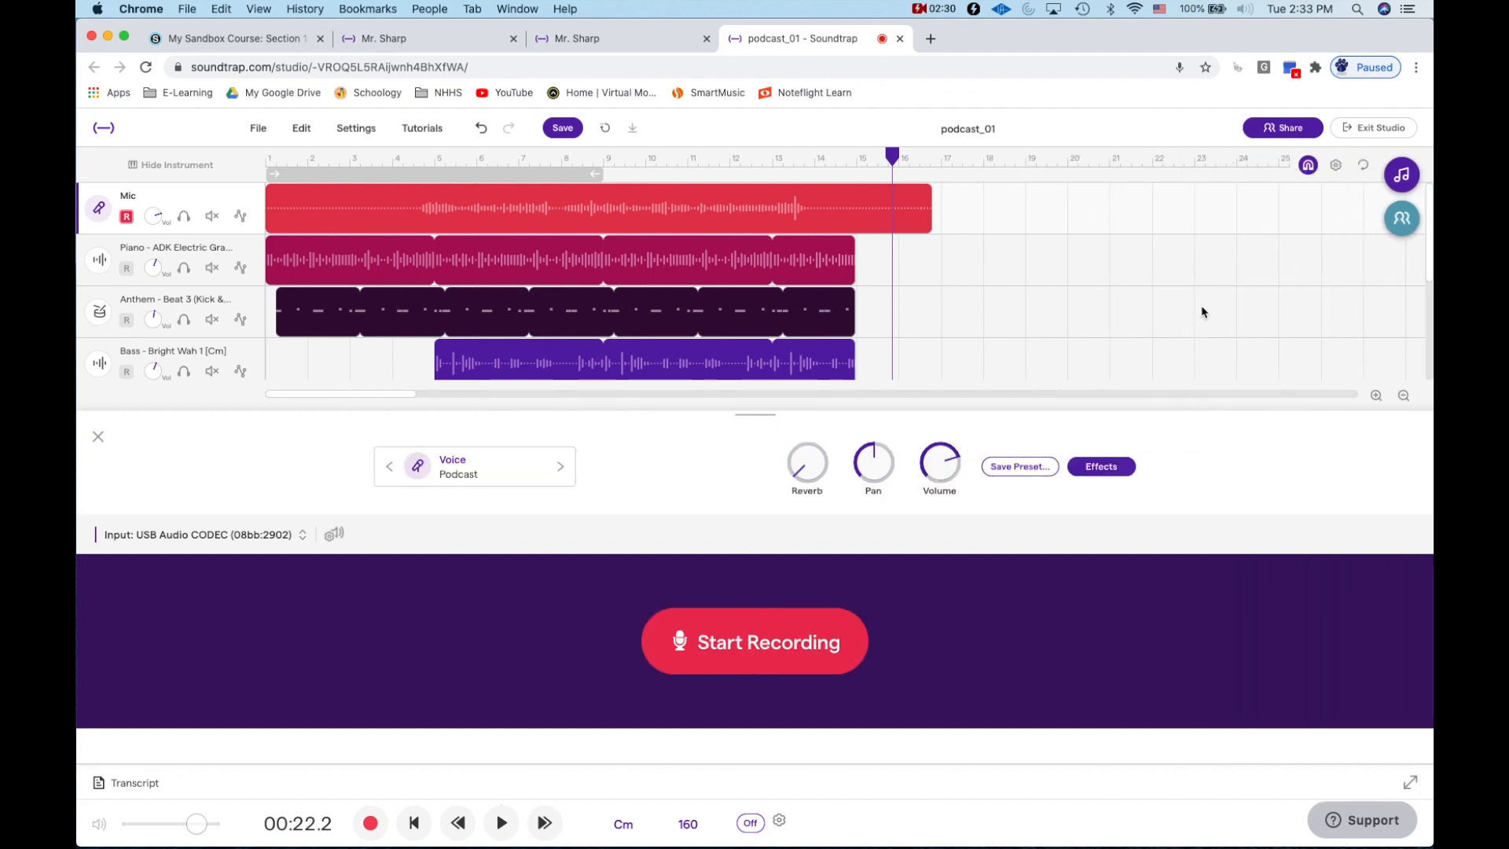